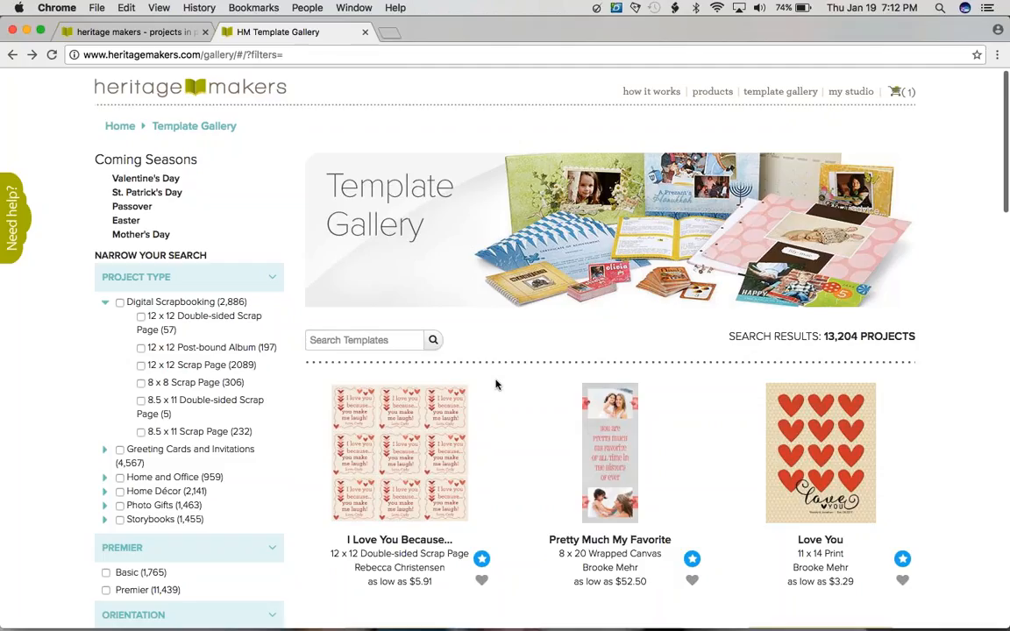
Step: Find the featured "Love You" 11 x 14 Print in the template gallery and mark it as a favorite
scroll(495, 382, "up", 1)
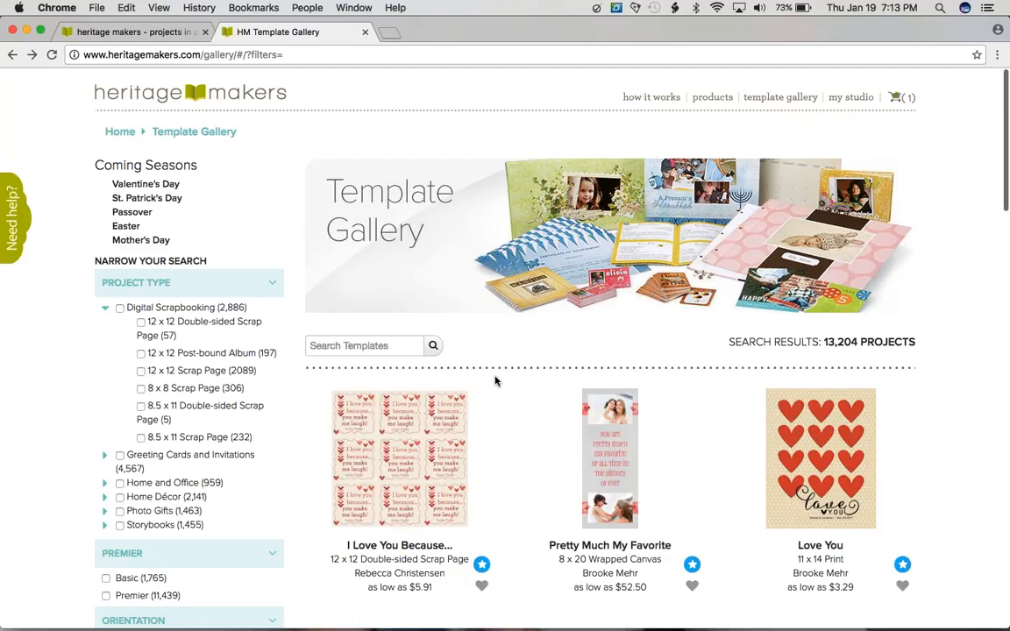
scroll(495, 380, "down", 1)
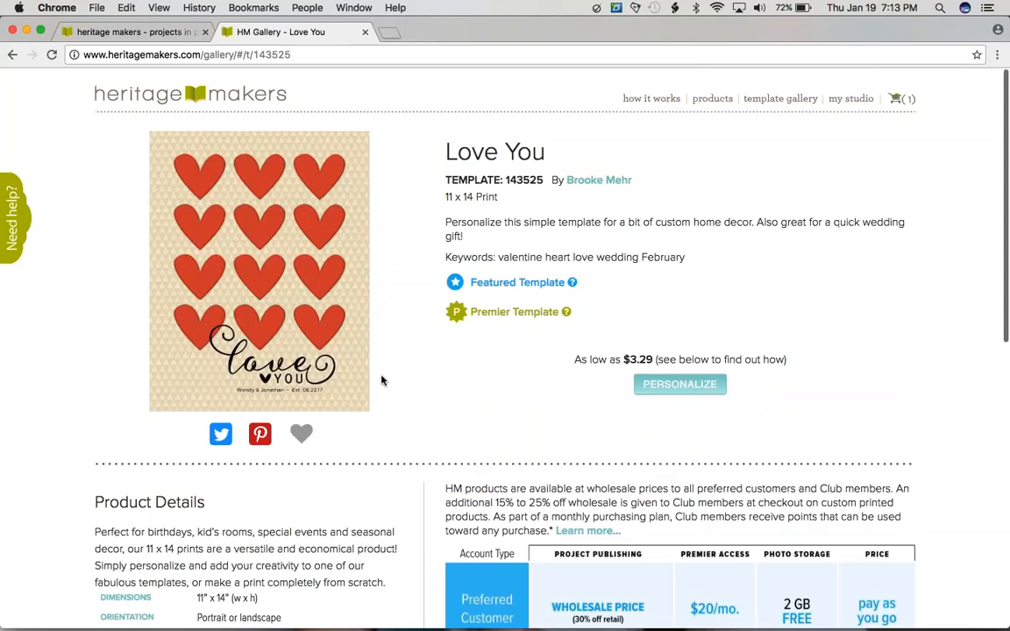
left_click(301, 433)
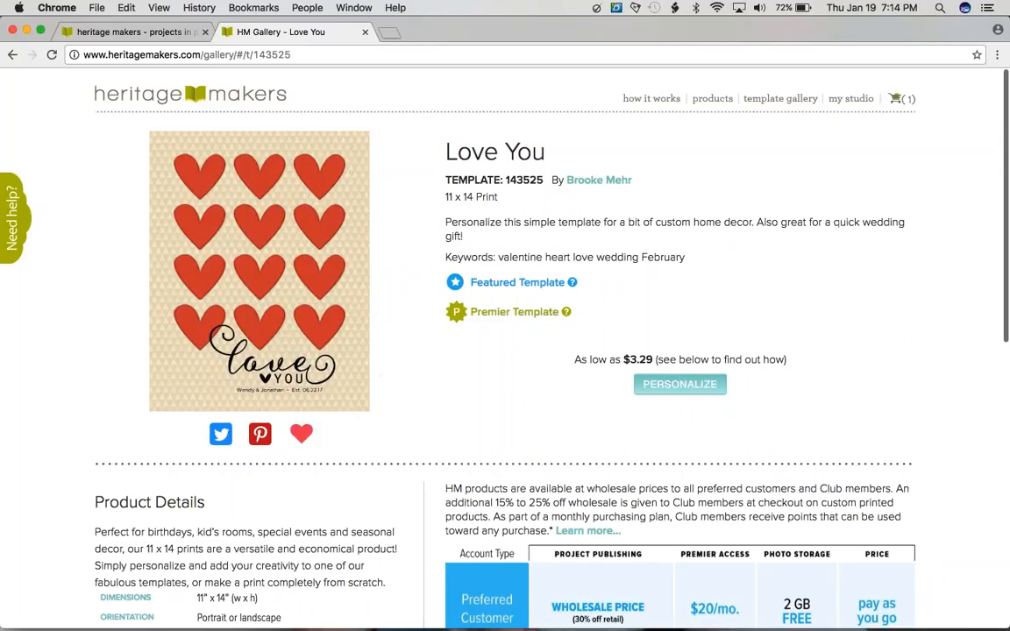
Step: Switch to the studio page and start a portrait 5 x 7 greeting card project named "love you"
left_click(164, 33)
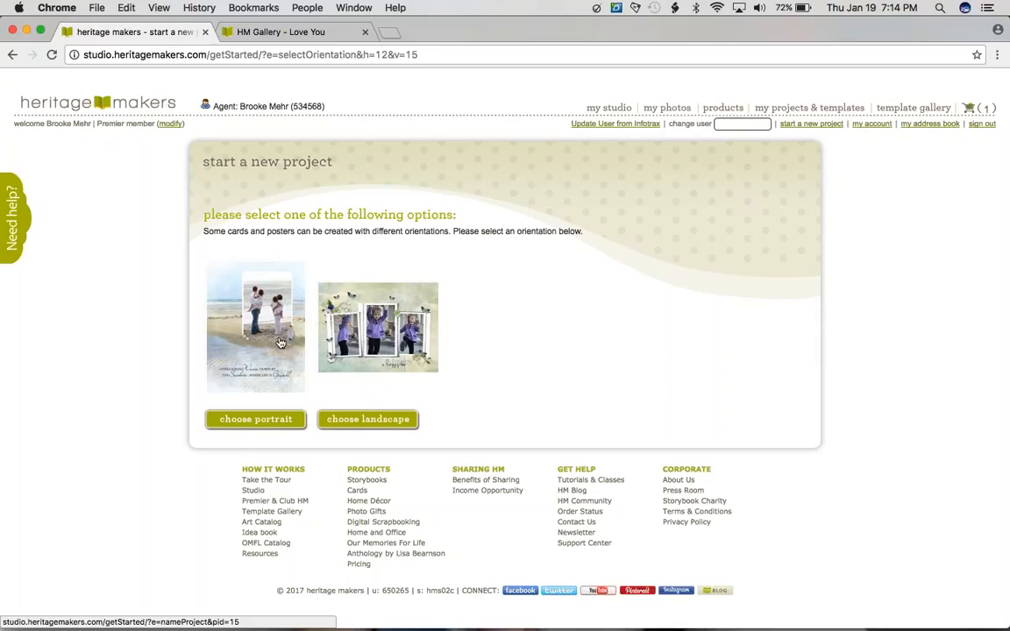
left_click(238, 367)
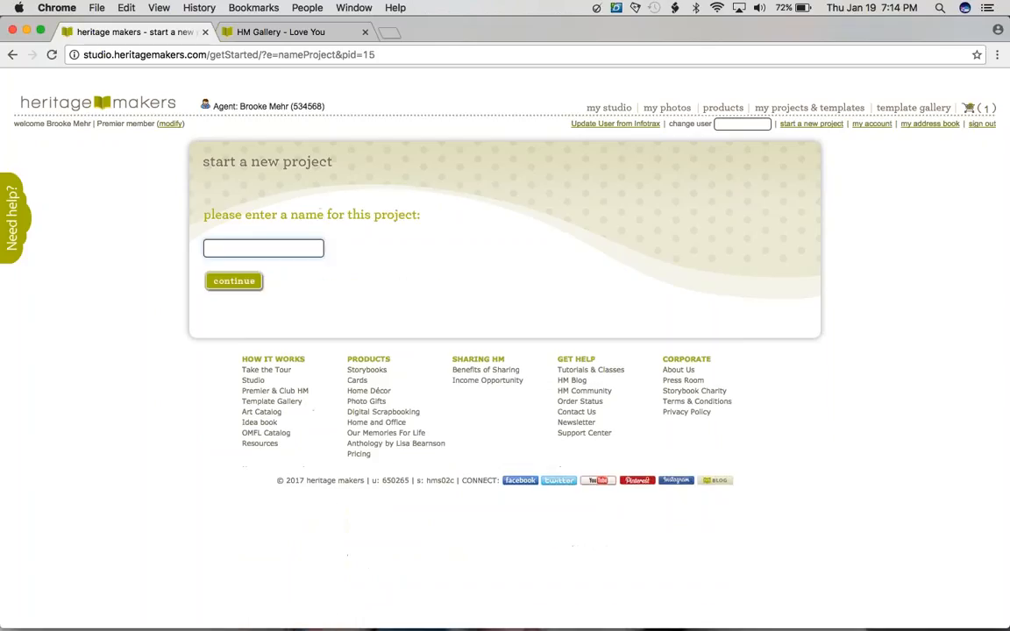
type("love you")
key("Return")
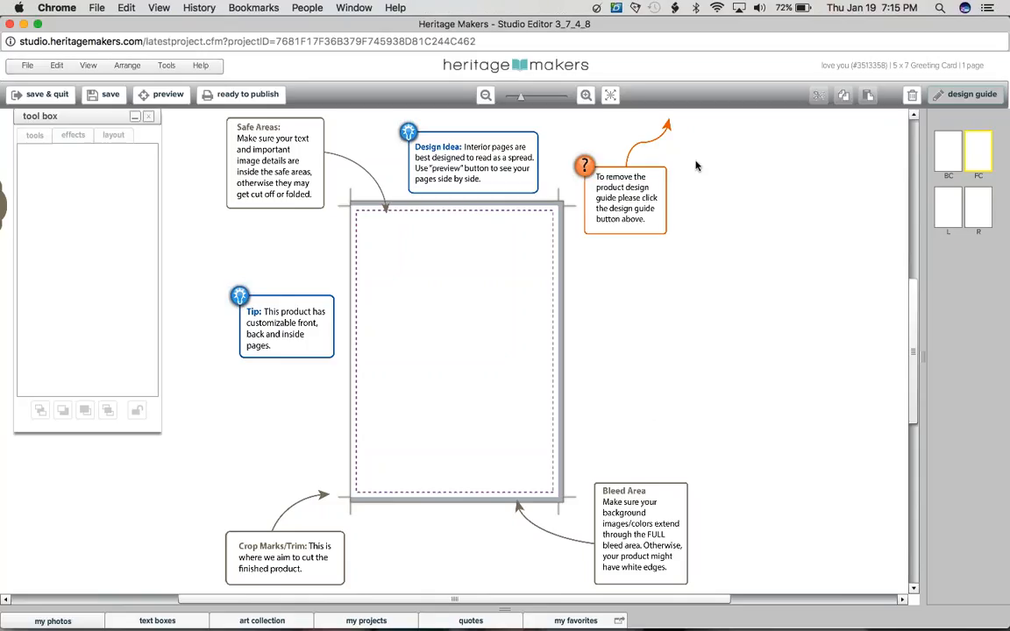
Step: Hide the design guide and collapse the tool box, with the projects browser open below the blank card
left_click(953, 104)
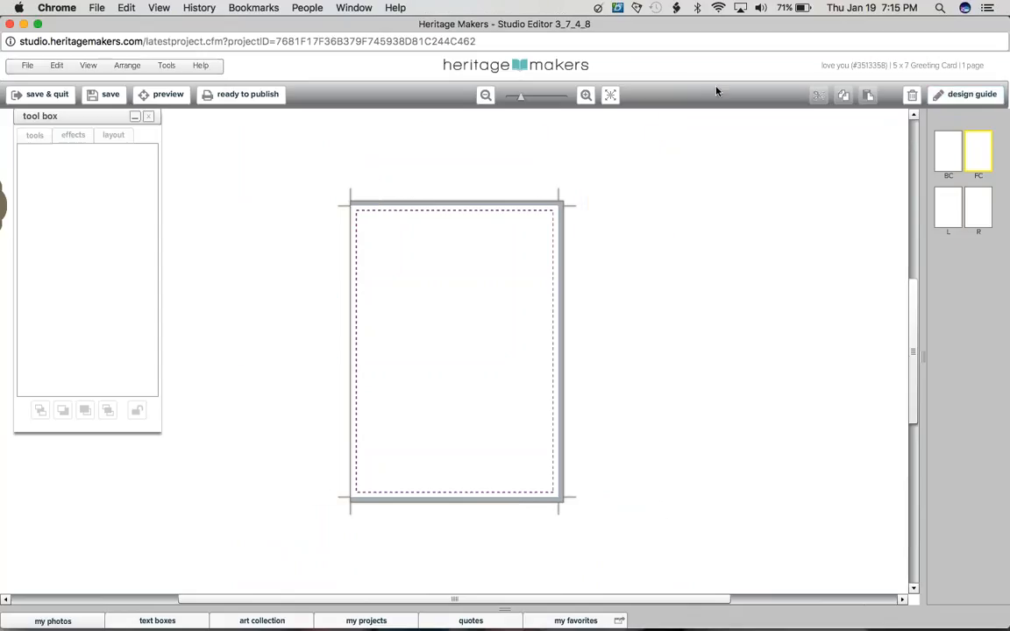
left_click(614, 95)
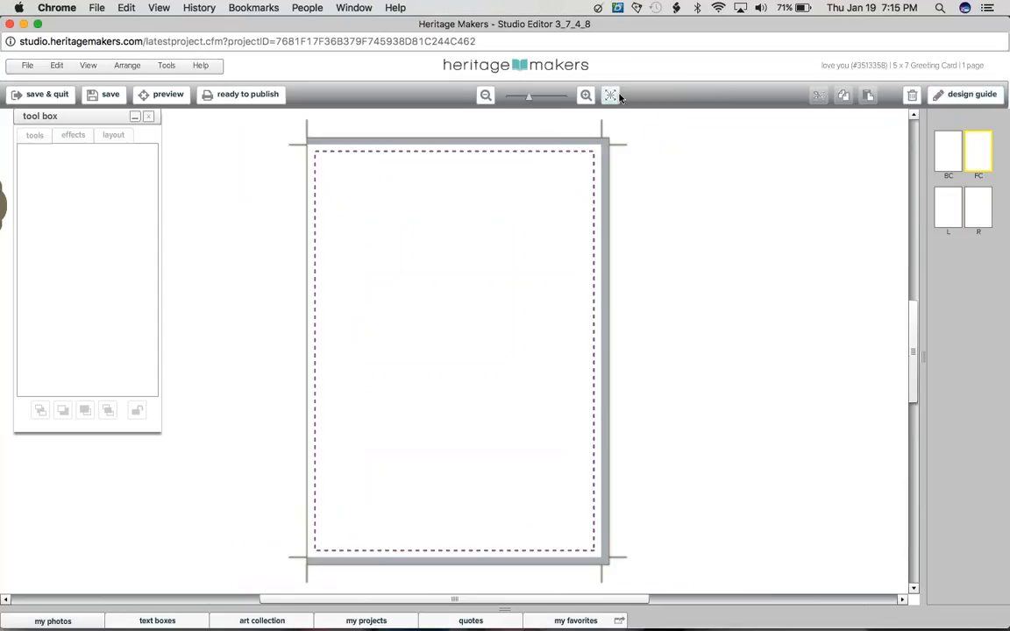
left_click(368, 621)
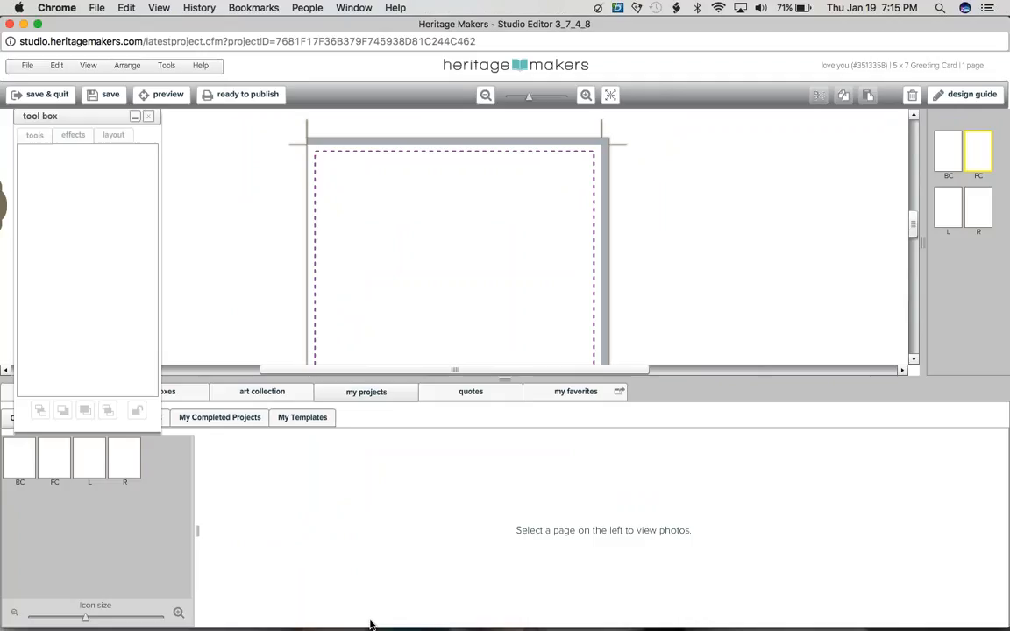
left_click(135, 119)
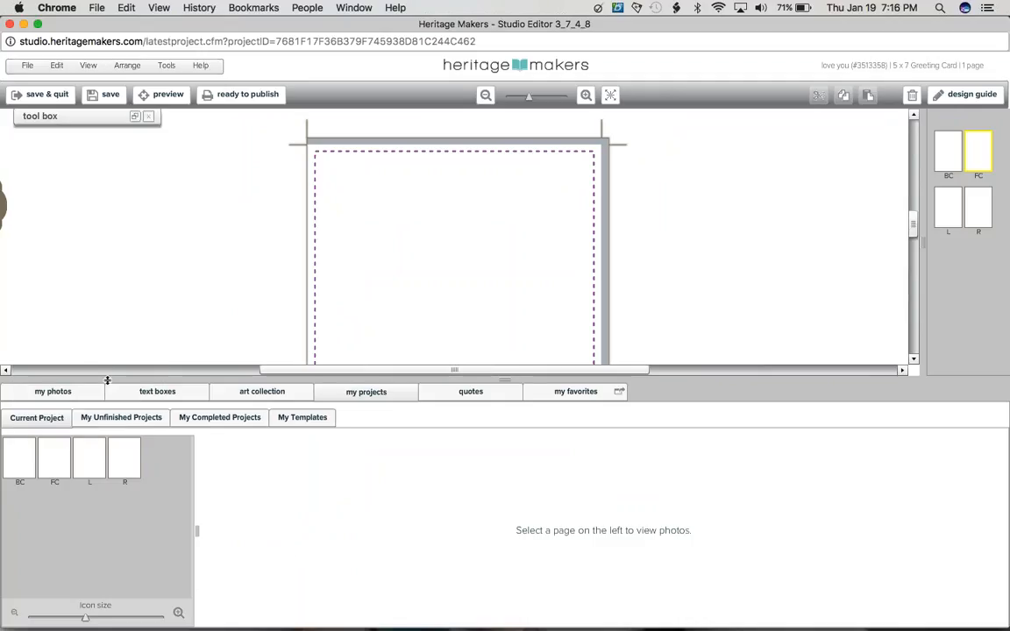
left_click(136, 117)
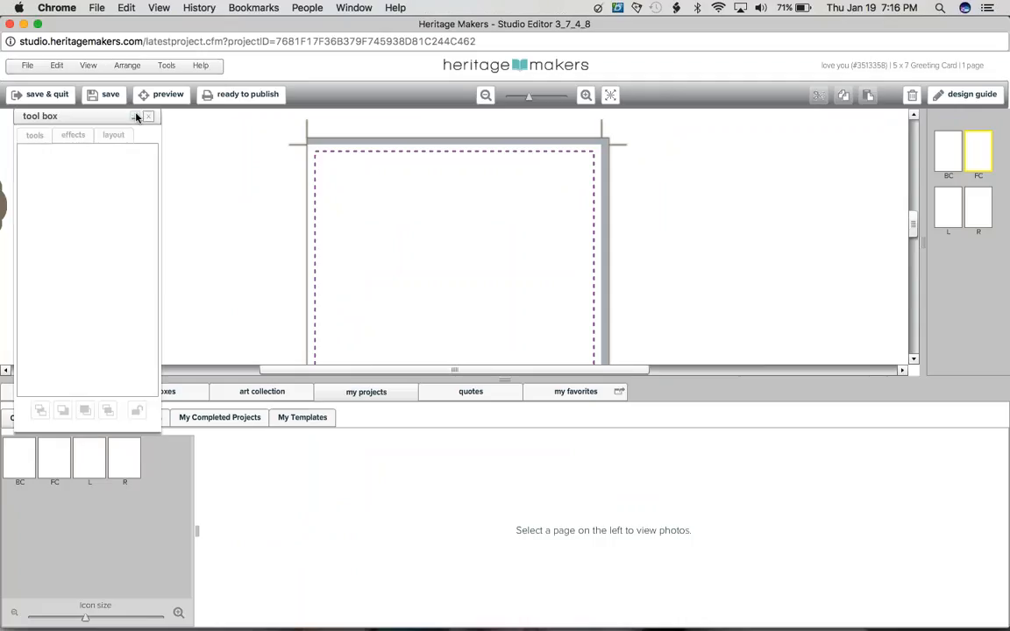
left_click(135, 117)
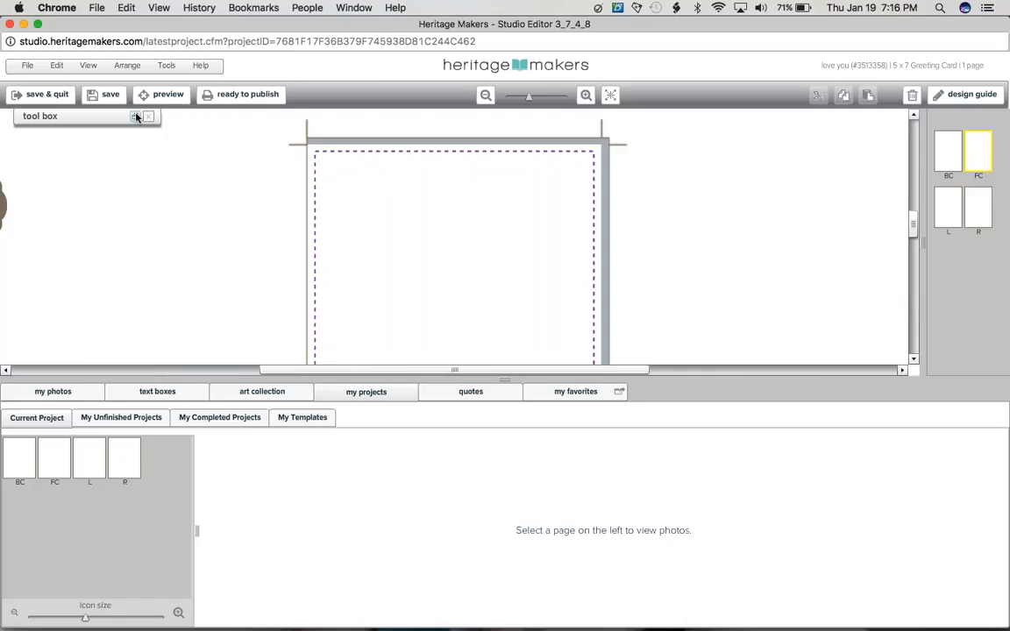
left_click(136, 117)
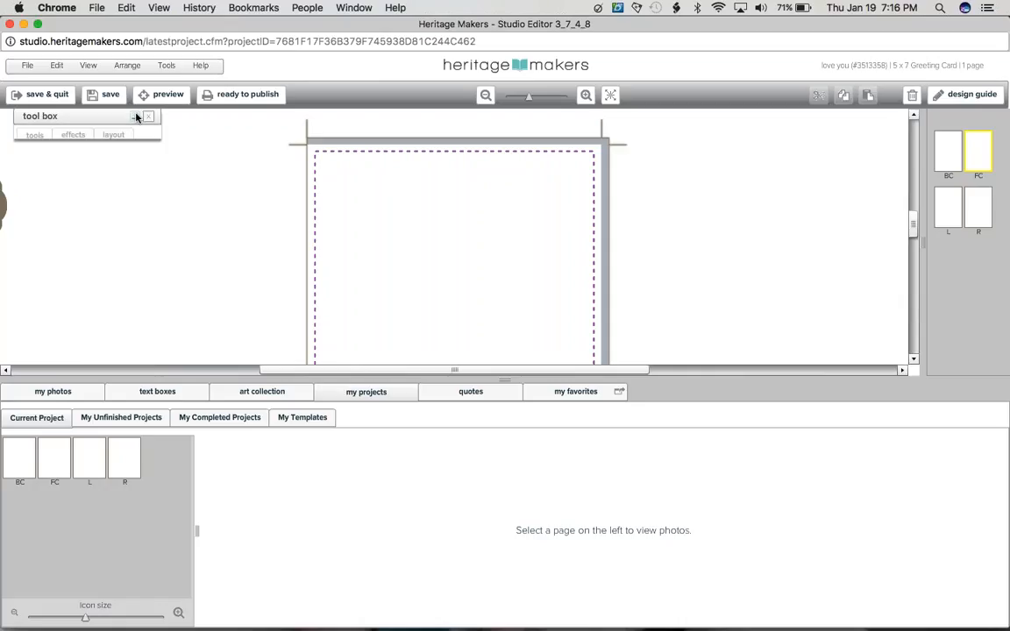
left_click(135, 117)
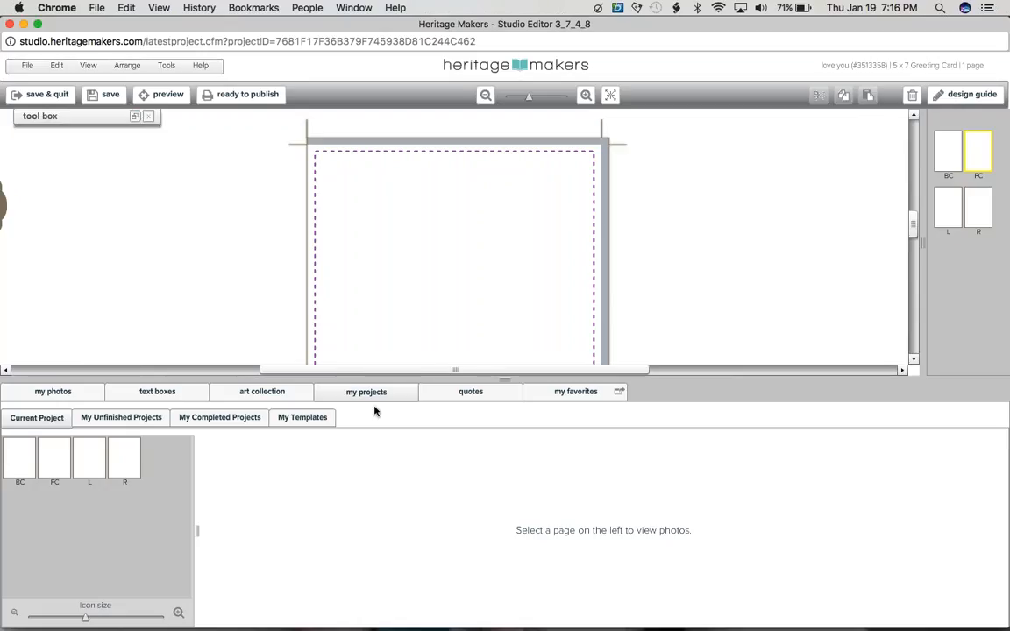
Step: Search the saved templates for "love", leaving the product filter at all types
left_click(295, 419)
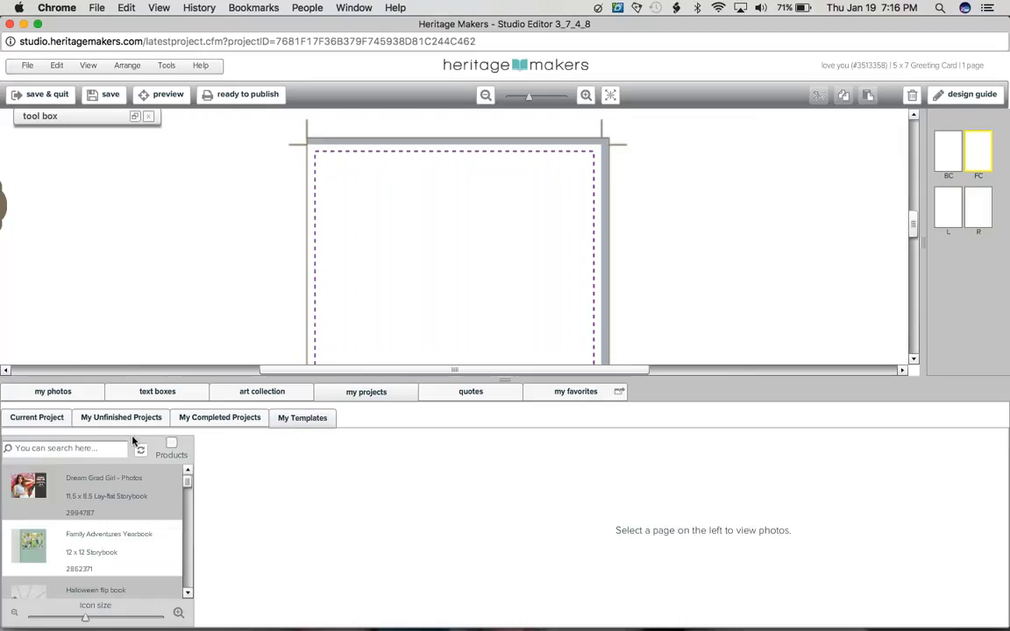
left_click(105, 449)
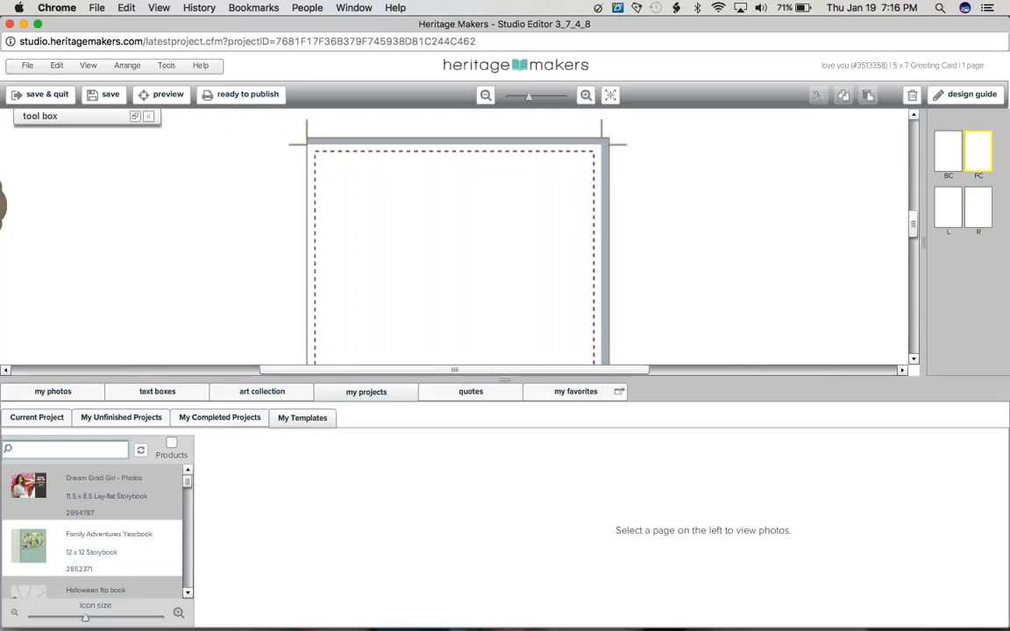
type("love")
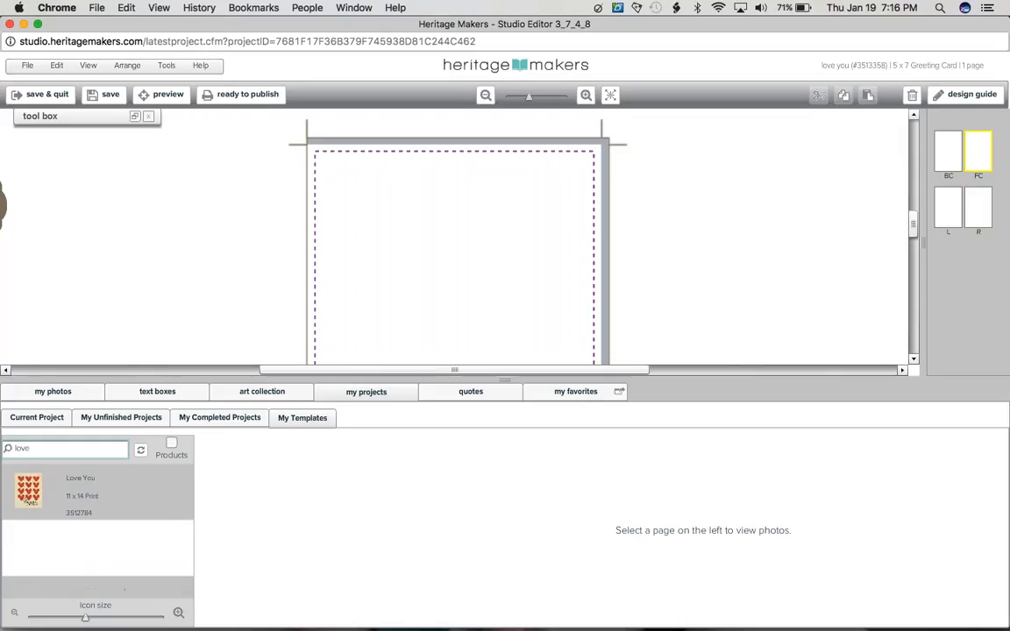
left_click(171, 445)
left_click(78, 449)
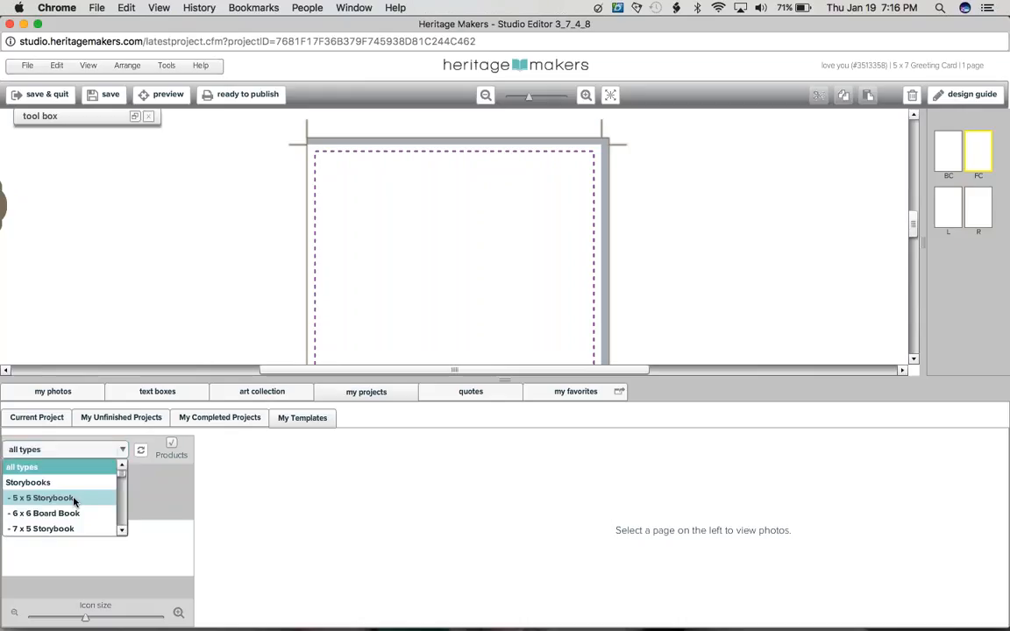
left_click(114, 456)
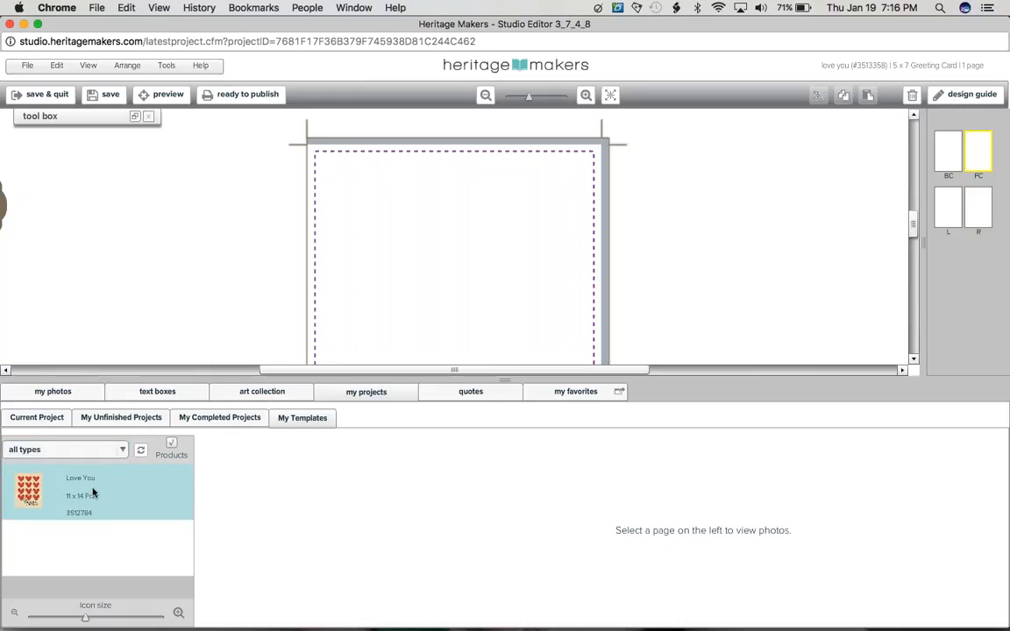
Step: Import the entire page of the "Love You" 11 x 14 Print template onto the card's front cover and save the project
left_click(92, 495)
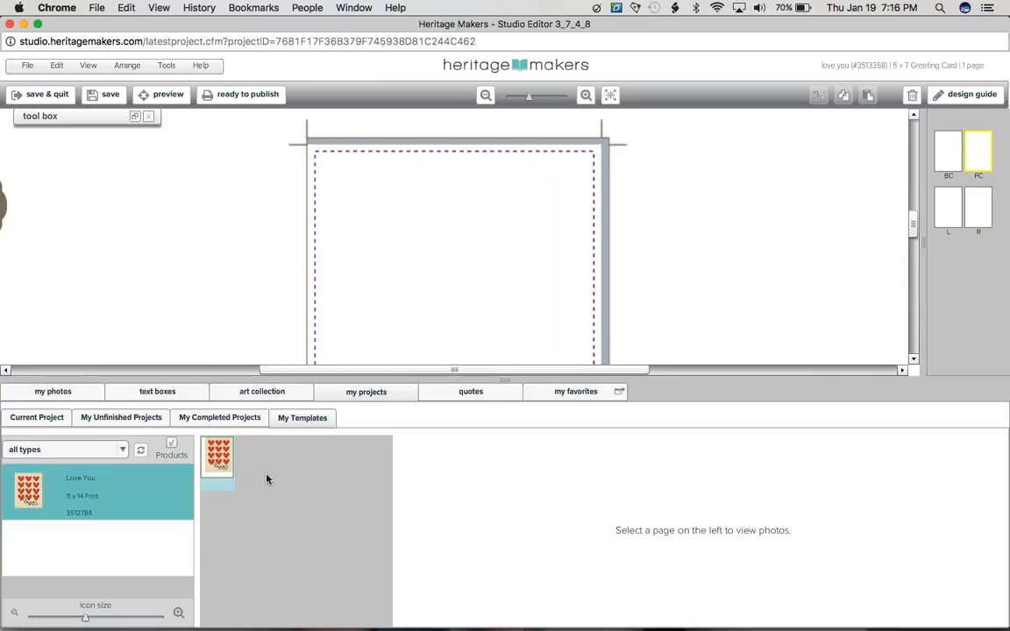
left_click(219, 461)
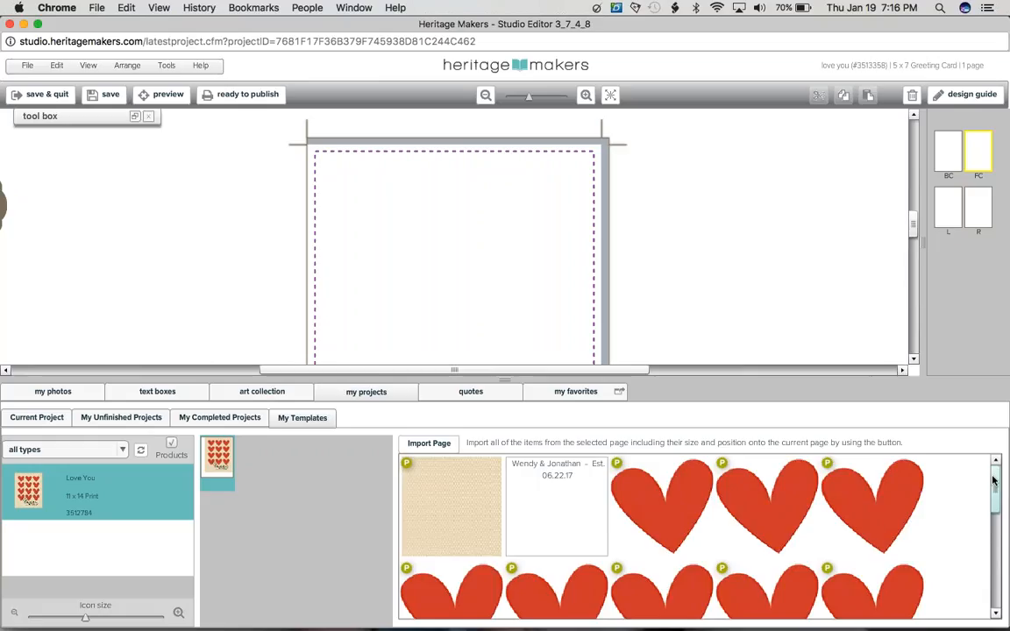
mouse_move(992, 481)
left_mouse_down()
mouse_move(994, 545)
mouse_move(992, 471)
left_mouse_up()
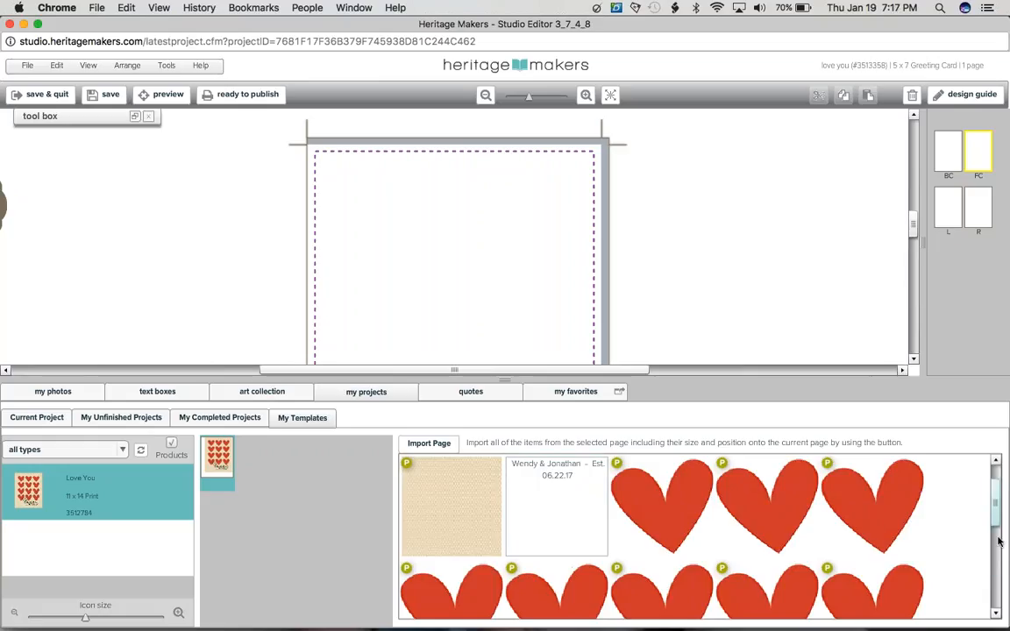
scroll(896, 491, "down", 3)
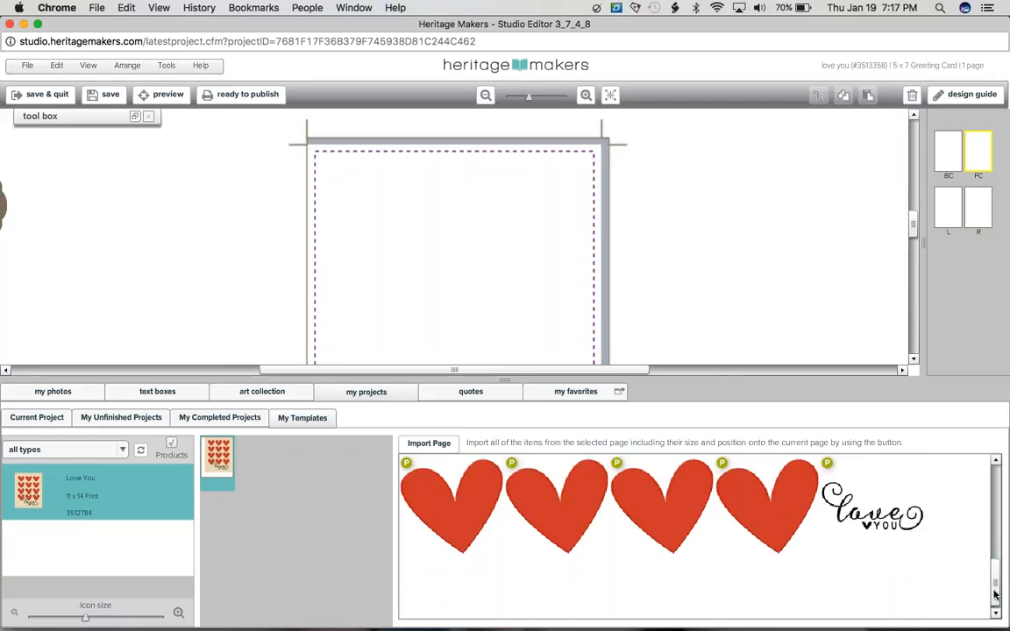
left_click_drag(993, 595, 999, 495)
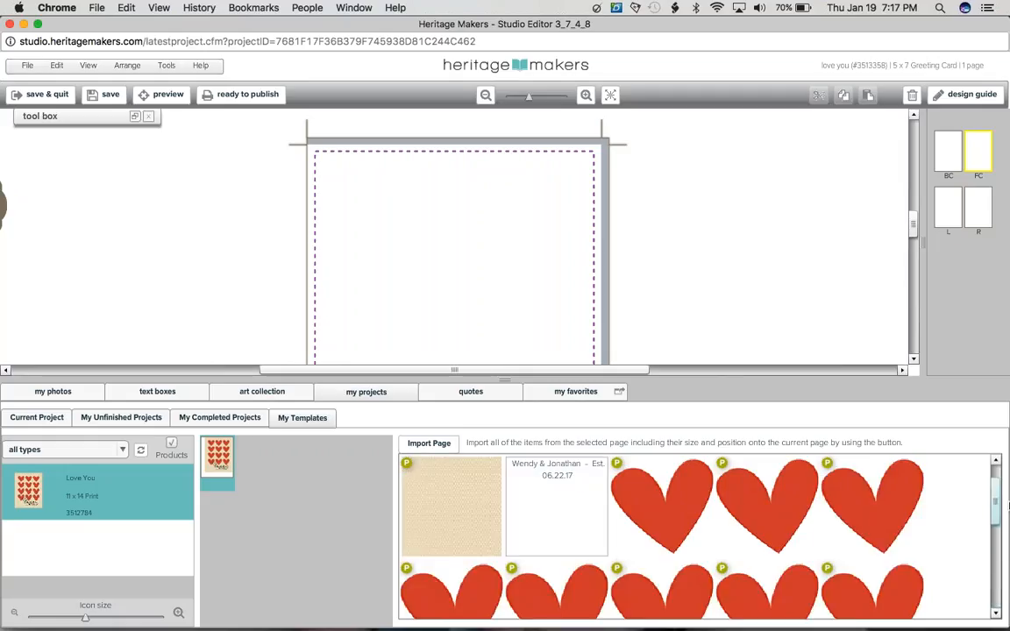
left_click(427, 443)
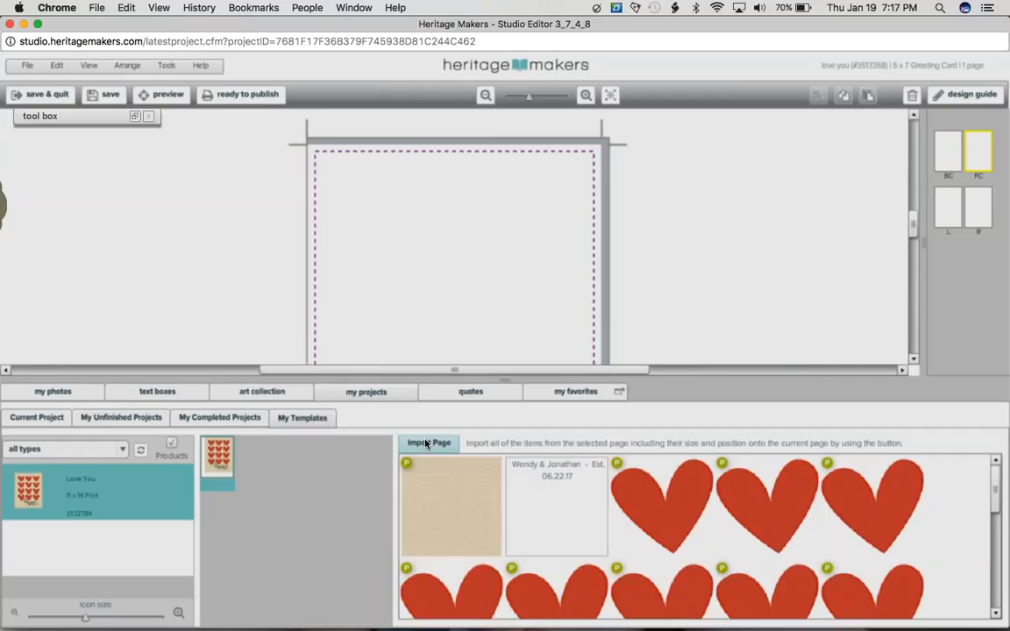
left_click(426, 444)
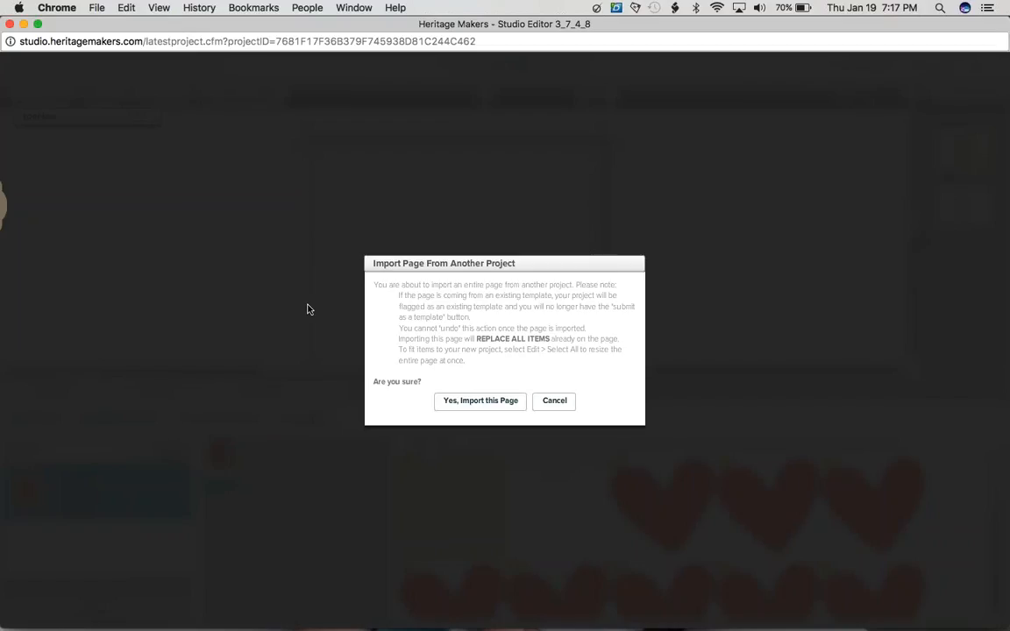
left_click(464, 410)
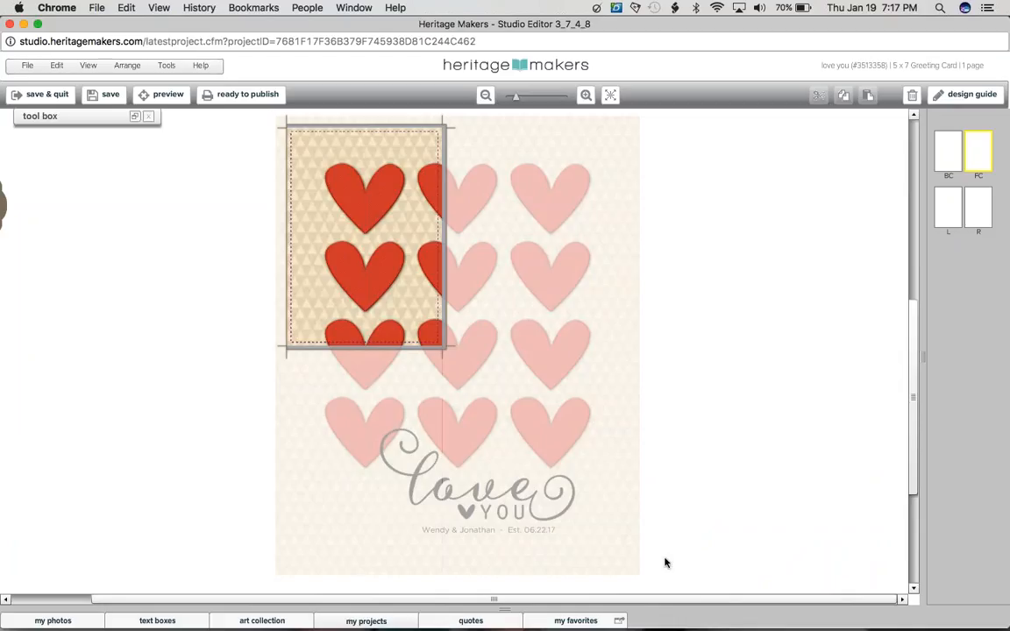
left_click(109, 96)
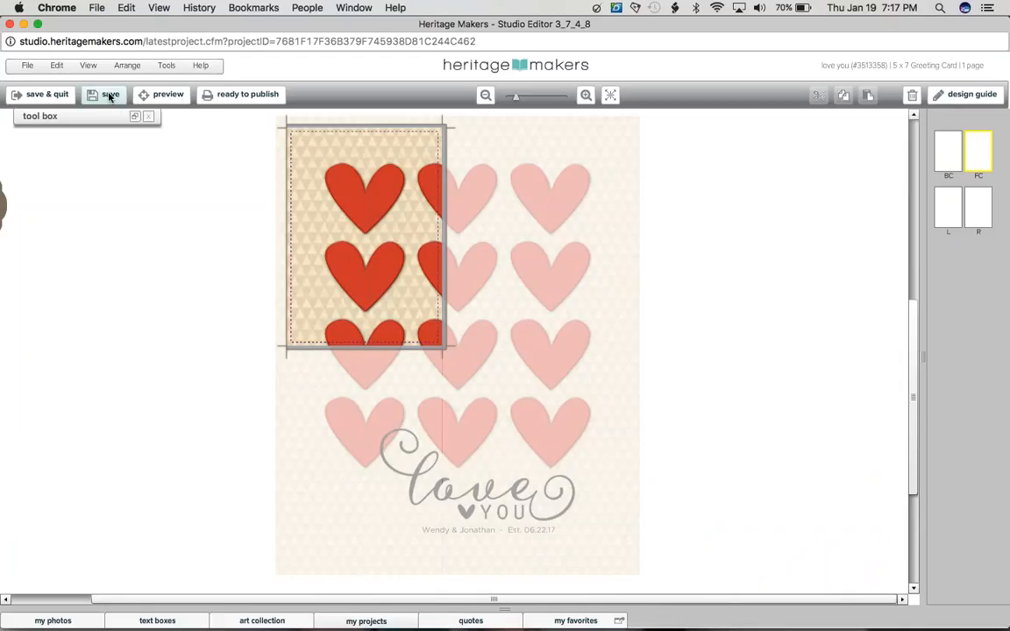
Step: Unlock all items of the imported design and select the background, hearts and text together
left_click(58, 67)
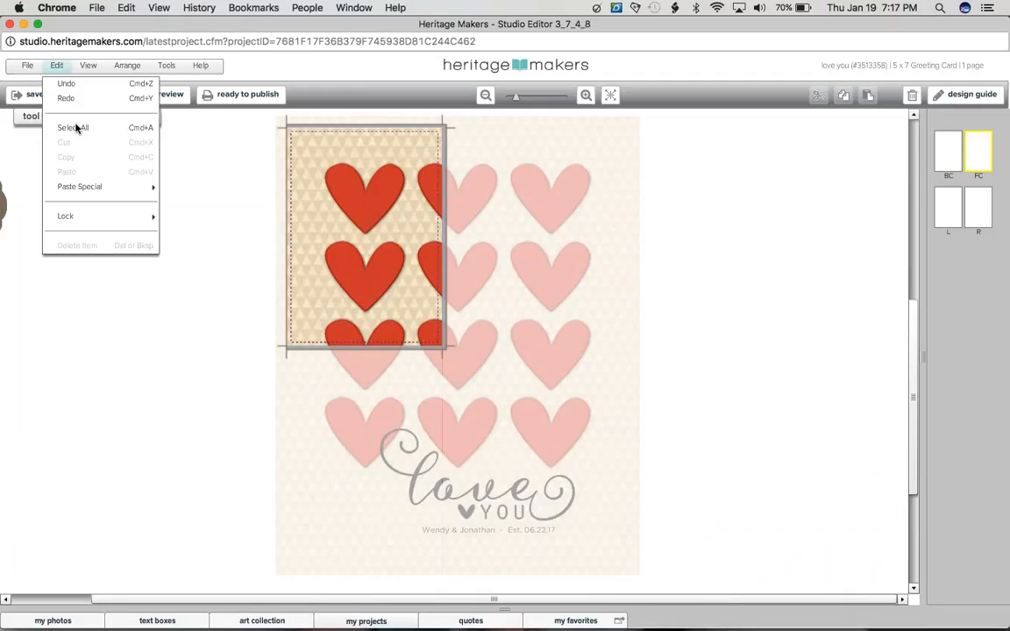
left_click(76, 129)
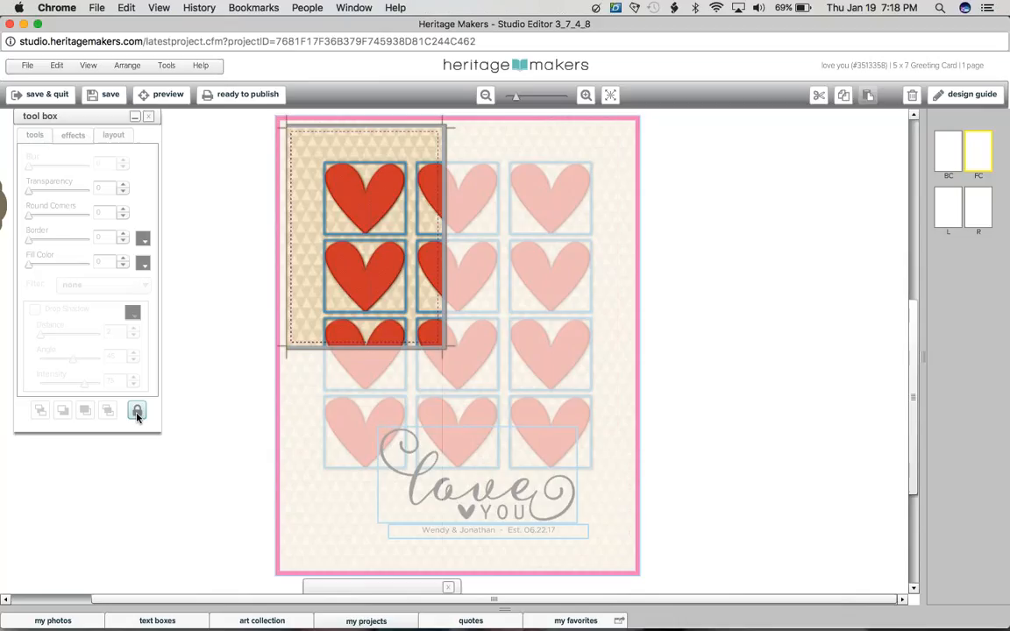
left_click(137, 414)
left_click(669, 558)
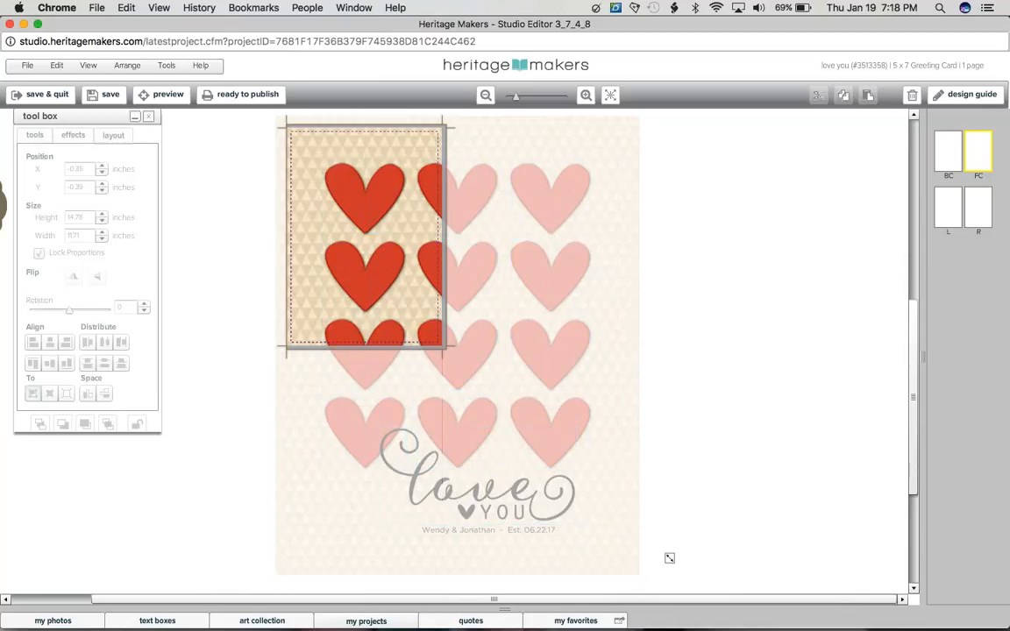
left_click_drag(665, 554, 257, 147)
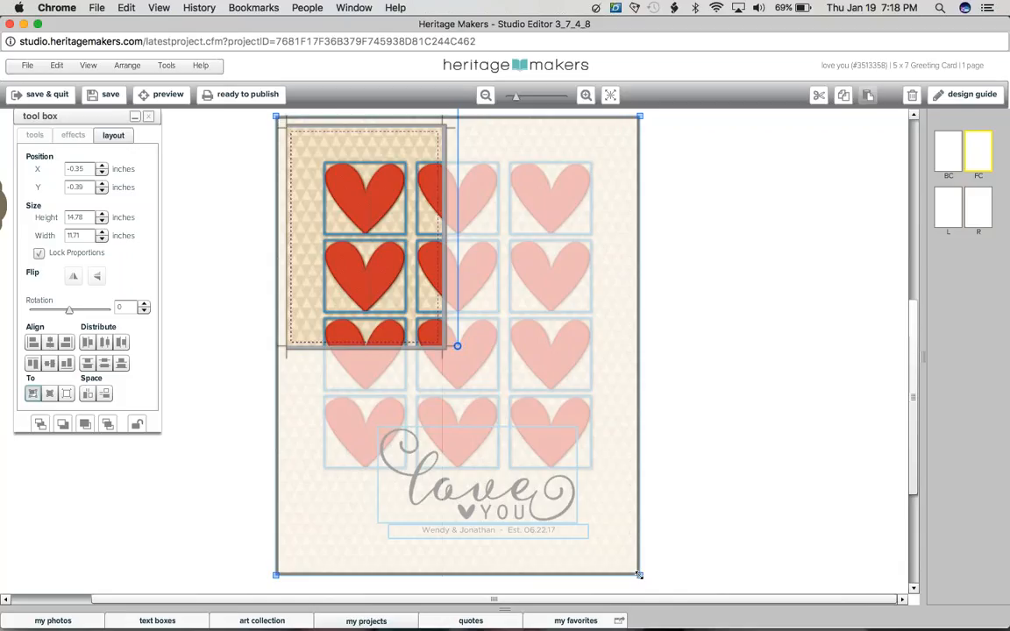
Step: Scale the whole selected design down proportionally to about 7 inches high and 5.55 inches wide
left_click_drag(639, 575, 630, 567)
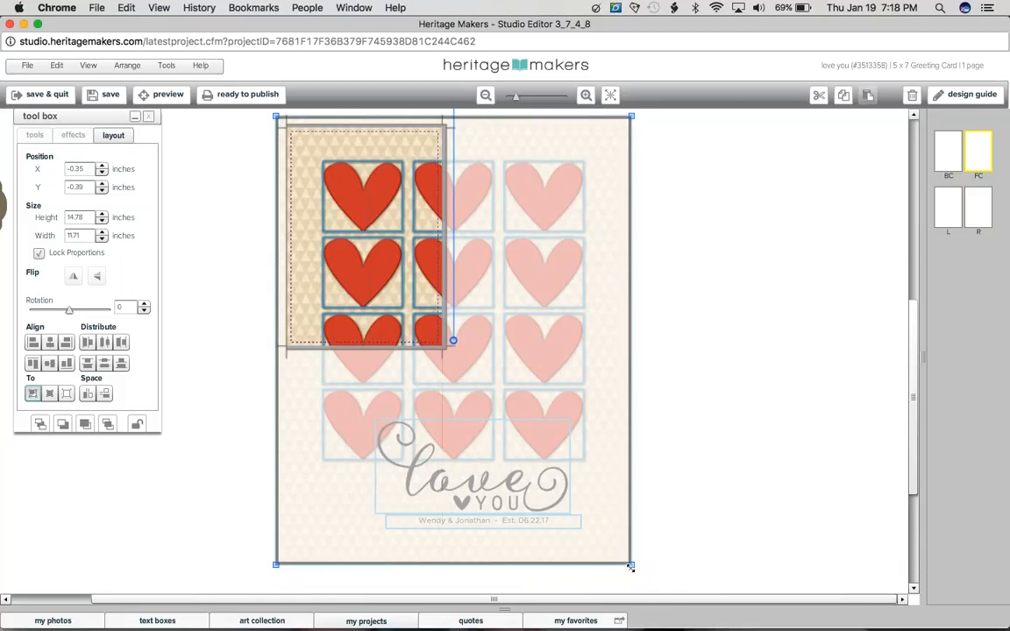
left_click_drag(630, 567, 498, 443)
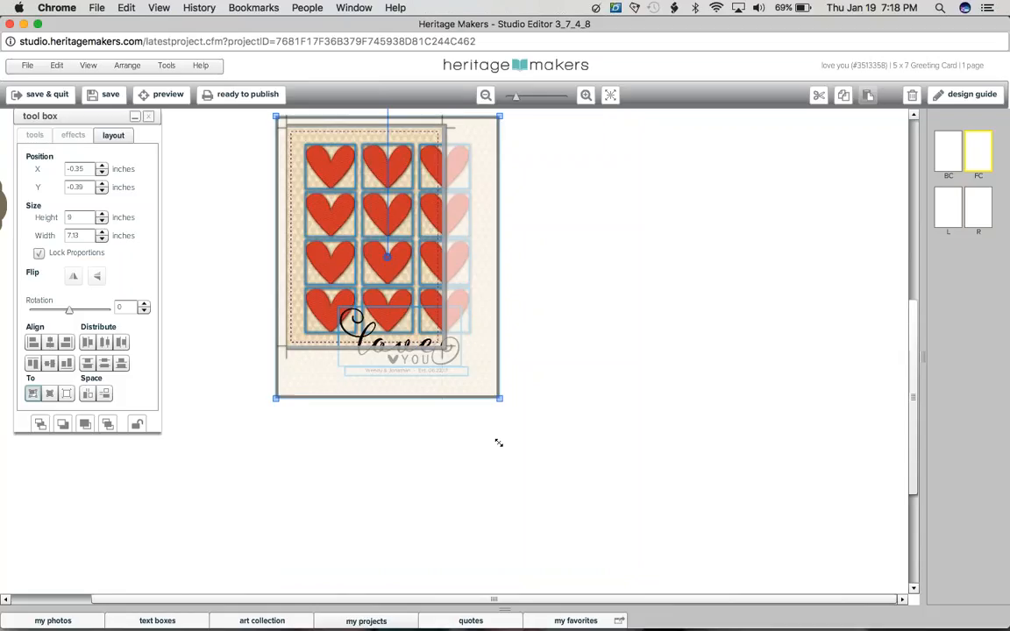
left_click_drag(498, 443, 449, 358)
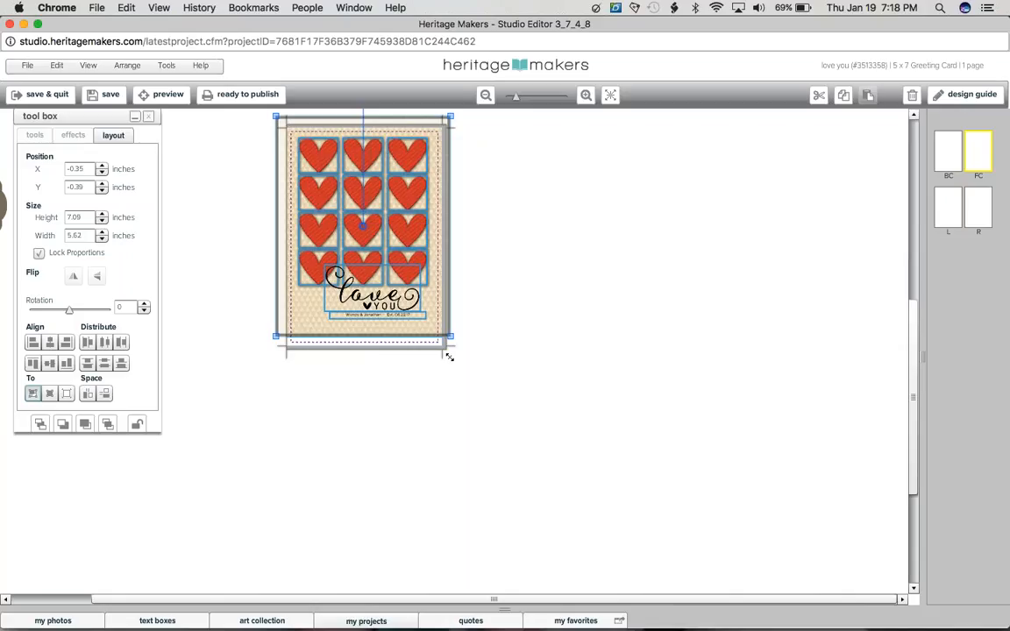
left_click_drag(449, 358, 447, 353)
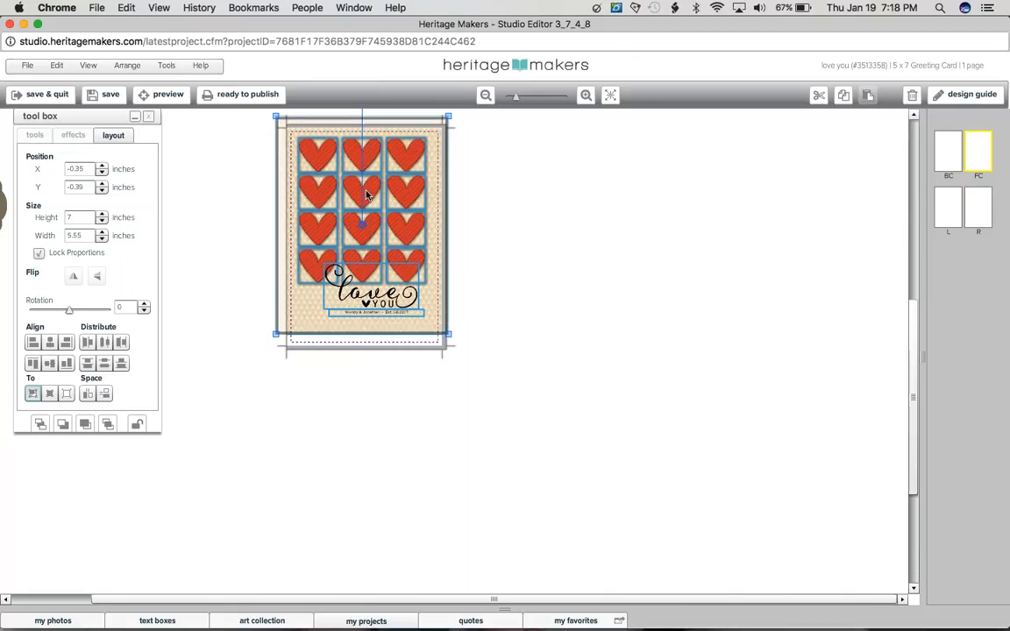
Step: Move the whole selected design to X -0.27 and Y -0.27 inches on the front cover
left_click_drag(365, 190, 367, 193)
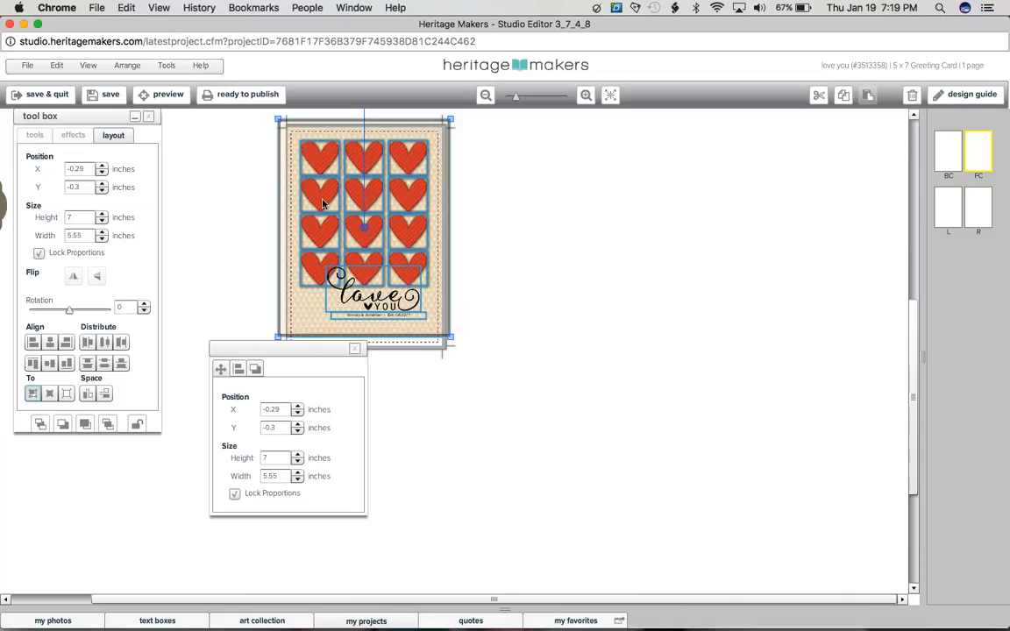
left_click(611, 96)
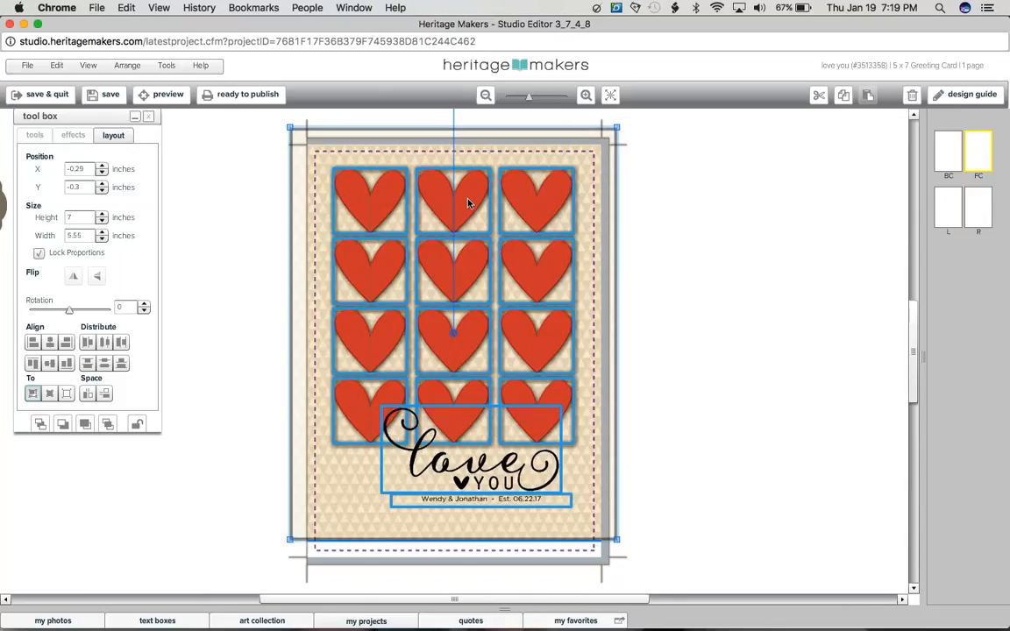
key("Down")
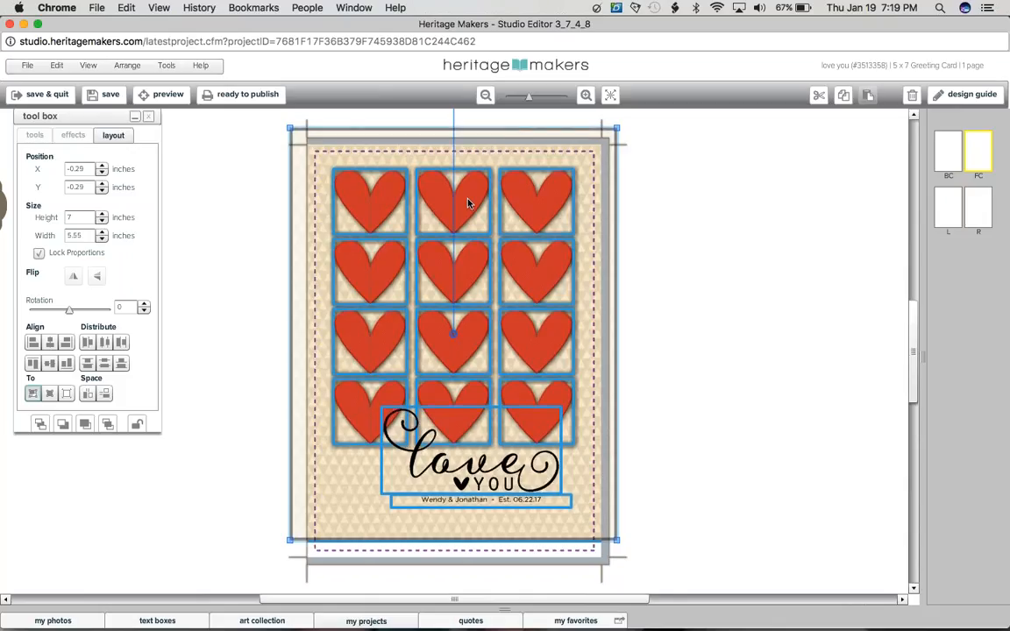
key("Right")
key("Right")
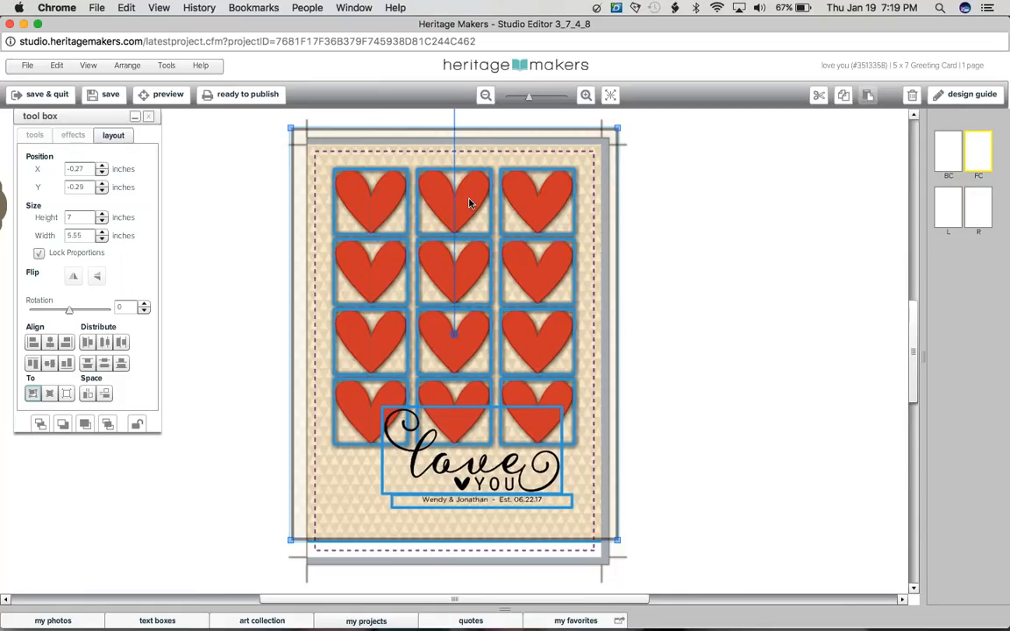
key("Right")
key("Down")
key("Down")
key("Left")
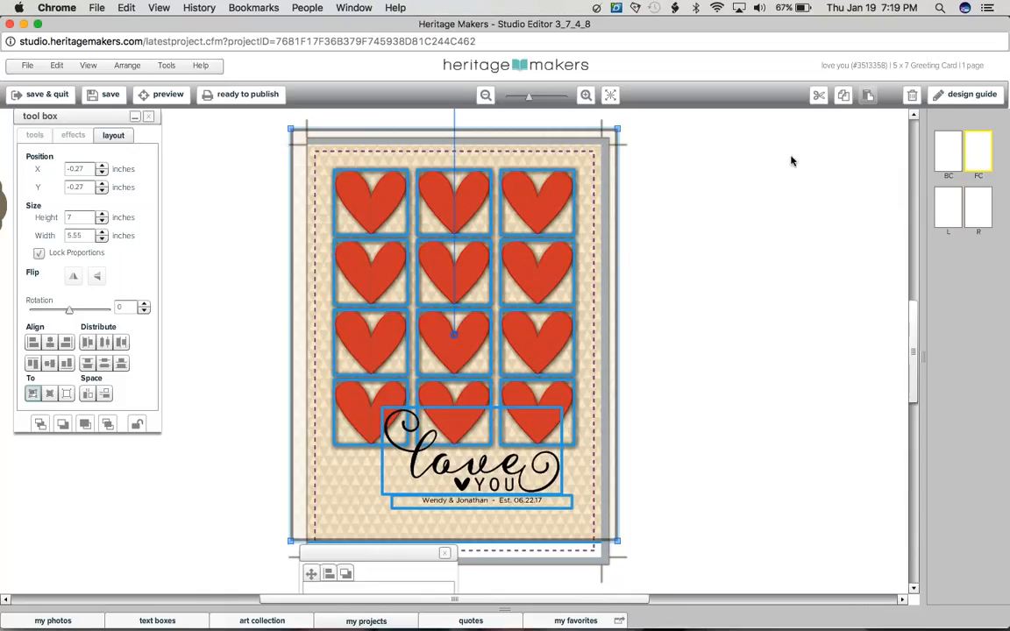
Step: Show the design guide and enlarge only the patterned background proportionally to about 7.54 by 5.97 inches so it covers the bleed area
left_click(952, 103)
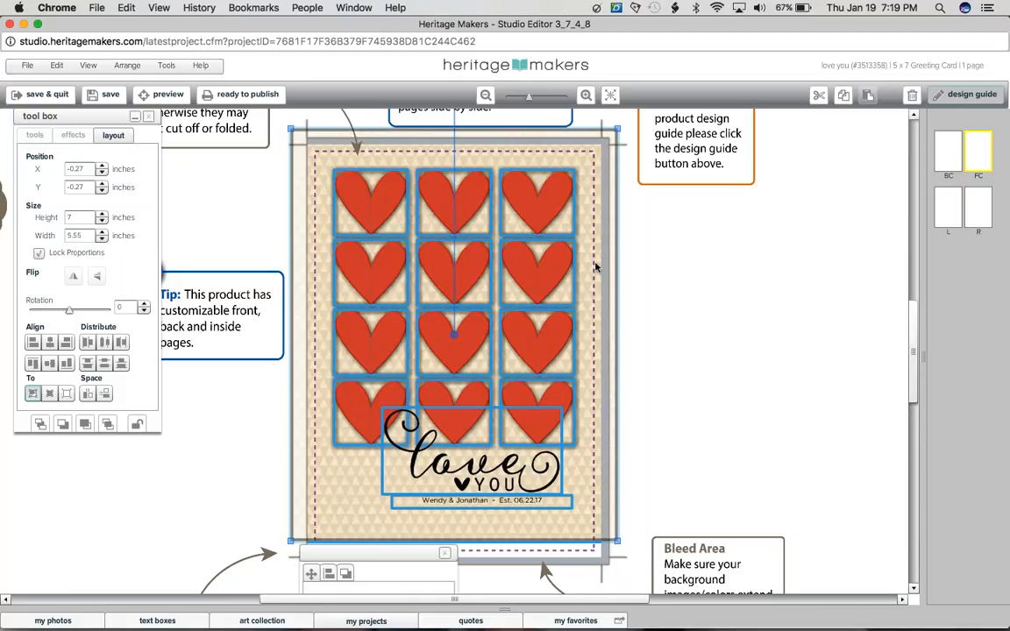
left_click(595, 267)
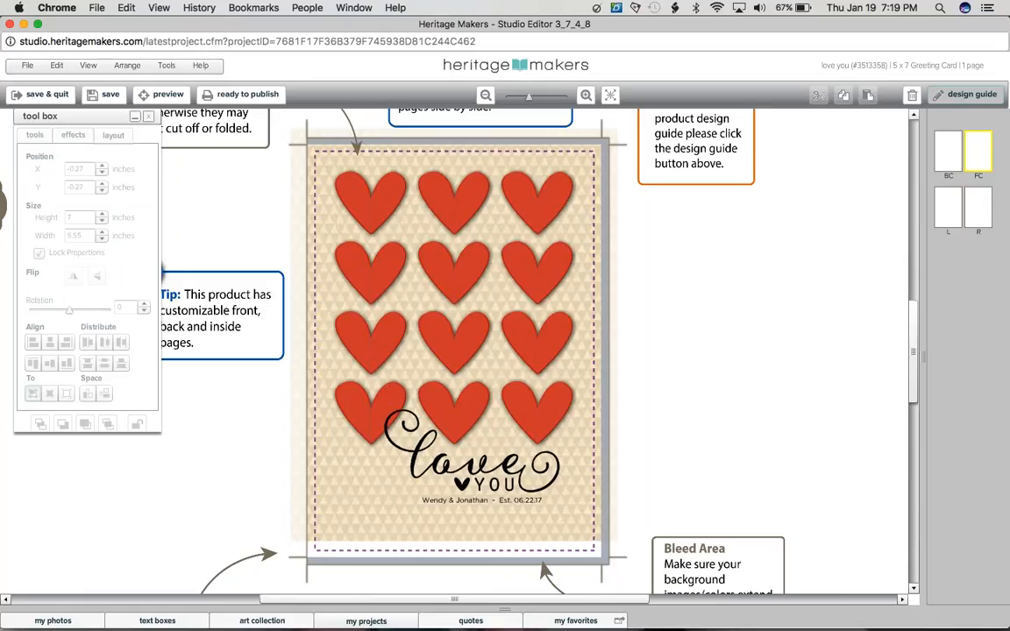
left_click(601, 557)
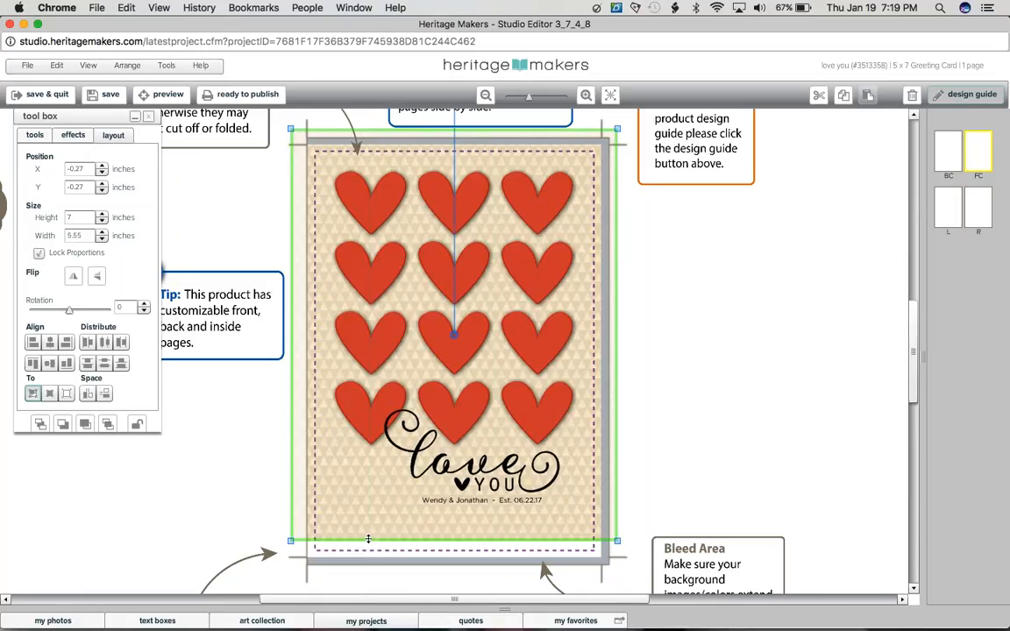
left_click_drag(368, 539, 344, 562)
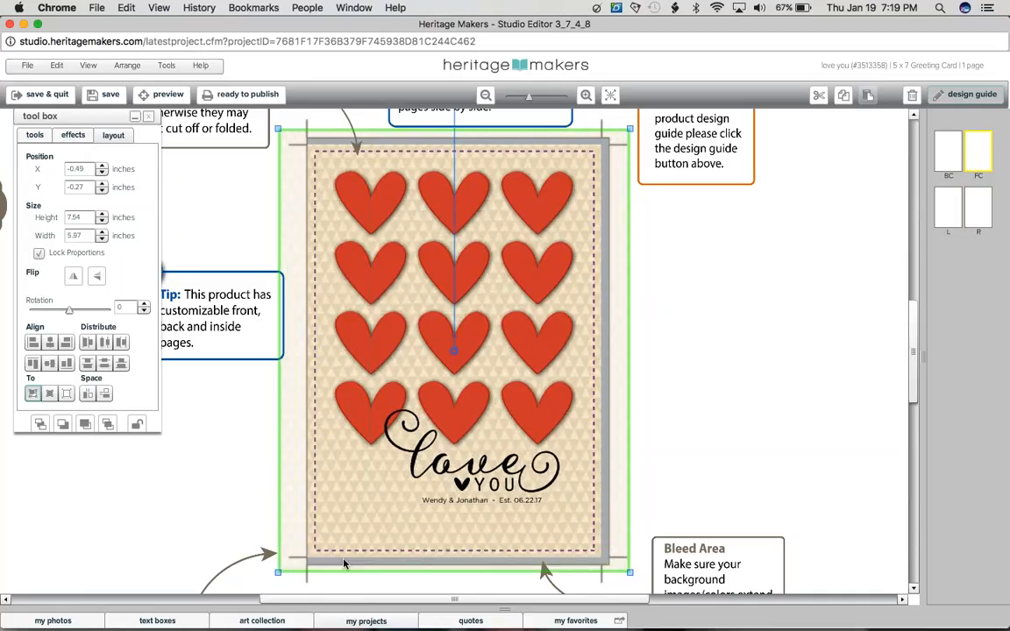
left_click(594, 375)
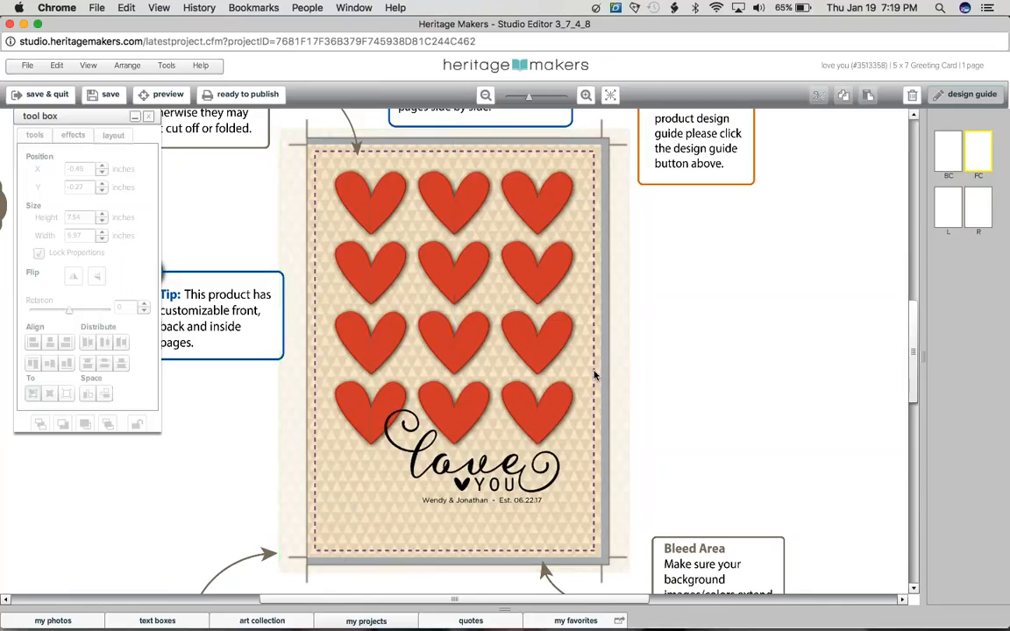
Step: Move the top-right heart across the dashed safe line to about X 3.74, Y 0.23 inches, and hide the design guide
left_click(550, 209)
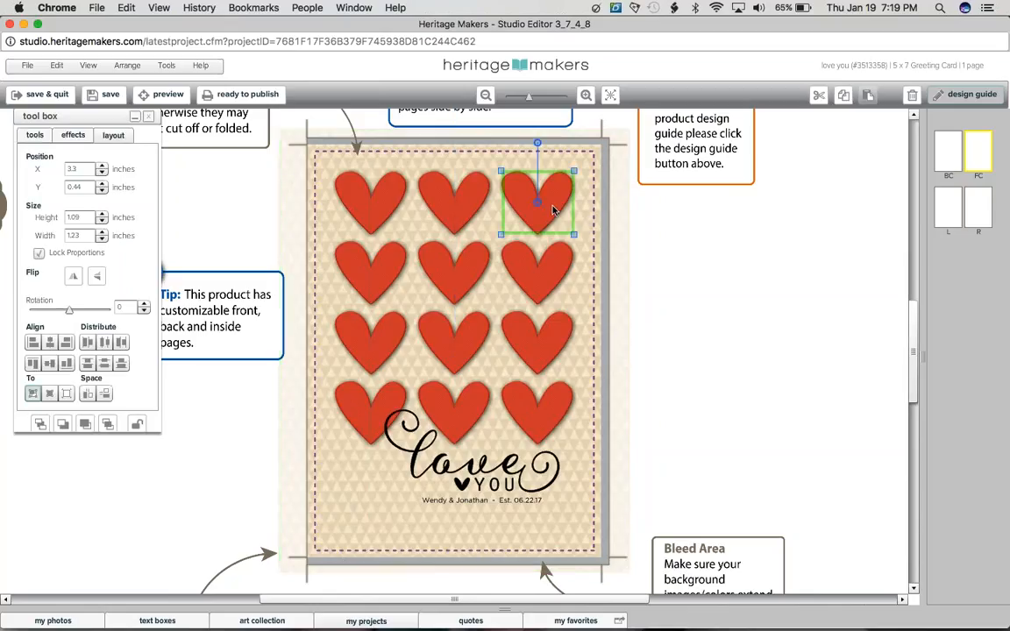
left_click_drag(563, 205, 586, 193)
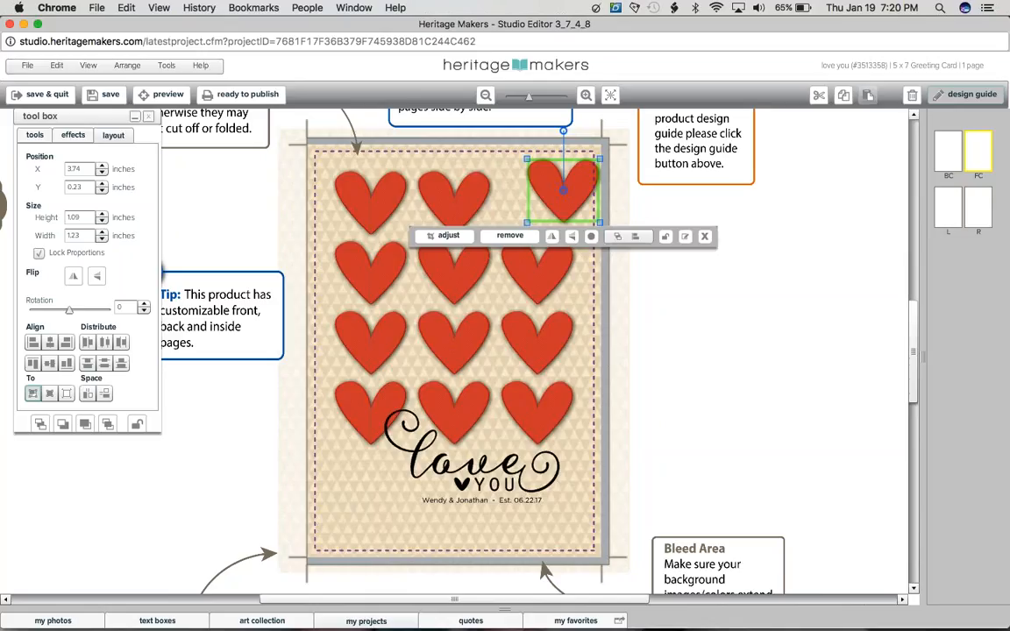
left_click(596, 180)
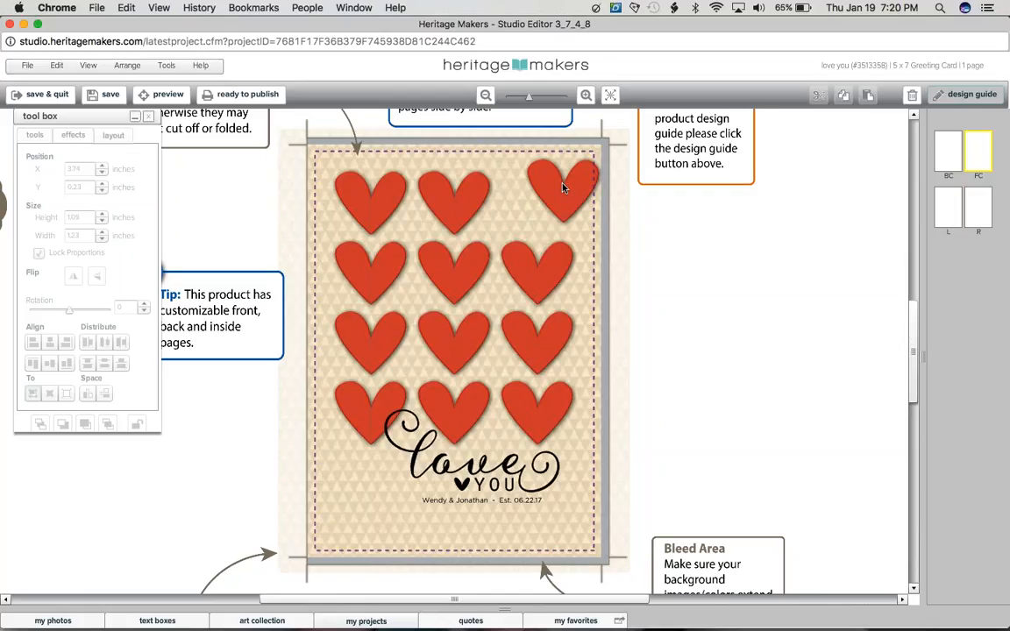
left_click(938, 98)
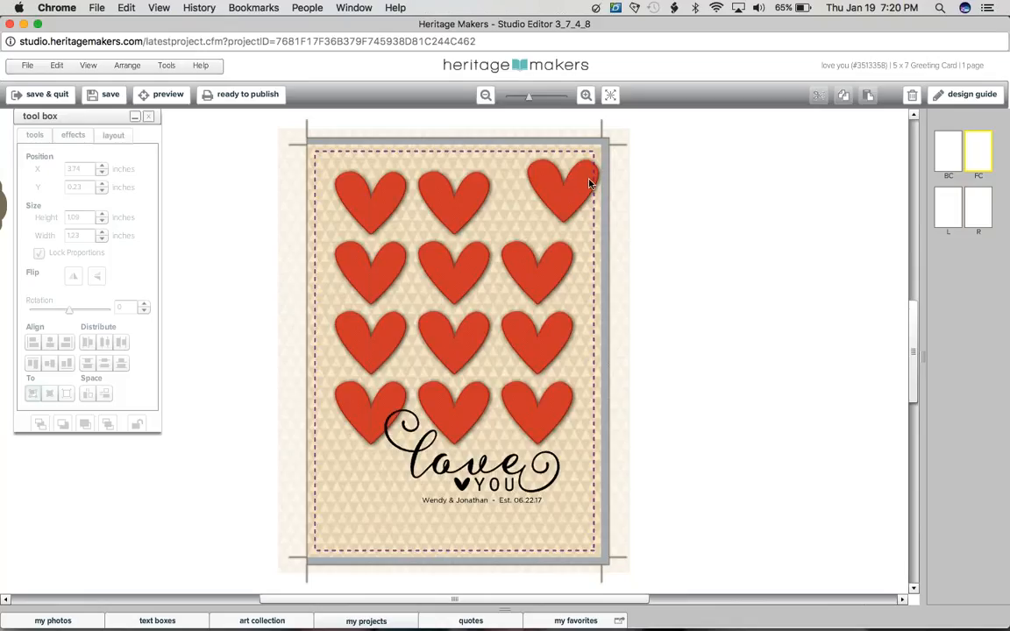
Step: Reposition the top-right heart inside the dashed safe line, placing it slightly above the other hearts in its row
left_click(587, 184)
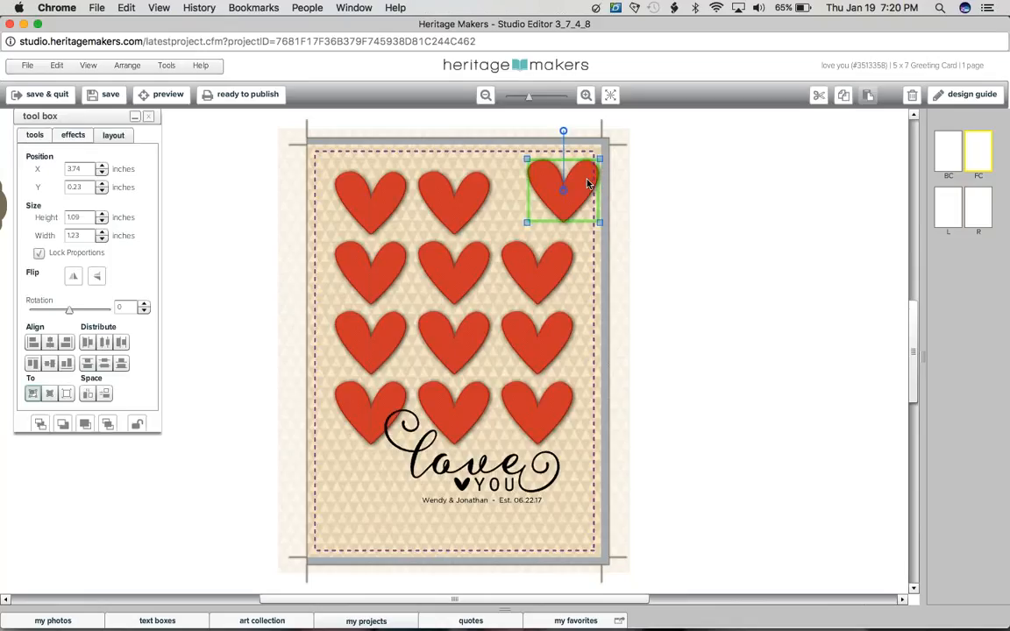
left_click_drag(587, 185, 580, 185)
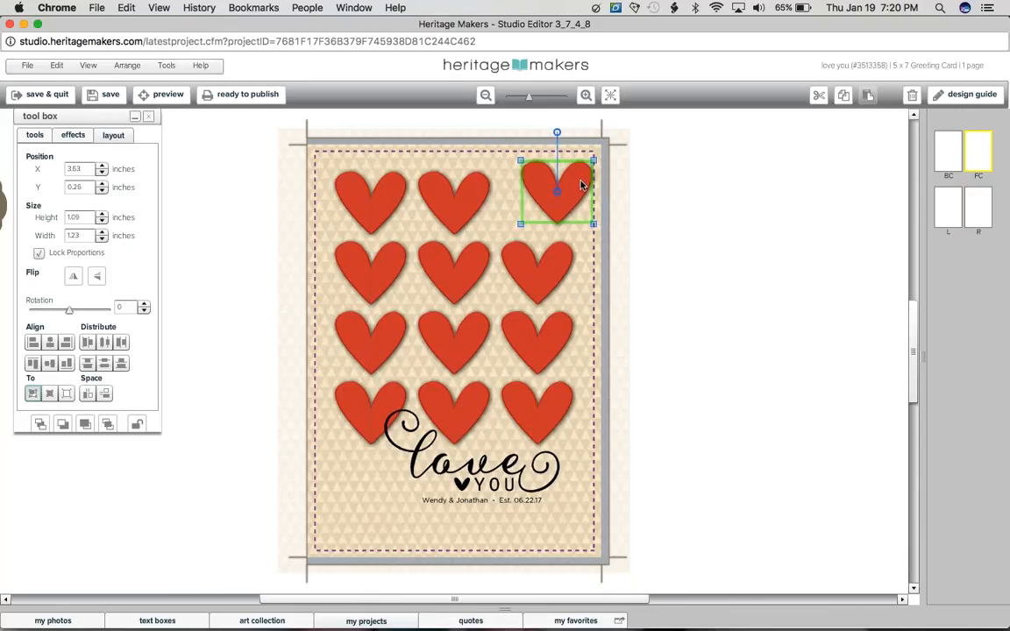
left_click(563, 211)
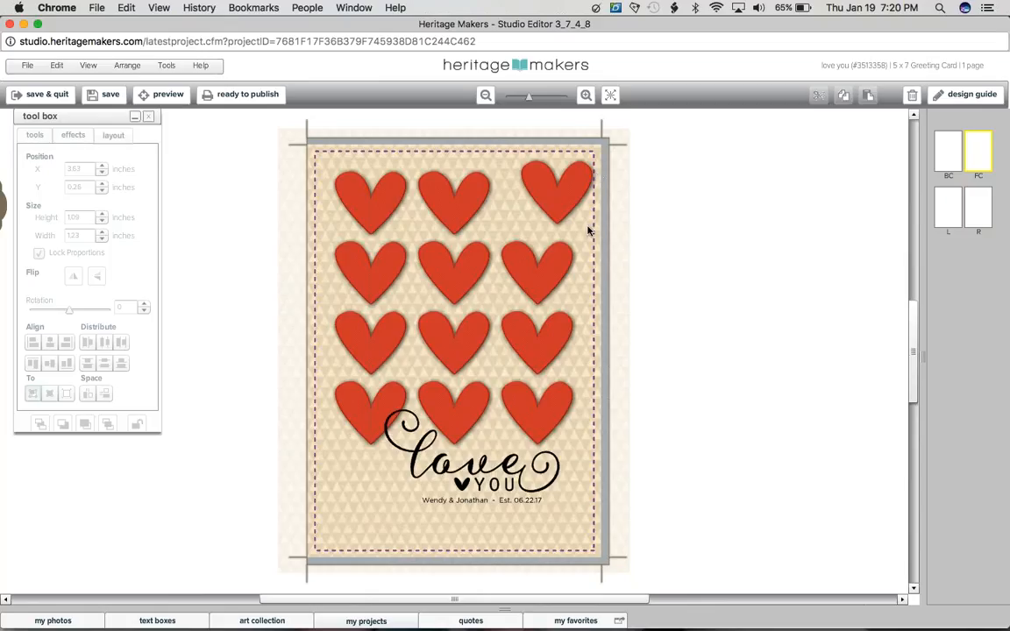
left_click(538, 192)
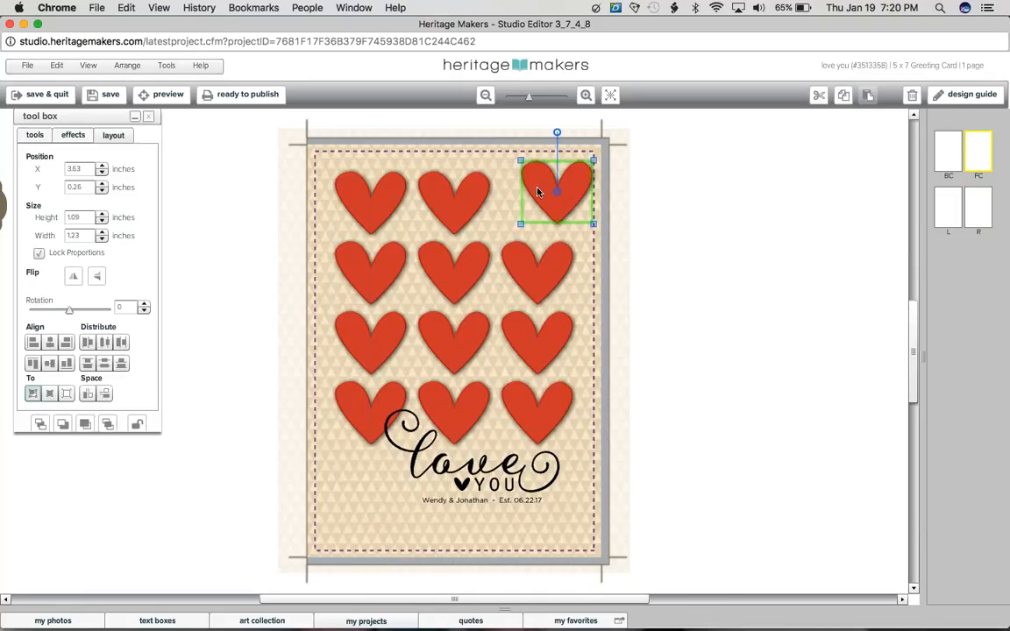
left_click_drag(536, 193, 507, 210)
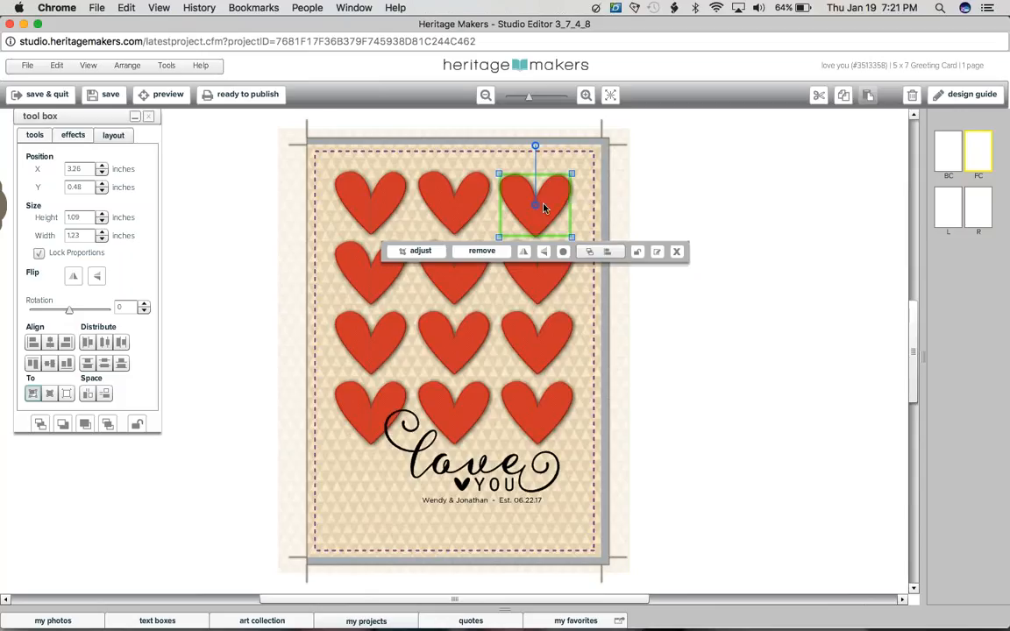
left_click_drag(543, 208, 556, 186)
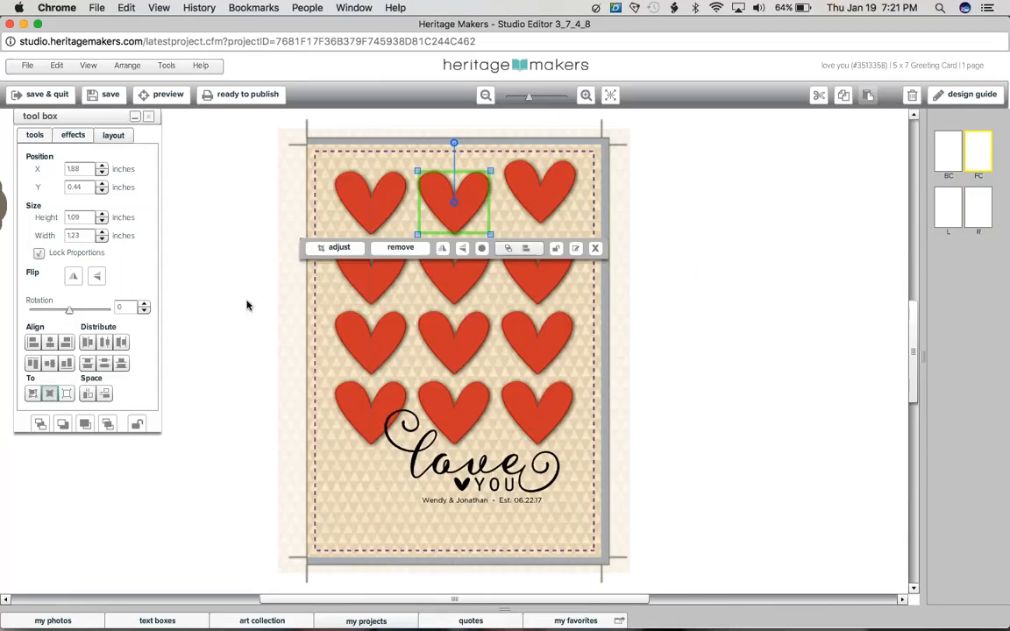
Step: Align the top-right heart by its middle with the center heart of the top row
left_click(51, 368)
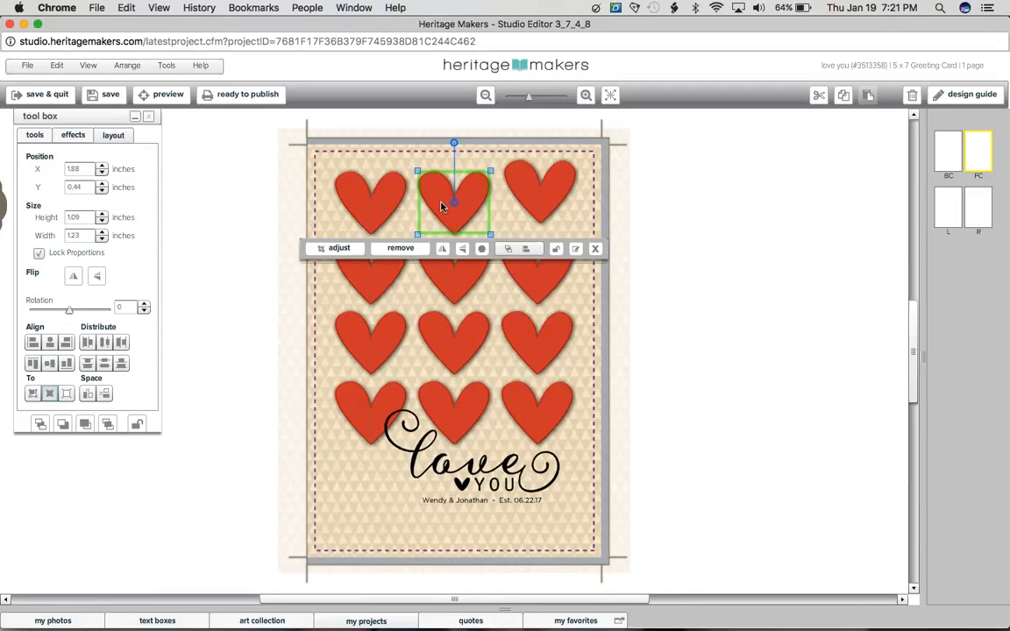
left_click(545, 185, "shift")
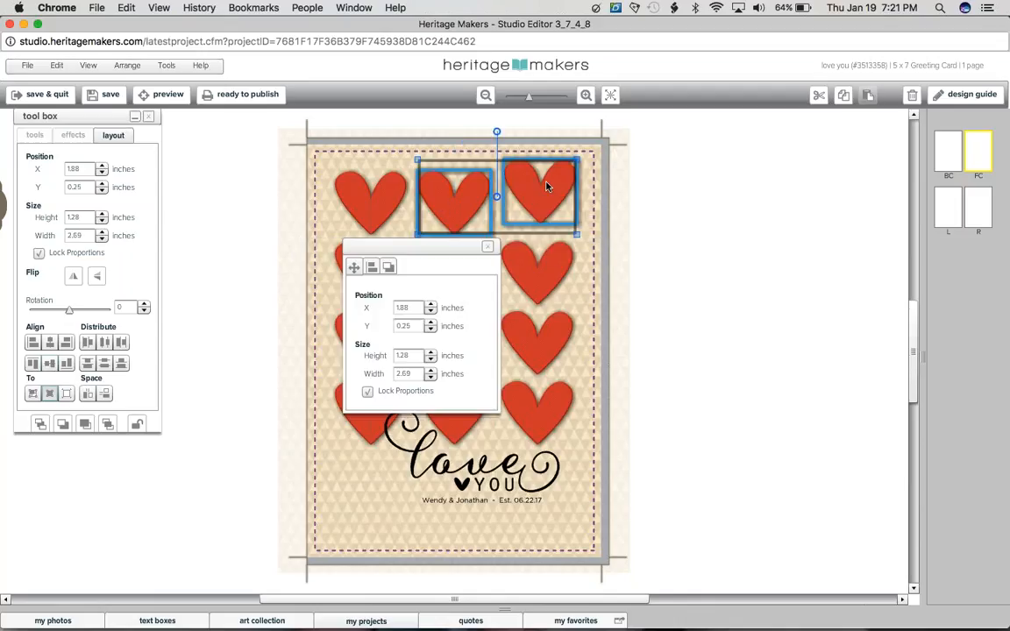
left_click(49, 366)
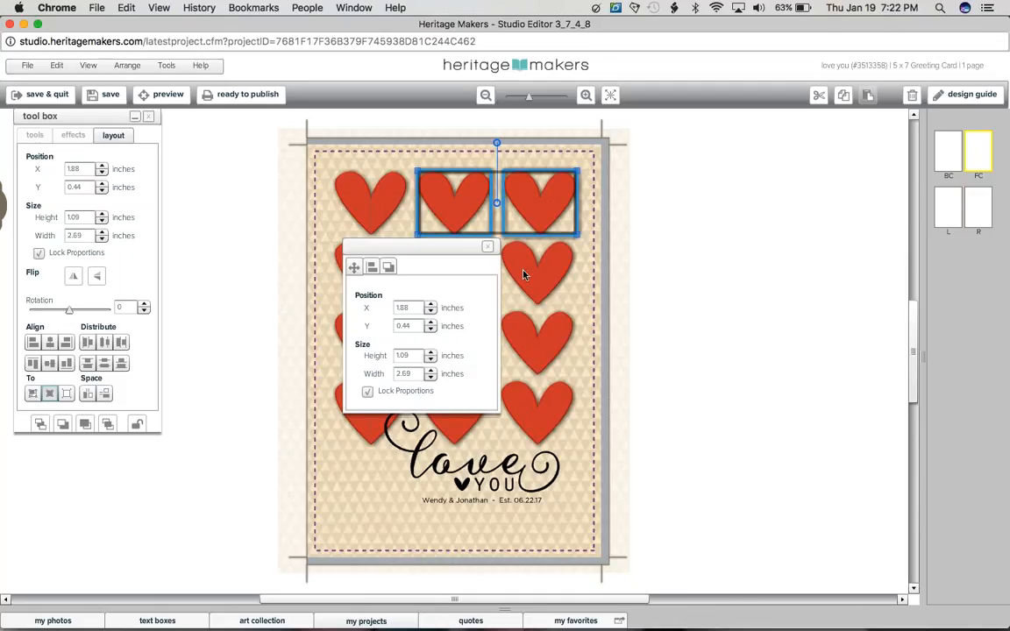
Step: Center the top-right heart horizontally over the heart directly below it and deselect both
left_click(540, 289)
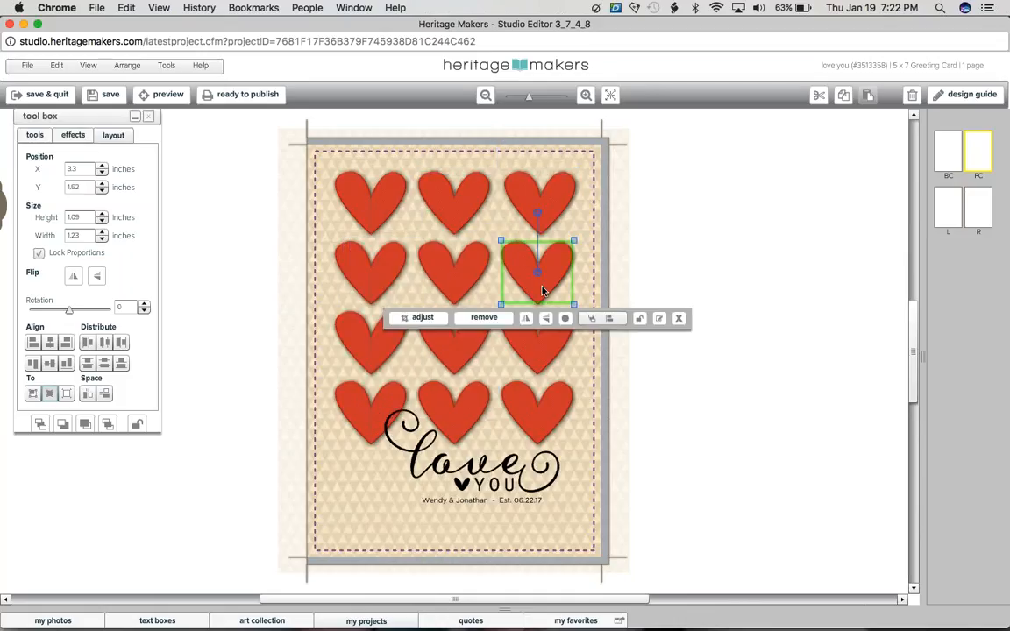
left_click(546, 219, "shift")
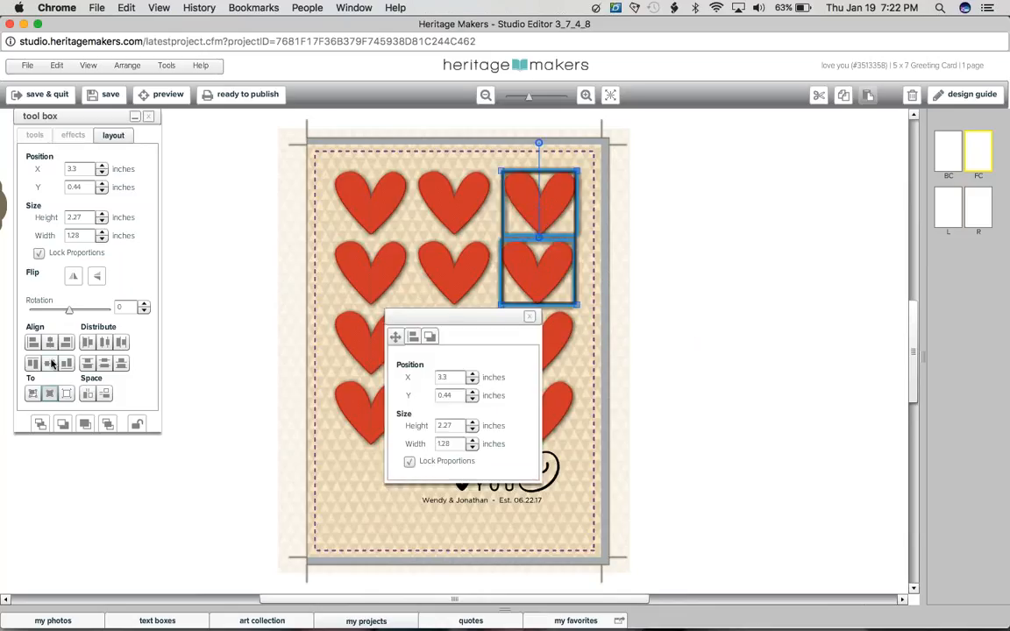
left_click(50, 363)
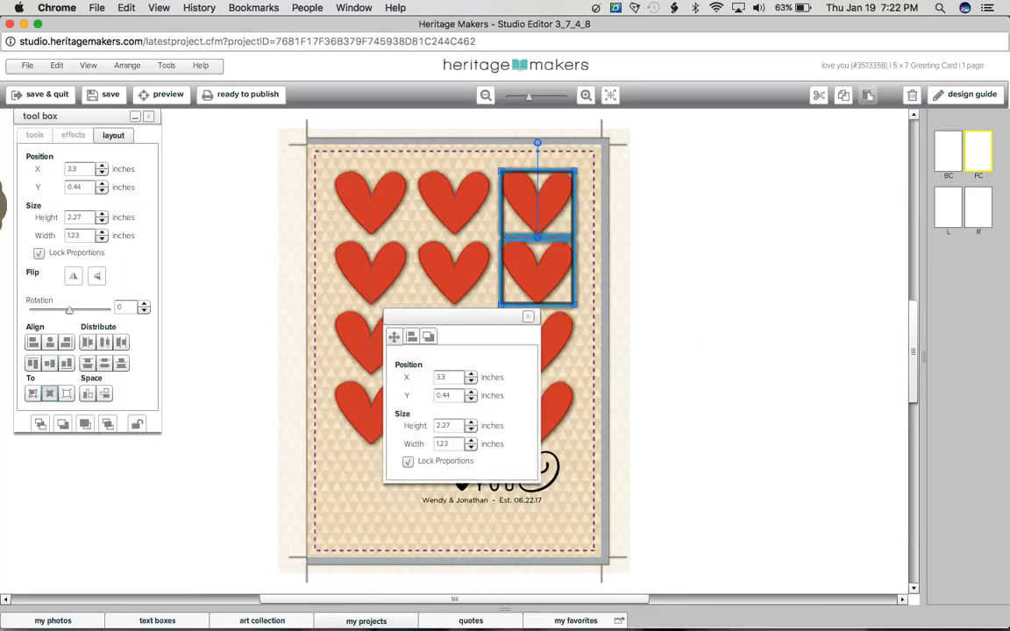
left_click(1006, 168)
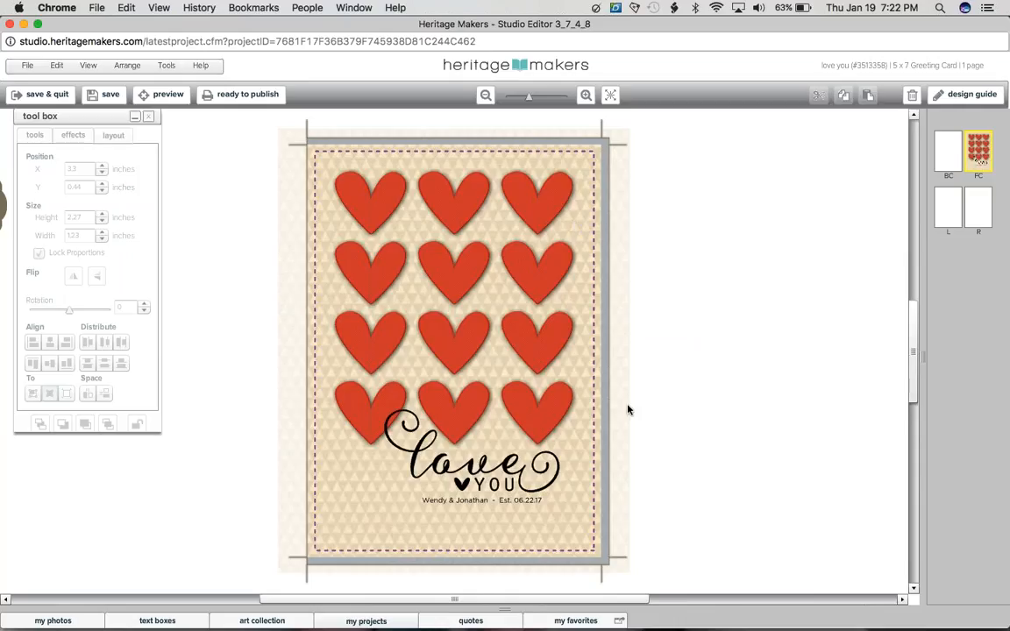
Step: Copy the front cover's patterned background, paste it in place on the back cover, and return to the front cover
left_click(604, 402)
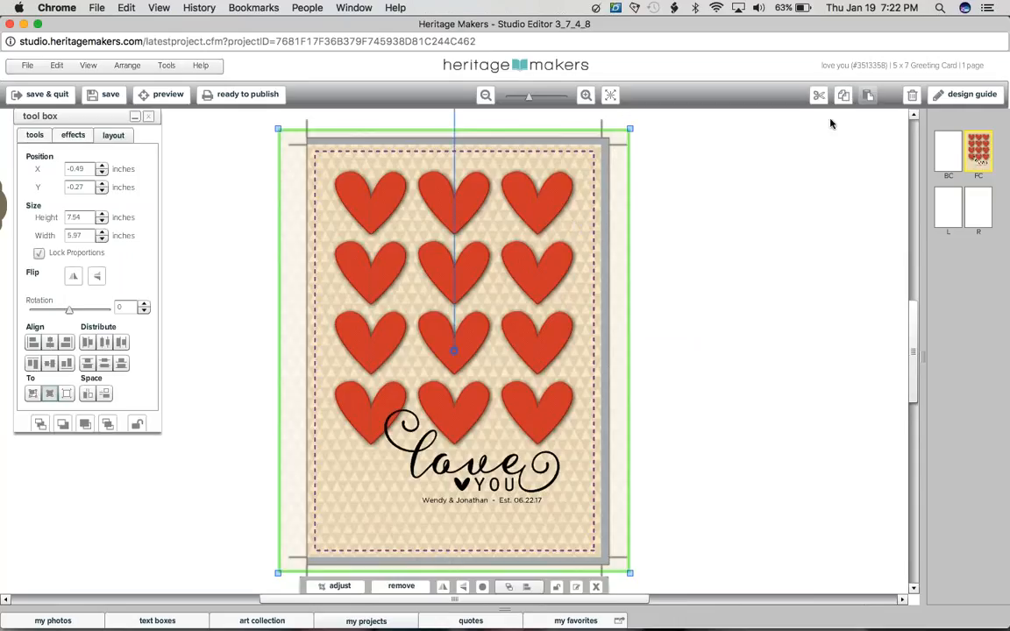
left_click(845, 98)
left_click(942, 160)
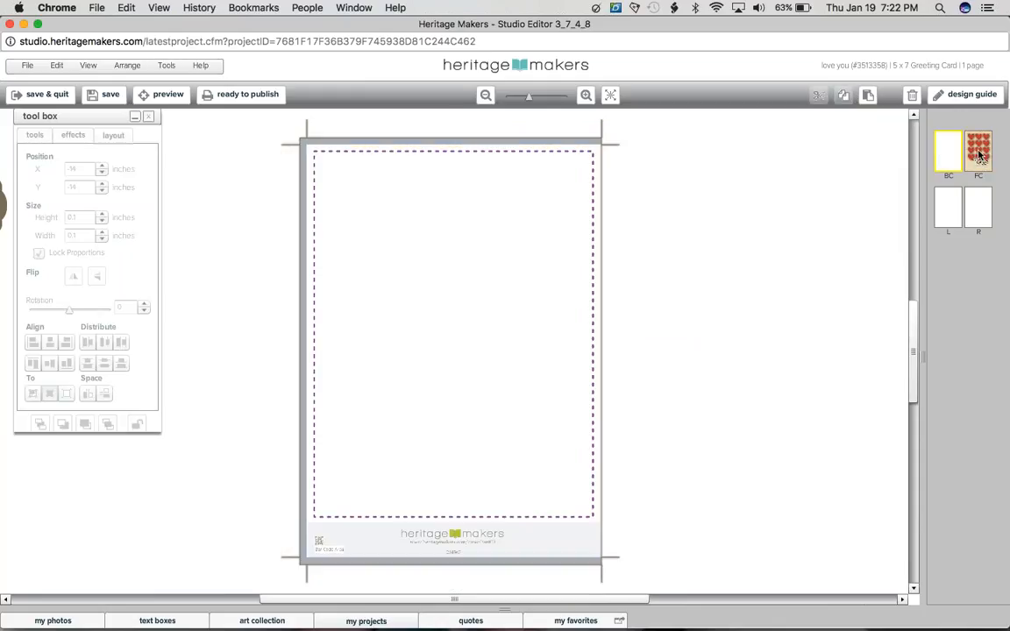
left_click(979, 154)
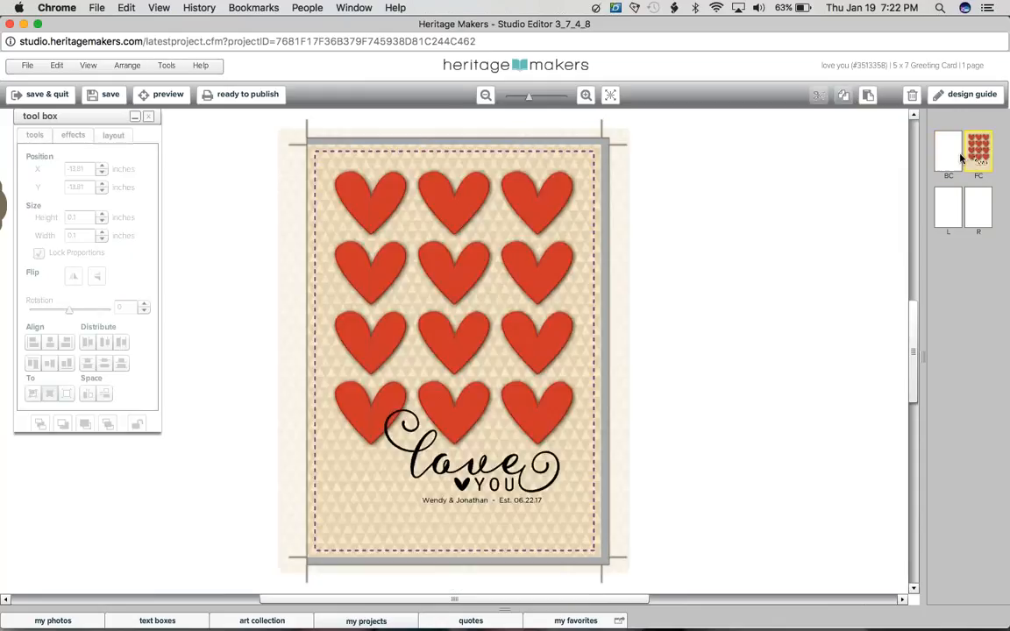
left_click(960, 157)
left_click(56, 66)
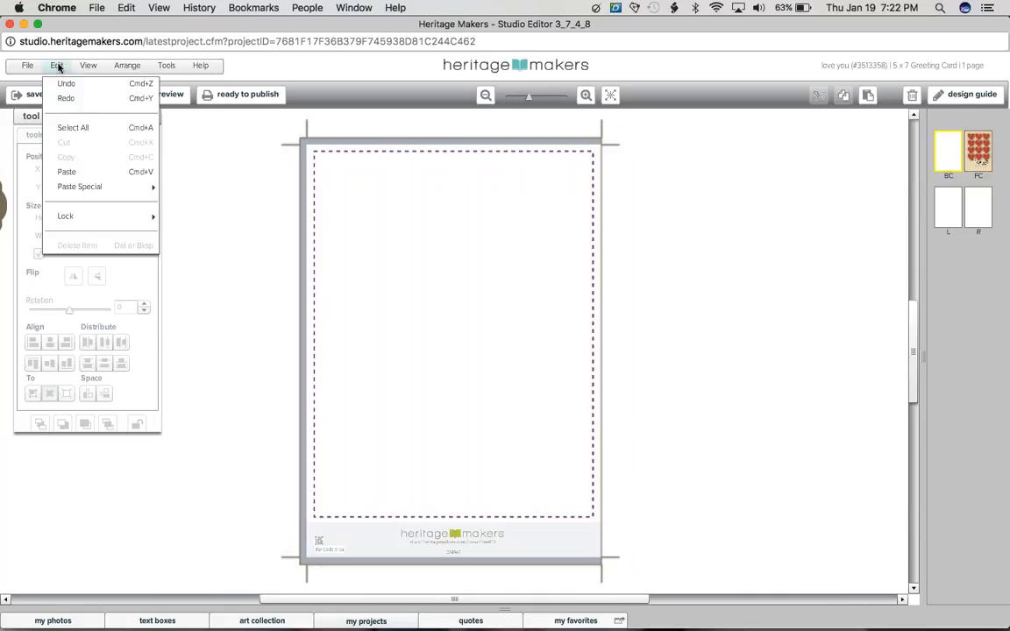
mouse_move(87, 190)
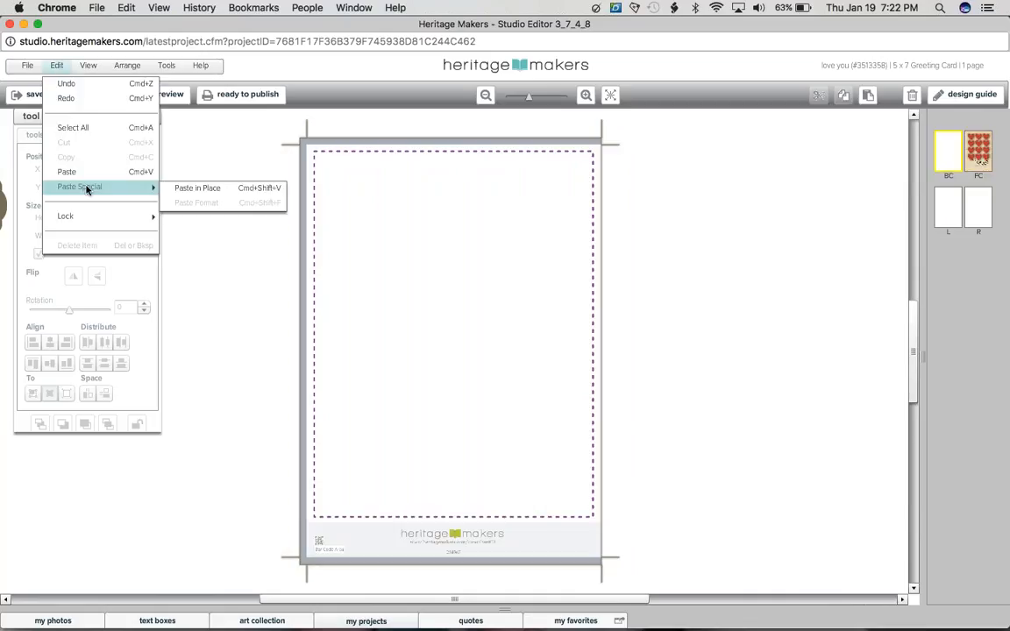
left_click(207, 189)
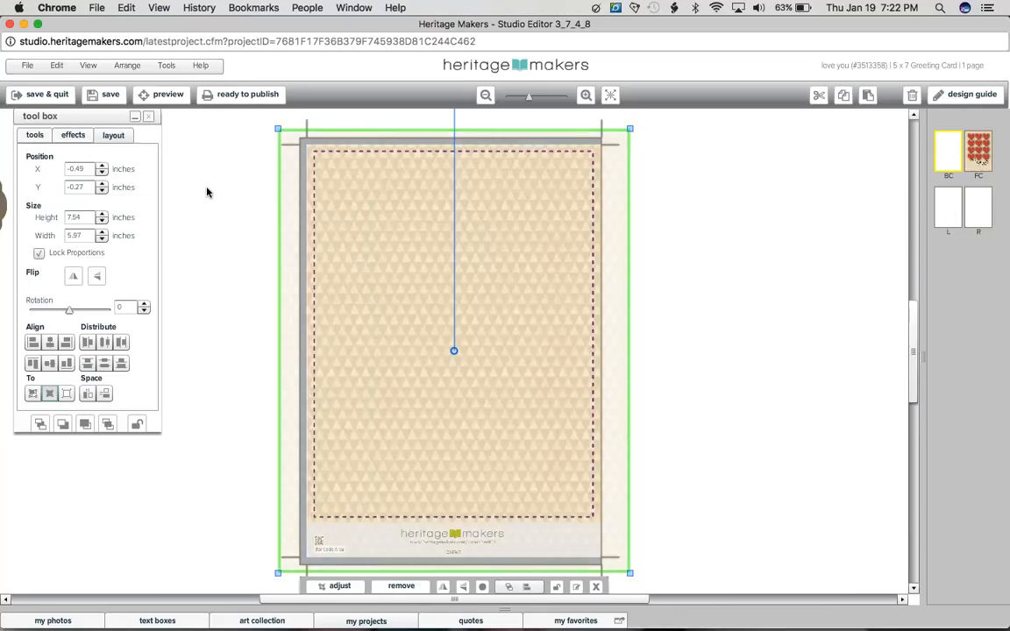
left_click(207, 192)
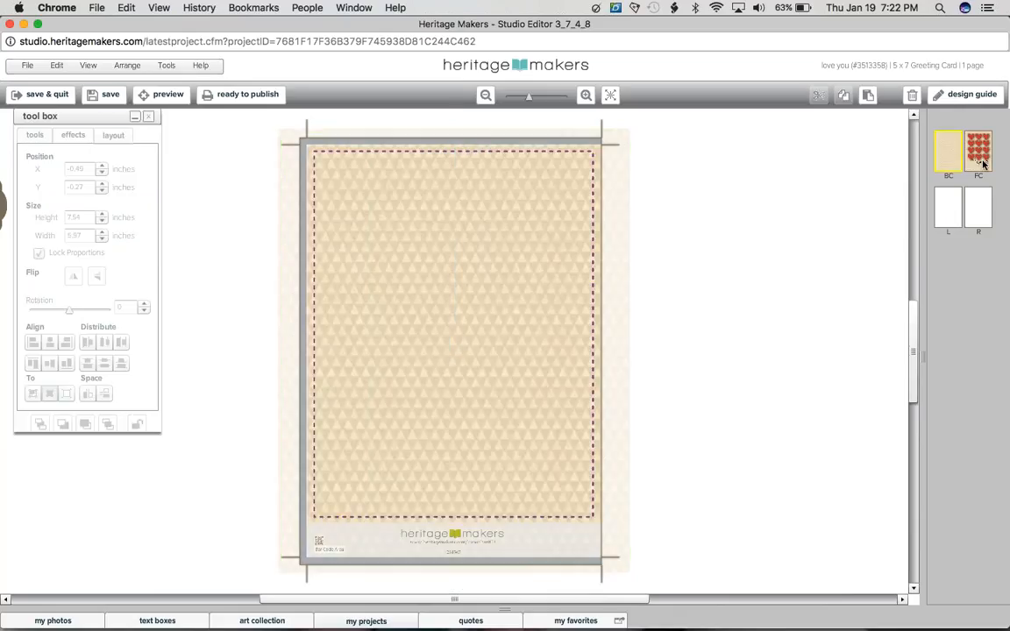
left_click(981, 159)
left_click(952, 162)
left_click(976, 163)
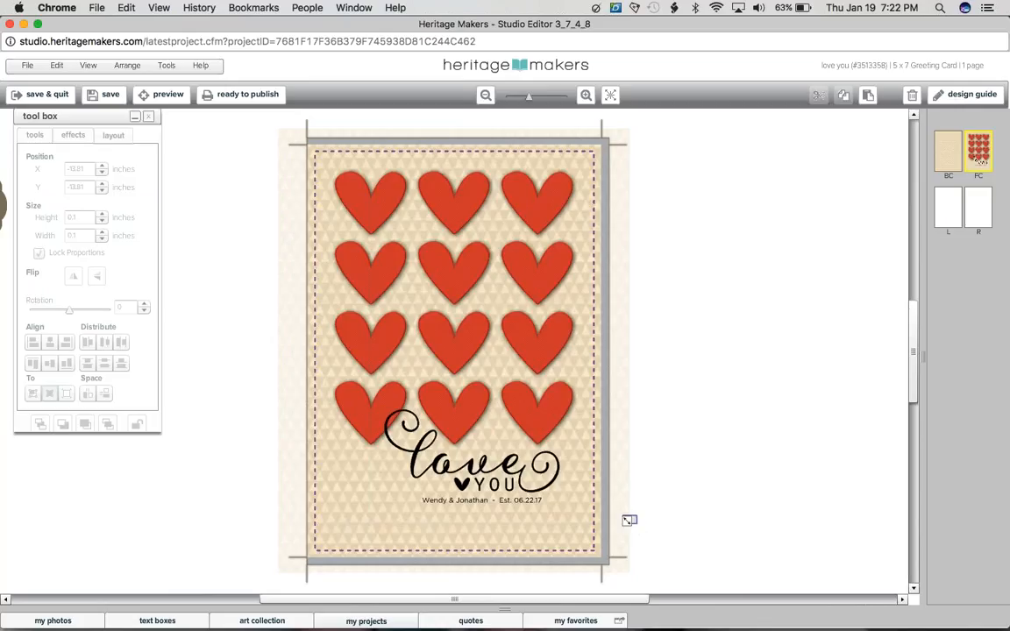
Step: Select all the hearts and text on the front cover without the background, move them down to Y 0.64 inches, and deselect
left_click_drag(636, 523, 569, 481)
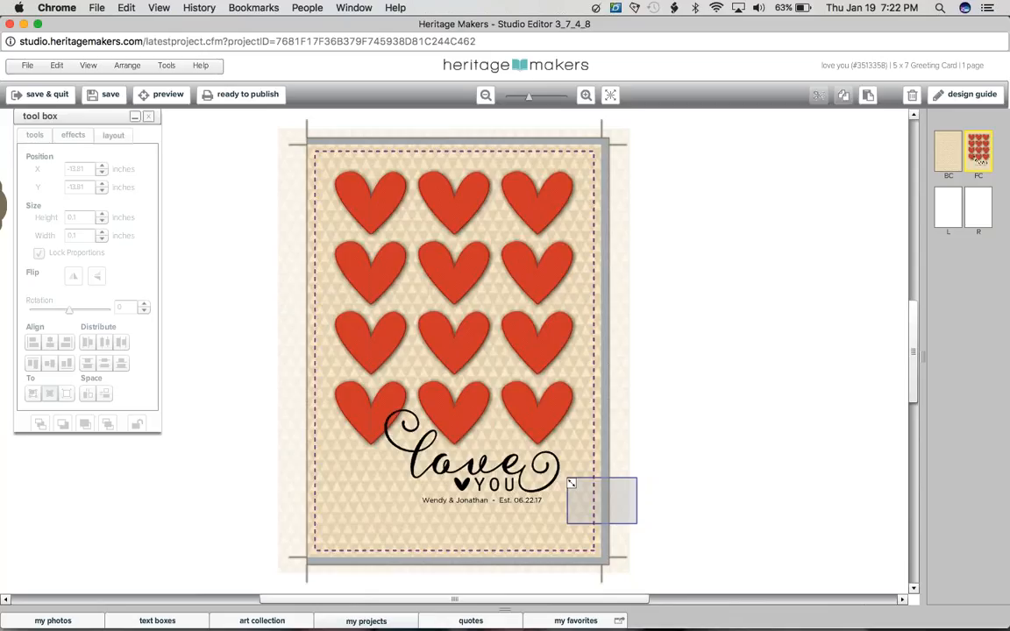
left_click_drag(569, 483, 420, 362)
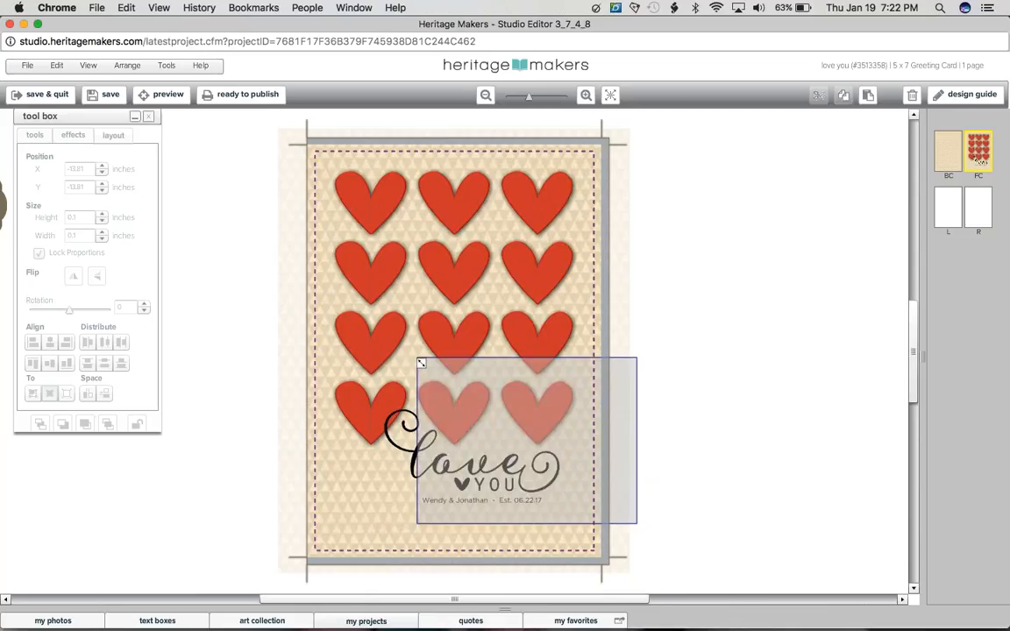
left_click_drag(420, 362, 341, 180)
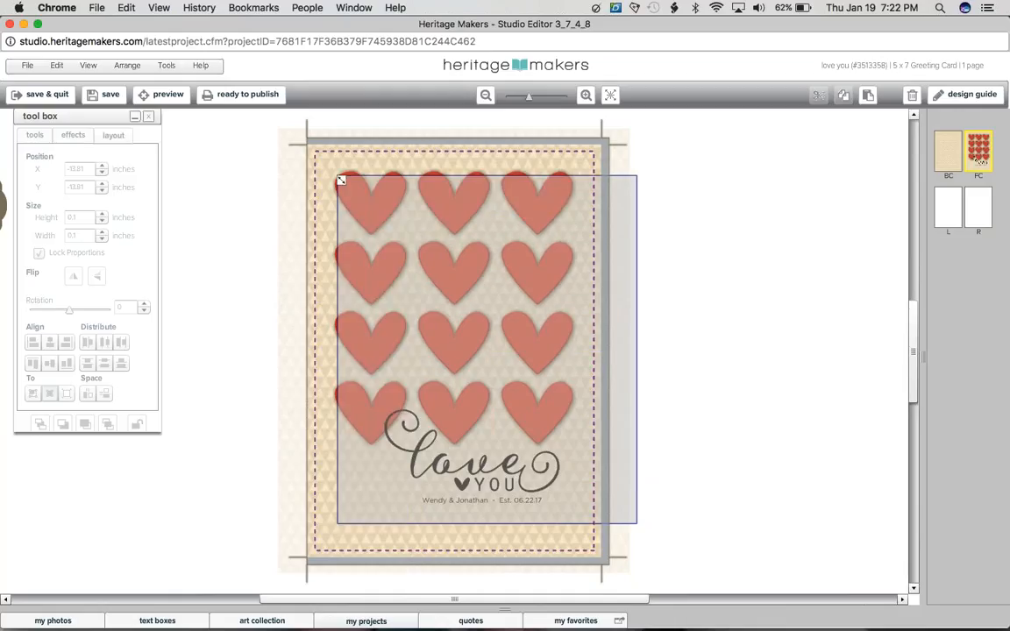
left_click_drag(341, 179, 339, 178)
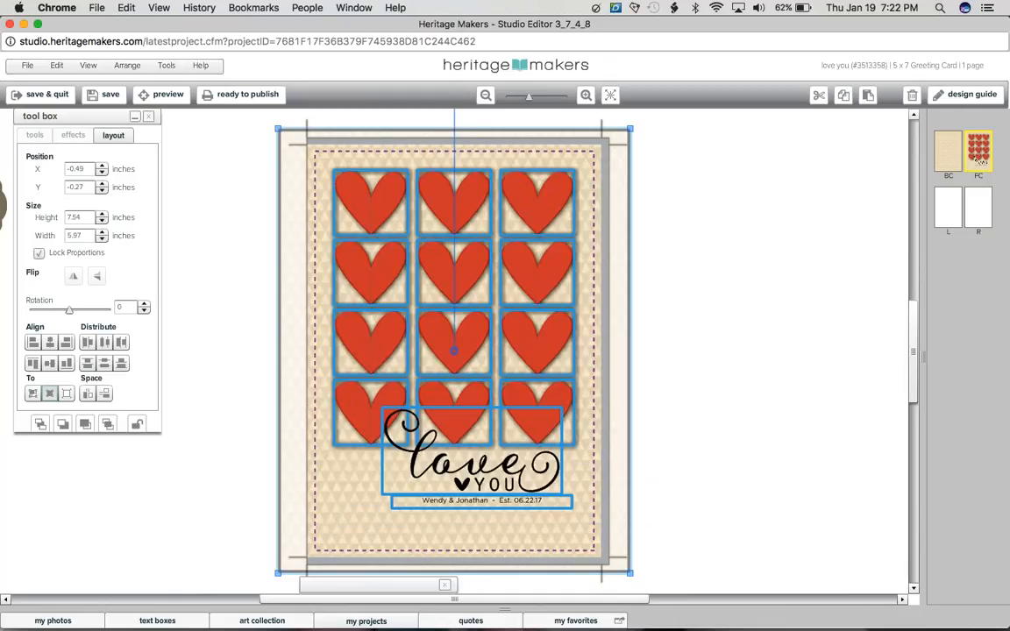
left_click(318, 202, "shift")
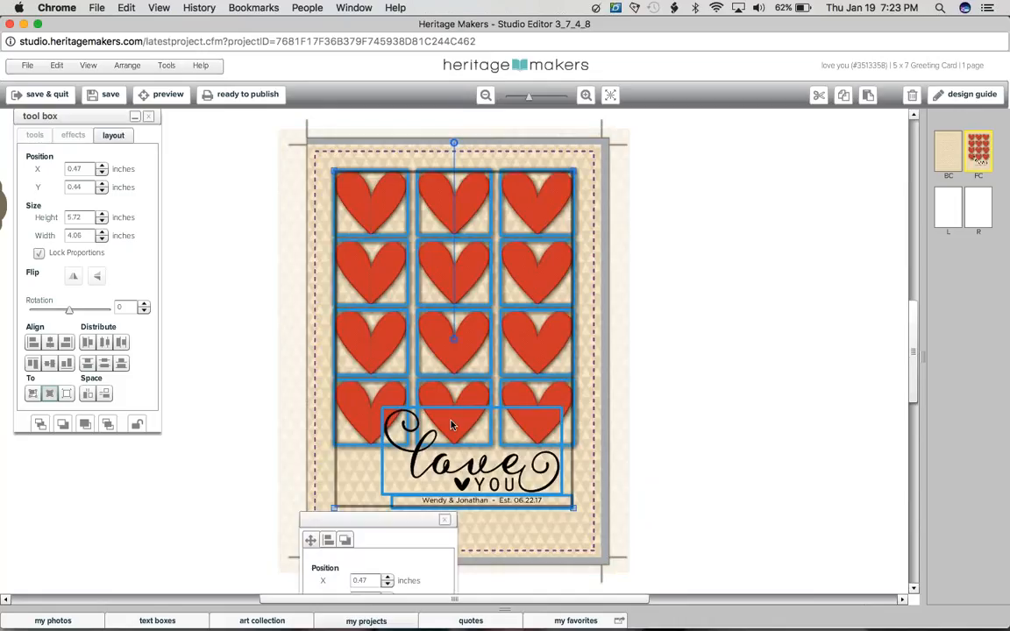
key("Down")
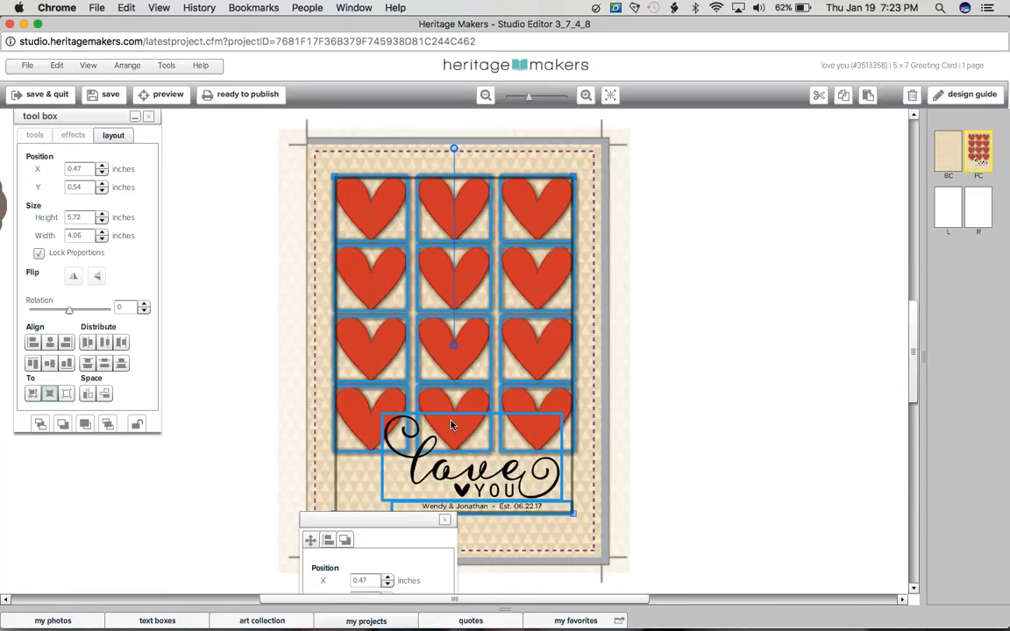
key("Down")
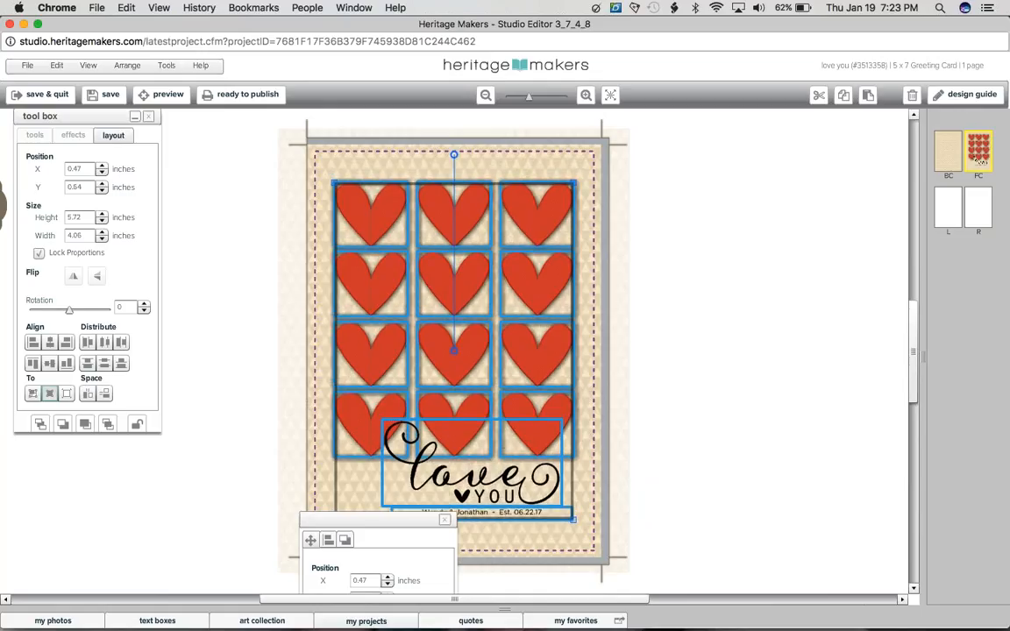
left_click(690, 415)
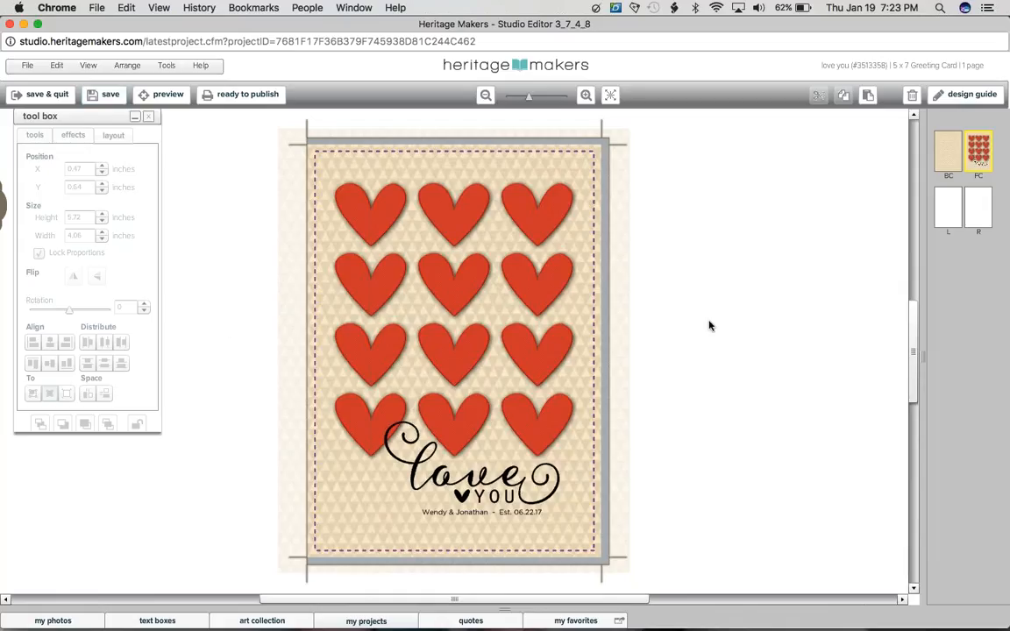
Step: Paste the patterned background onto the left inside page and center it horizontally and vertically on the page
left_click(948, 210)
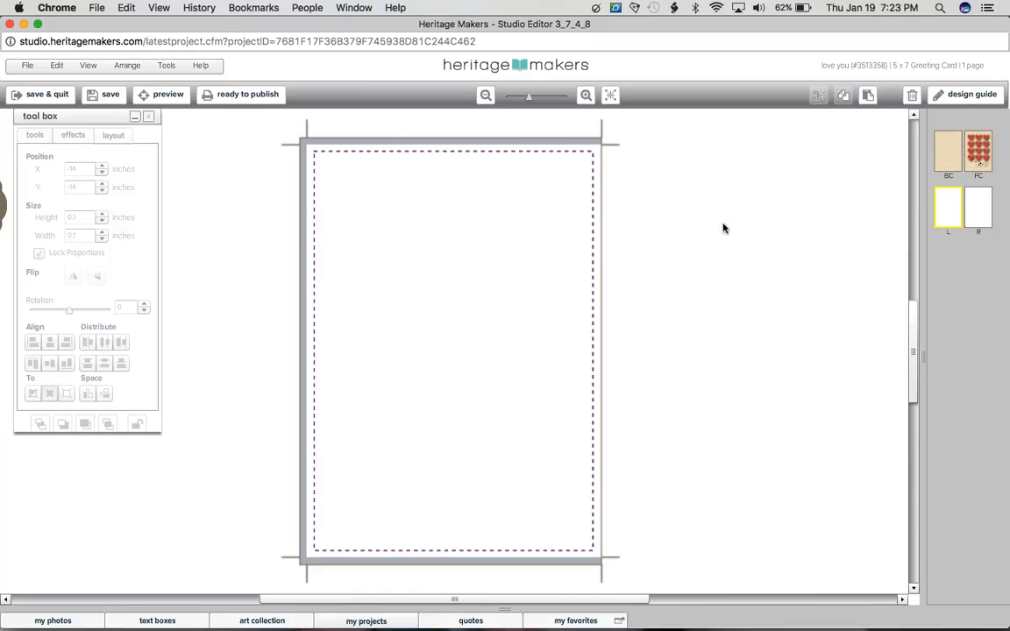
left_click(867, 96)
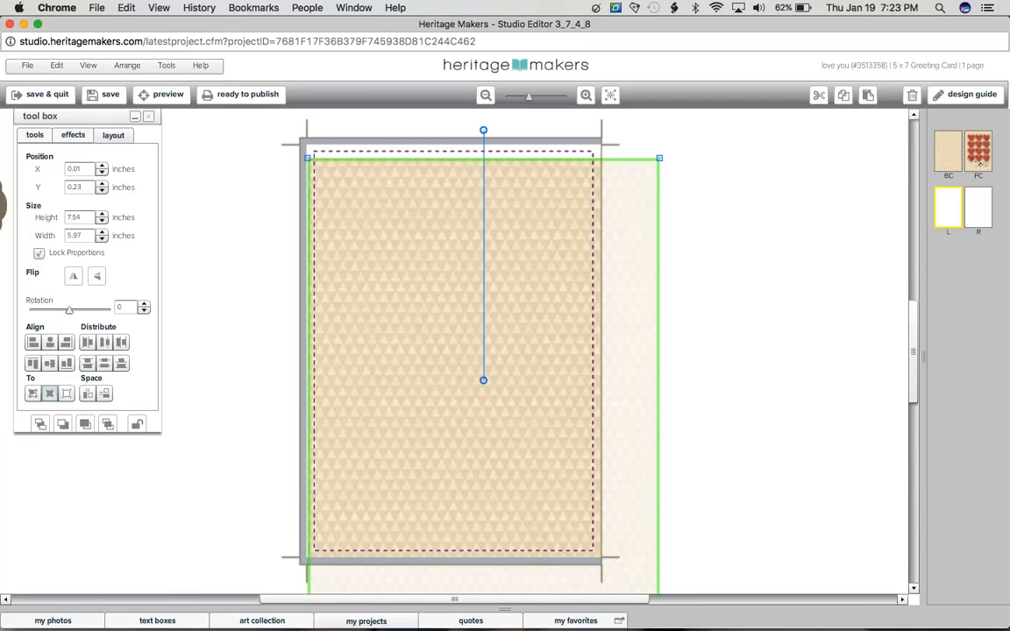
left_click(67, 393)
left_click(50, 363)
left_click(50, 345)
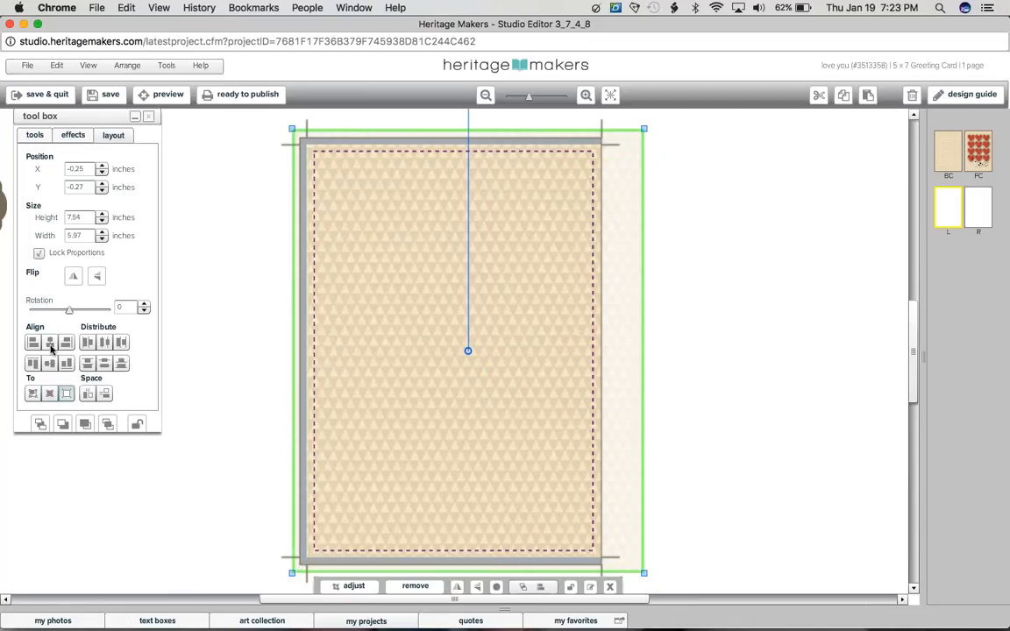
Step: Paste the patterned background onto the right inside page and center it on the page in both directions
left_click(978, 208)
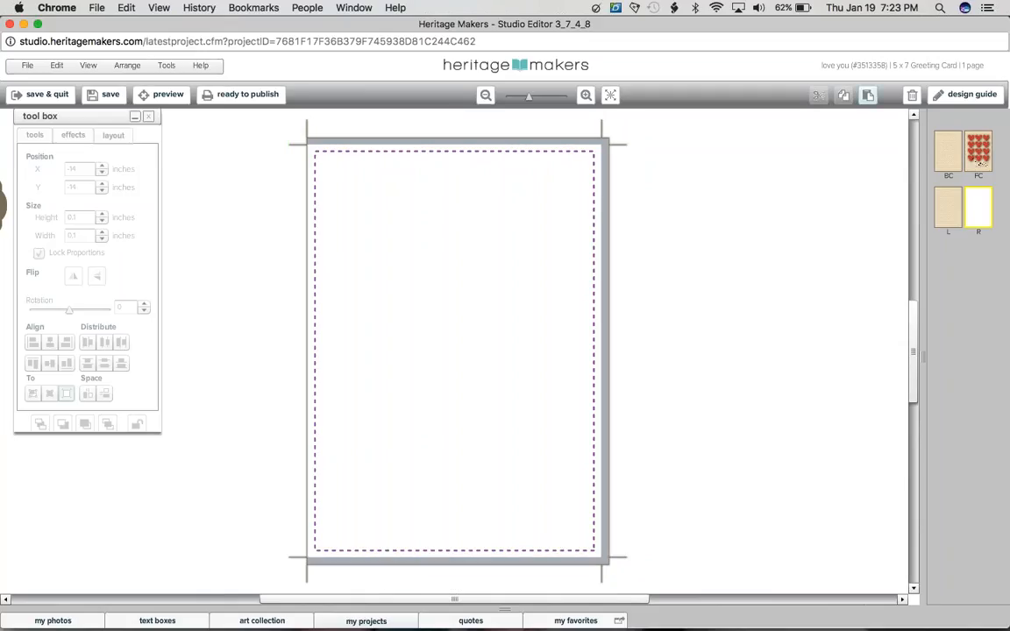
key("super+v")
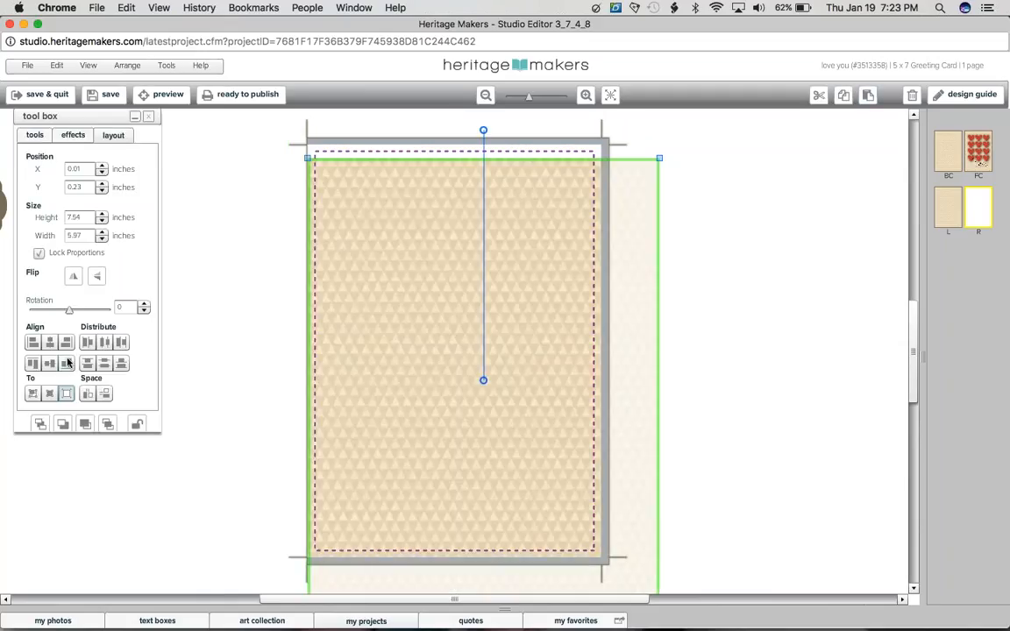
left_click(50, 342)
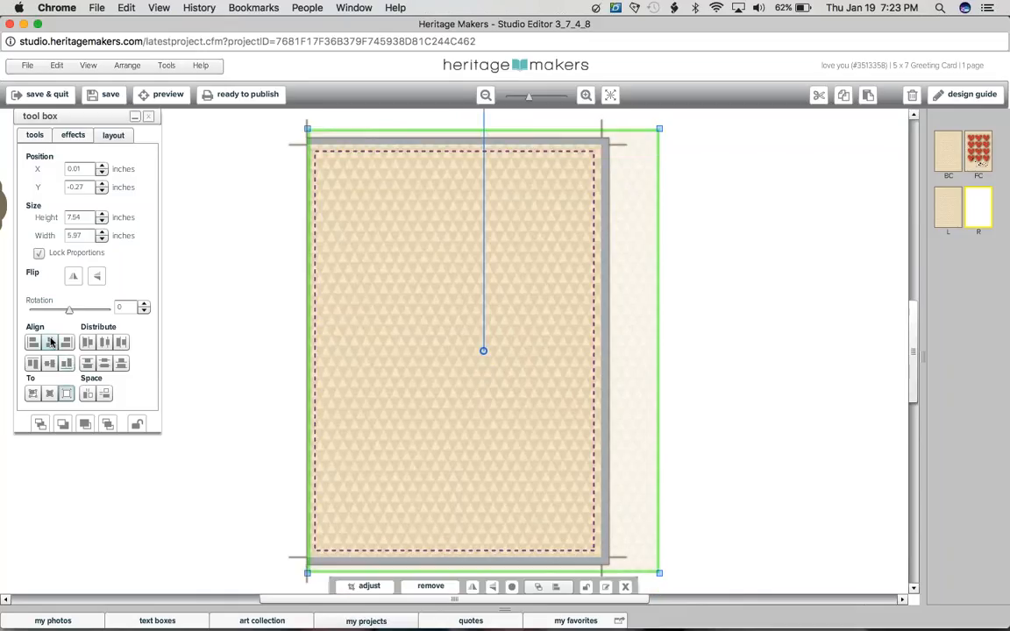
Step: Open the Bibliophile art collection that the right inside page's patterned background belongs to
right_click(354, 210)
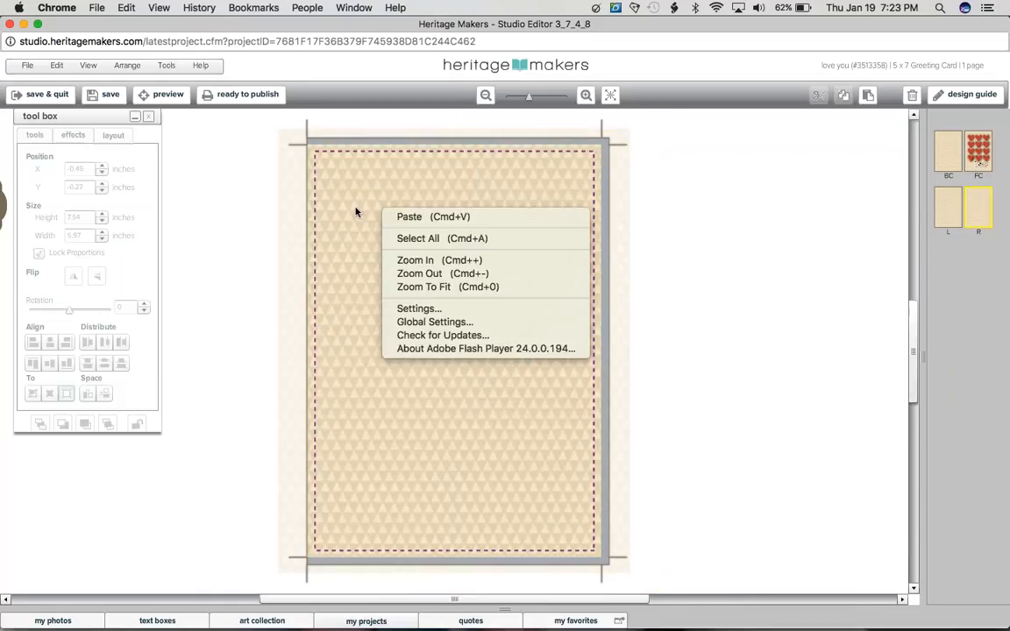
right_click(355, 210)
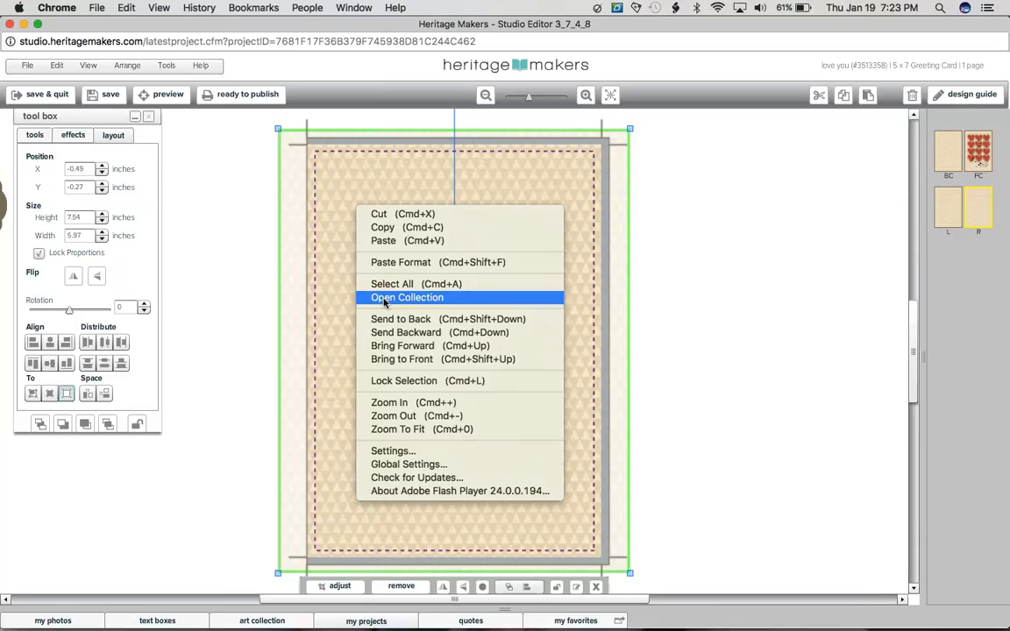
left_click(383, 299)
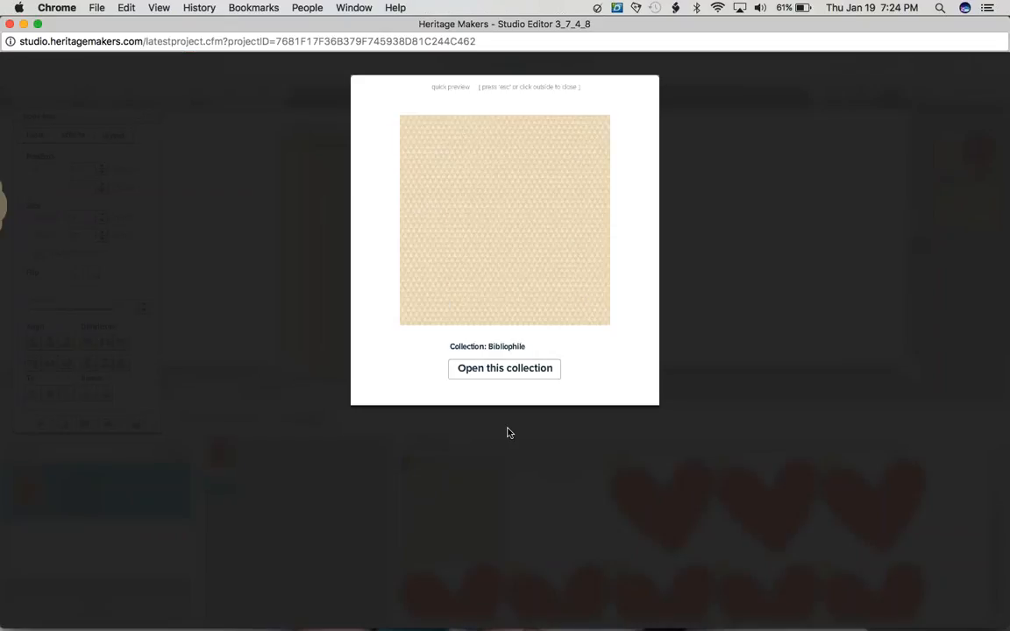
left_click(478, 375)
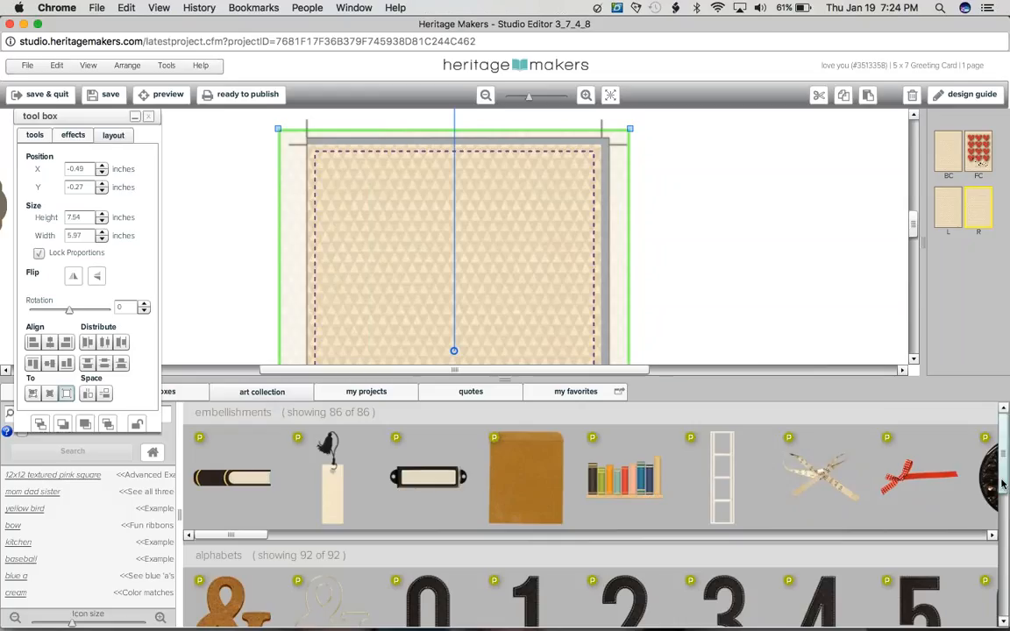
Step: Browse the collection's paper, texture and background designs and preview the plain cream paper
left_click_drag(1002, 483, 1007, 545)
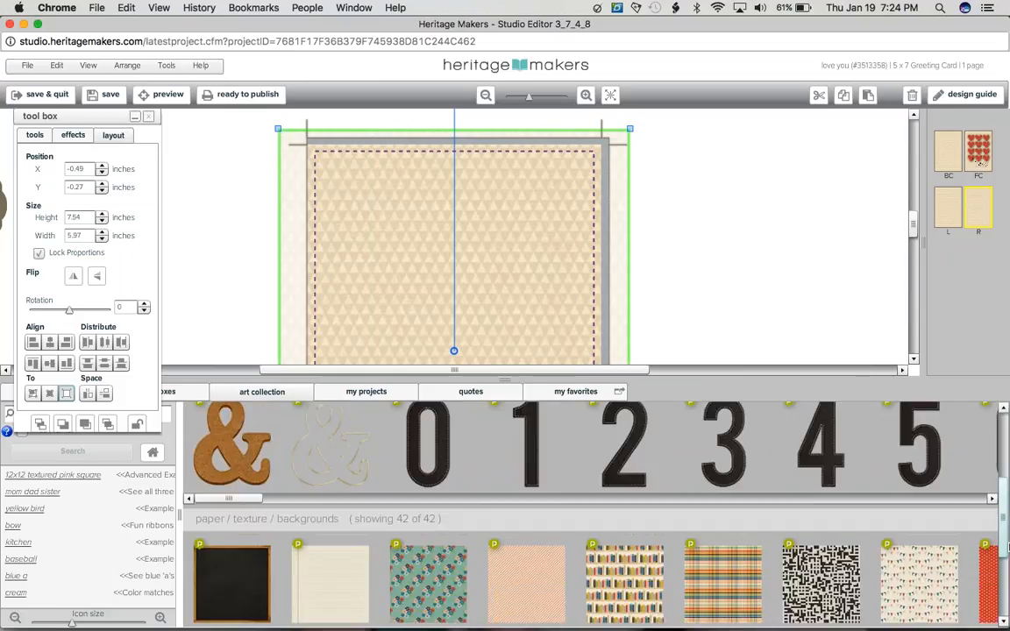
scroll(662, 467, "up", 3)
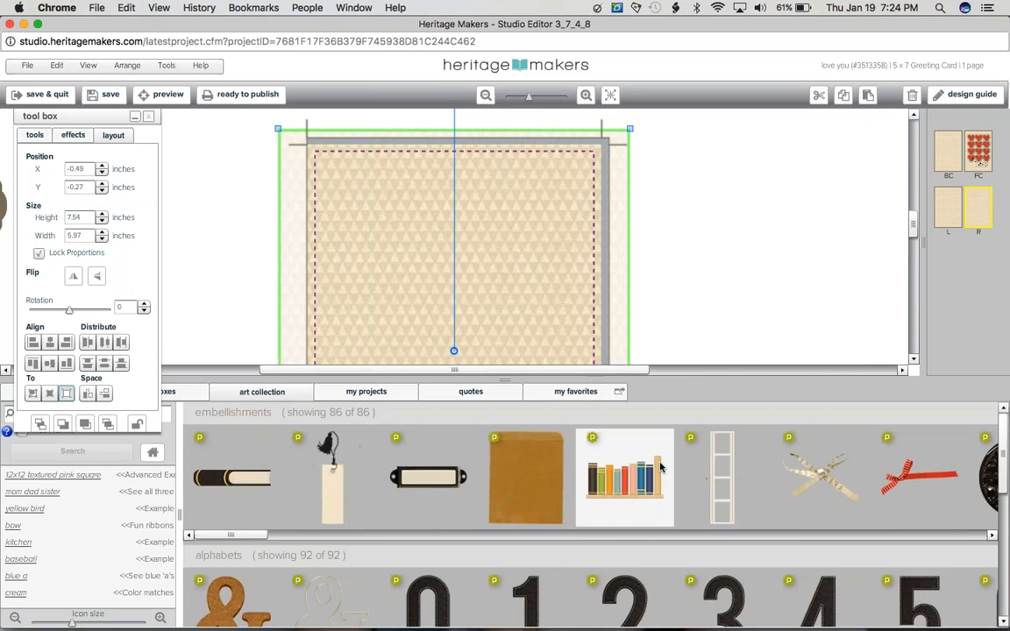
left_click(661, 468)
left_click(659, 468)
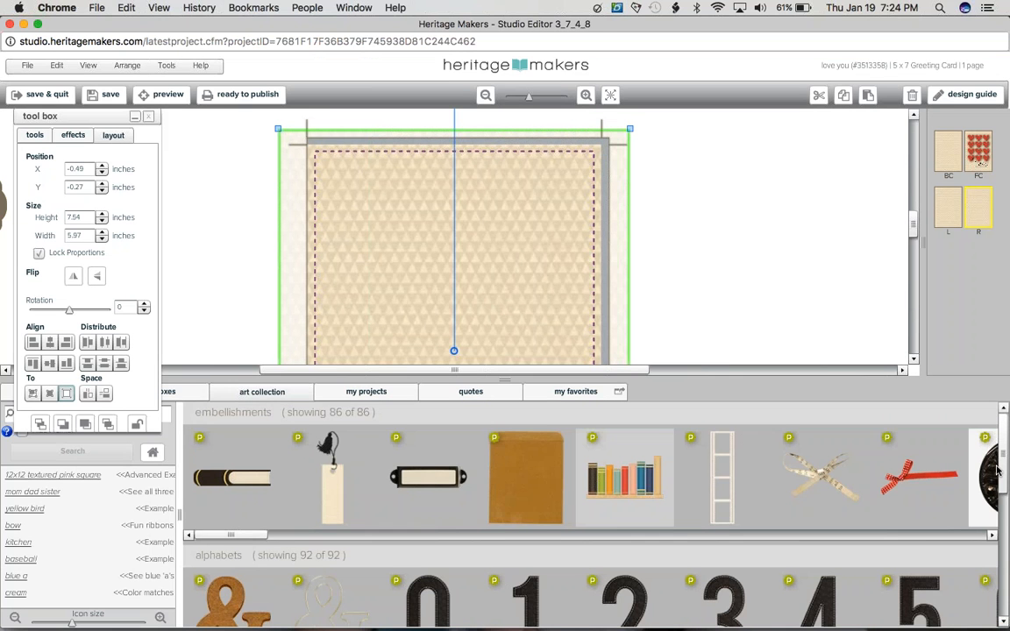
left_click_drag(997, 472, 1006, 510)
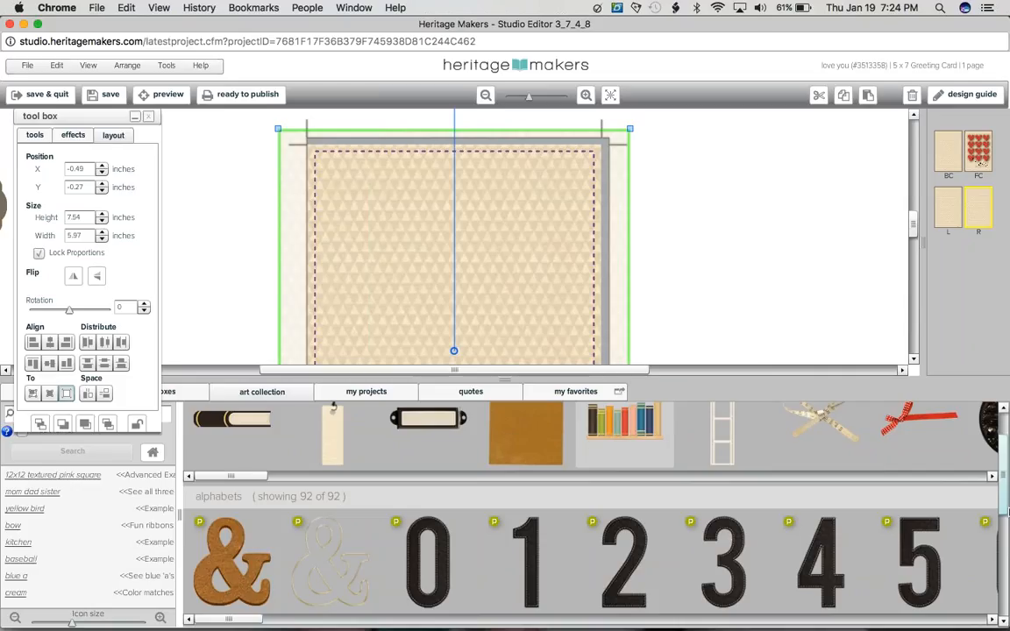
scroll(242, 554, "down", 3)
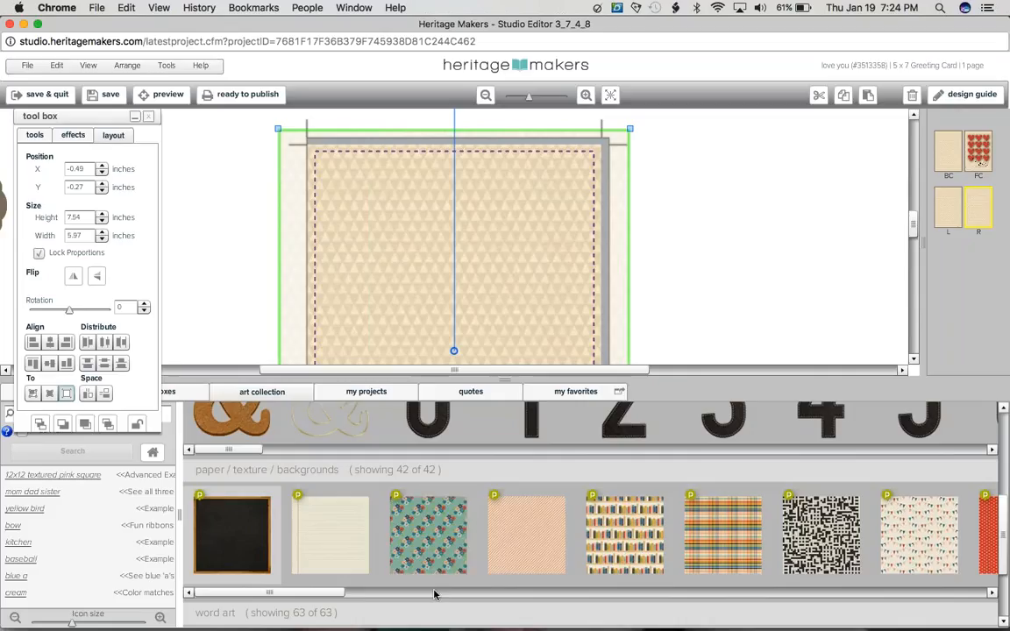
left_click(433, 595)
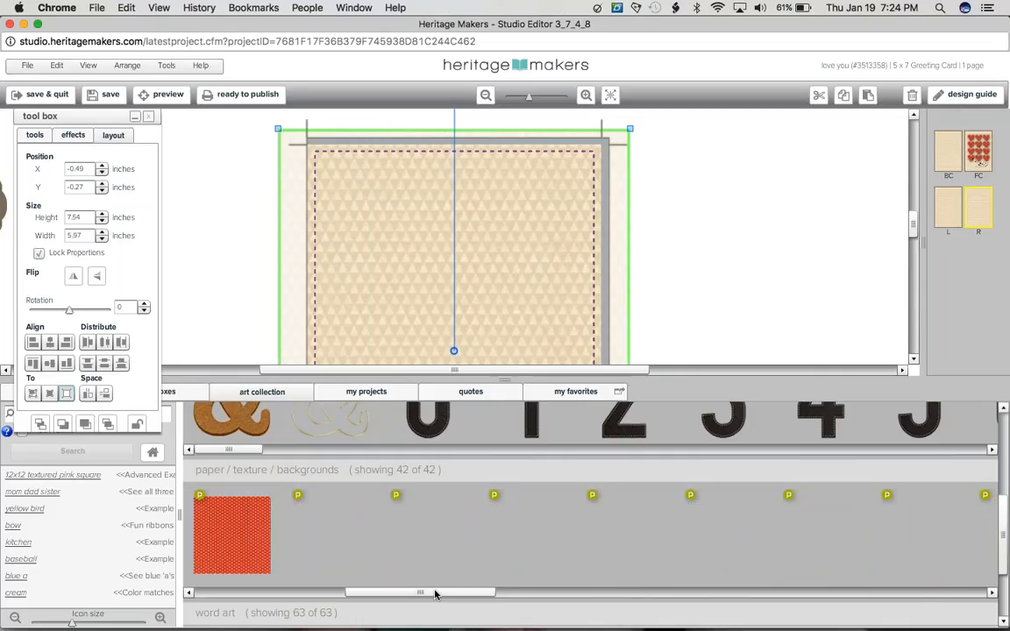
left_click(524, 566)
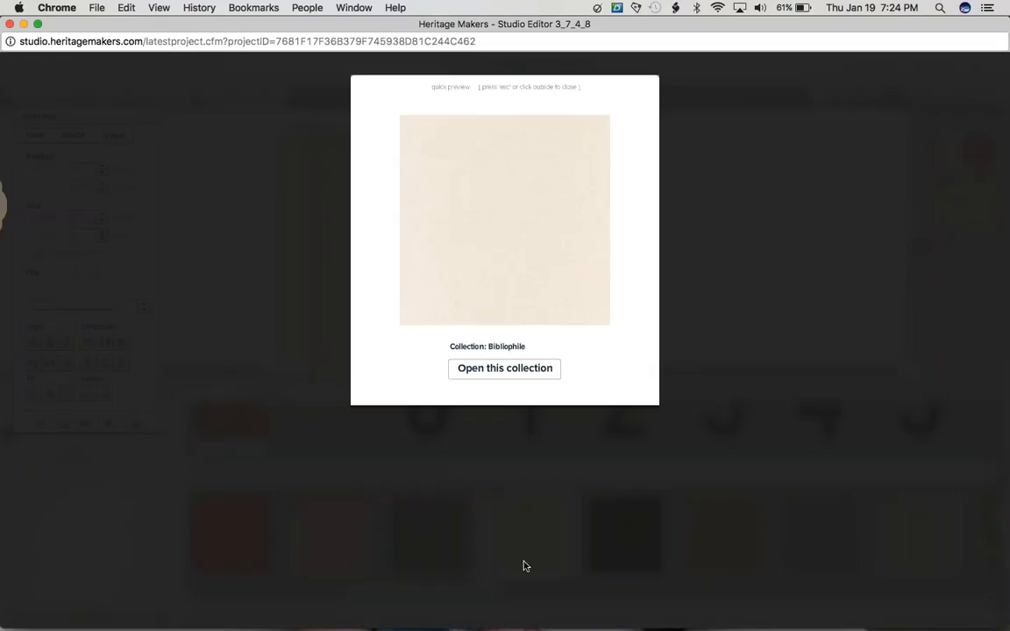
left_click(525, 566)
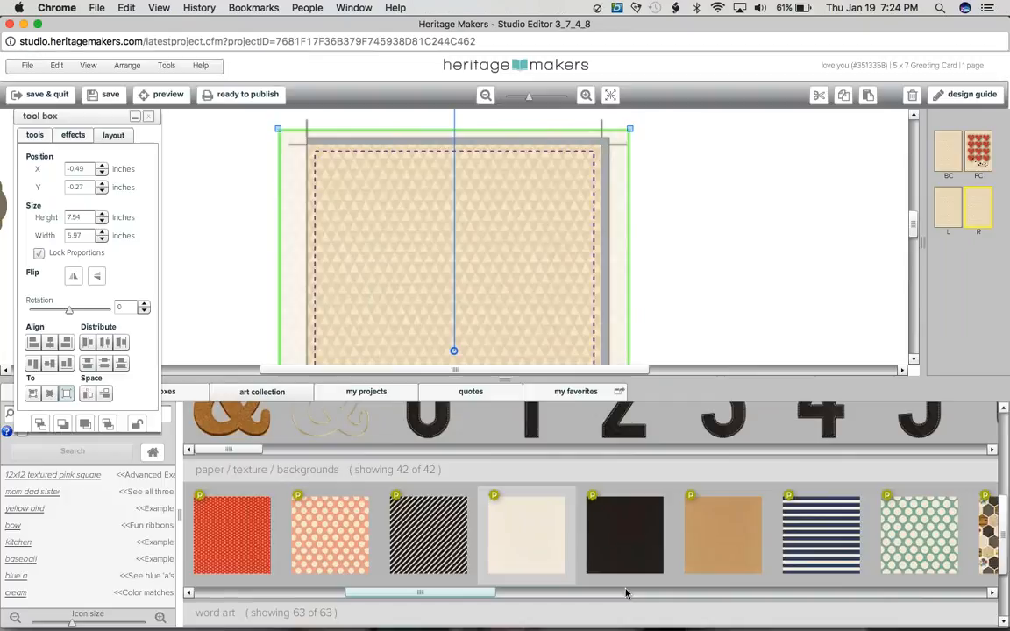
left_click(625, 593)
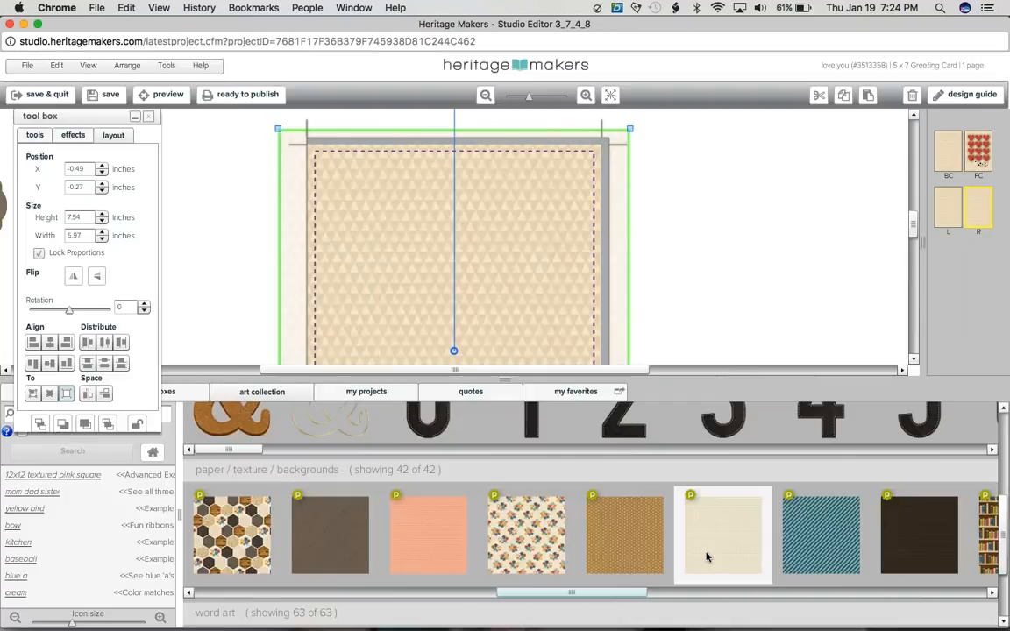
left_click(707, 557)
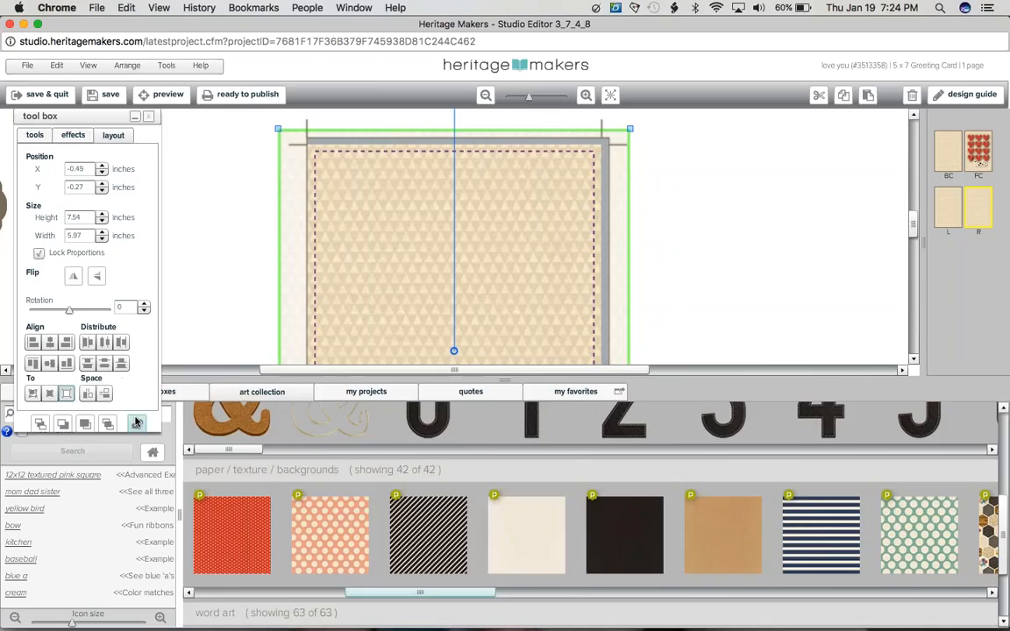
Step: Lock the right inside page's background, replace its pattern with the plain cream paper, and deselect it
left_click(136, 423)
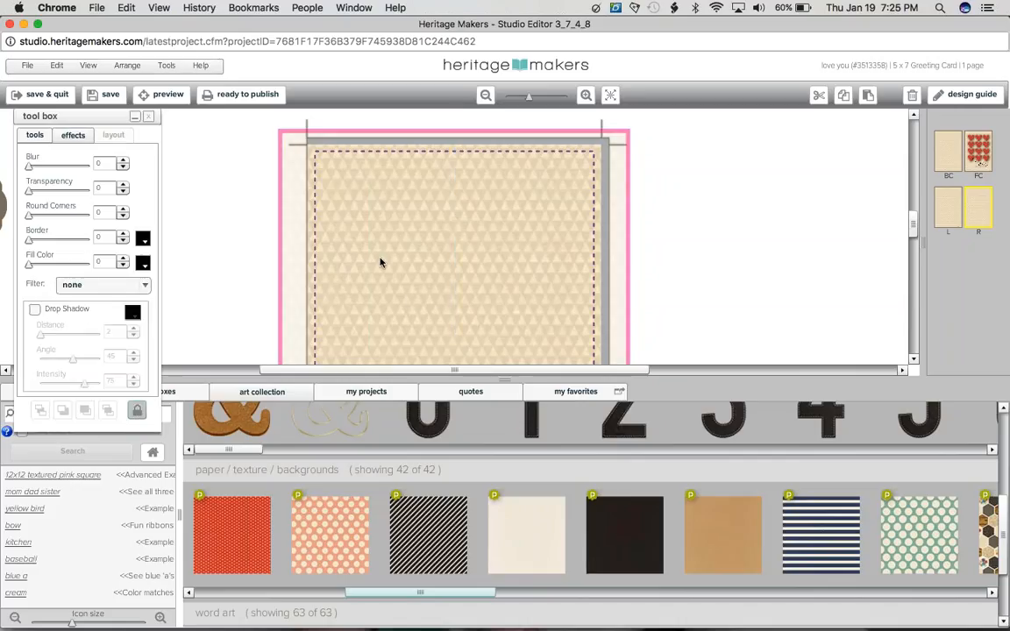
left_click_drag(526, 499, 455, 347)
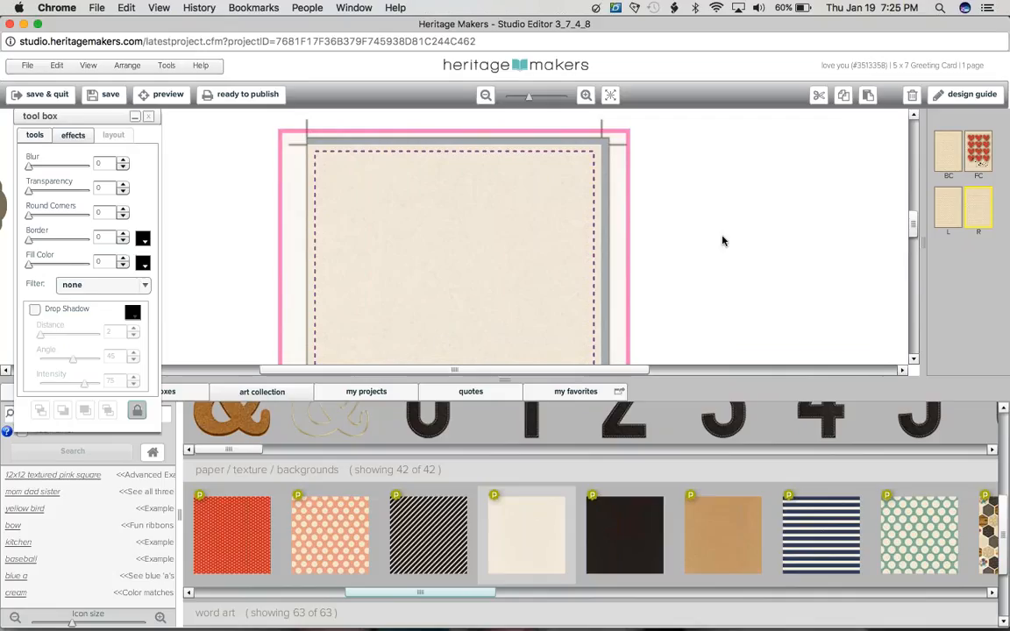
left_click(982, 163)
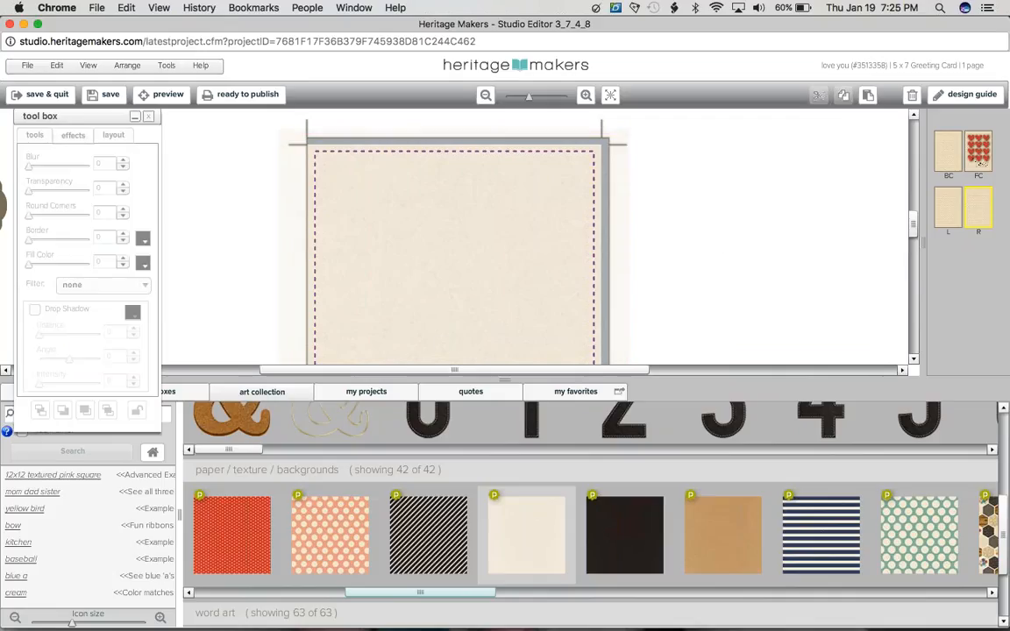
Step: Lock the left inside page's background, replace its pattern with the plain cream paper, and return to the right inside page
left_click(941, 213)
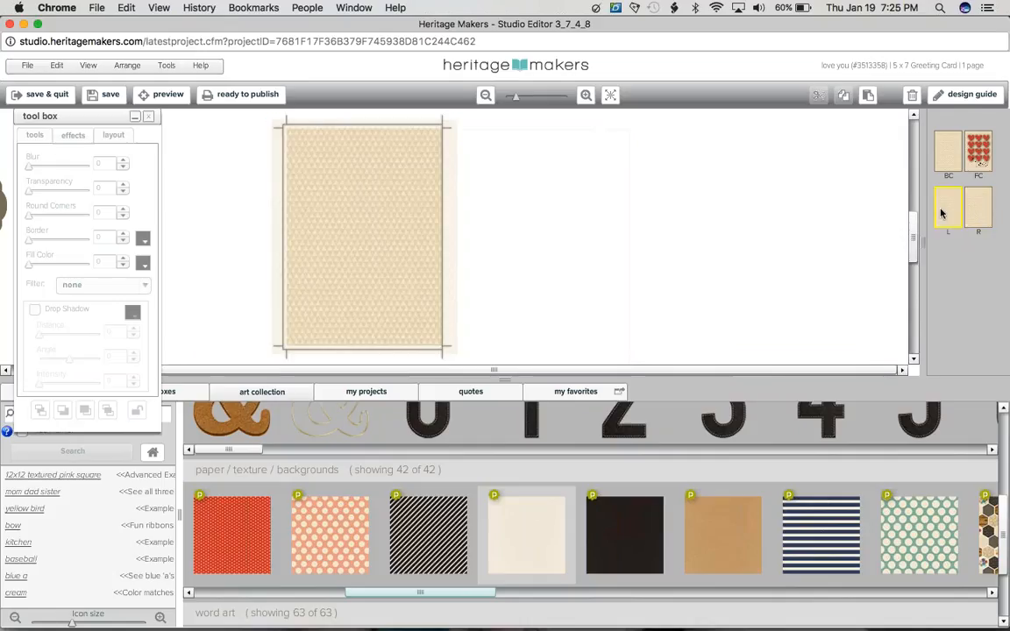
left_click(365, 237)
left_click(138, 411)
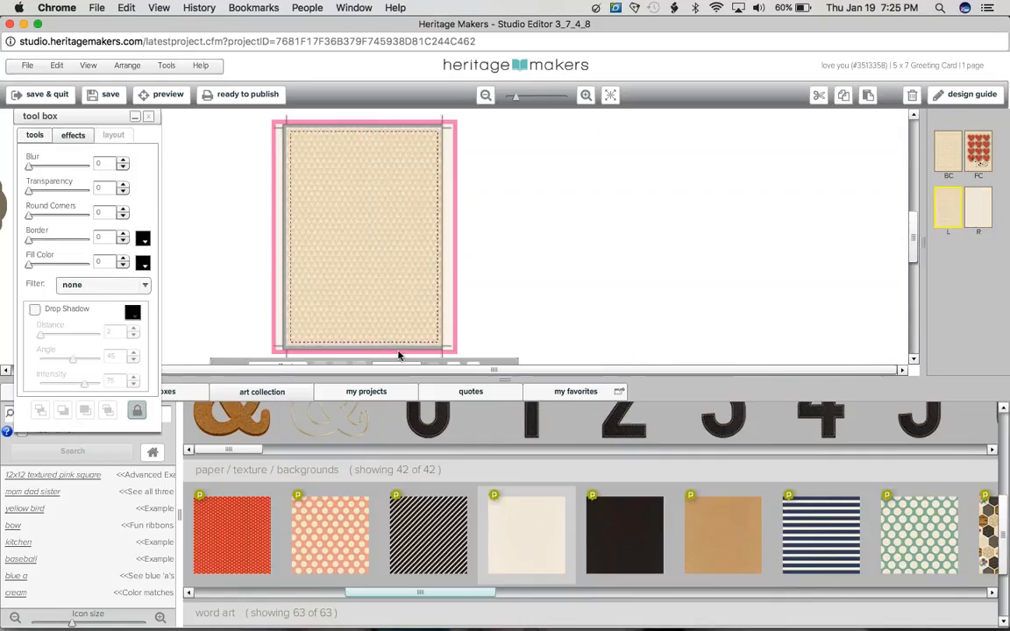
left_click_drag(500, 505, 384, 214)
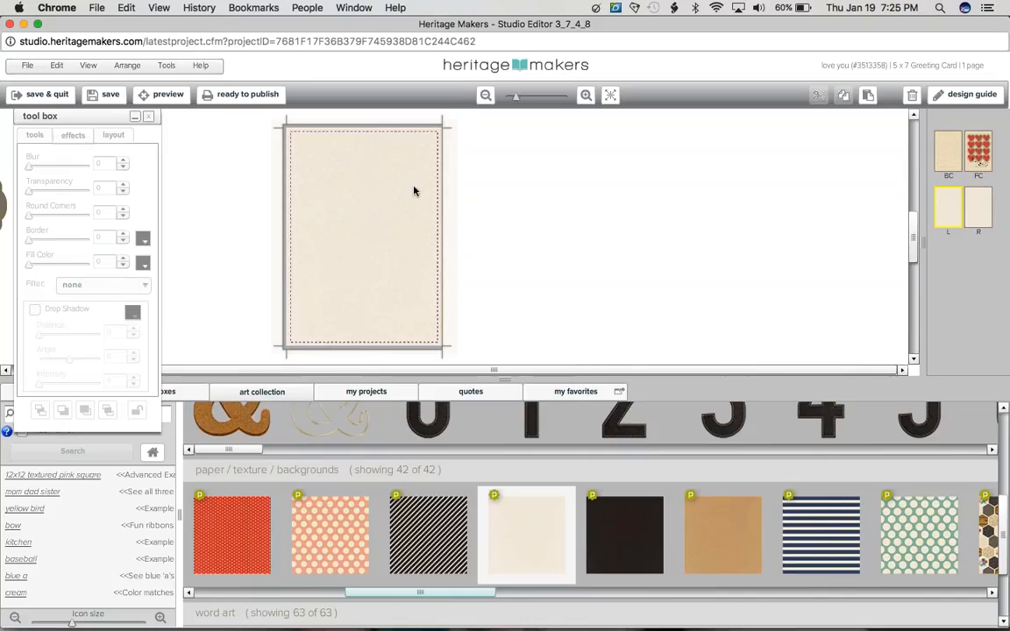
left_click(979, 205)
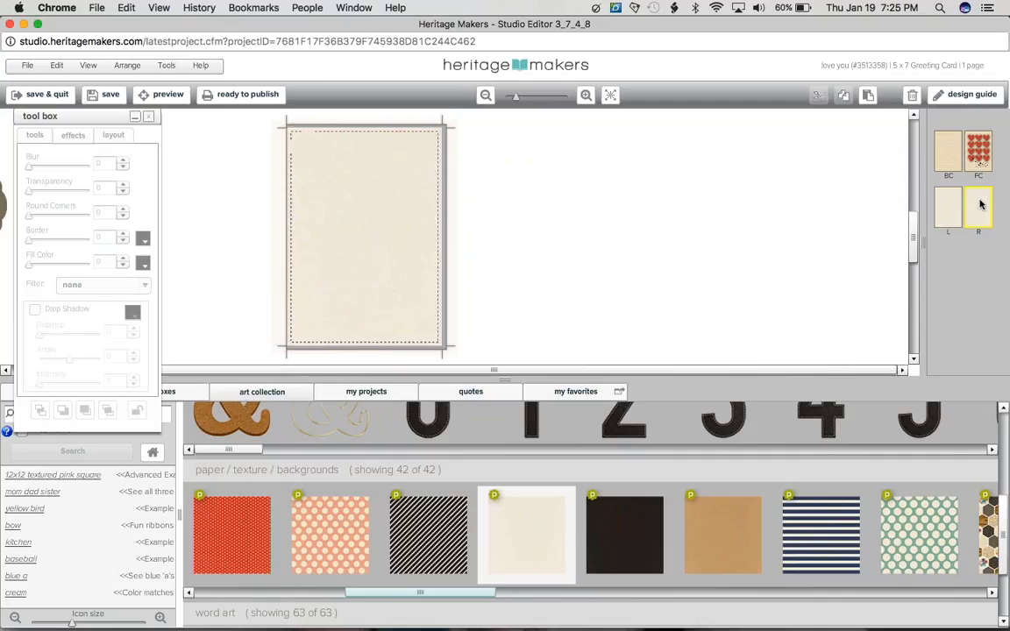
Step: Go to the left inside page and browse the Tutorial Photos and My Photos albums for a picture to use
left_click(948, 207)
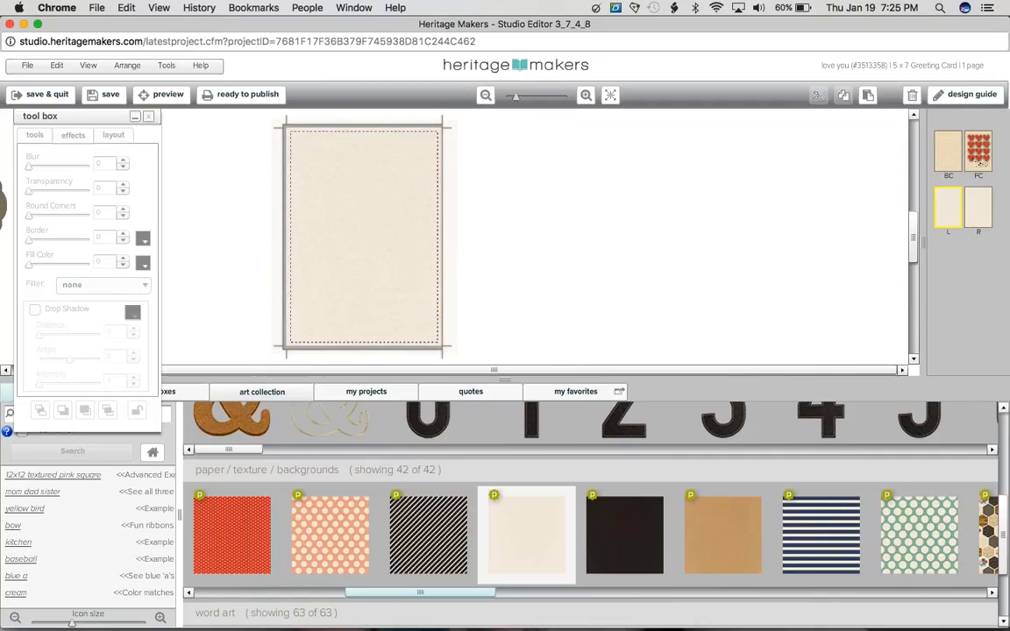
left_click(12, 396)
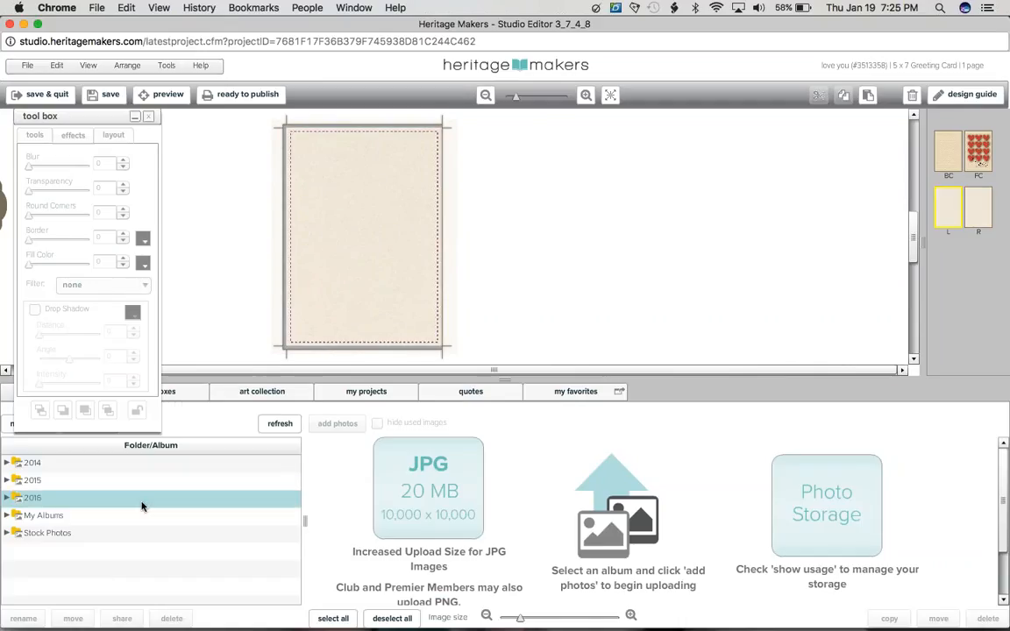
double_click(120, 516)
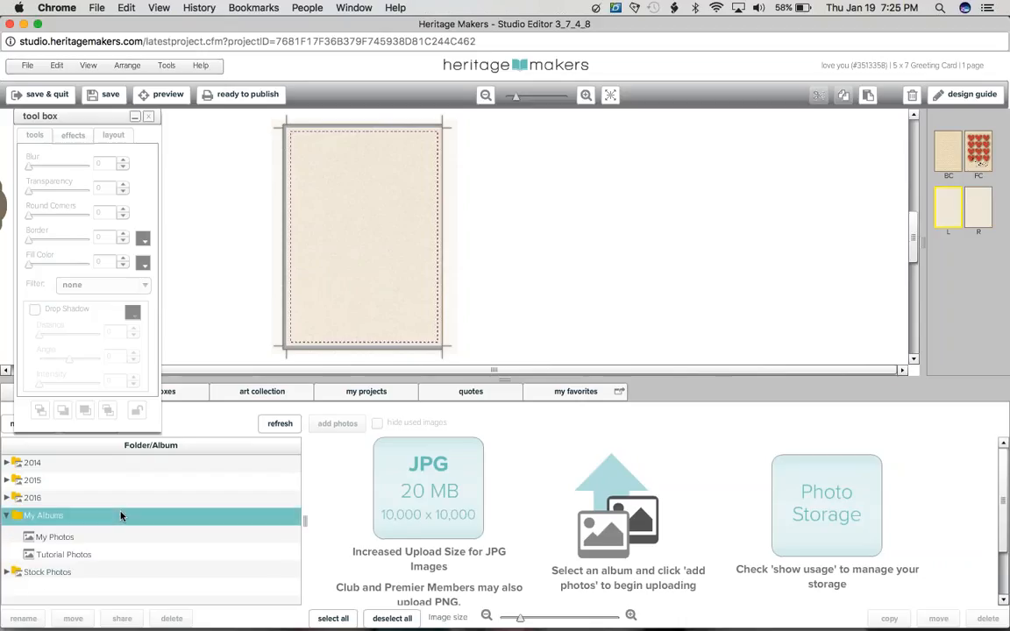
left_click(118, 568)
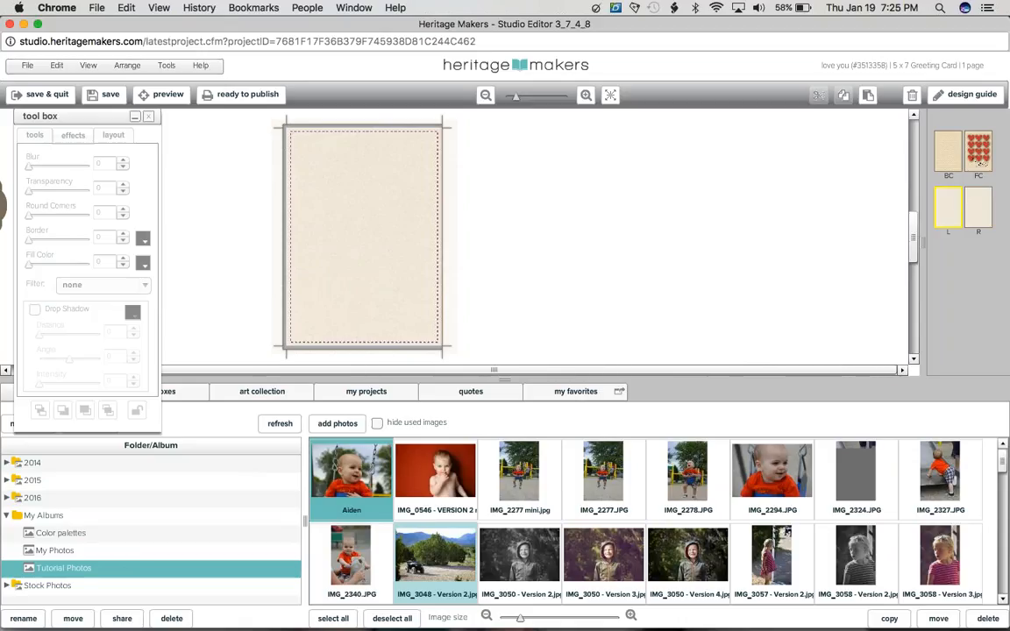
scroll(1004, 551, "down", 2)
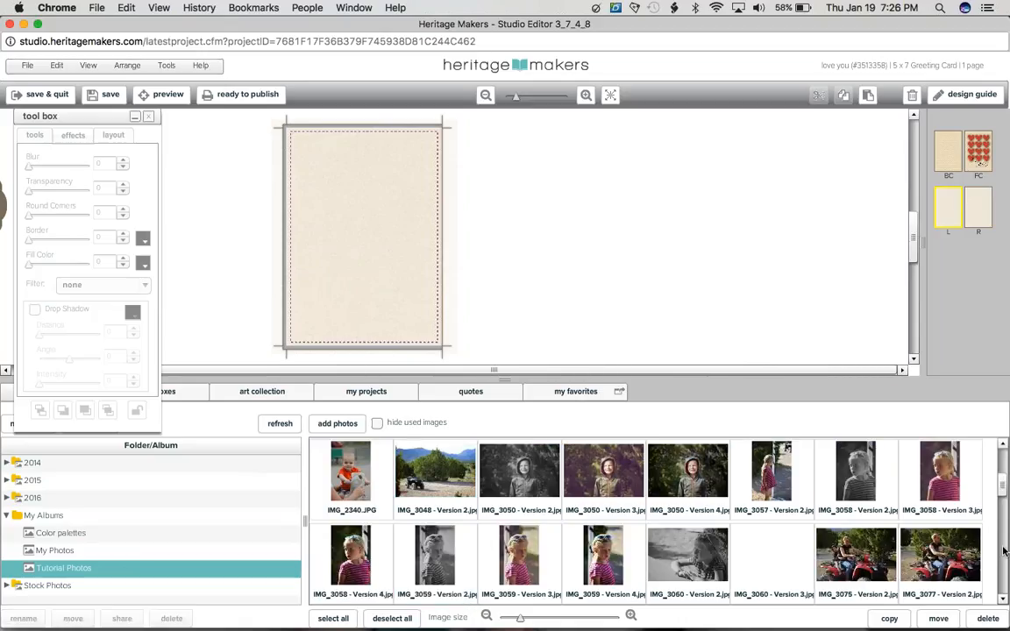
scroll(1004, 560, "down", 3)
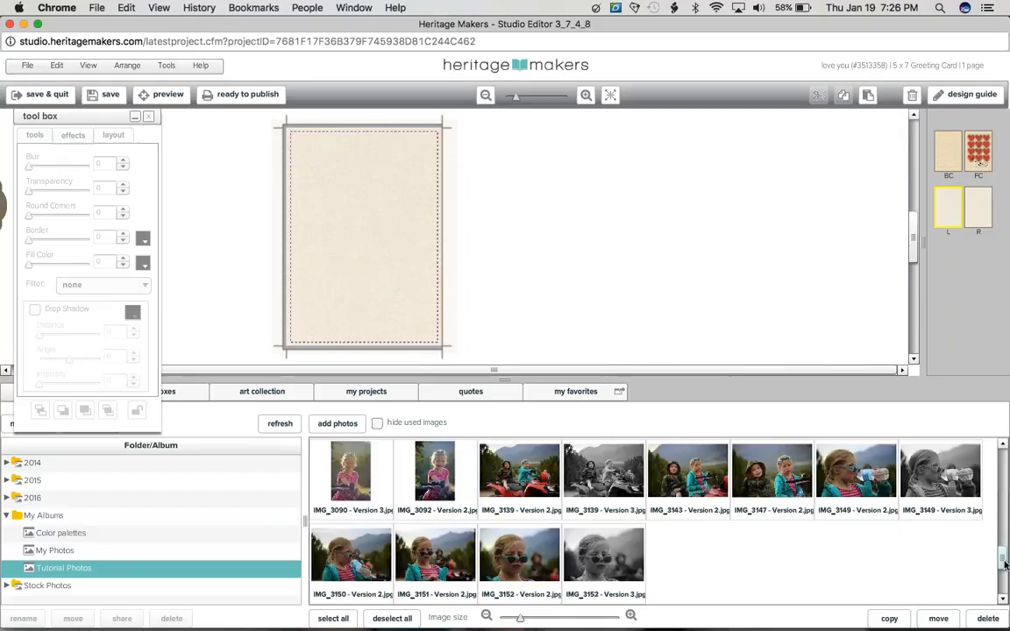
left_click(141, 552)
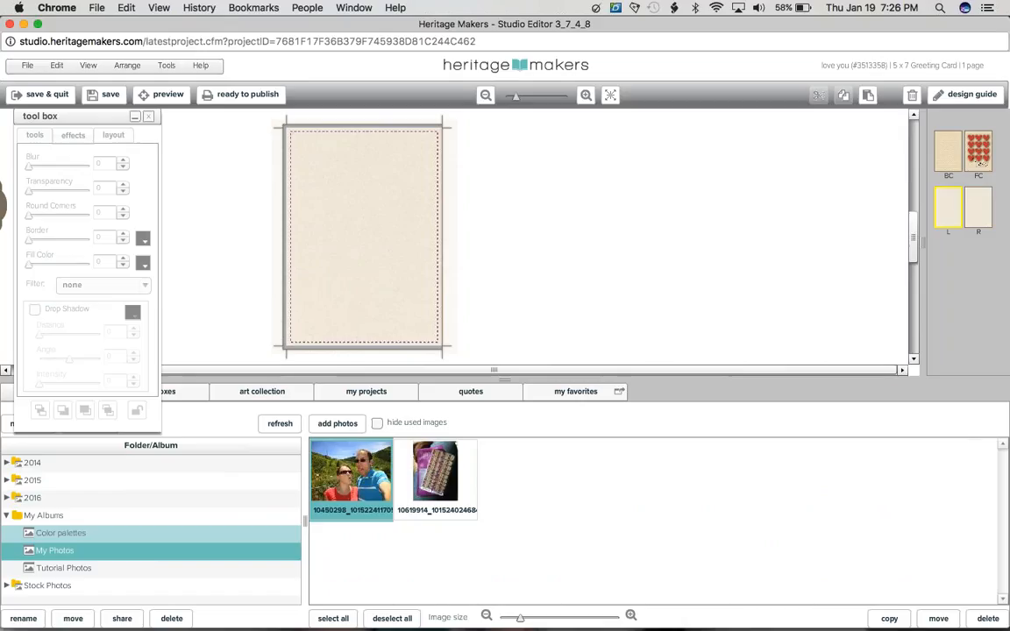
key("Down")
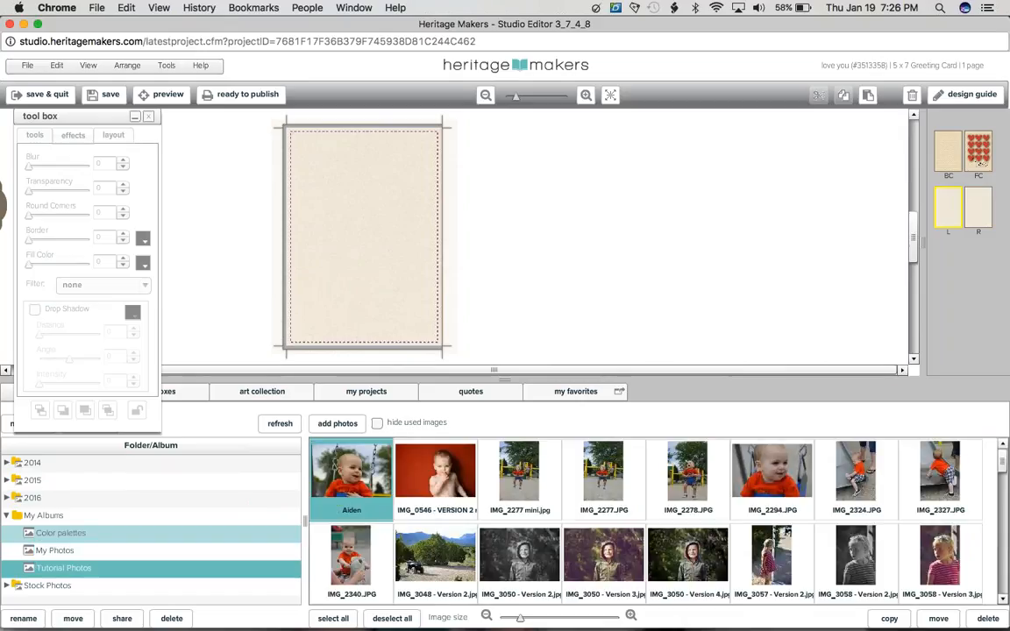
left_click_drag(435, 473, 399, 255)
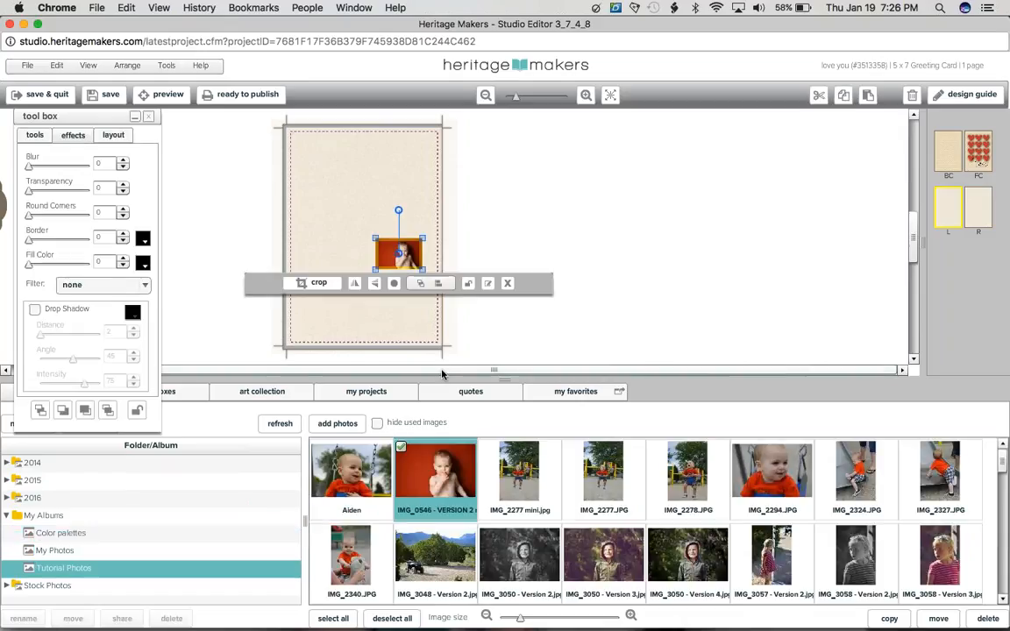
key("Delete")
left_click_drag(431, 480, 356, 267)
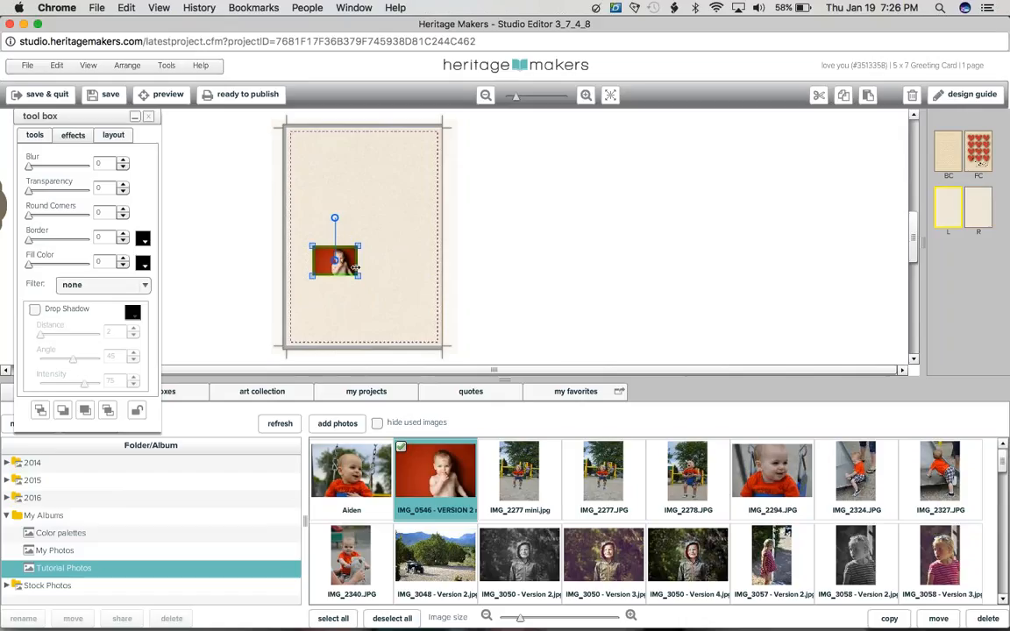
left_click_drag(355, 268, 391, 294)
key("Delete")
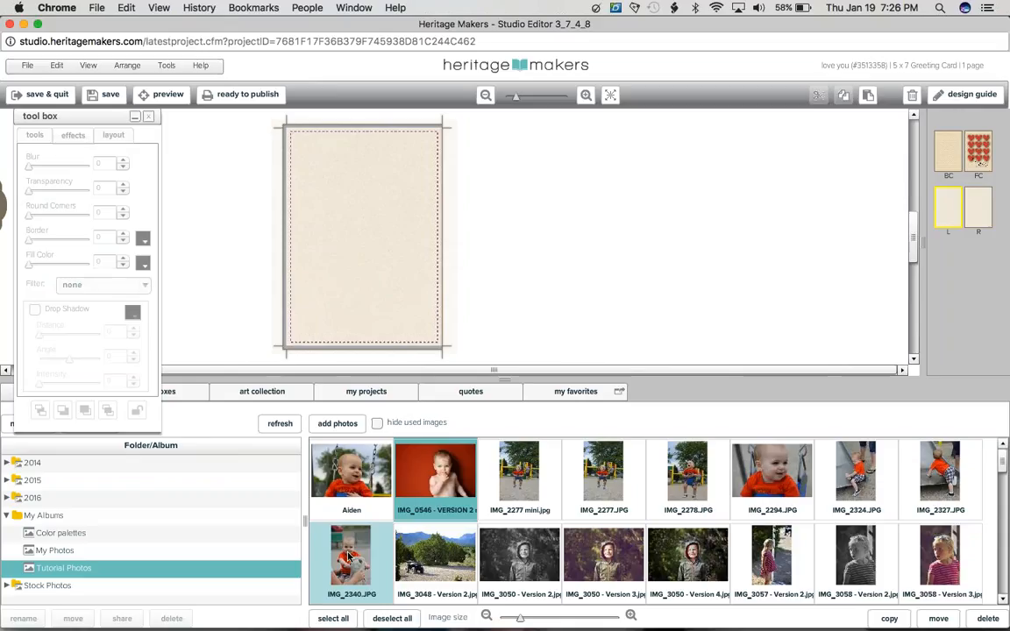
Step: Place photo IMG_2340.JPG on the left inside page and size it to about 2.92 x 4.38 inches
left_click_drag(349, 555, 383, 226)
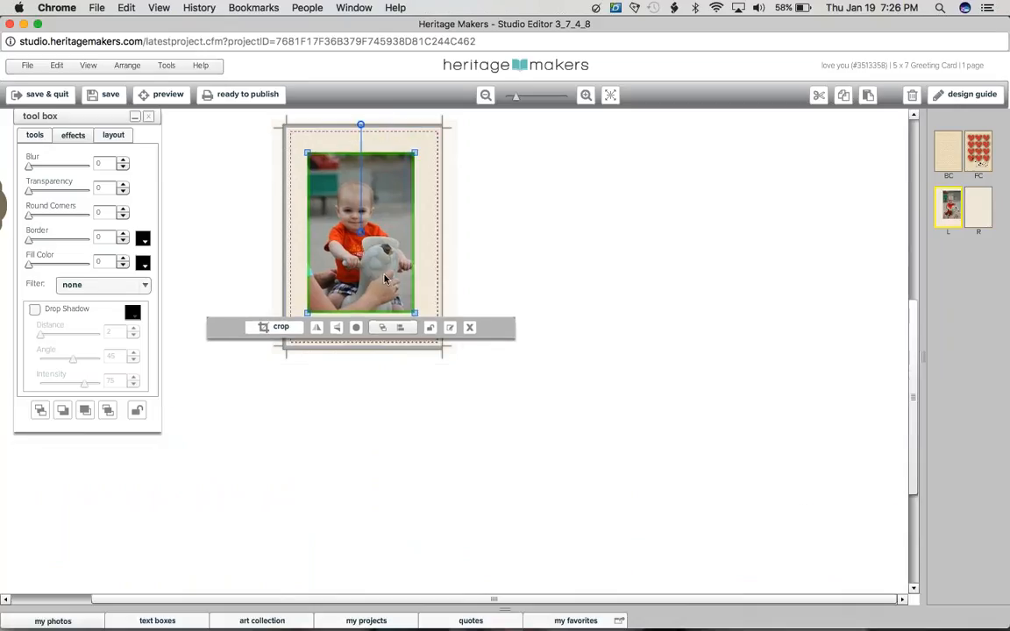
left_click(611, 98)
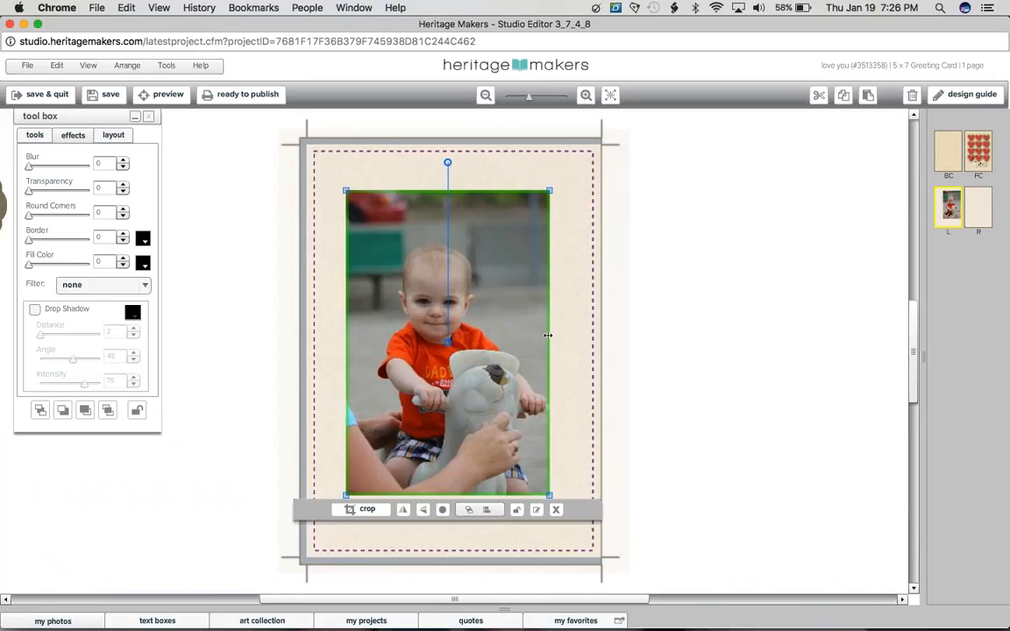
left_click_drag(548, 335, 518, 341)
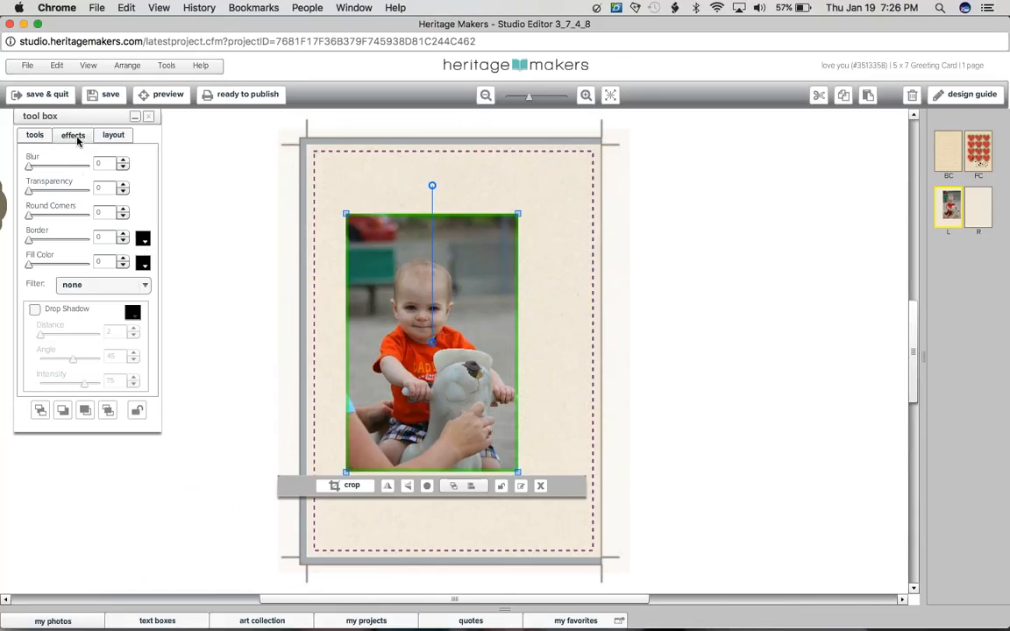
Step: Give the photo on the left inside page a white border with a width of 10
left_click(144, 244)
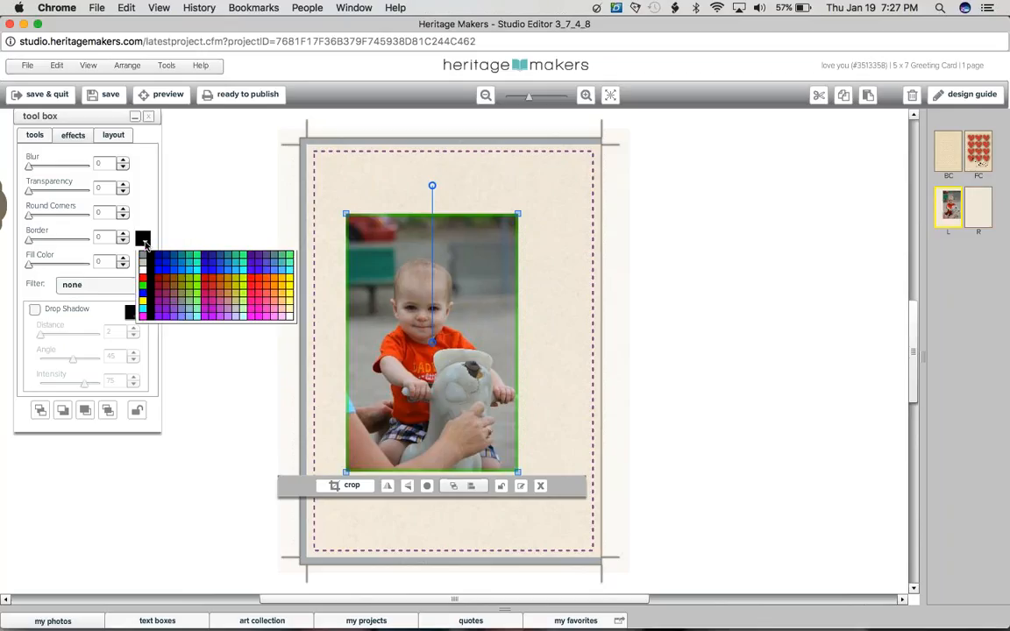
left_click(143, 313)
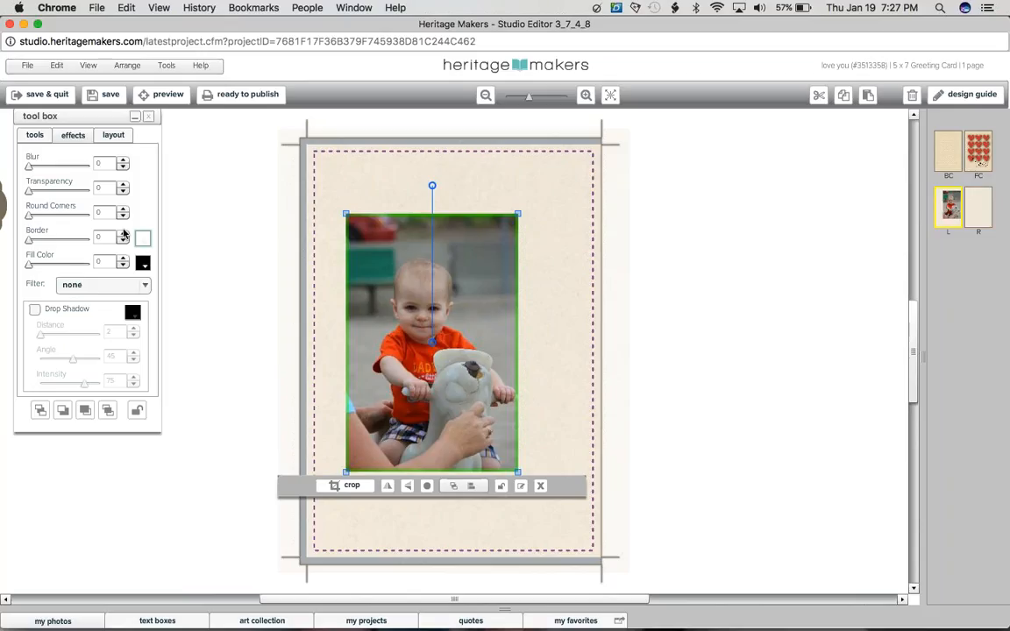
left_click(123, 233)
left_click(124, 234)
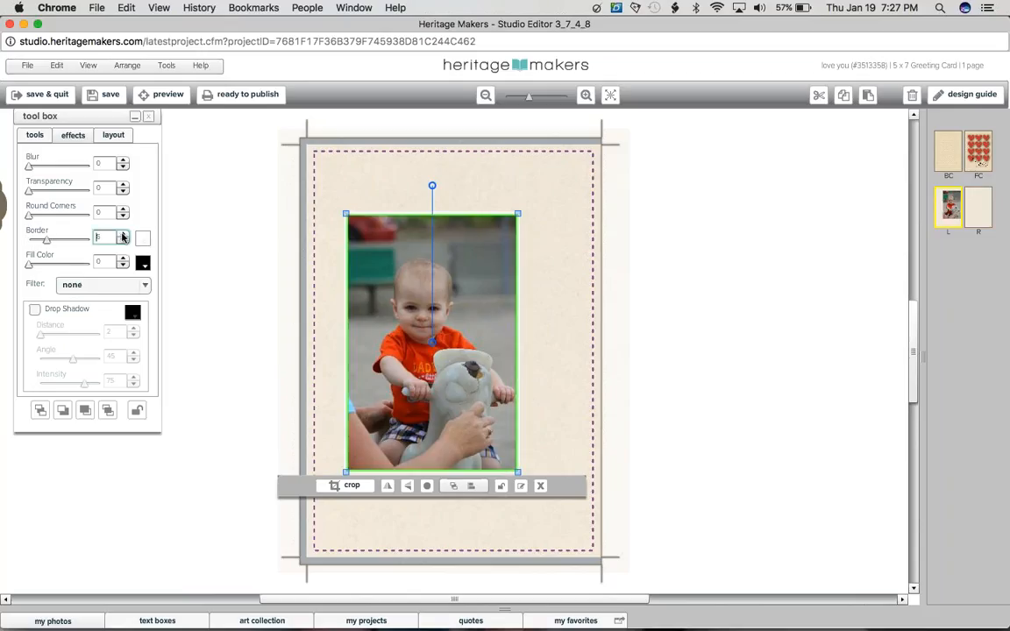
left_click(124, 235)
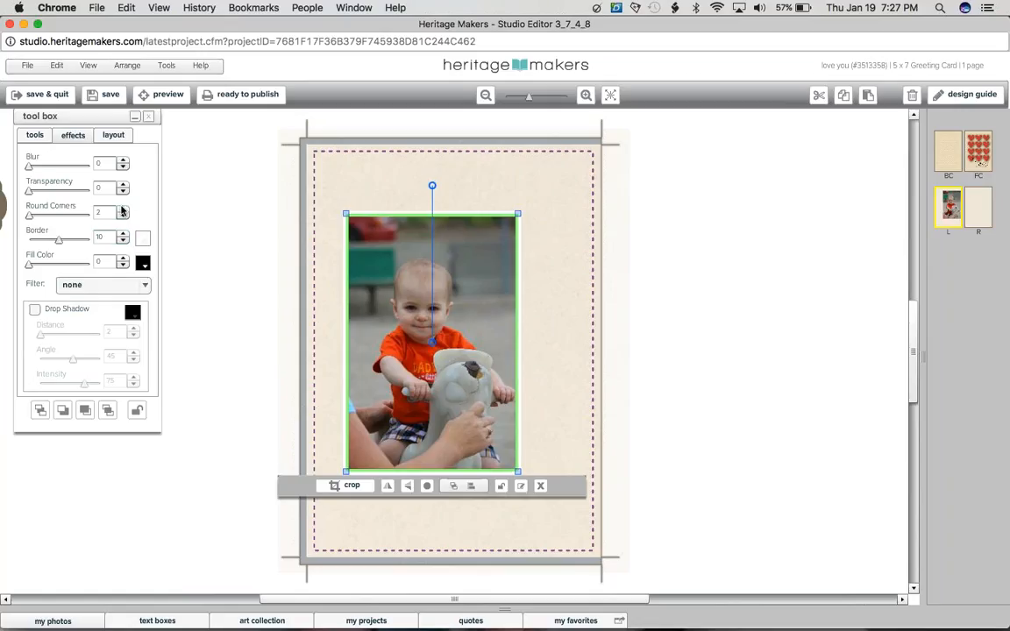
Step: Reset the photo's round corners to 0 and turn on its drop shadow
left_click(214, 234)
left_click(124, 215)
left_click(124, 214)
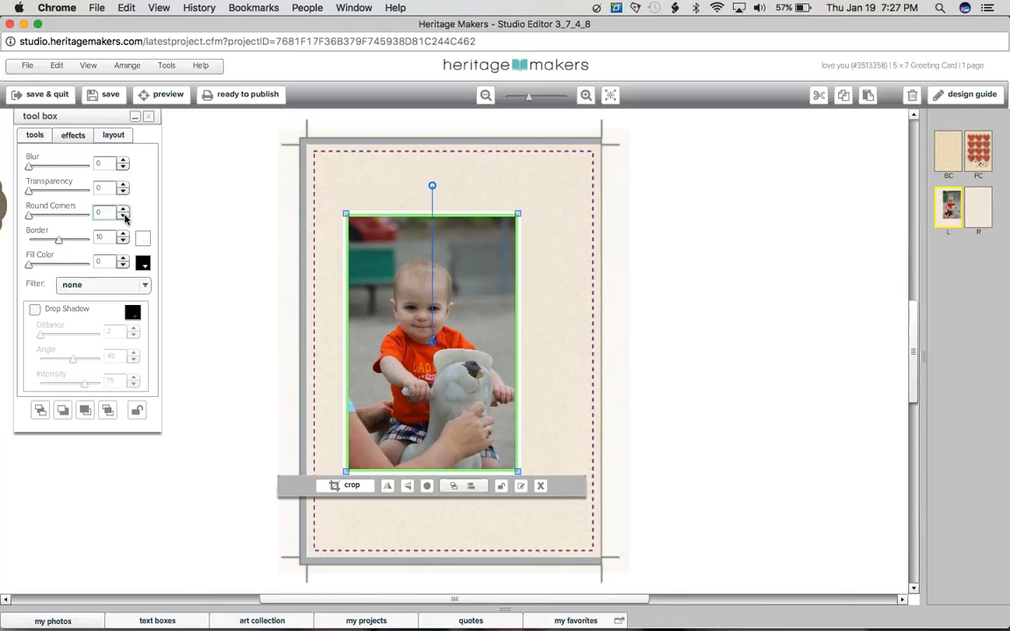
left_click(67, 310)
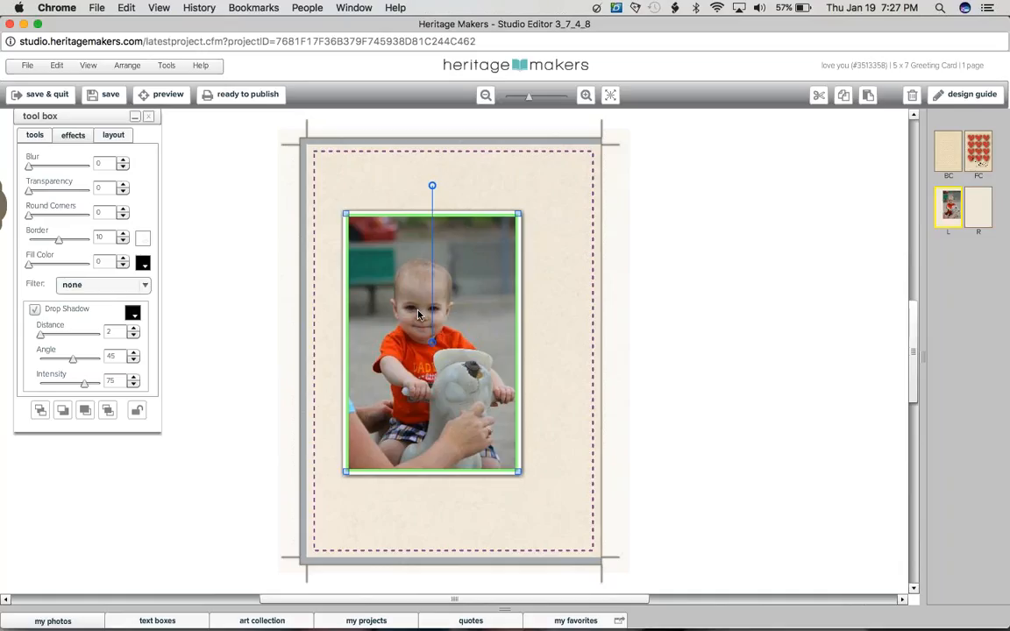
Step: Center the photo horizontally and vertically on the left inside page
left_click_drag(418, 315, 426, 318)
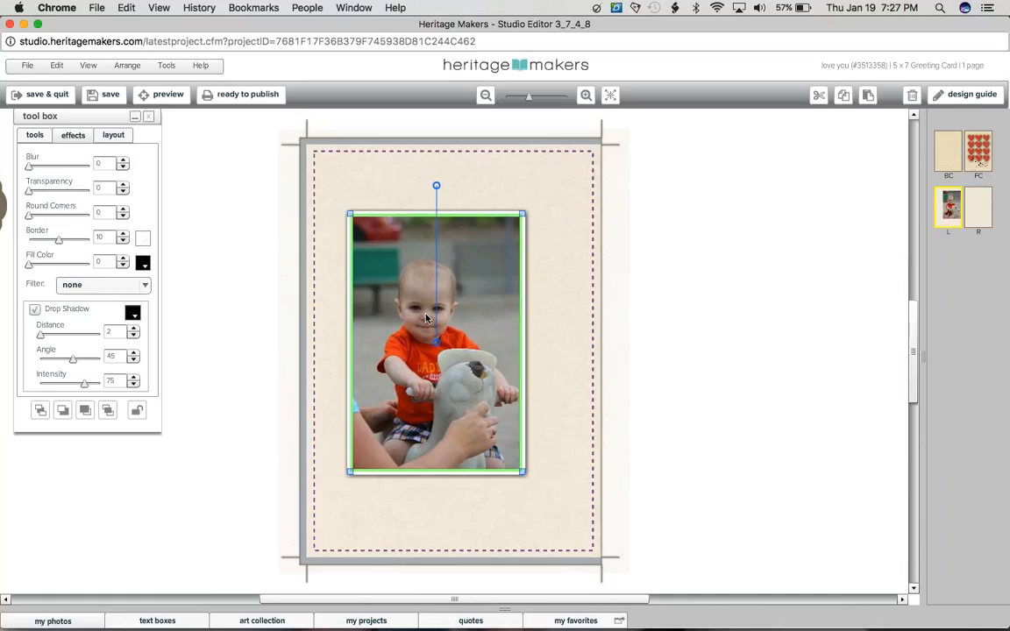
left_click_drag(426, 318, 435, 334)
left_click(50, 363)
left_click(50, 343)
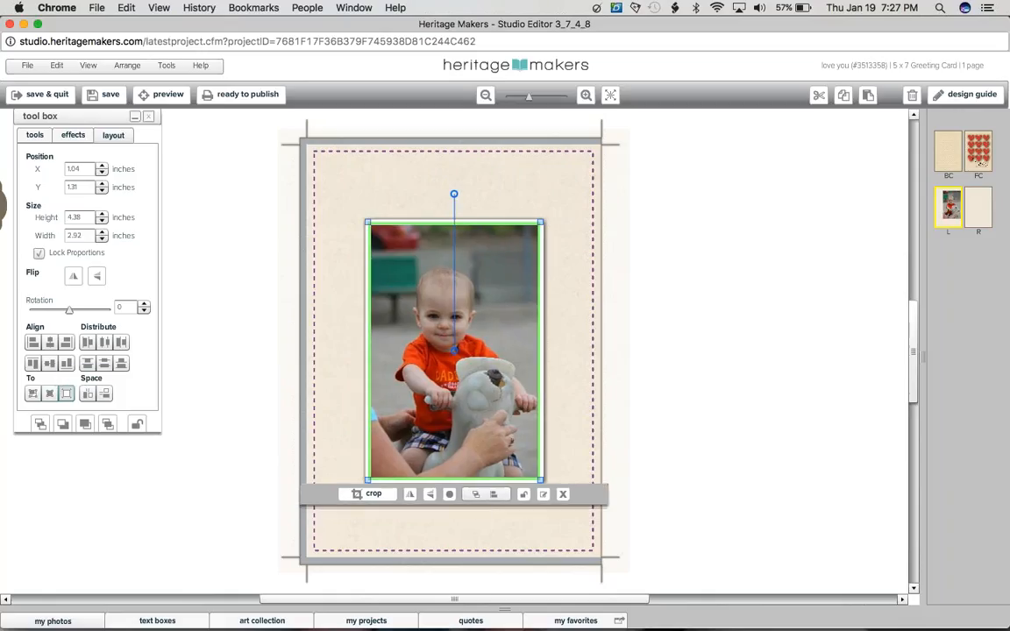
Step: Tilt the photo slightly counterclockwise to a rotation of 357 degrees and save the project
left_click_drag(453, 194, 443, 194)
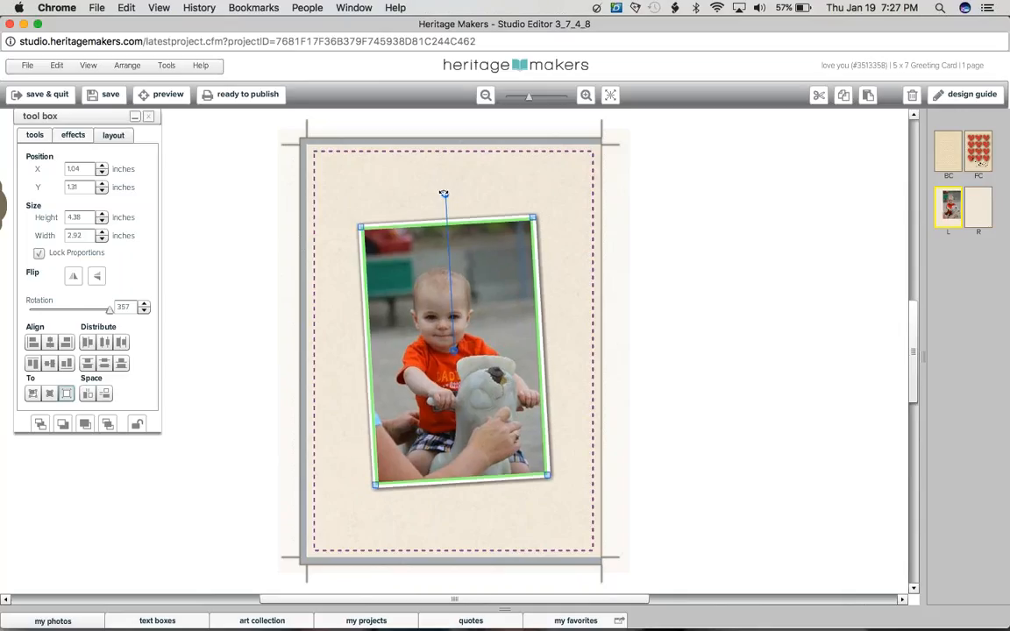
left_click(103, 96)
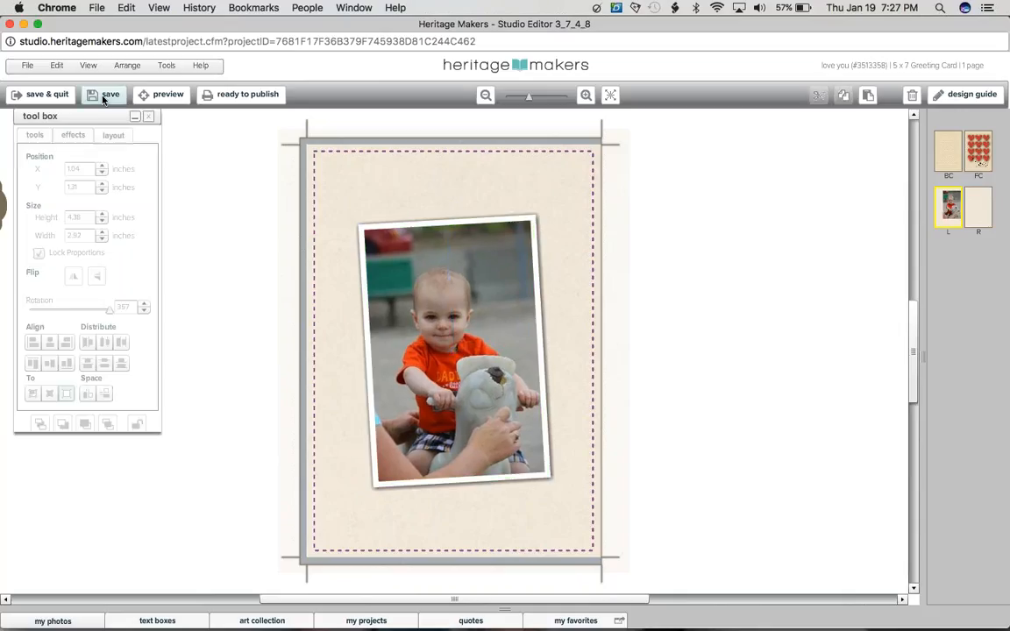
Step: Copy a red heart from the front cover onto the photo's lower-left corner on the left inside page, scaled to about 0.9 inch wide
left_click(975, 167)
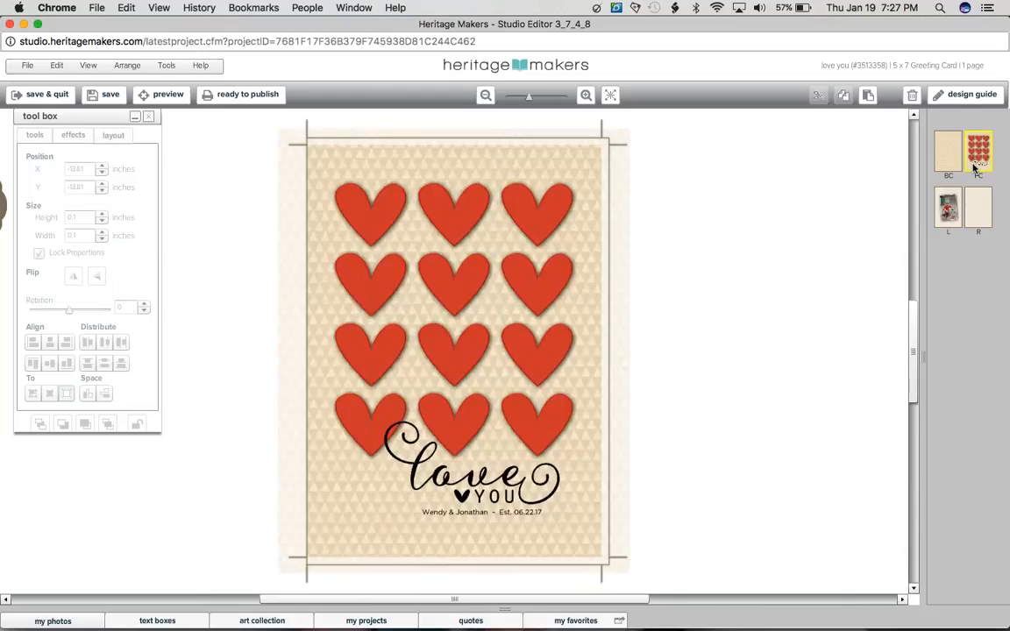
left_click(454, 285)
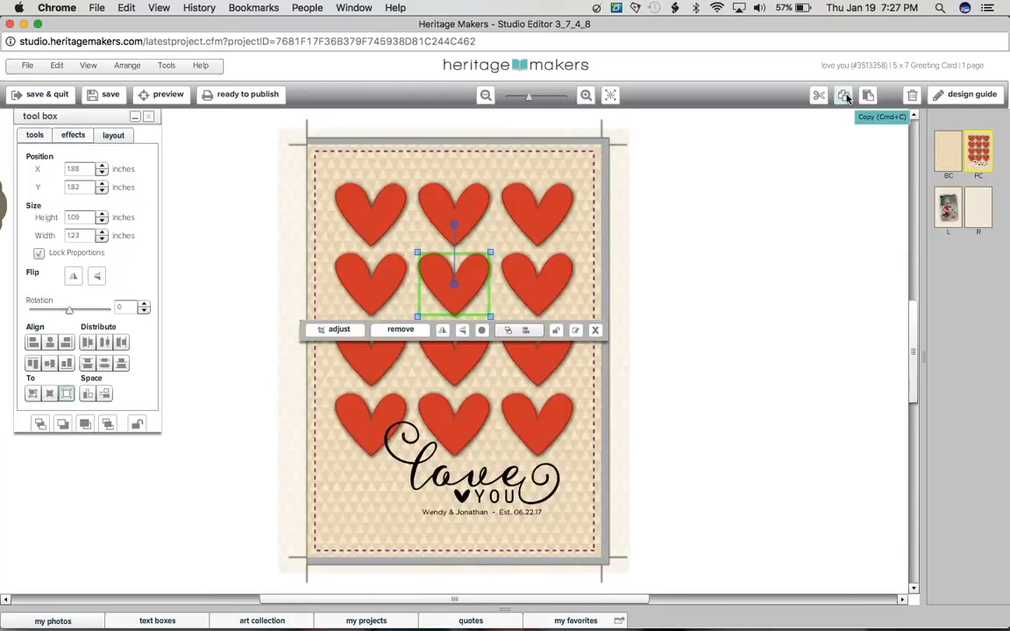
left_click(955, 221)
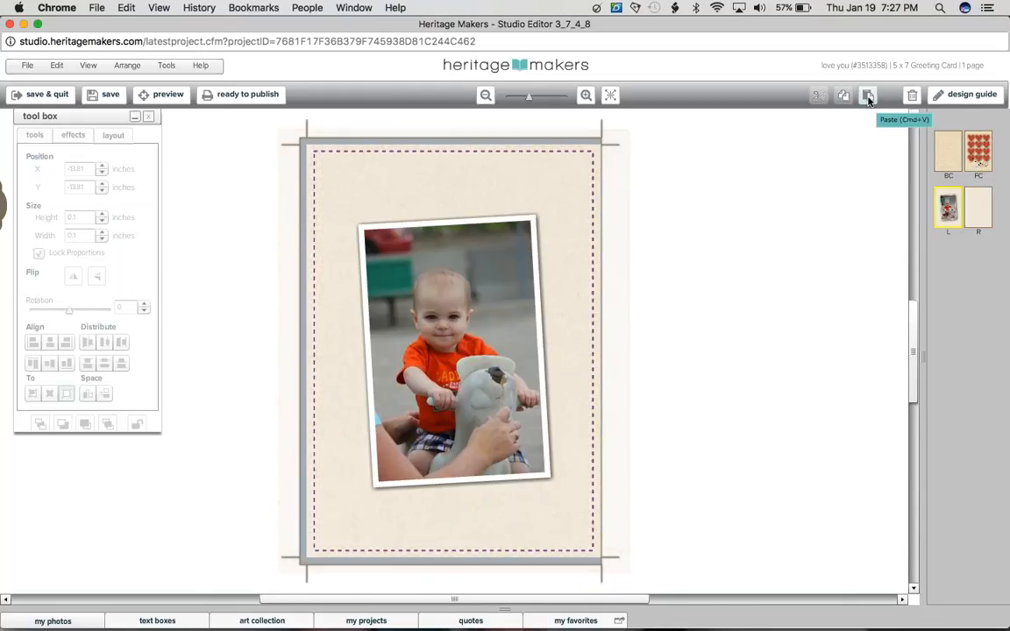
left_click(869, 97)
left_click_drag(524, 320, 425, 385)
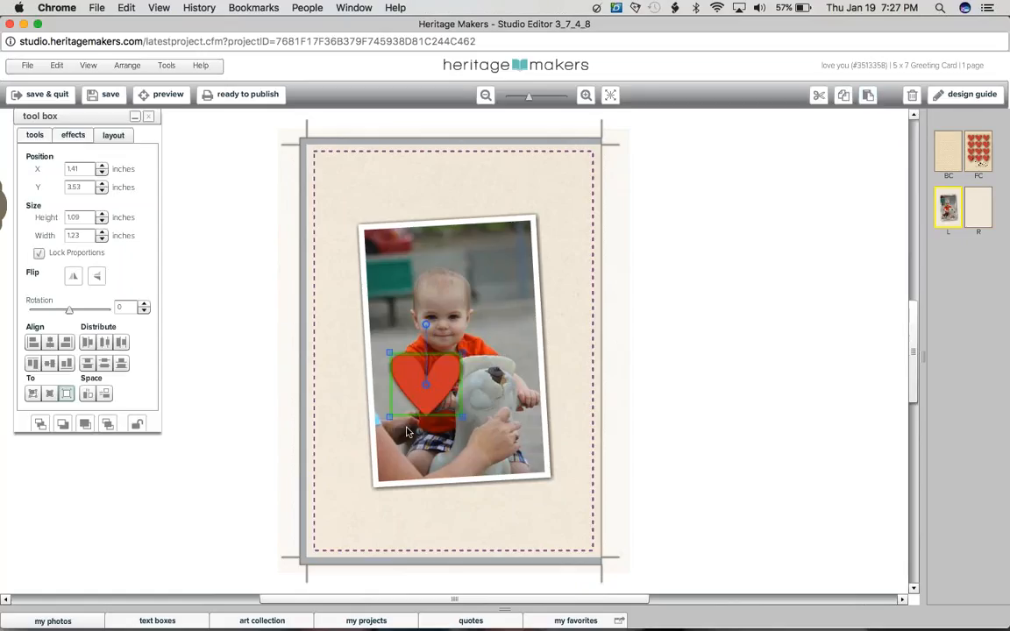
left_click_drag(406, 432, 387, 481)
key("super+v")
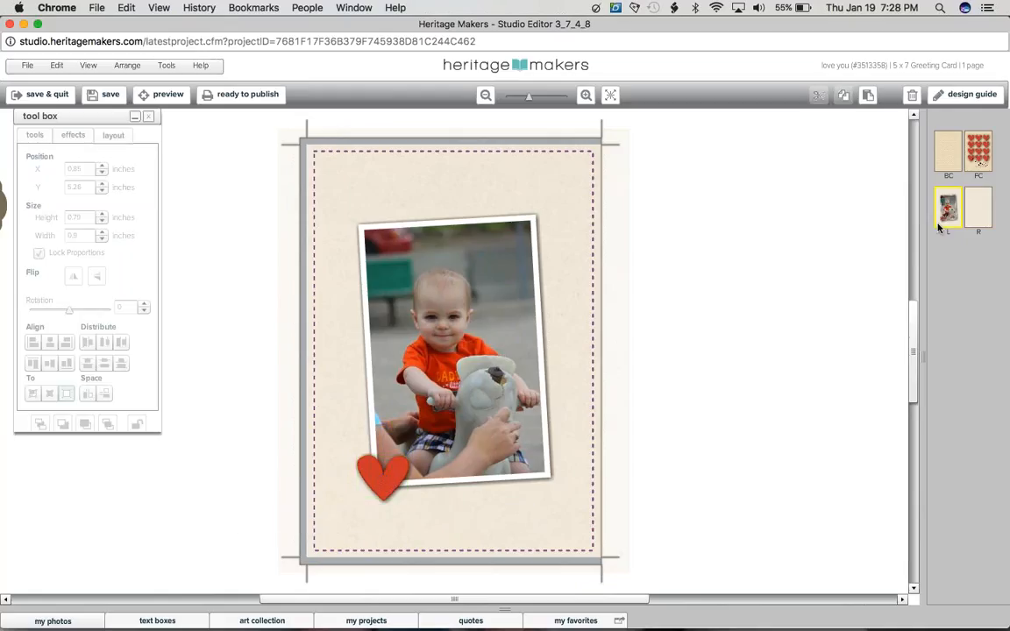
Step: Open the art collection that the front cover's "love you" word art belongs to, with the right inside page displayed
left_click(981, 211)
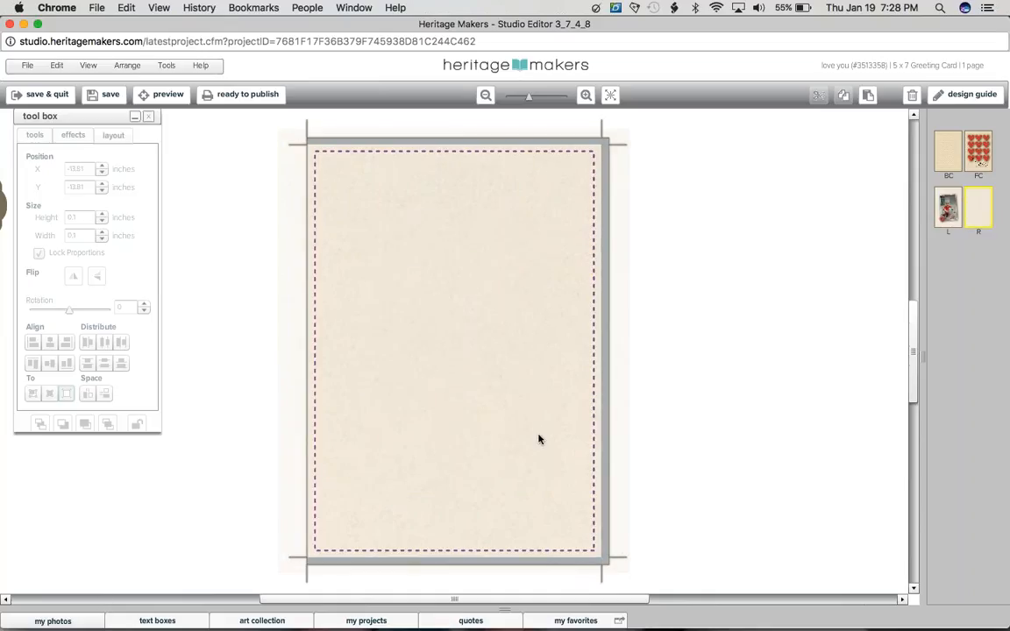
left_click(977, 157)
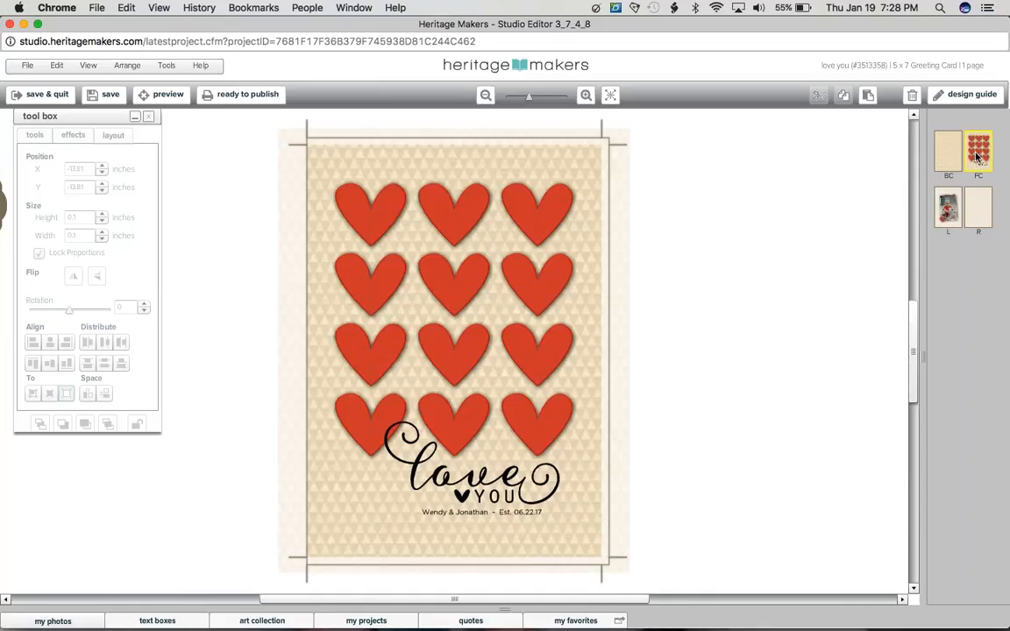
left_click(470, 481)
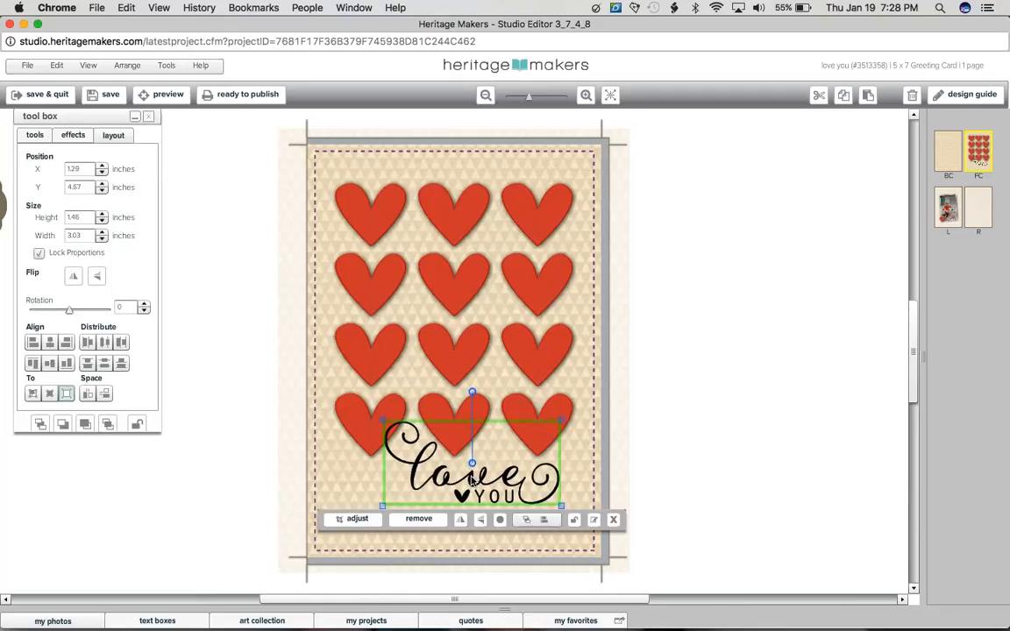
right_click(471, 481)
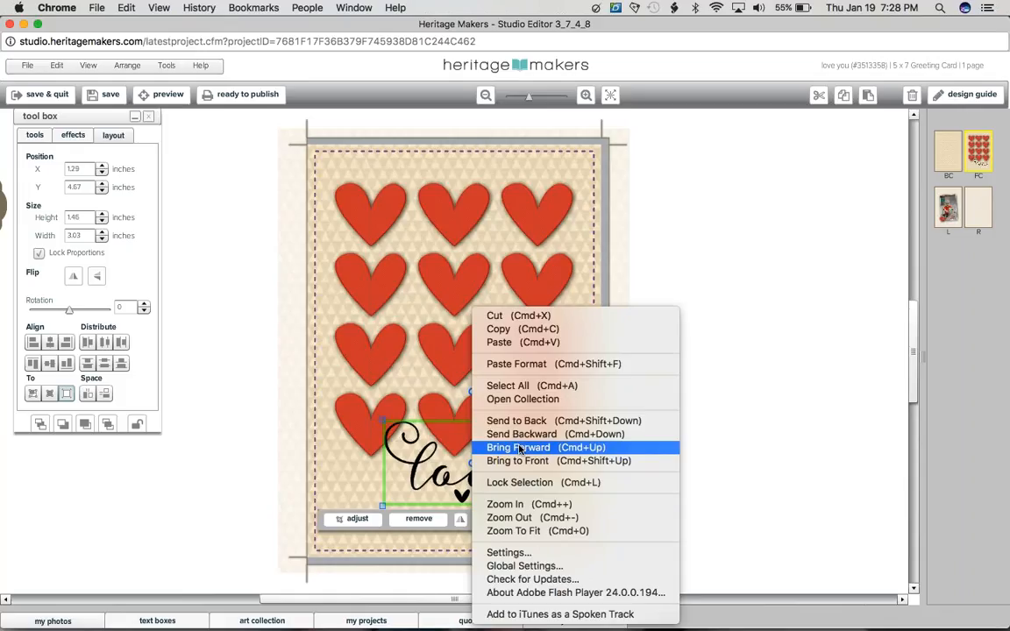
left_click(519, 447)
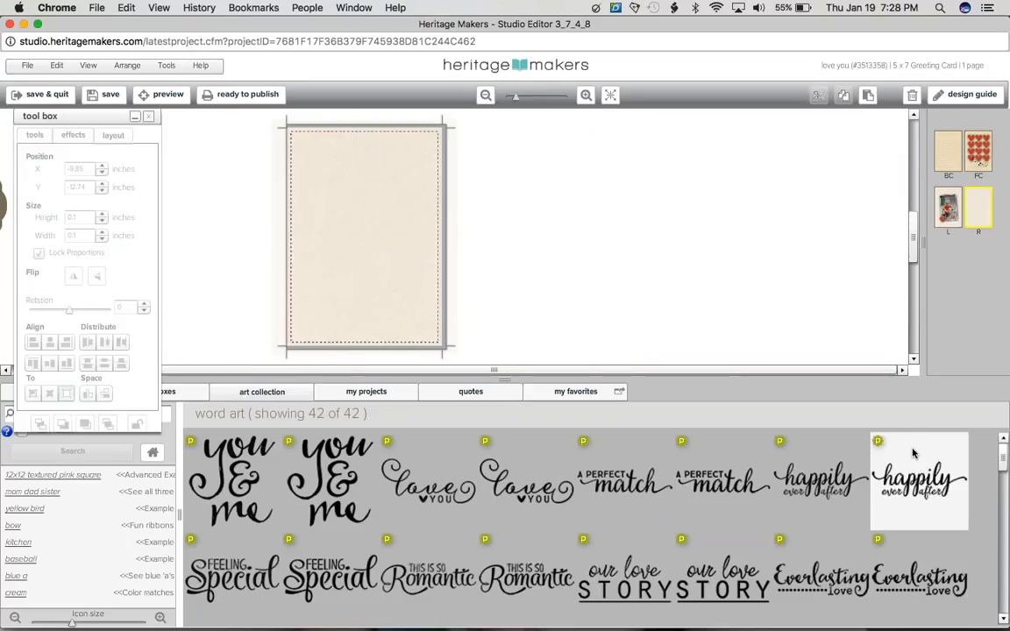
Step: Place the "happily ever after" word art near the top of the right inside page, about 3.37 x 1.36 inches, and center it horizontally
left_click_drag(912, 453, 364, 188)
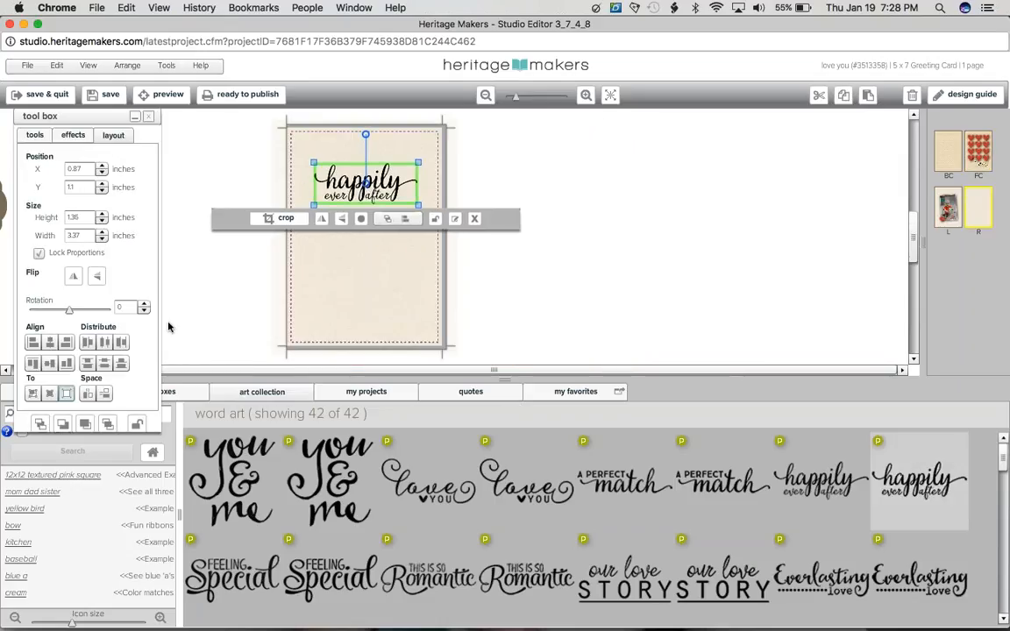
left_click(48, 345)
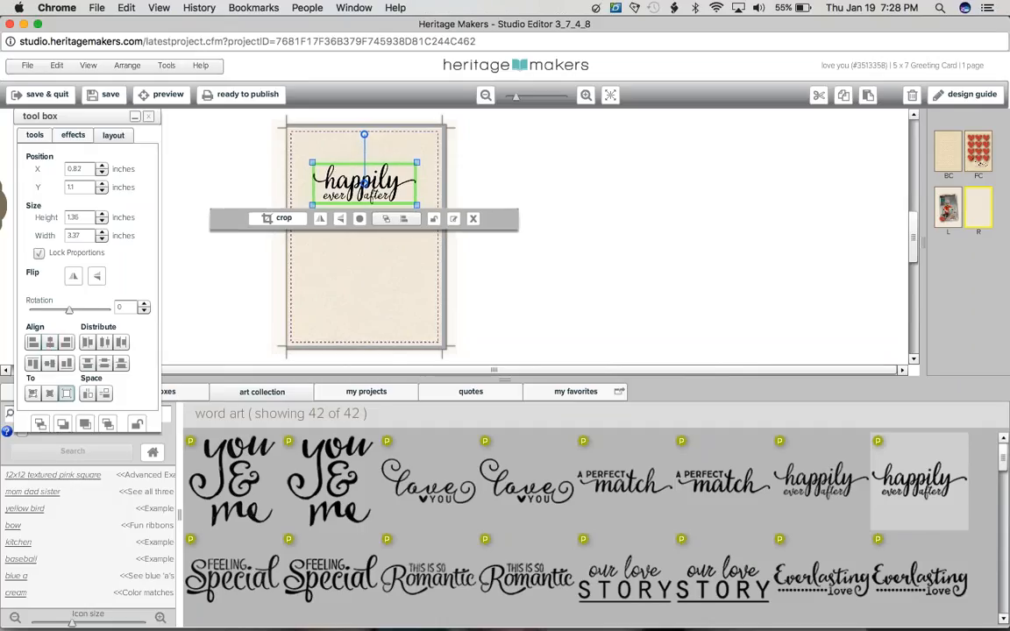
Step: Save the project, search the art collection for "flourish" and show all matching embellishments
left_click(125, 99)
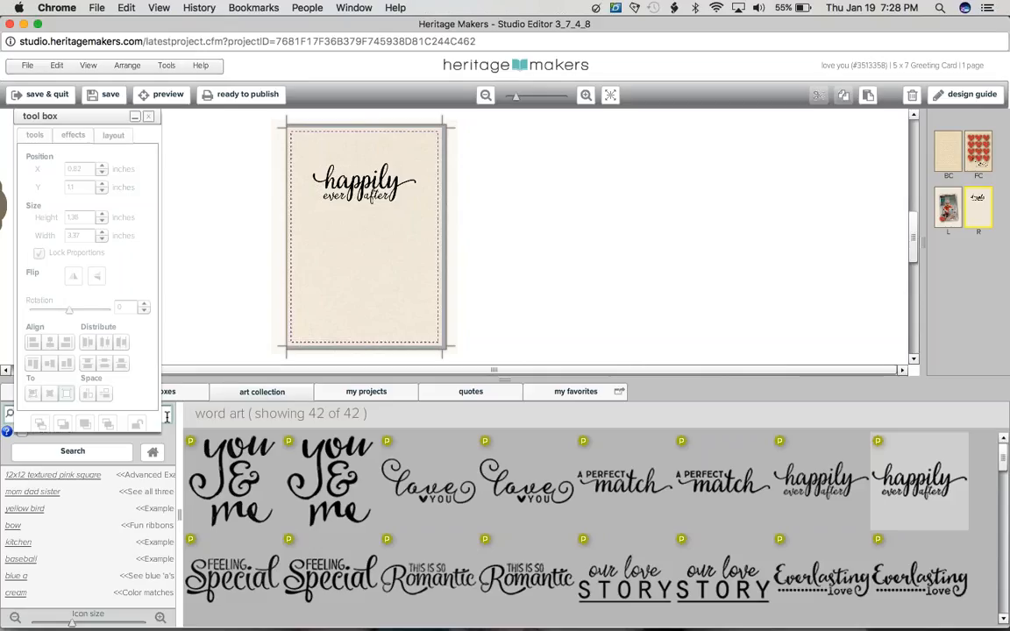
left_click(135, 119)
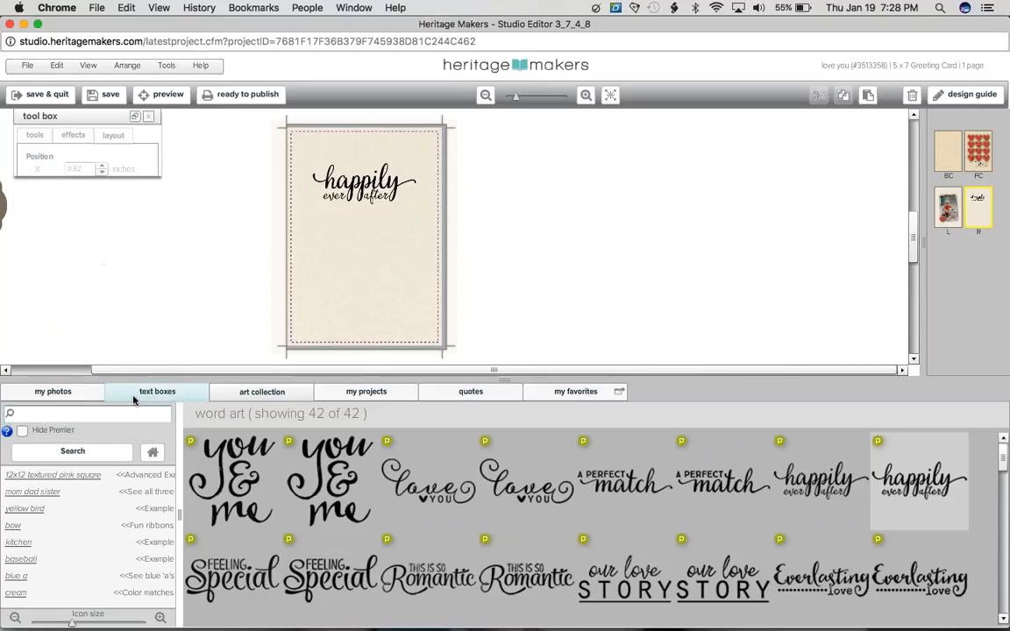
left_click(88, 413)
type("flour")
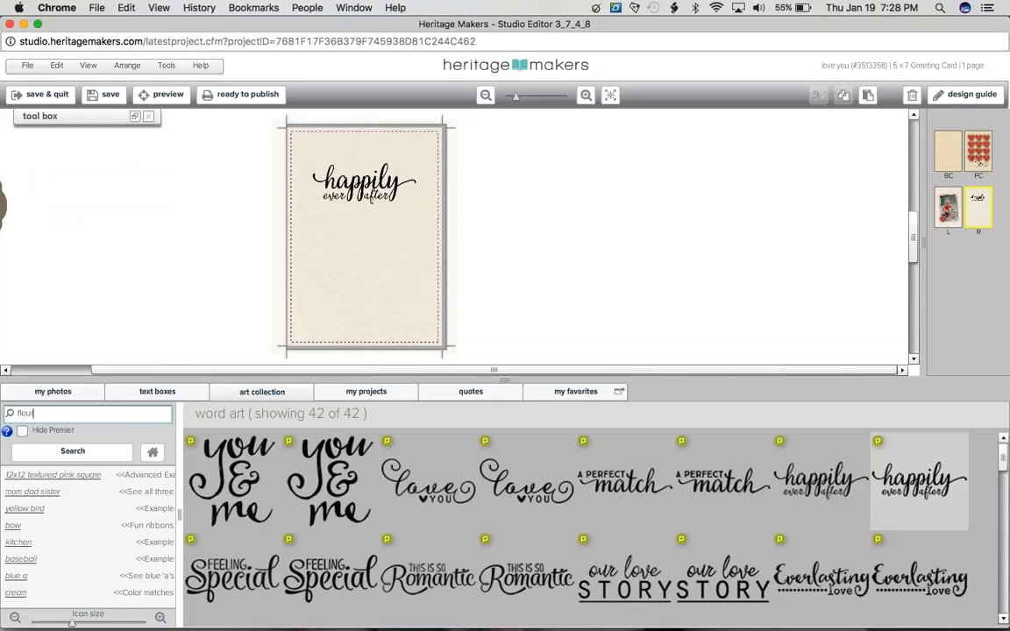
type("ish")
key("Return")
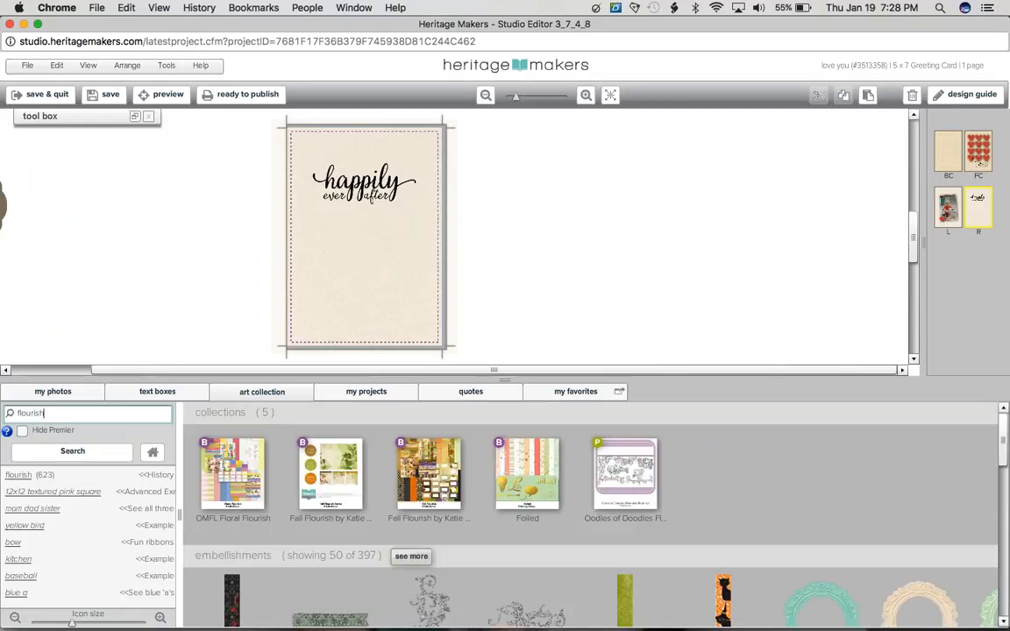
left_click(412, 555)
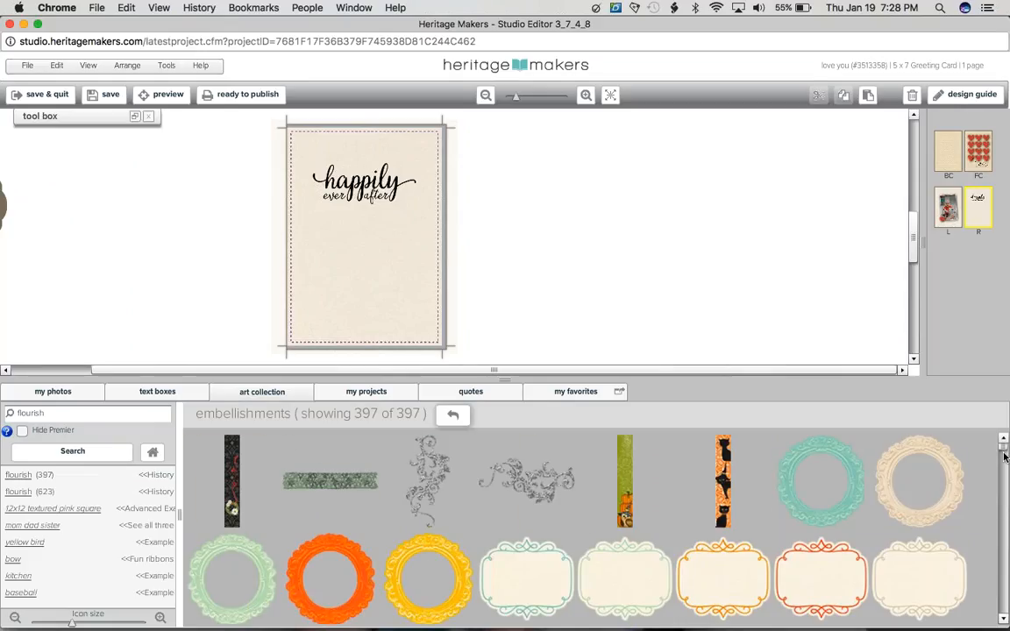
Step: Place the black scroll flourish with the teardrop pendant below the "happily ever after" word art, sized about 3.01 x 0.63 inches
left_click_drag(1004, 455, 1004, 557)
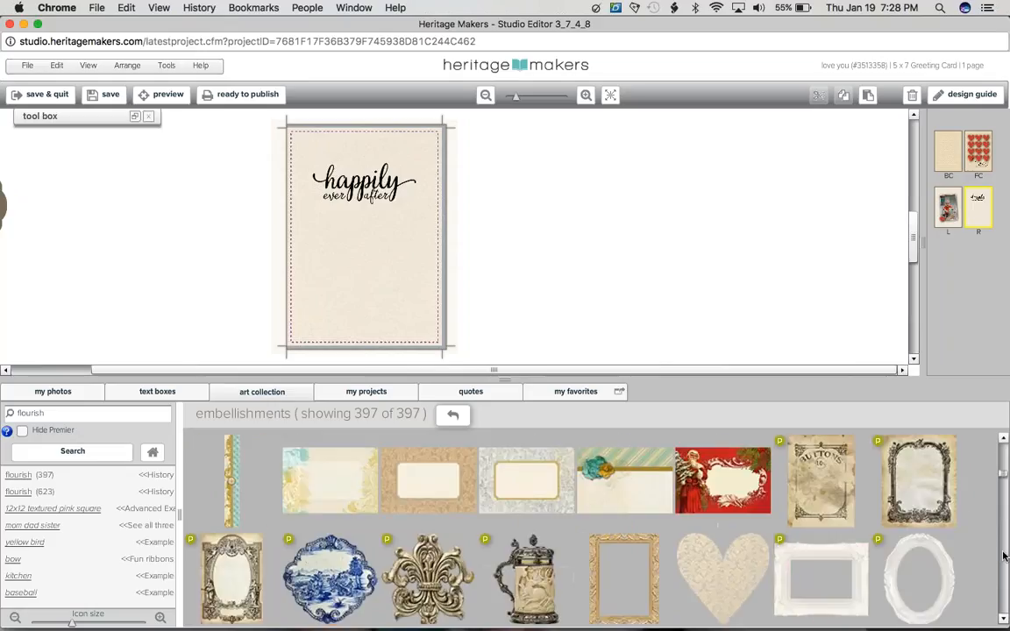
left_click(1004, 557)
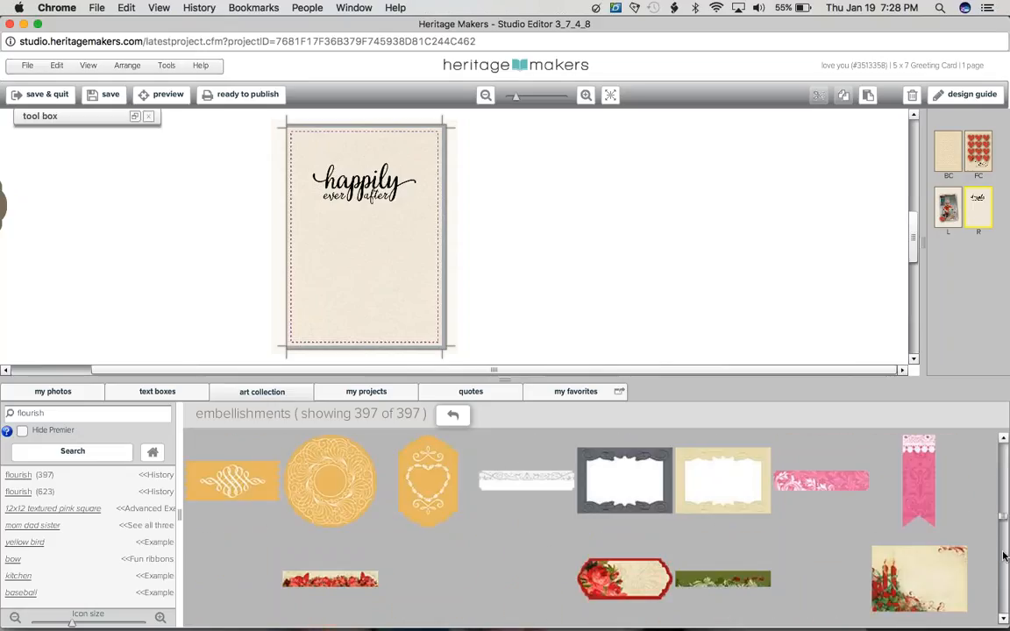
left_click(1004, 556)
left_click(1005, 568)
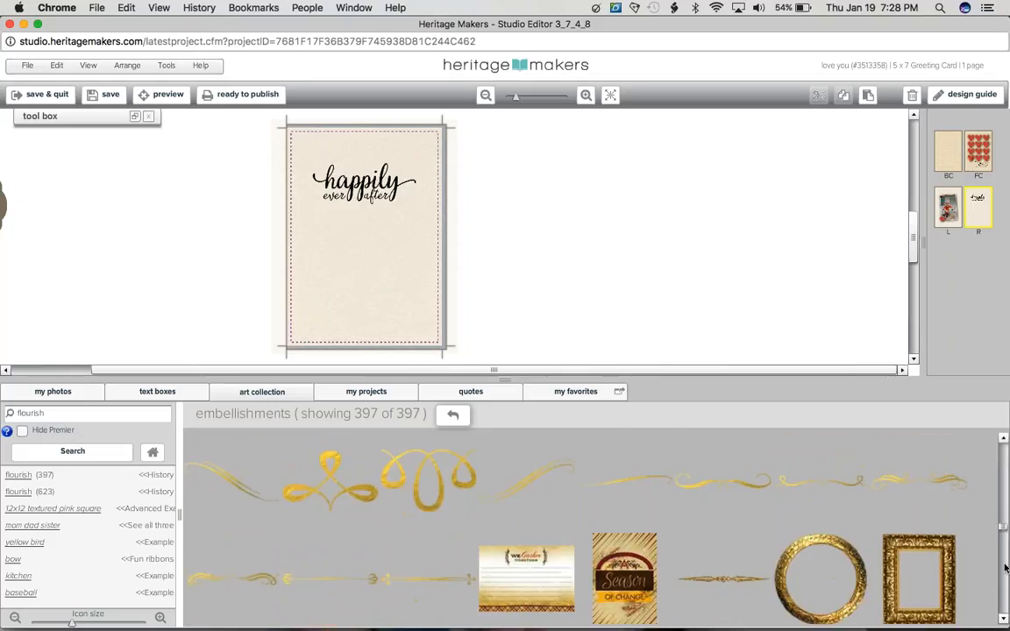
left_click(1006, 568)
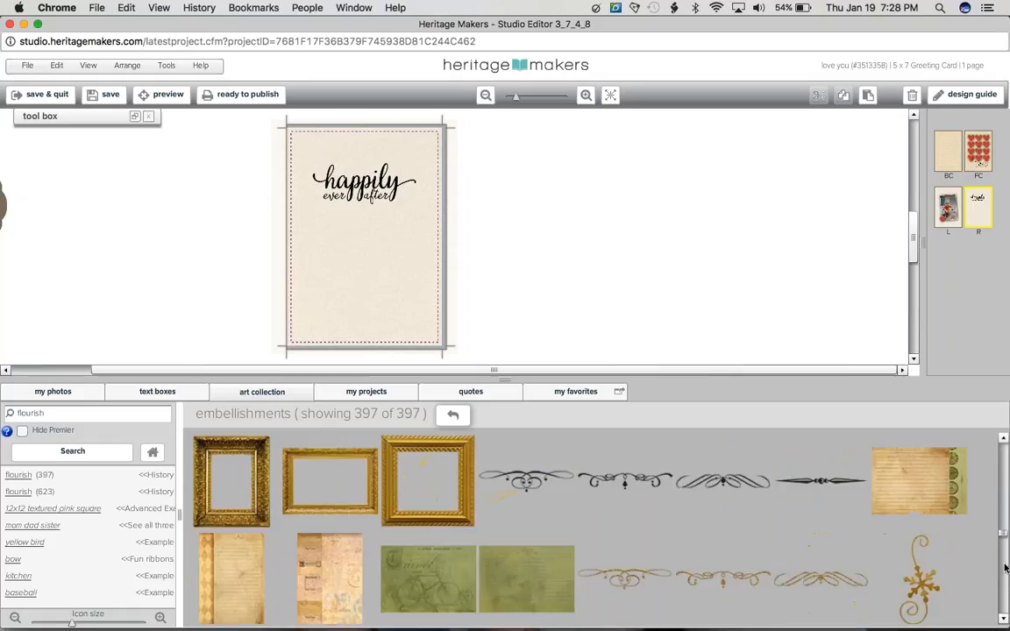
left_click_drag(624, 481, 366, 231)
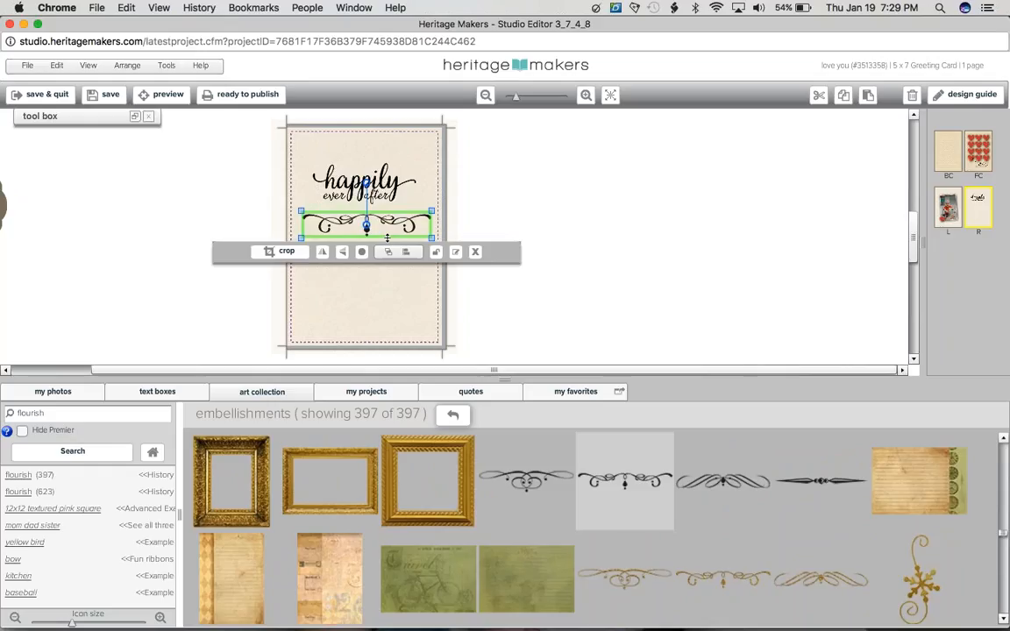
left_click_drag(387, 238, 387, 231)
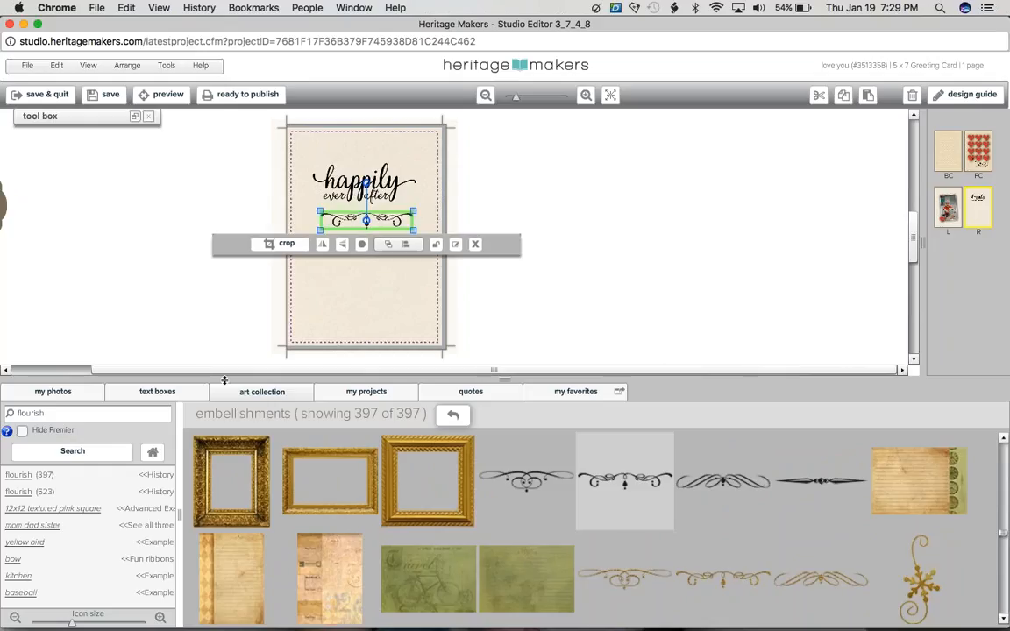
Step: Center the flourish horizontally on the right inside page
left_click_drag(225, 379, 225, 613)
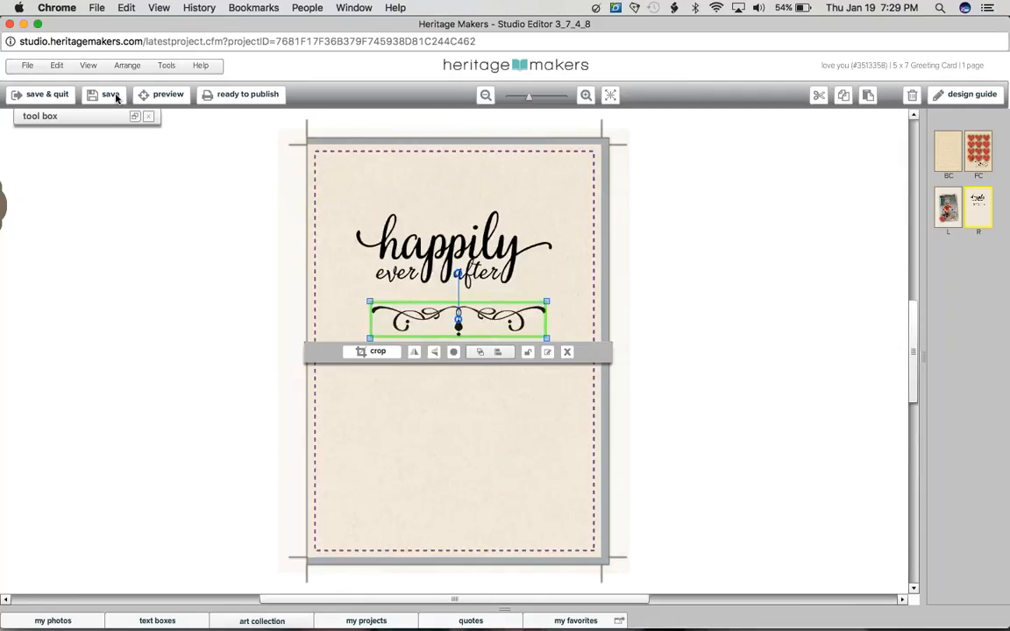
left_click(135, 116)
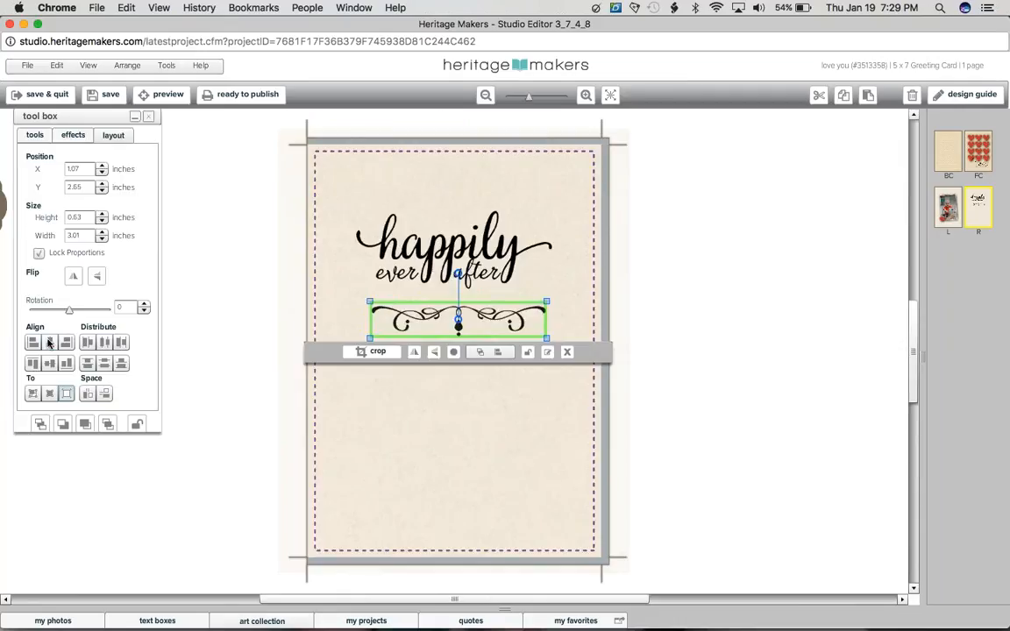
left_click(49, 343)
left_click(706, 332)
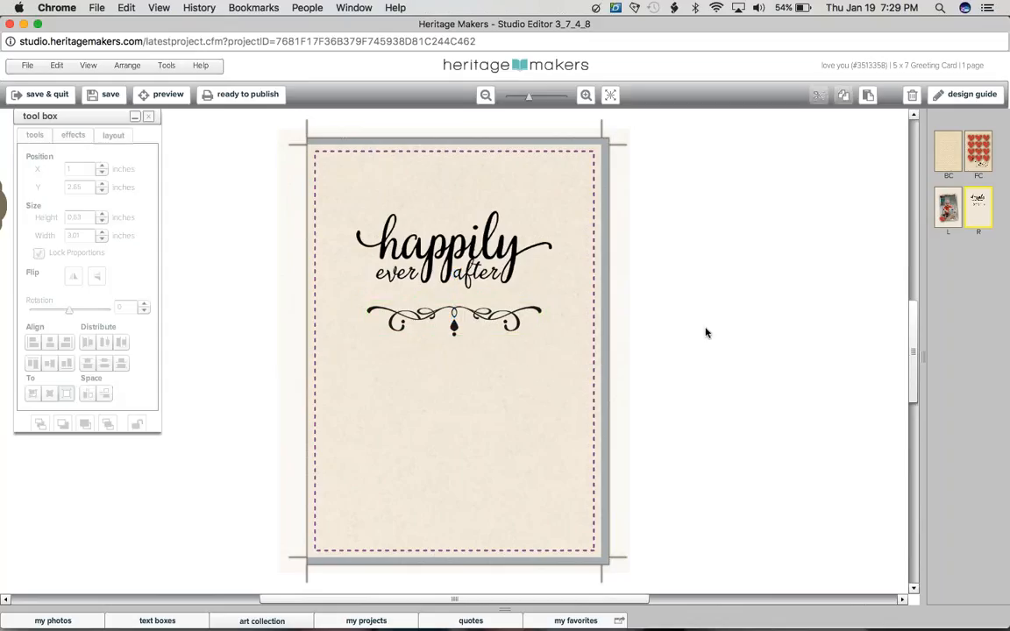
Step: Move the flourish and the "happily ever after" word art up together to about Y 0.9 inches and save the project
left_click(531, 317)
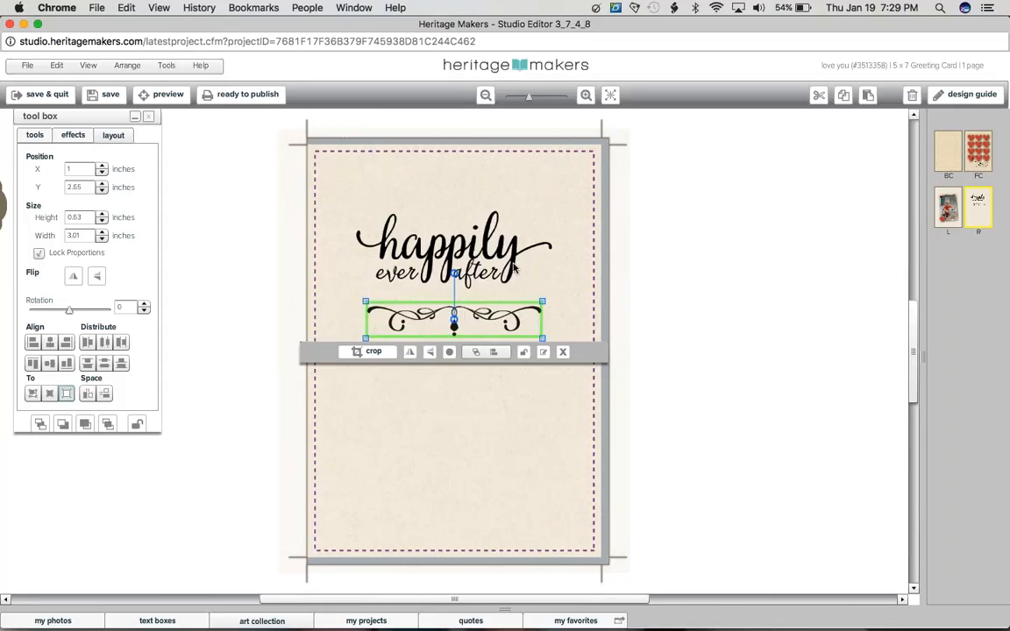
left_click(514, 269, "shift")
left_click_drag(514, 269, 515, 257)
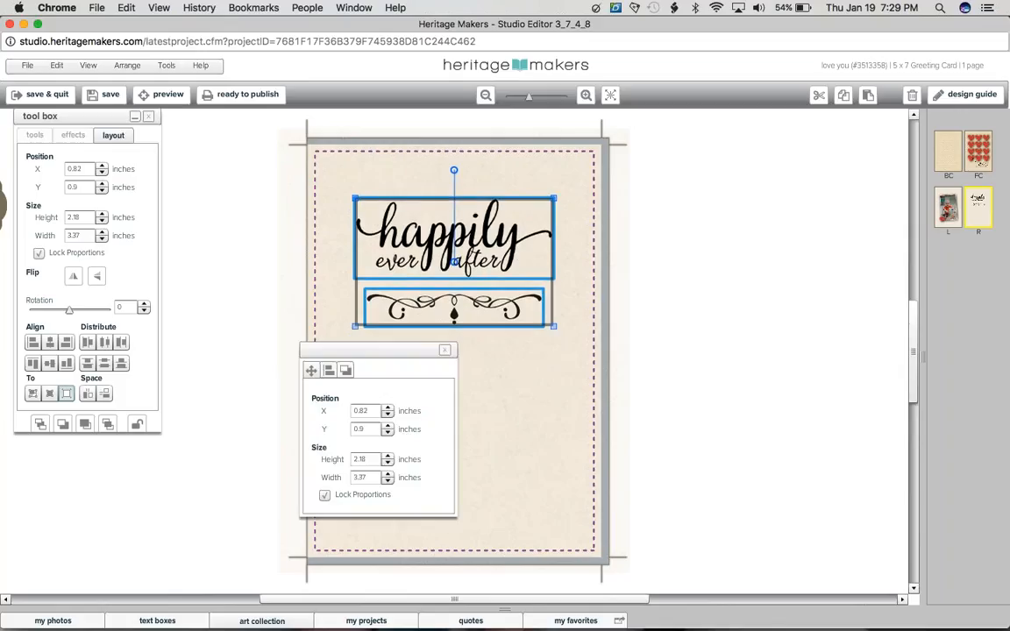
key("Escape")
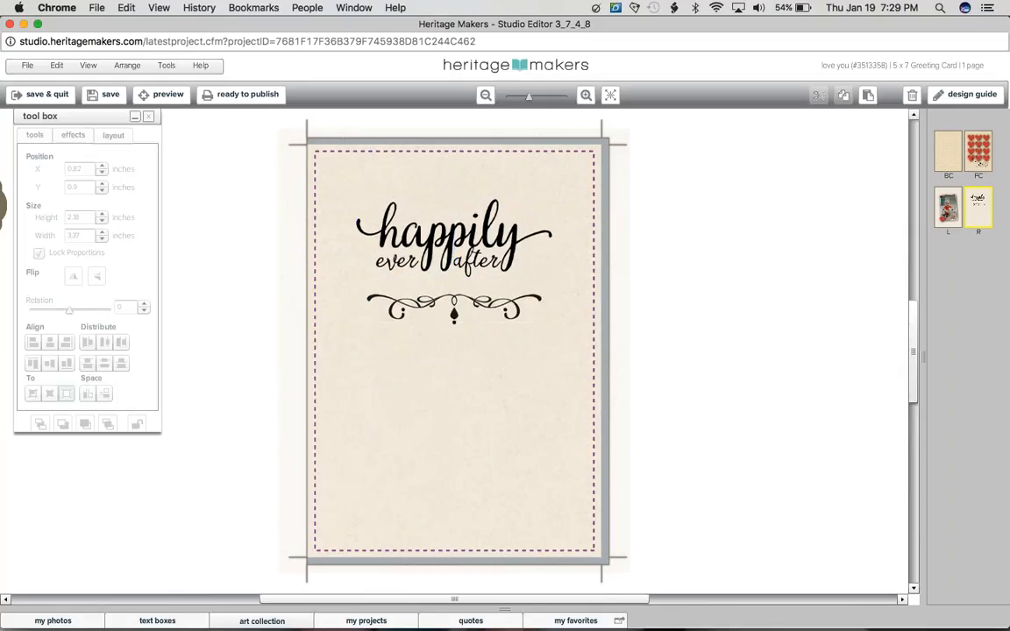
left_click(105, 94)
Step: Add a text box about 3 x 1.35 inches below the flourish
left_click(181, 619)
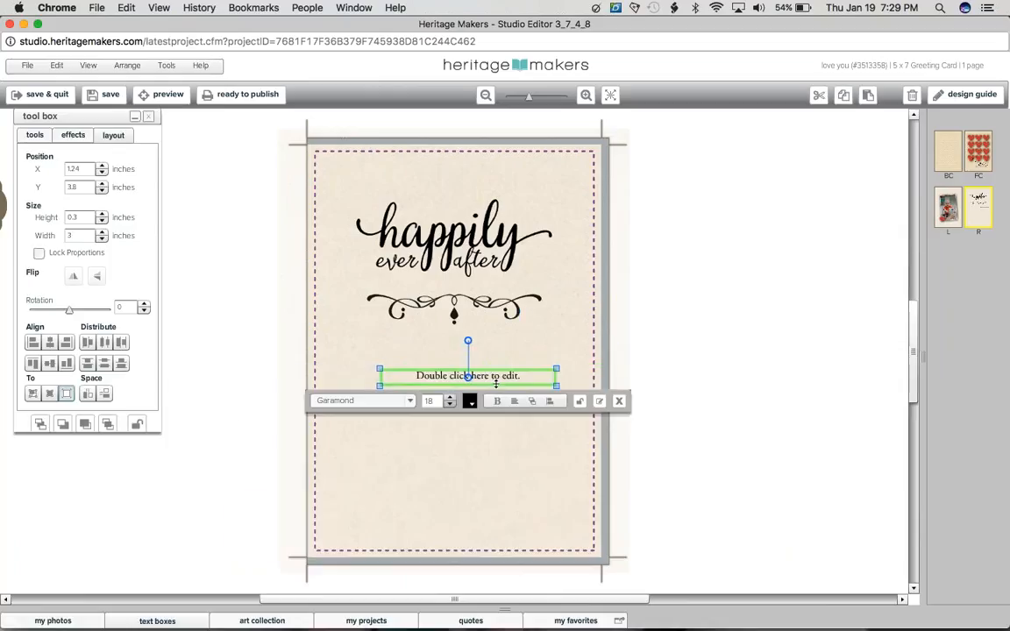
left_click_drag(496, 383, 496, 453)
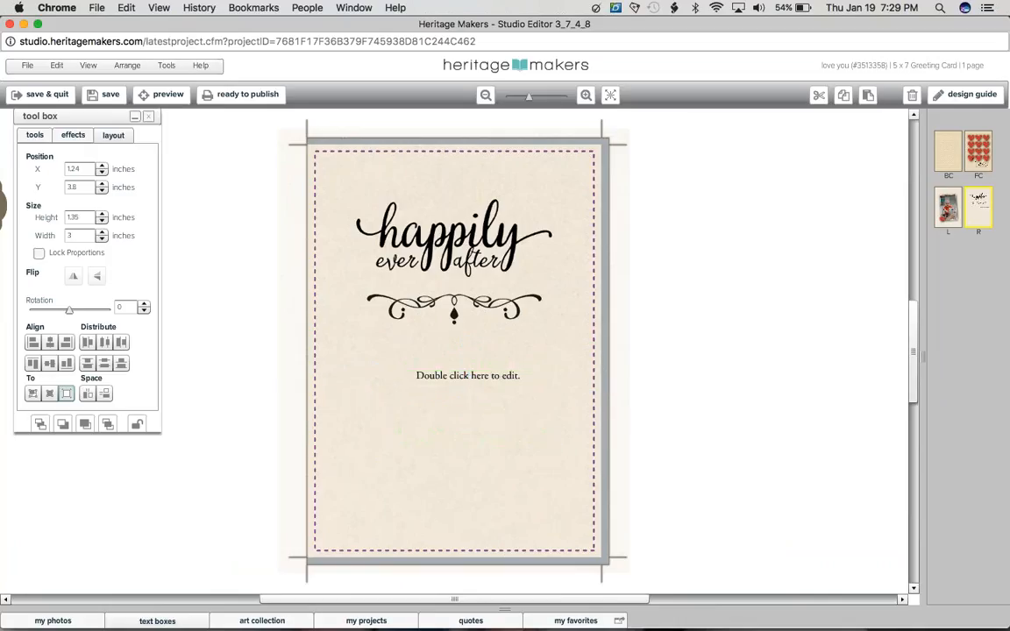
Step: Enter the recipient's first name in the text box, followed by ", you are the light of my life. I love you with all my heart."
double_click(468, 376)
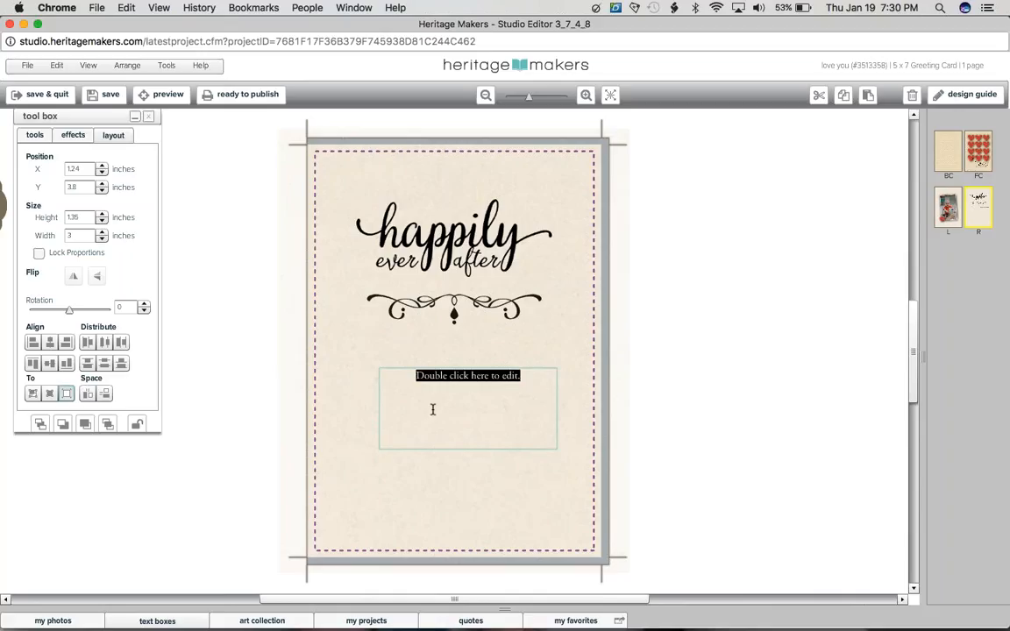
type("Aid")
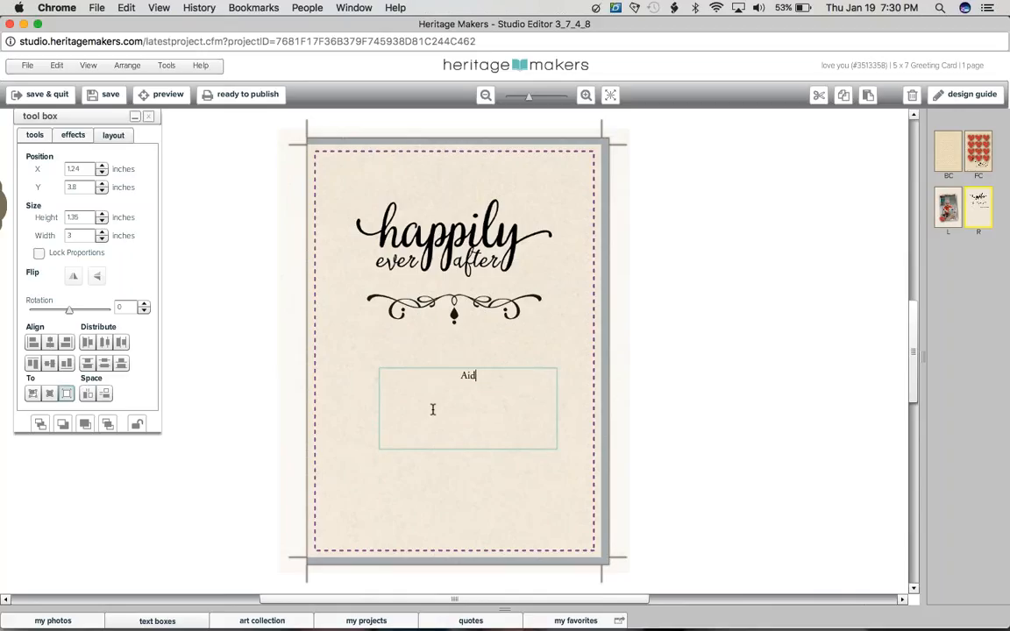
type("en, you are the ligh")
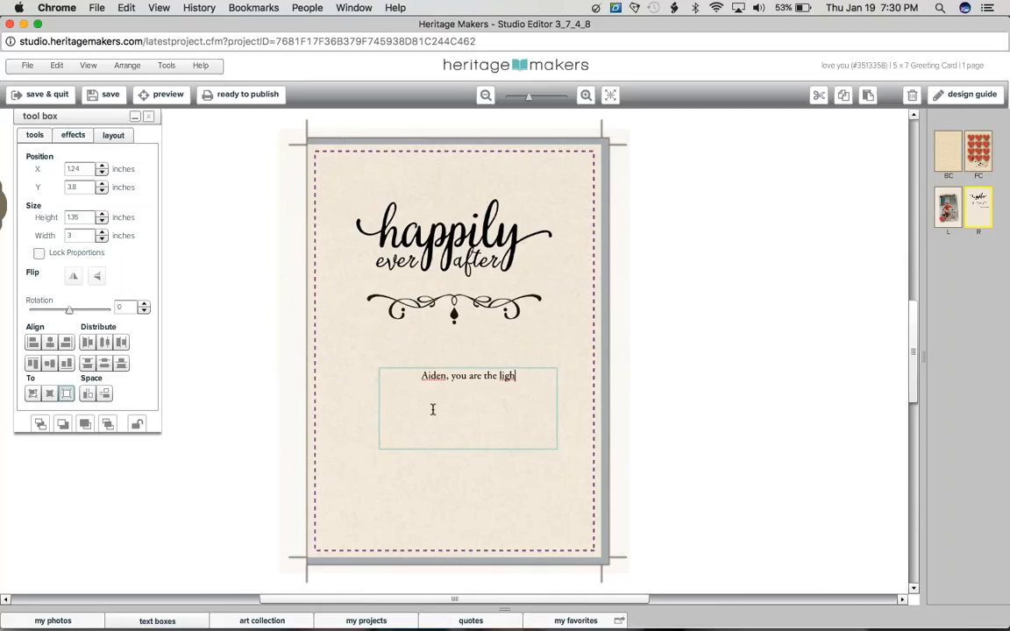
type("t of my life. I love you with")
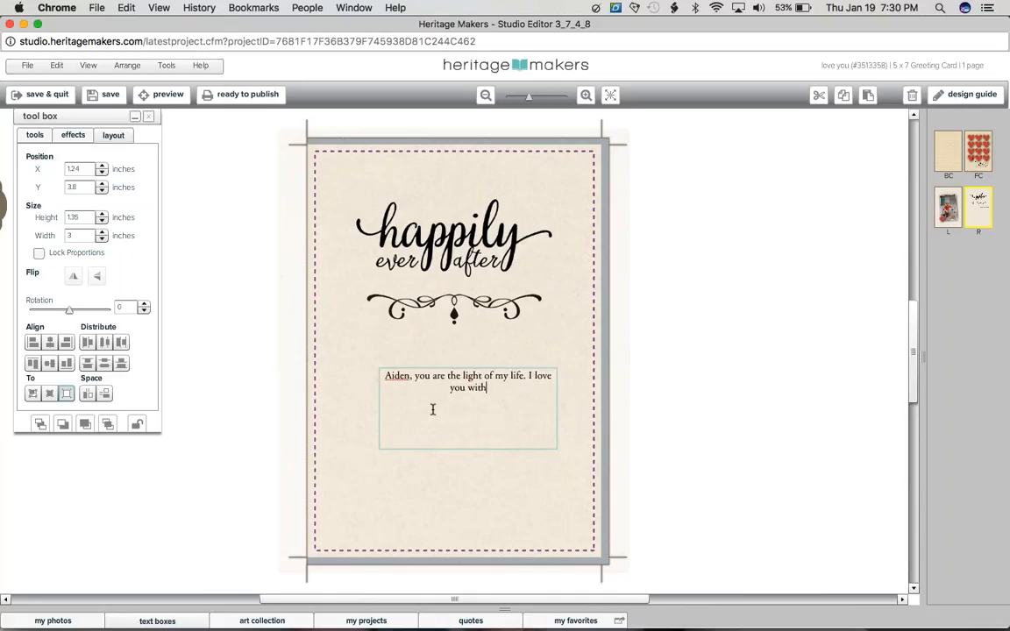
type(" all my hear.")
key("BackSpace")
type("t.")
left_click(280, 338)
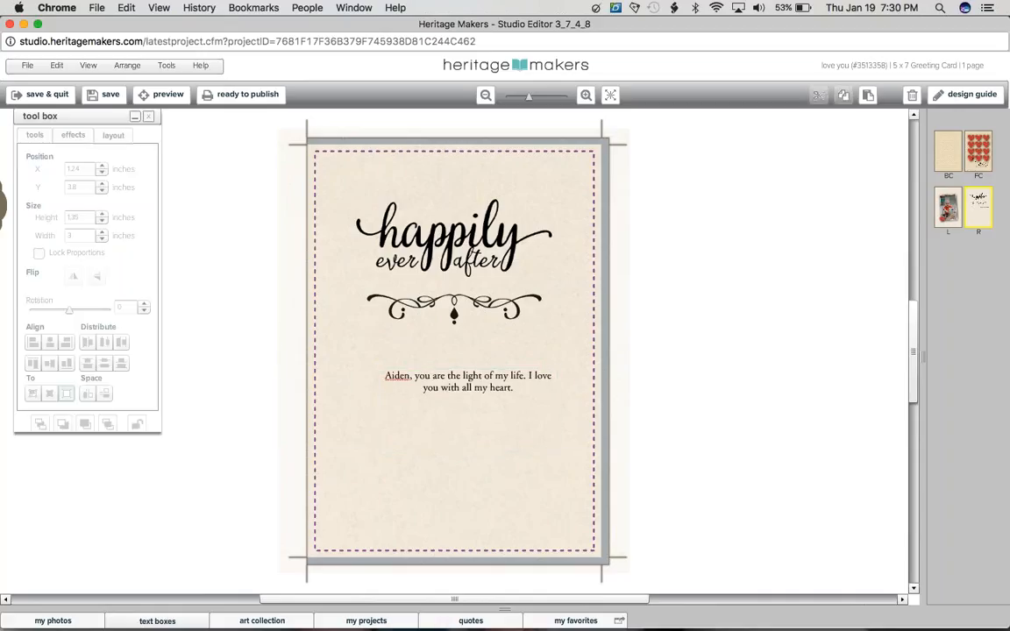
Step: Extend the message text box to about 1.85 inches high and set its font to Bell MT
left_click(474, 437)
left_click_drag(474, 438, 474, 466)
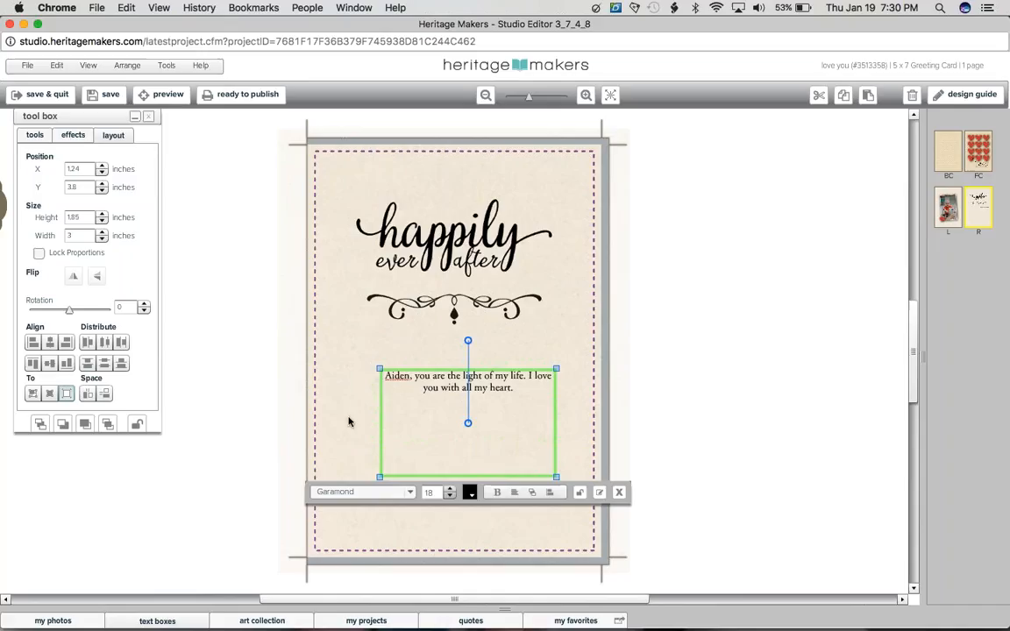
left_click(354, 493)
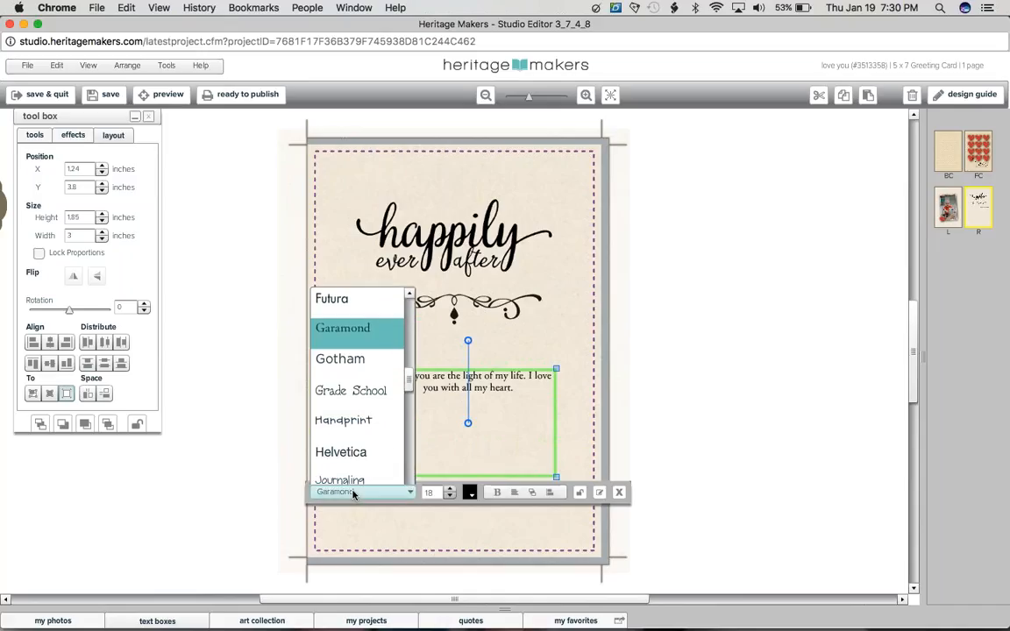
left_click_drag(409, 372, 408, 319)
left_click(337, 371)
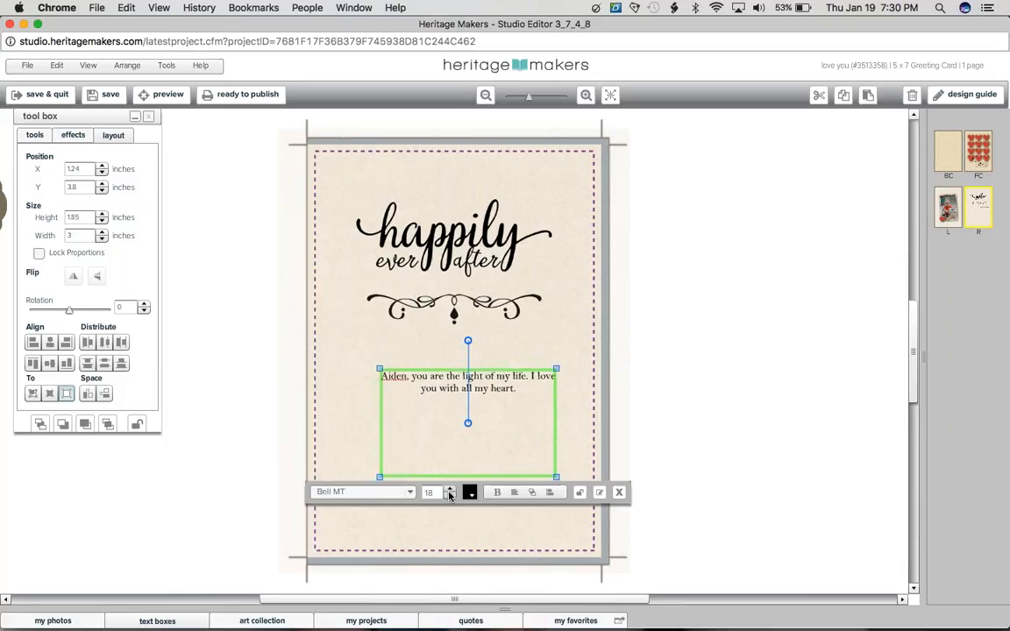
Step: Set the message's font size to 25
left_click(450, 496)
left_click(449, 490)
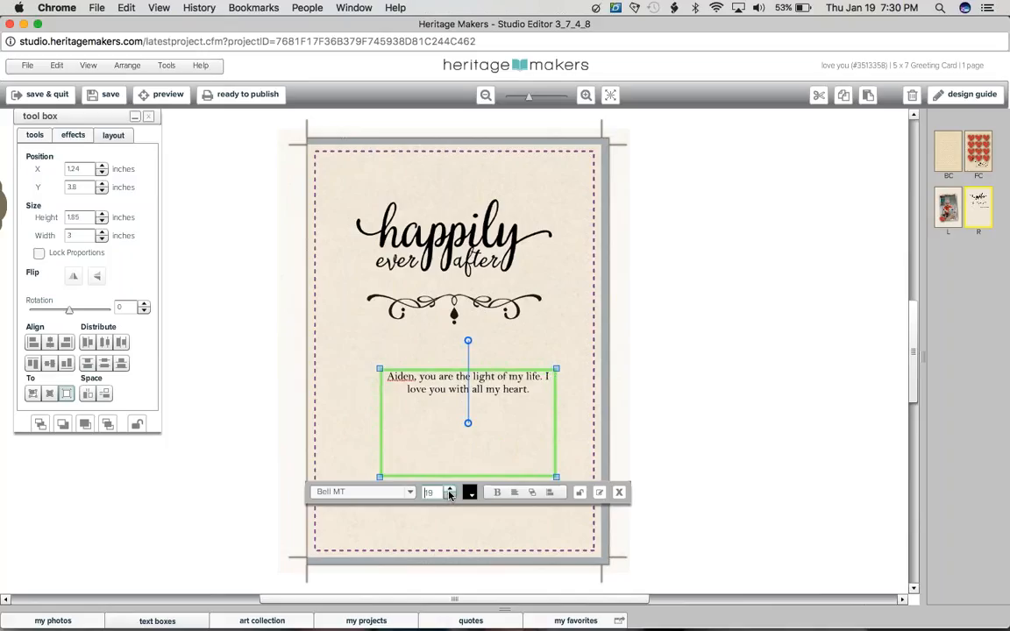
left_click(449, 489)
left_click(450, 490)
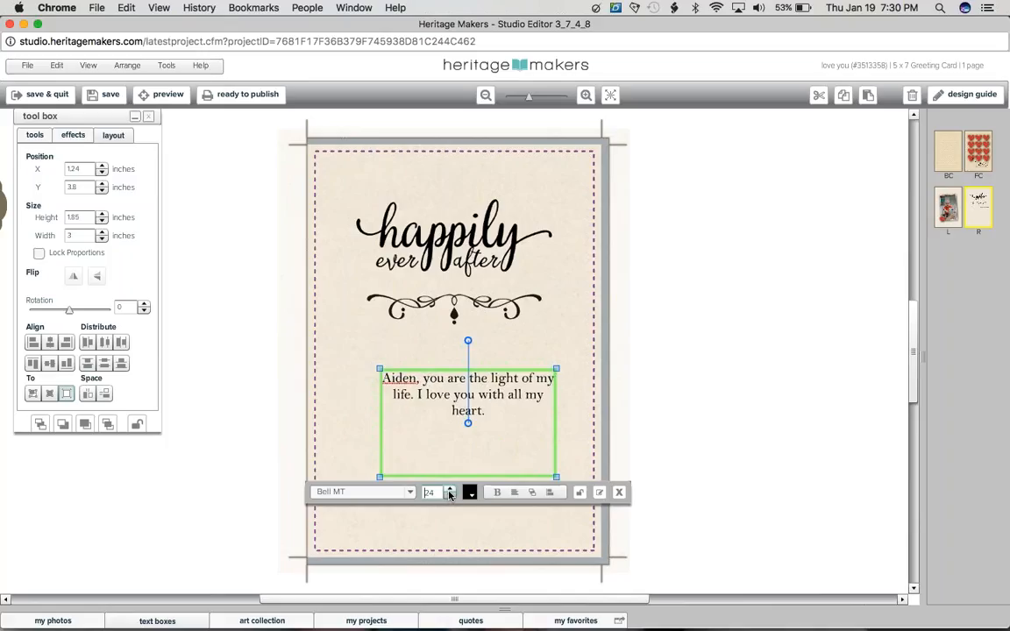
left_click(450, 490)
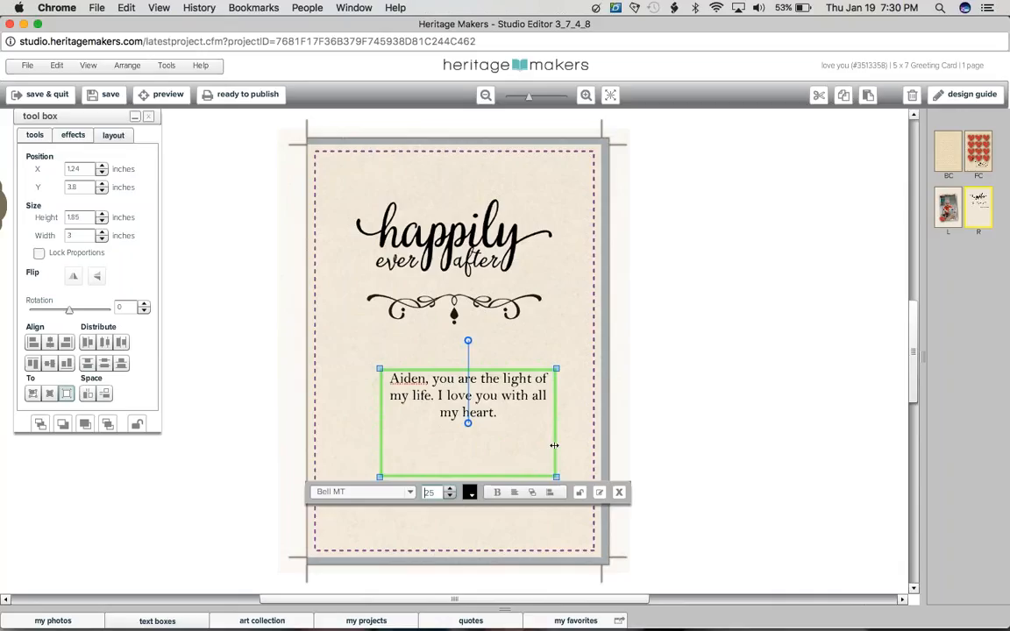
Step: Resize the message text box to about 3.4 x 0.98 inches and move it to about X 0.88, Y 3.64 inches
left_click_drag(553, 446, 578, 431)
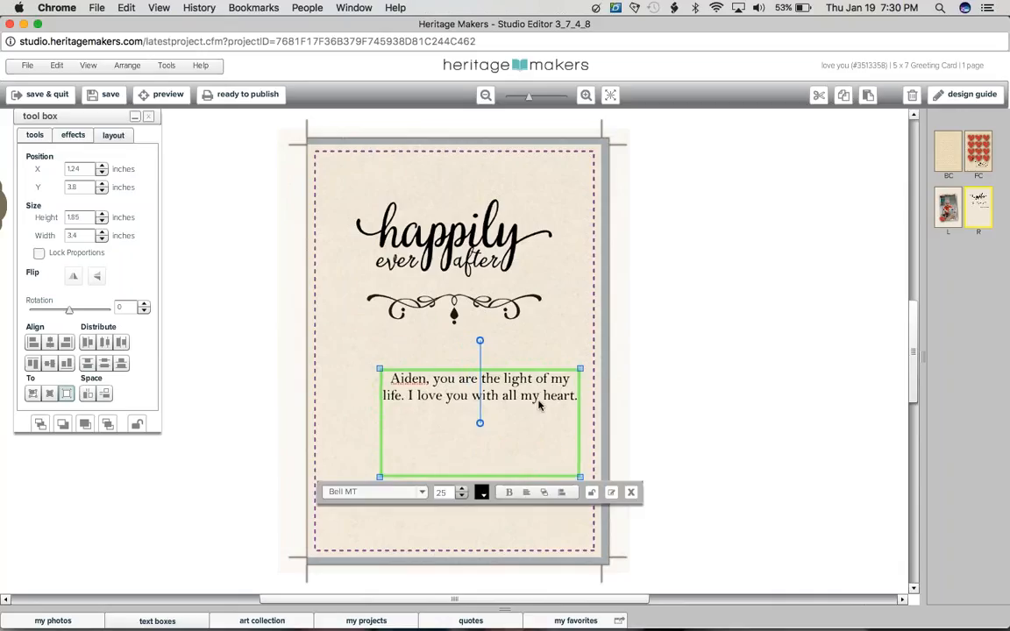
left_click_drag(538, 404, 518, 395)
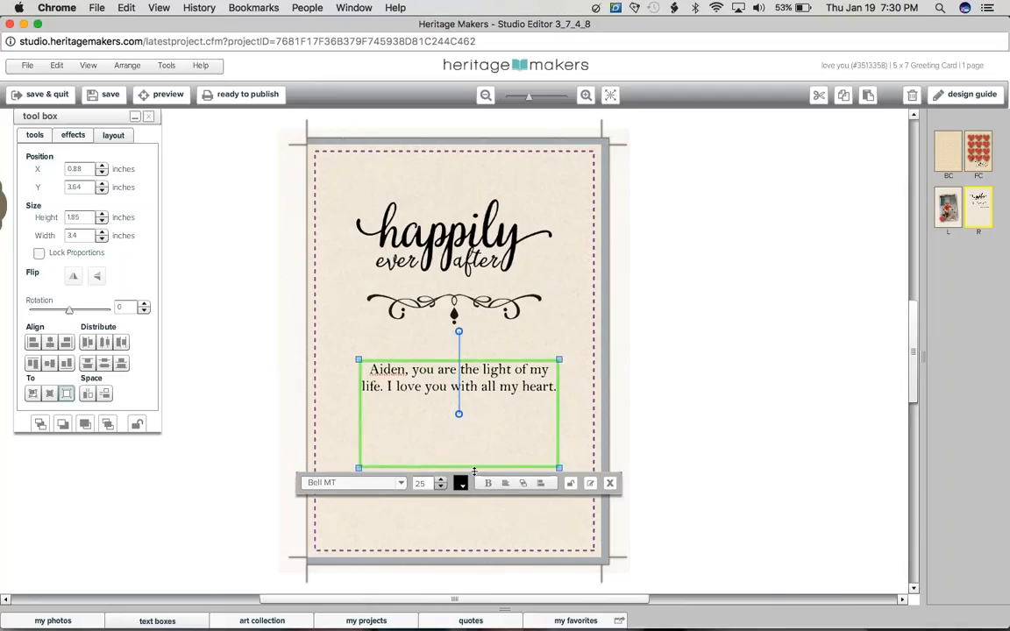
left_click_drag(473, 470, 474, 417)
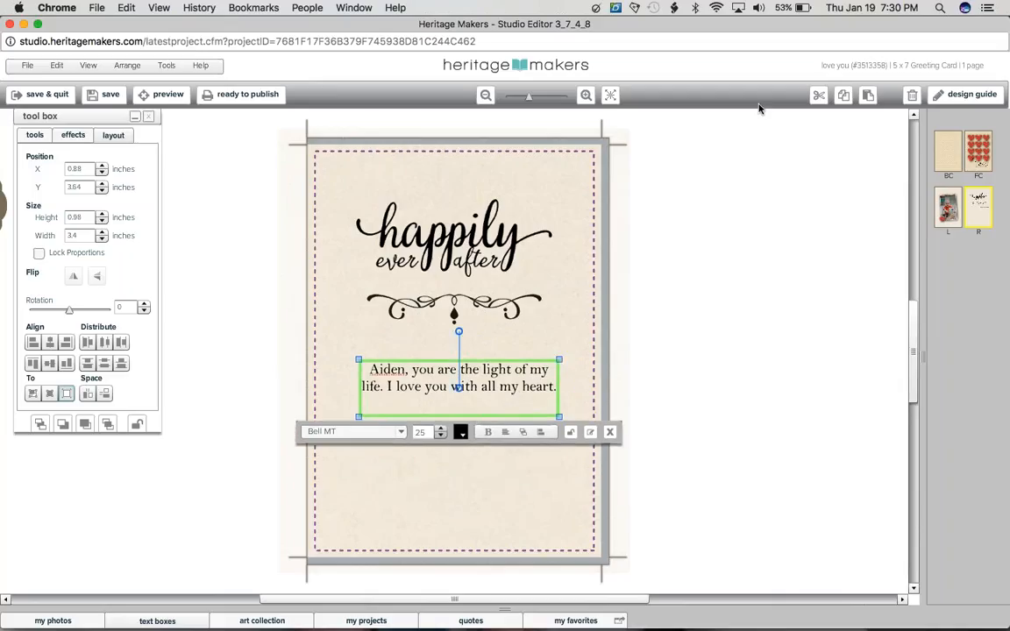
Step: Duplicate the message text box and place the copy below the original at about X 0.92, Y 4.81 inches
left_click(862, 99)
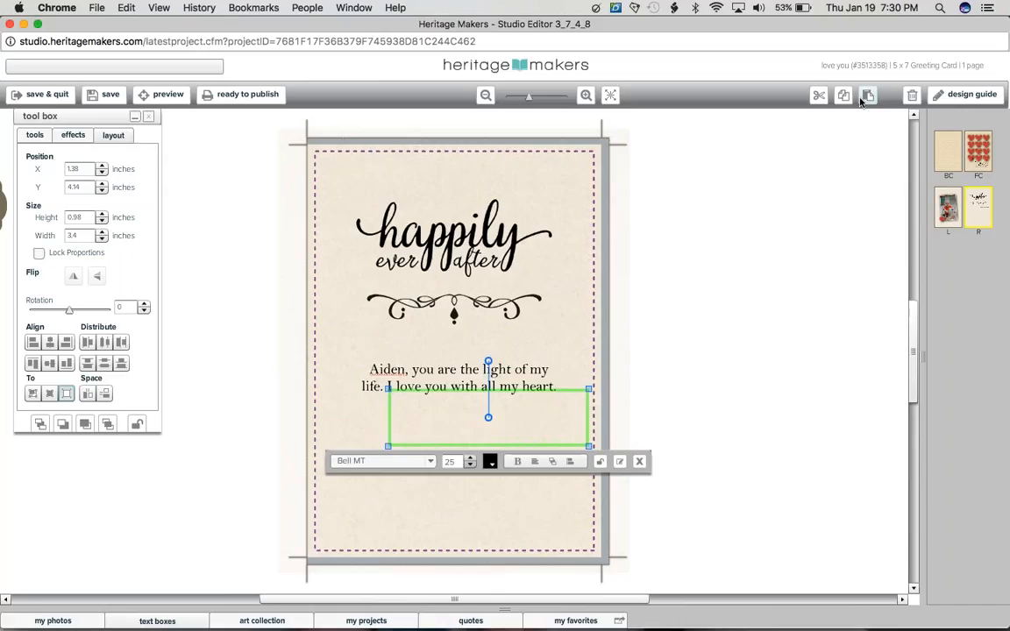
left_click_drag(474, 407, 446, 448)
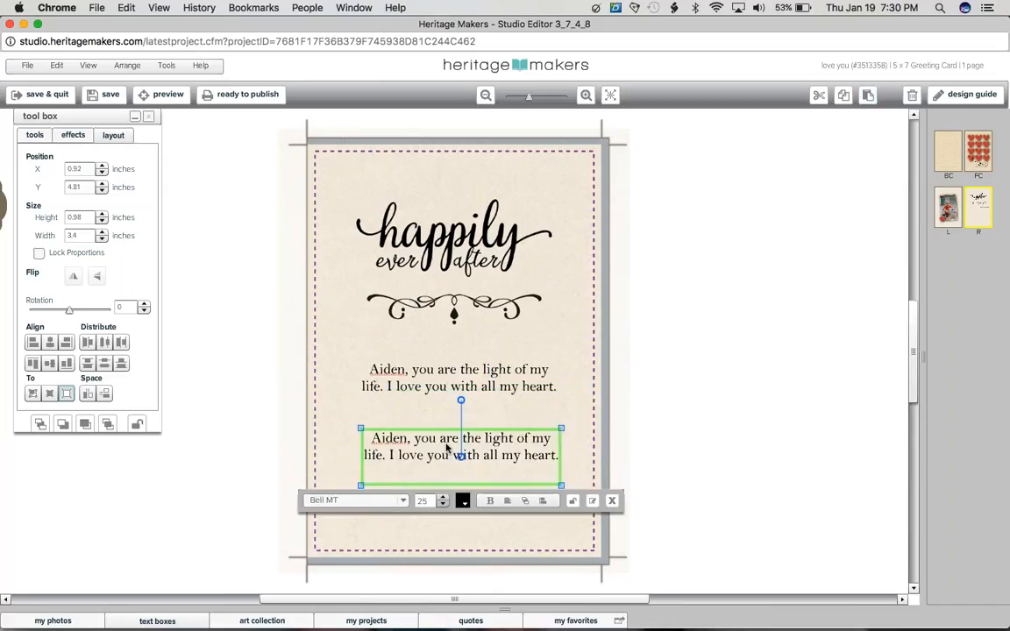
Step: Replace the text in the duplicated message box with "With all my love," and "Mommy" on the line below
double_click(446, 448)
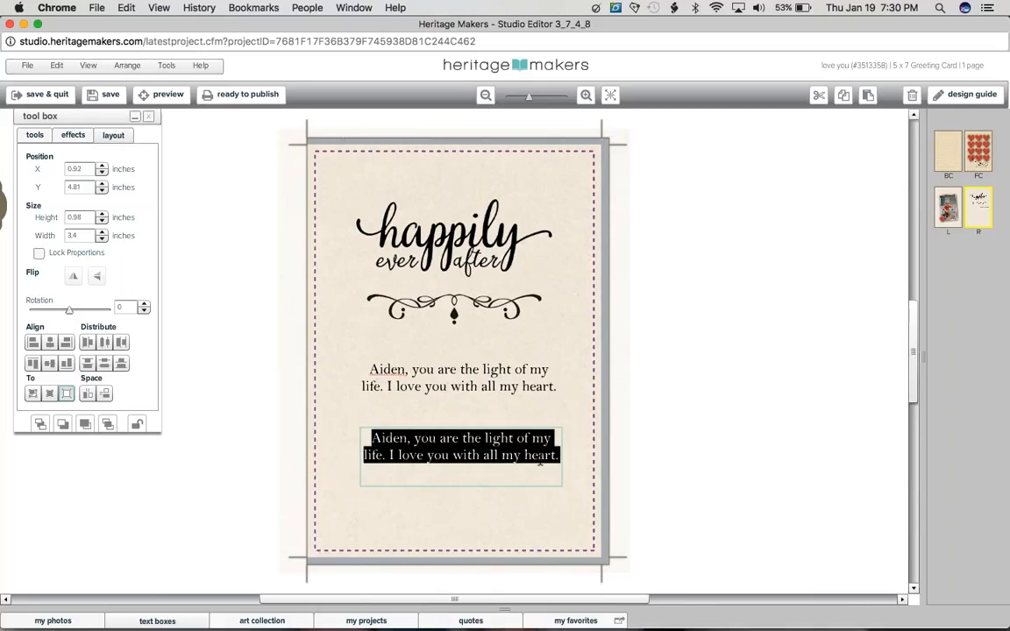
type("With all")
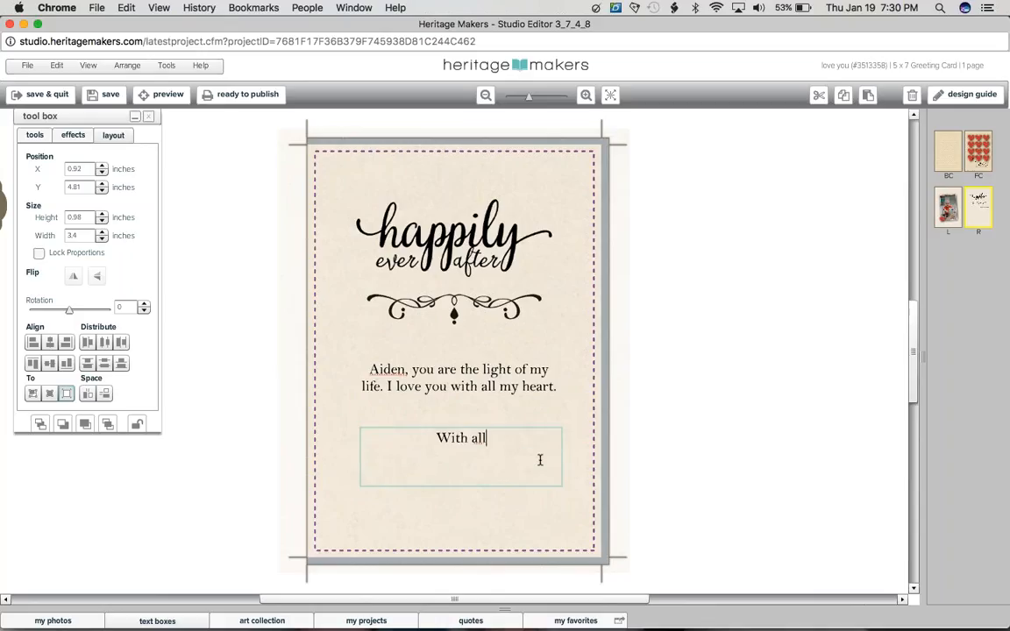
type(" my love,")
key("Return")
type("Mo")
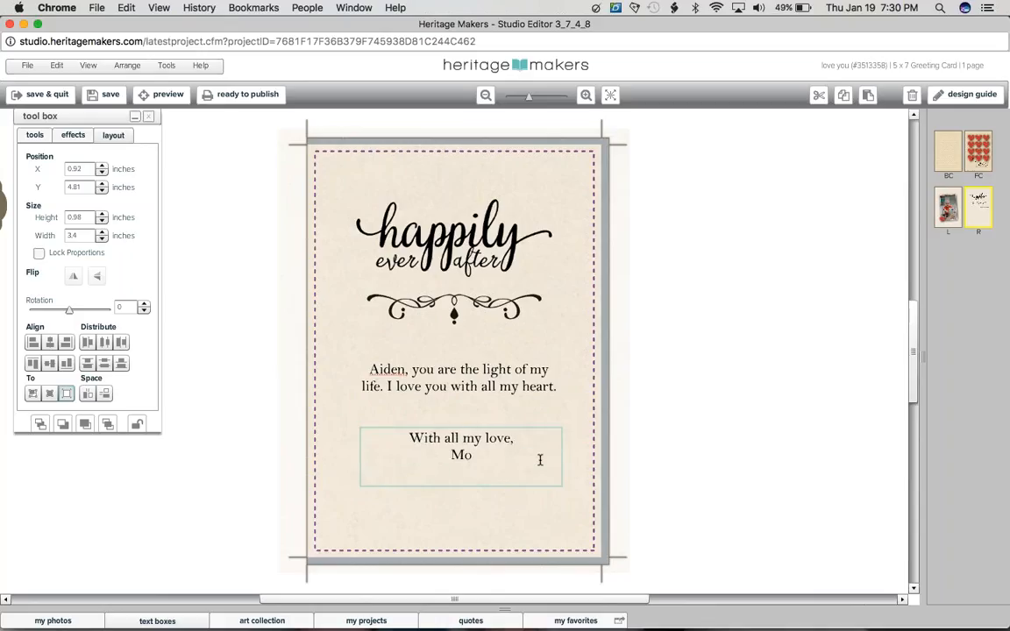
type("mmy")
key("Escape")
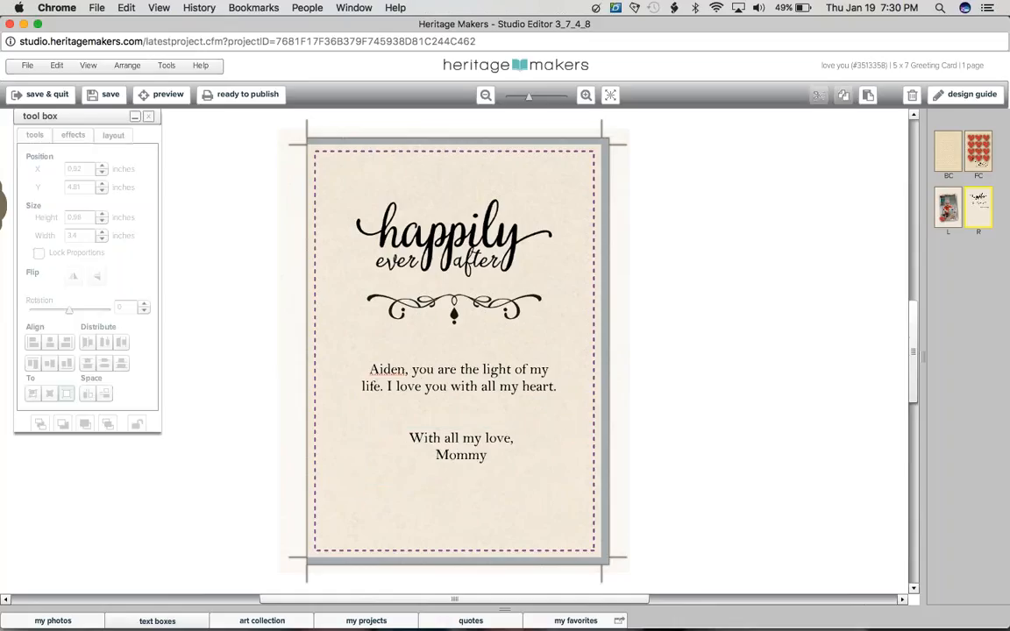
Step: Select the message and closing text boxes together and center them horizontally on the page
left_click(457, 387)
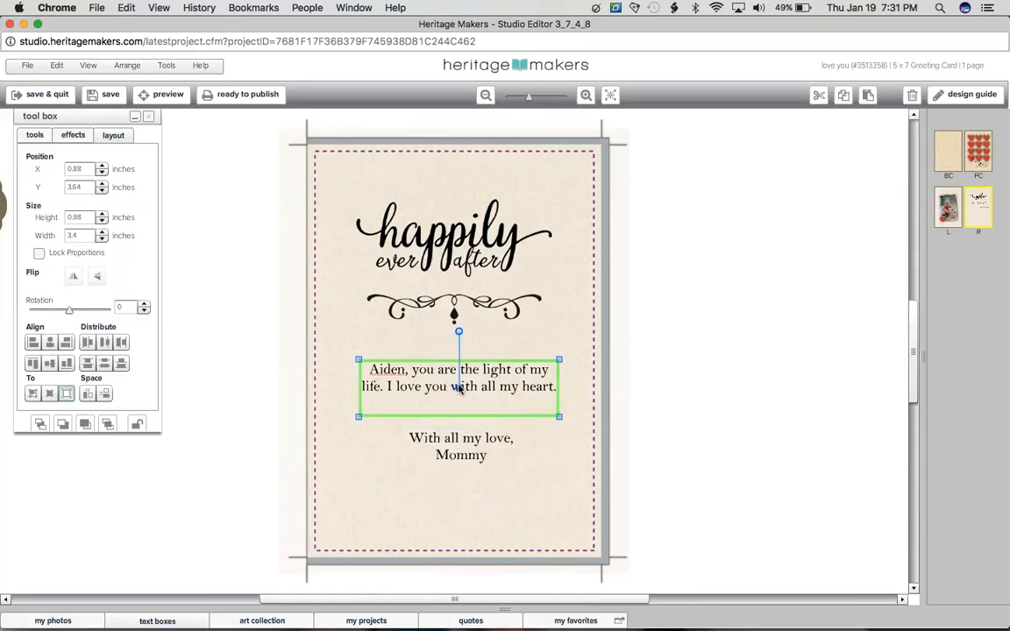
left_click(456, 387)
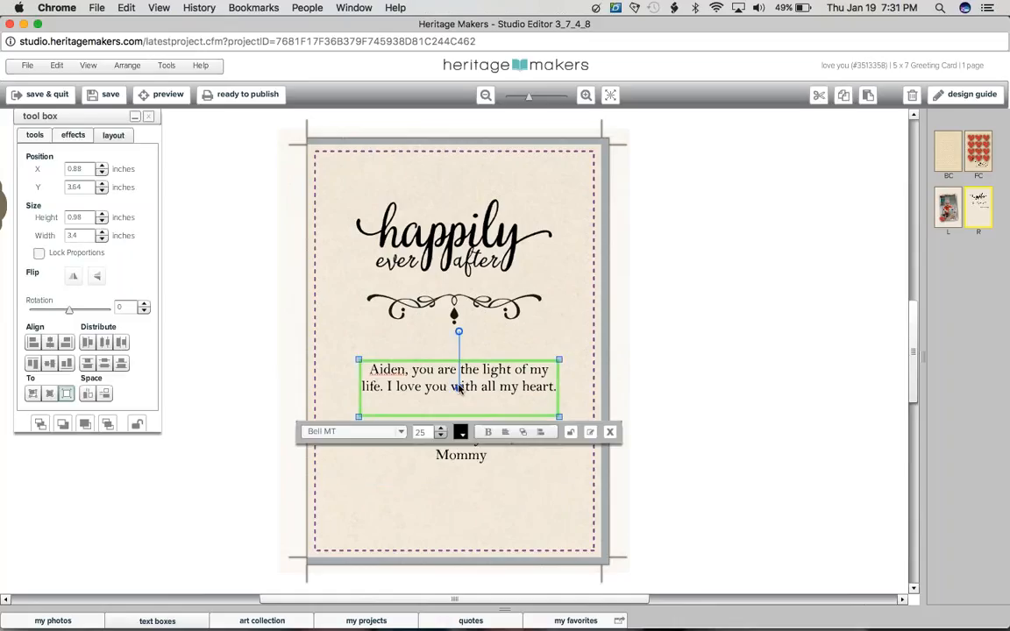
left_click(461, 456, "shift")
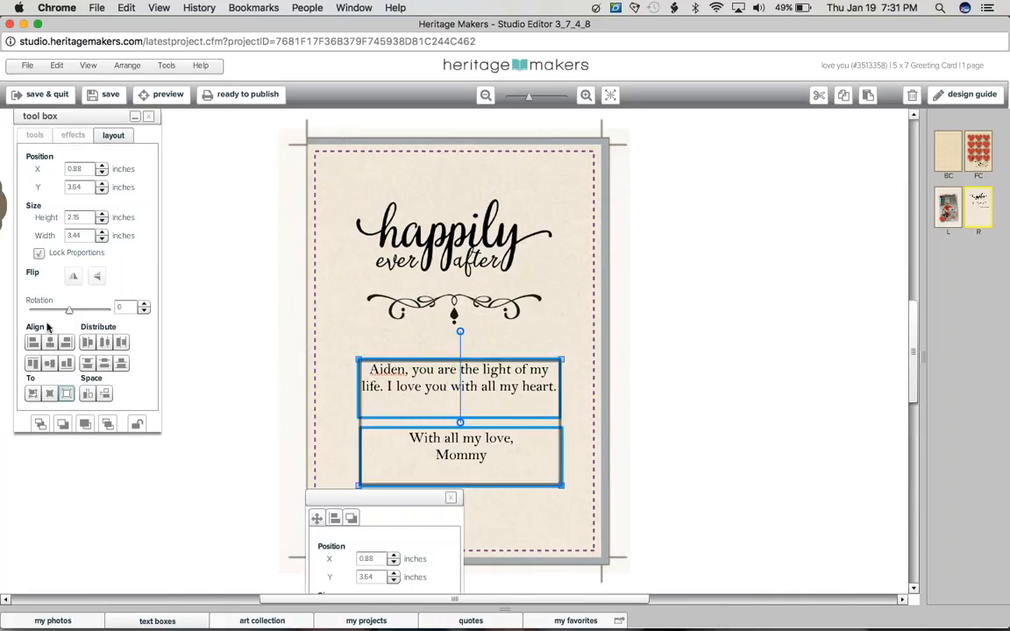
left_click(50, 342)
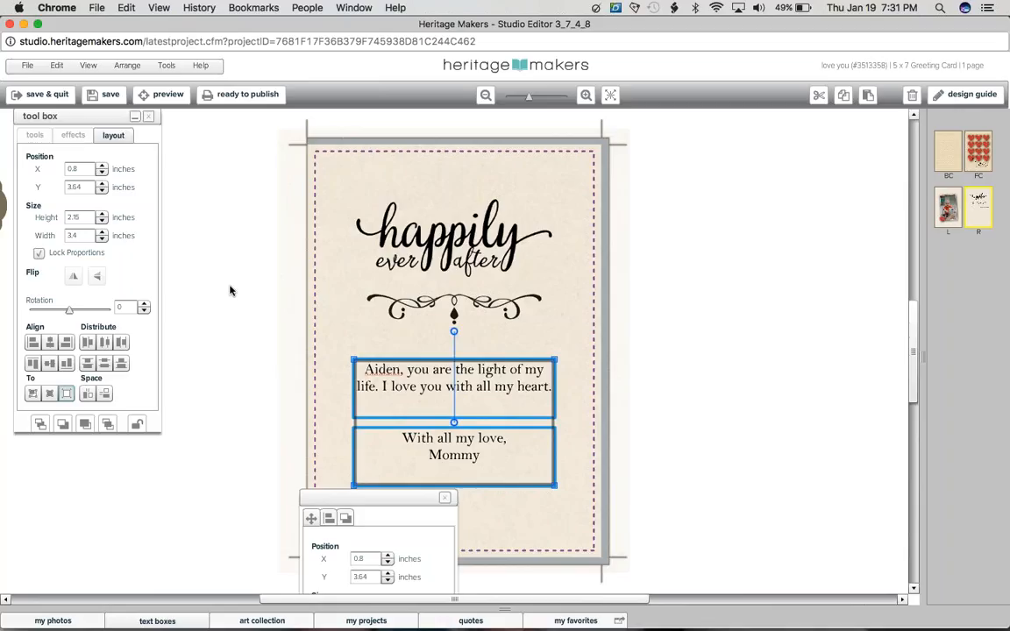
left_click(231, 290)
Step: Move the message and closing text boxes down together to Y 3.94 inches
left_click(455, 390)
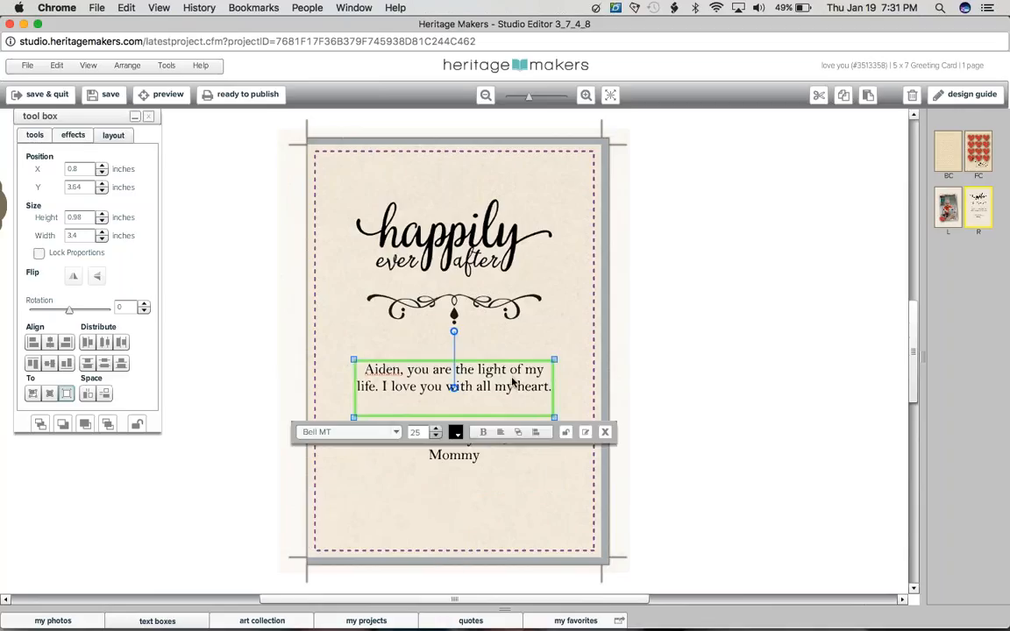
left_click(465, 470, "shift")
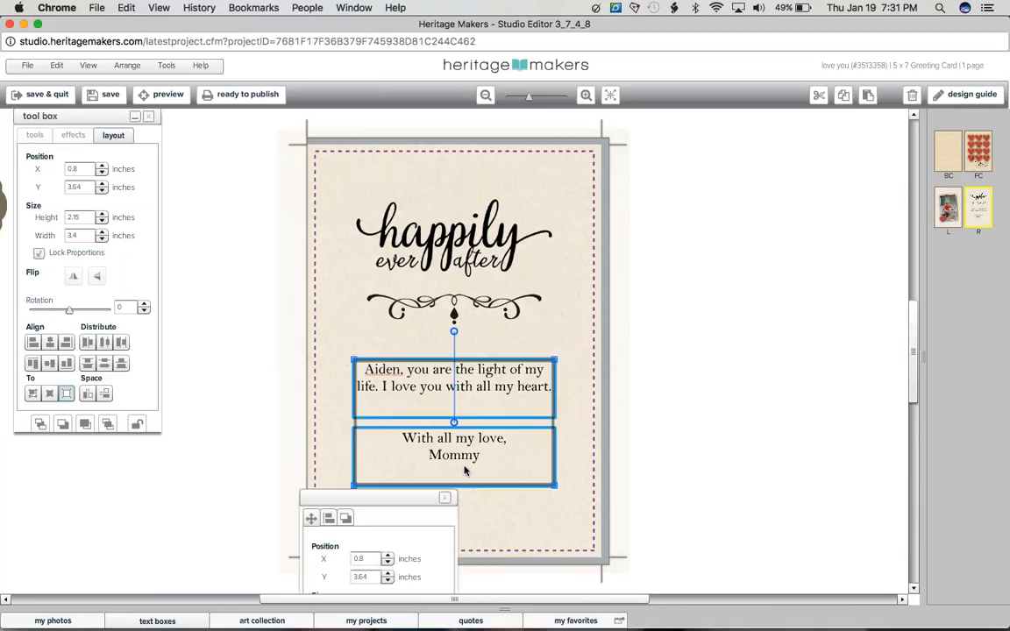
key("Down")
key("Down")
key("Down")
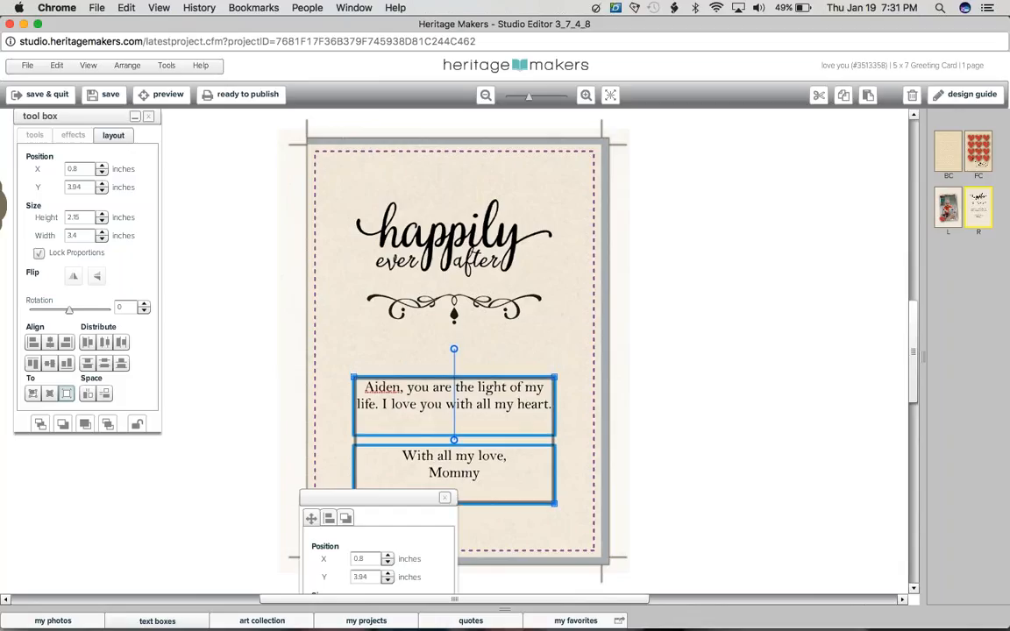
Step: Delete the small line with the couple's names and date under "love you" on the front cover
left_click(941, 216)
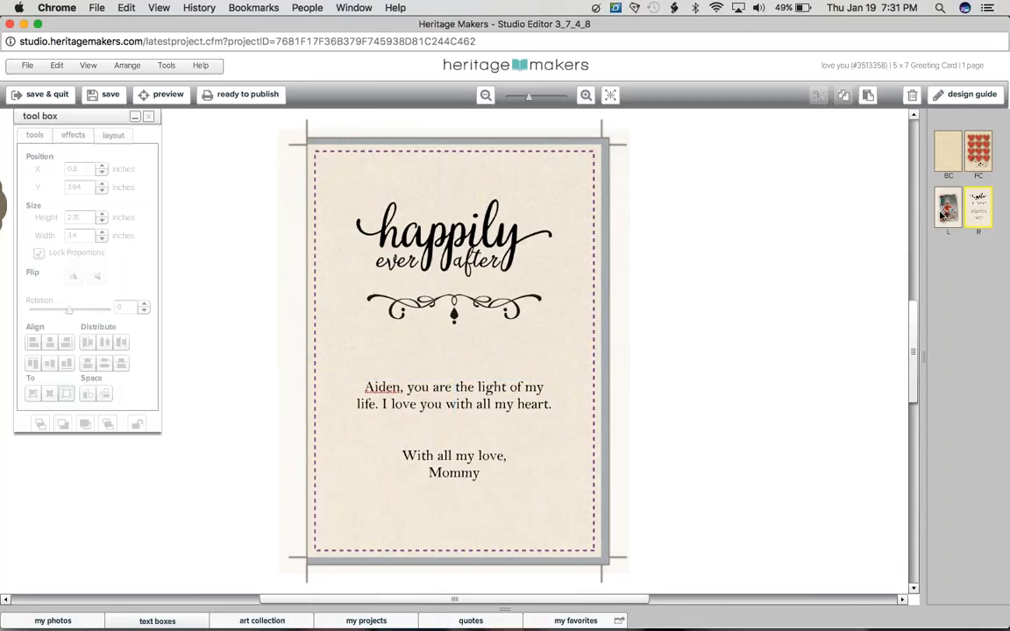
left_click(941, 216)
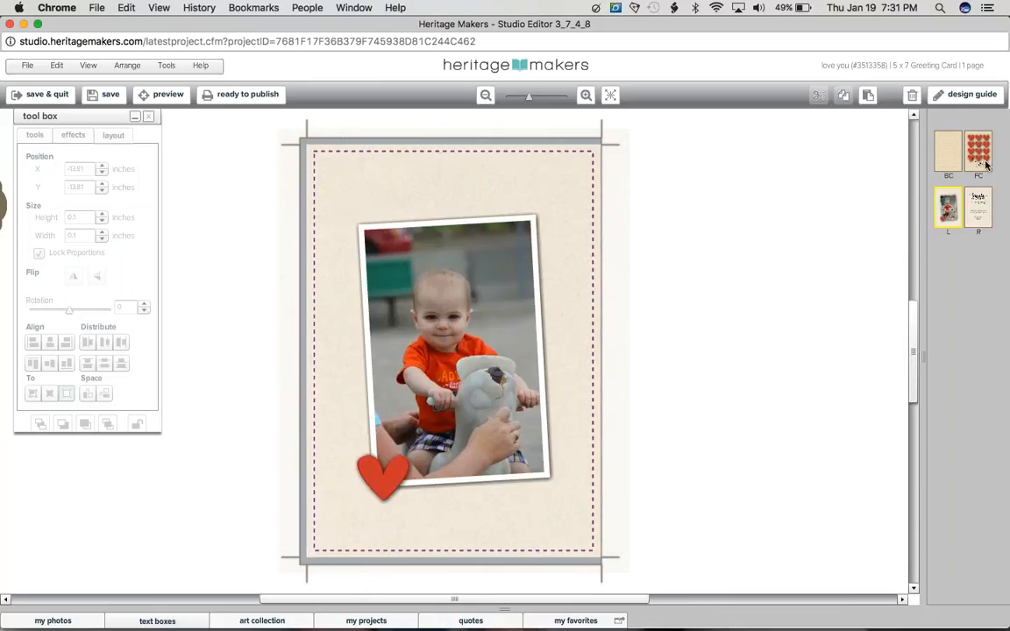
left_click(985, 164)
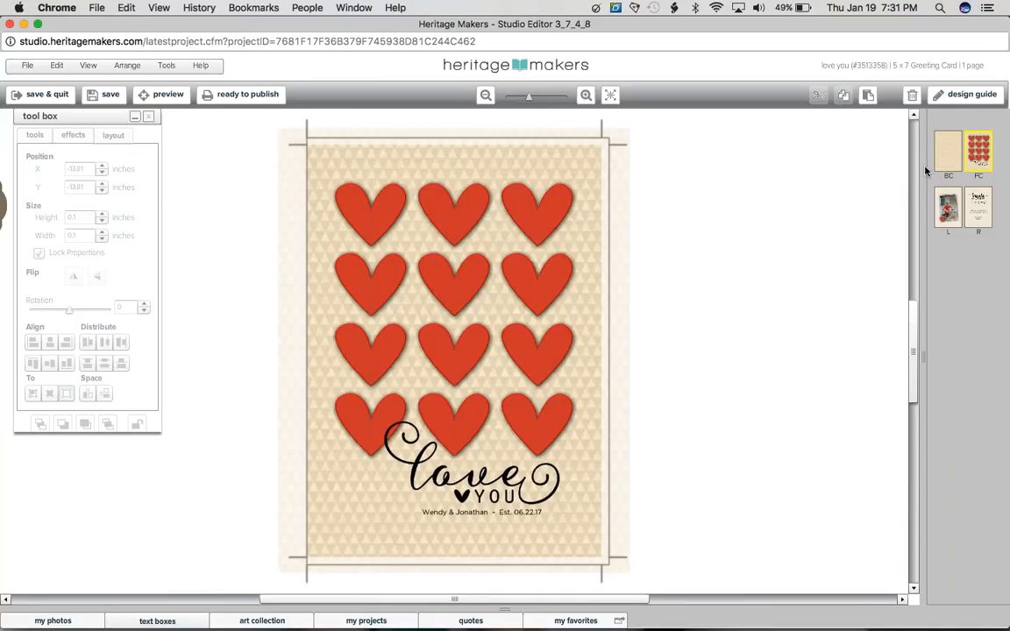
left_click(477, 517)
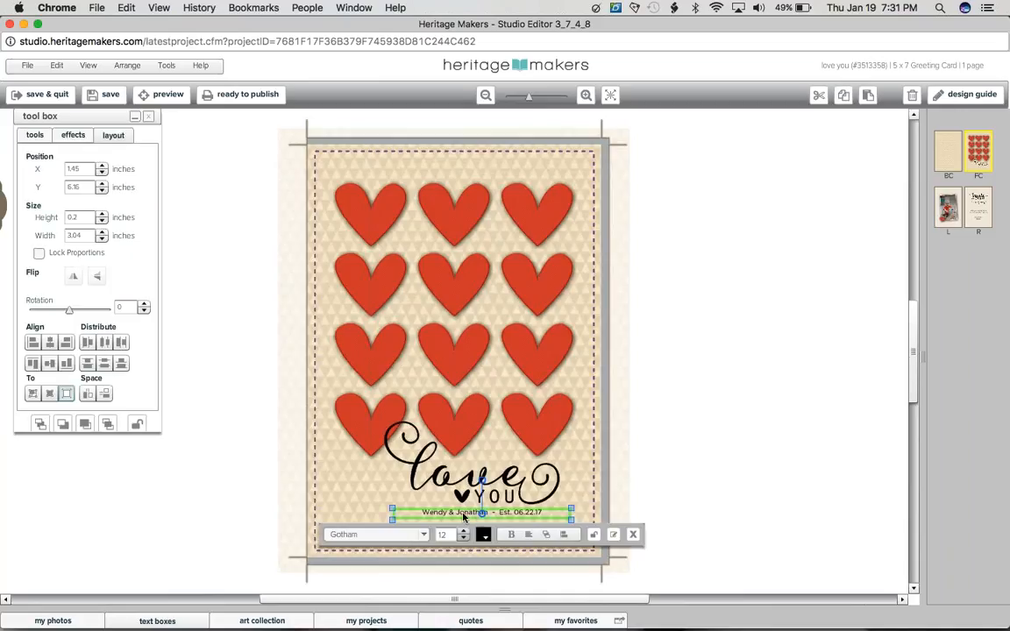
left_click(622, 476)
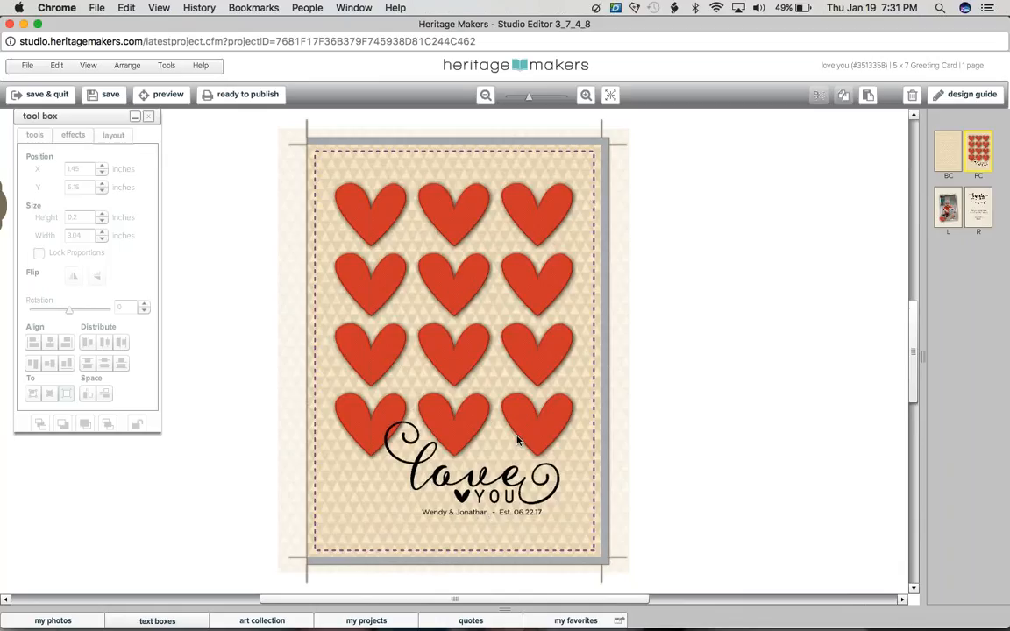
left_click(451, 517)
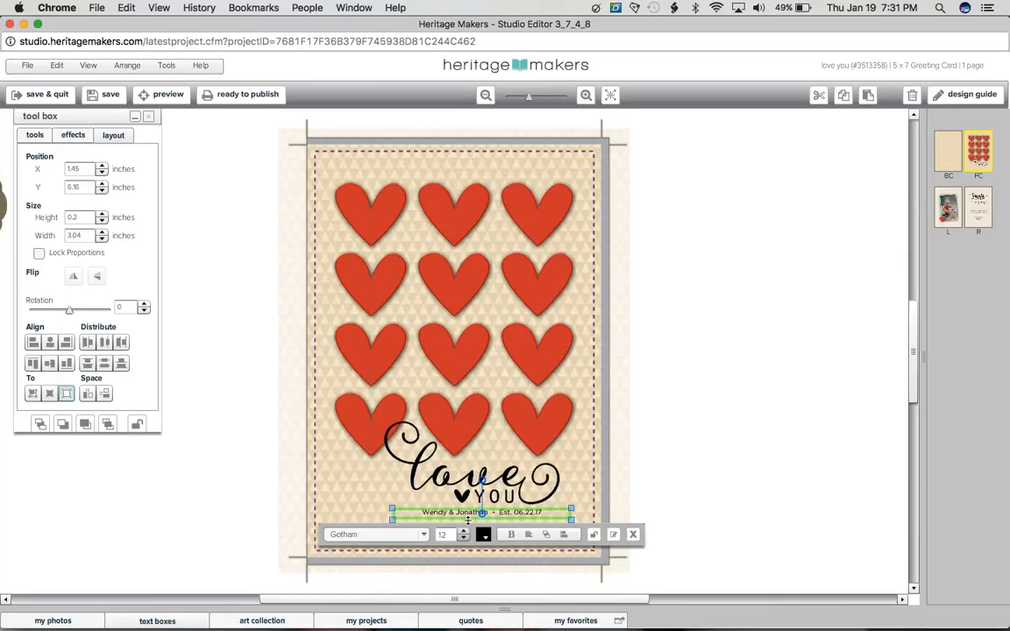
key("Delete")
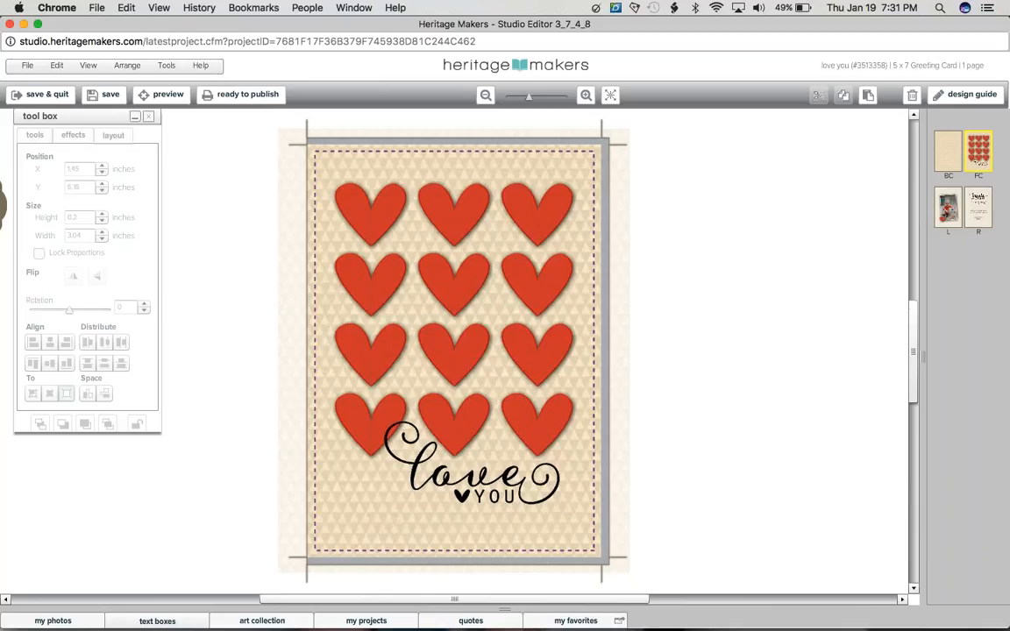
Step: Review the inside message page and the front cover, and close the greeting card's editor window
left_click(976, 217)
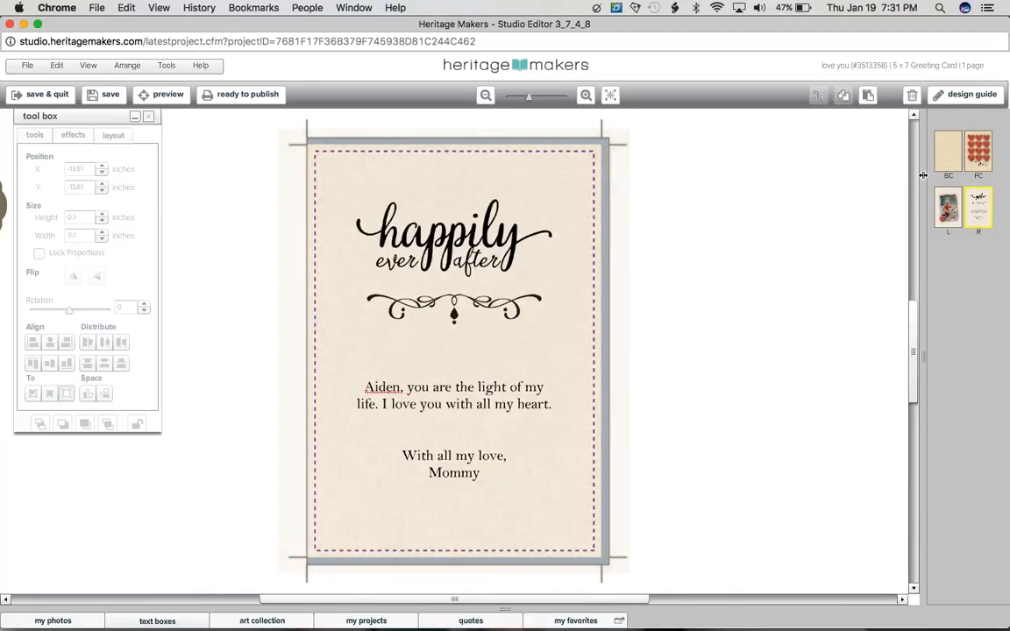
left_click(978, 150)
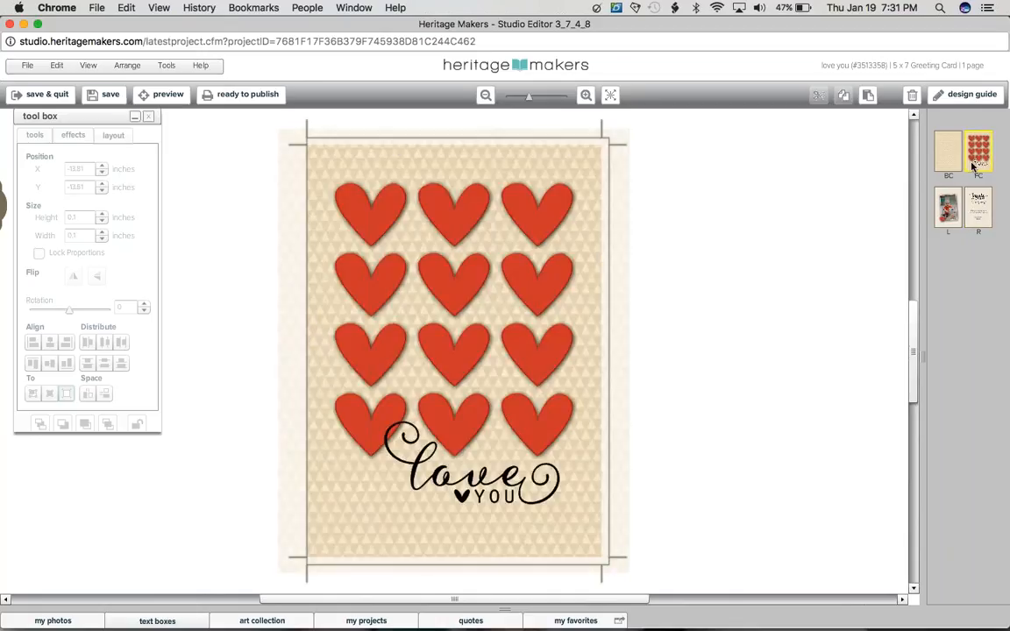
left_click(977, 207)
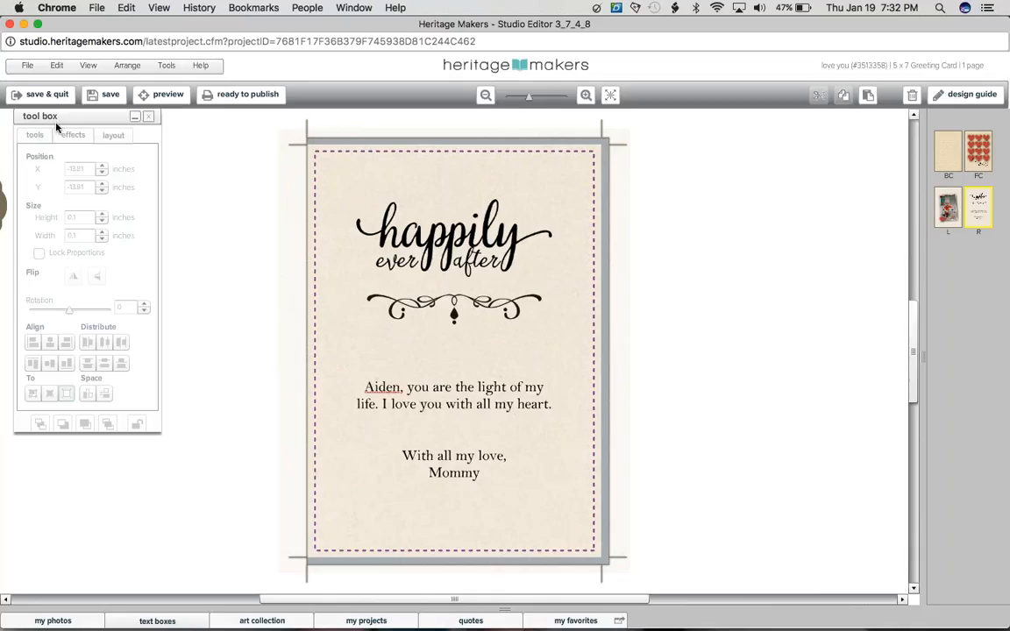
left_click(10, 24)
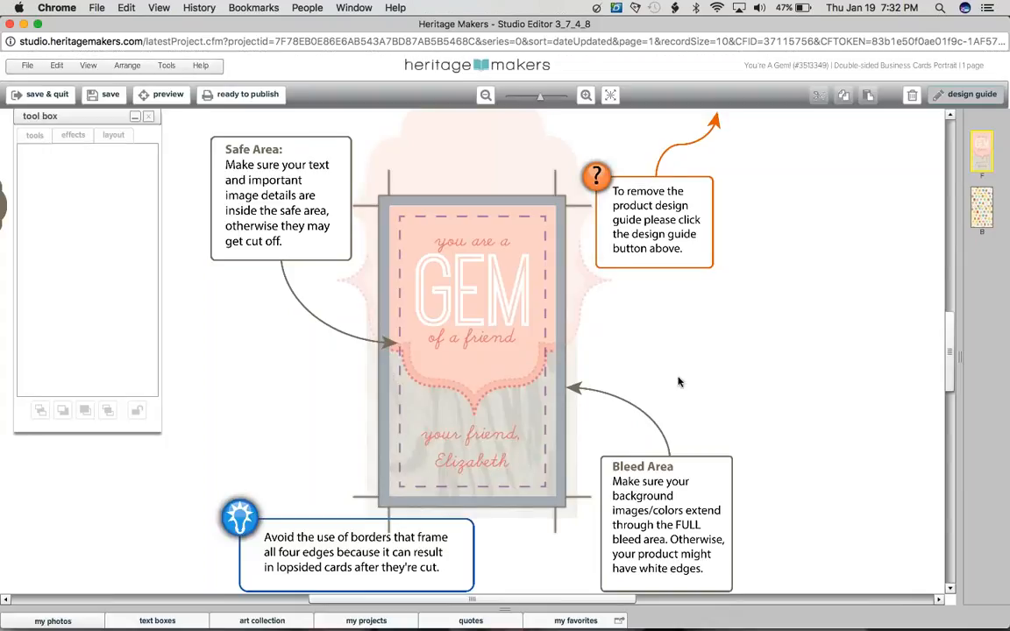
Step: Examine the safe and bleed areas of the "You're A Gem!" business card with the design guide hidden and shown
left_click(954, 96)
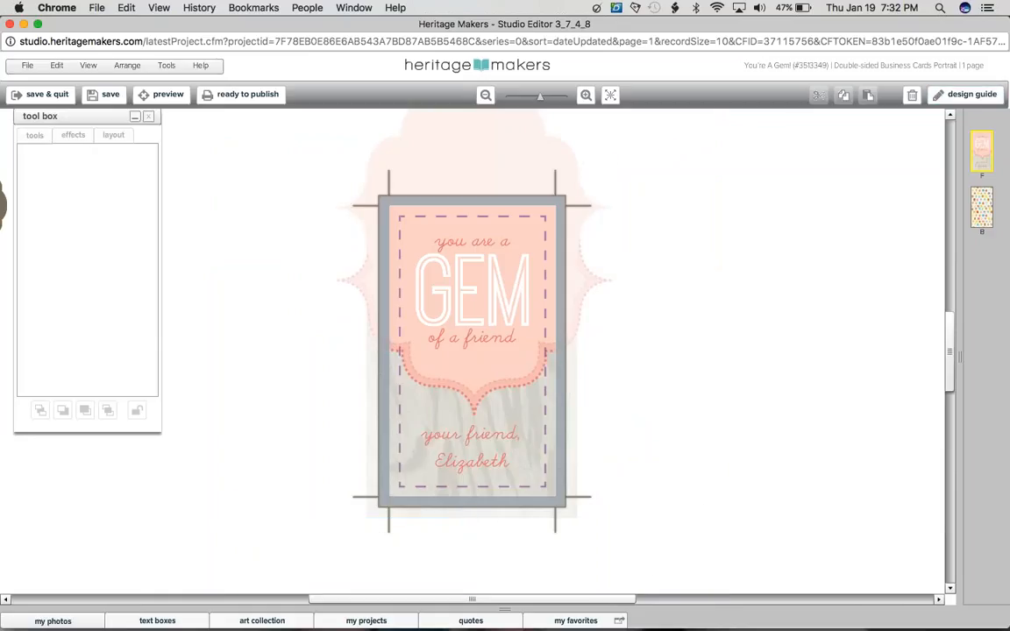
scroll(480, 343, "up", 3)
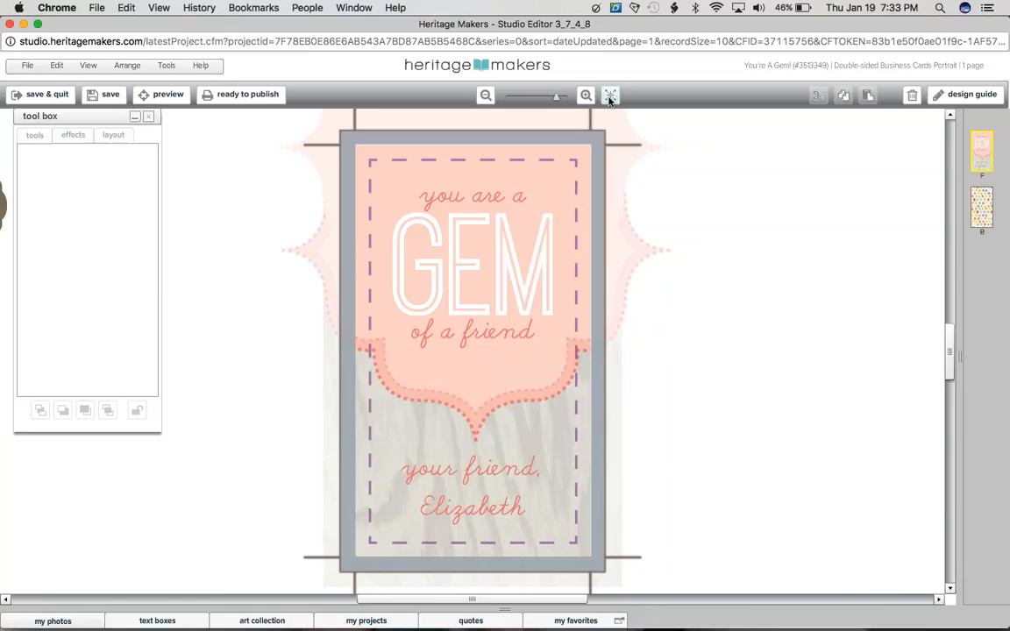
left_click(955, 98)
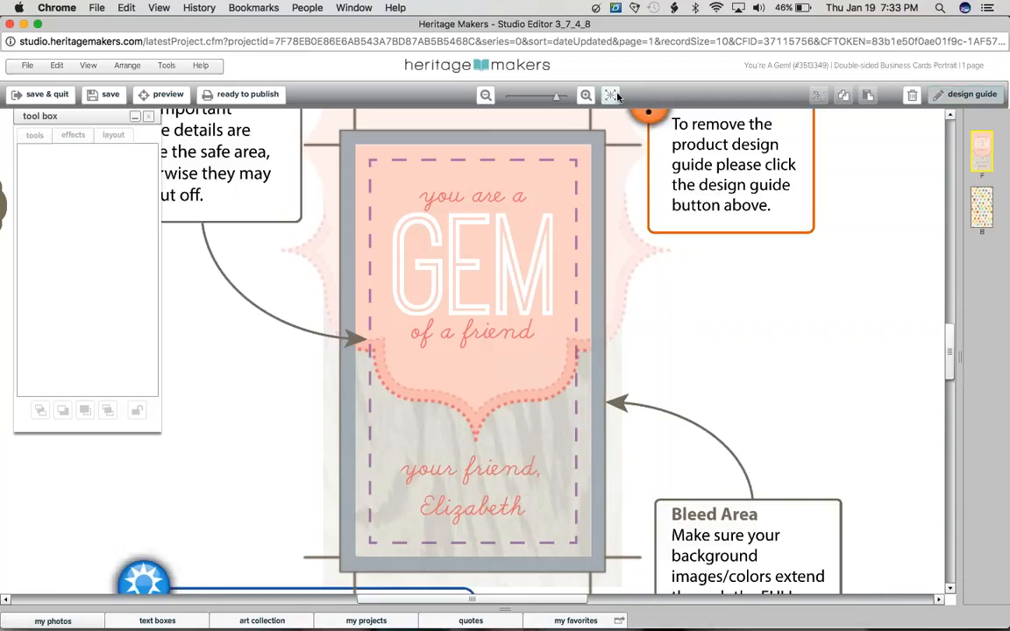
left_click(611, 95)
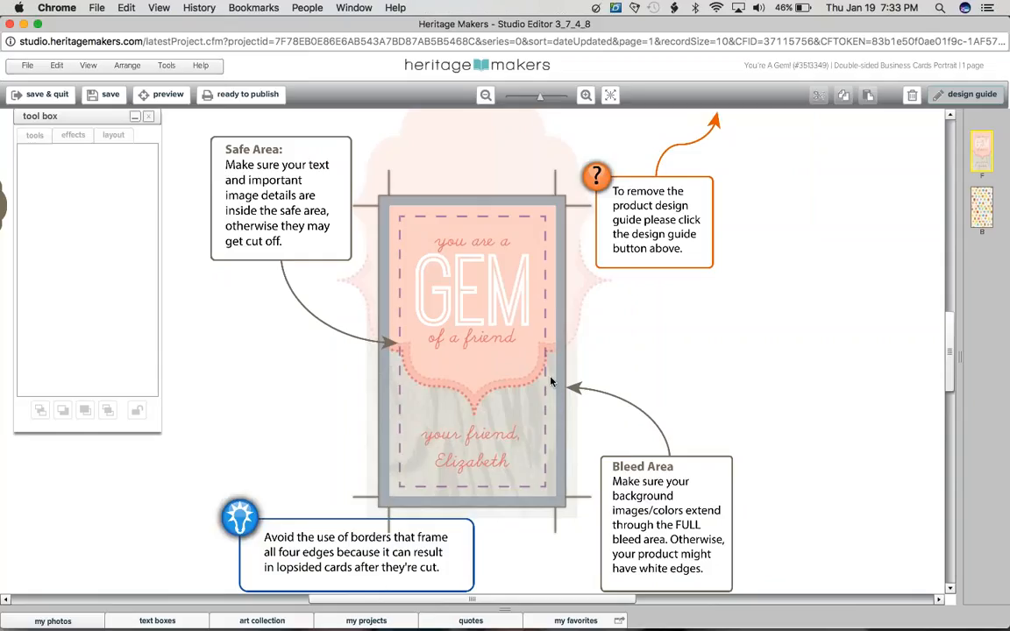
left_click(540, 99)
left_click_drag(540, 103, 534, 102)
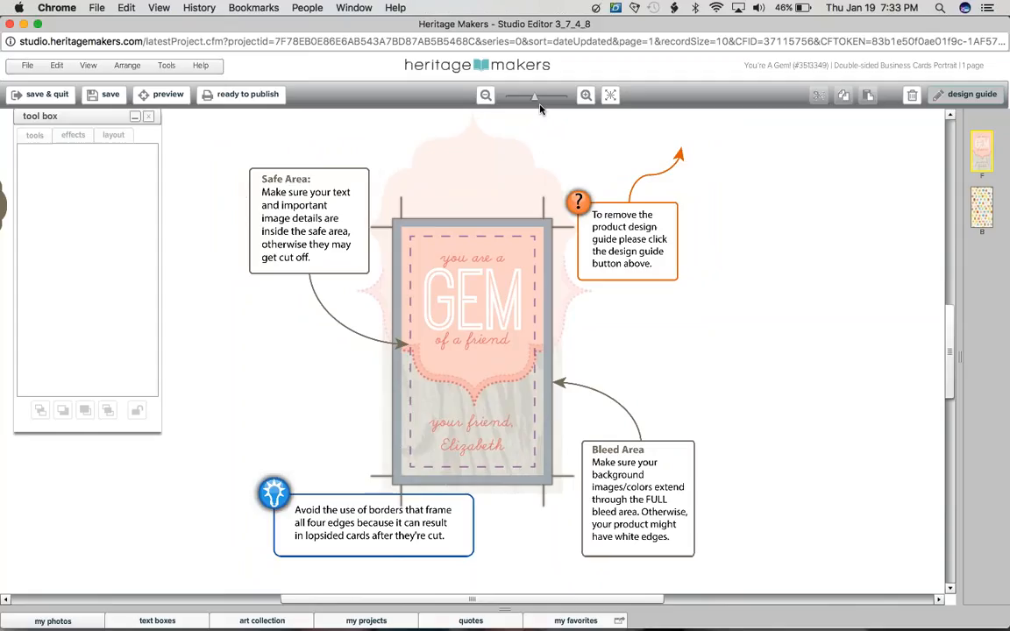
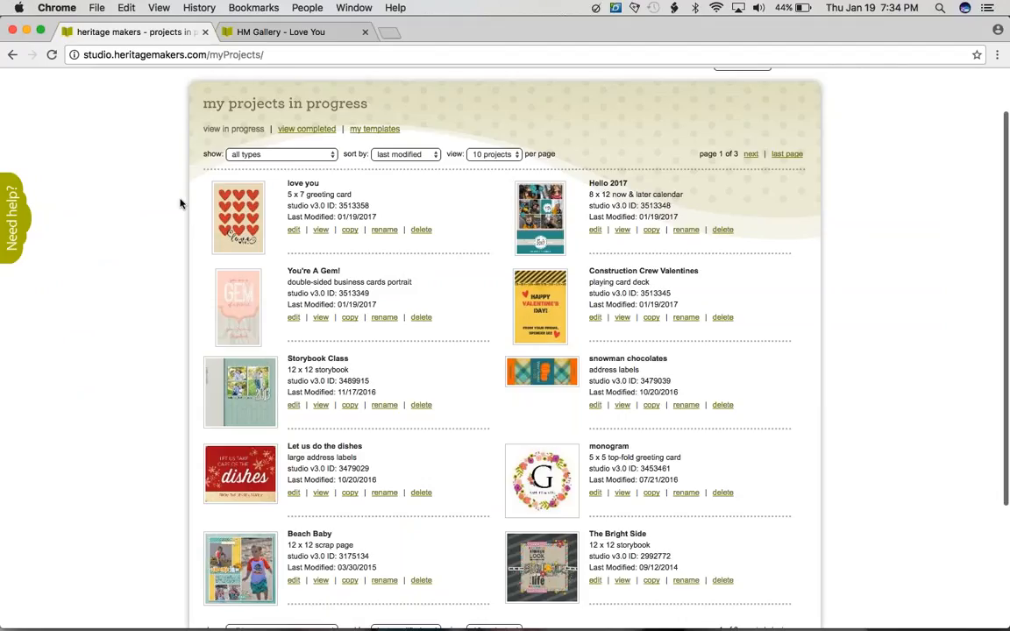
scroll(584, 532, "down", 5)
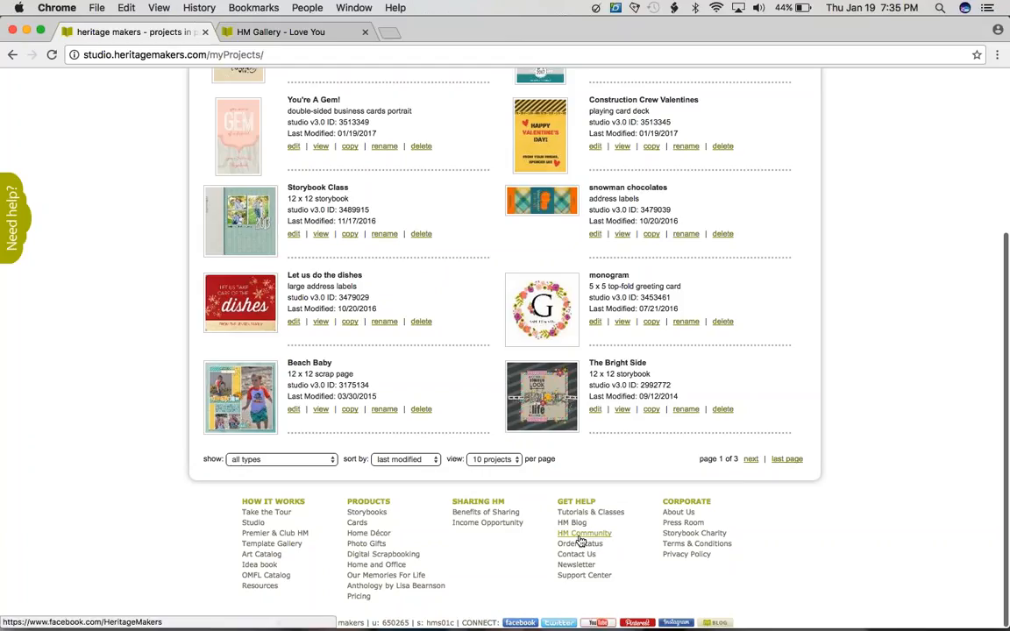
left_click(580, 536)
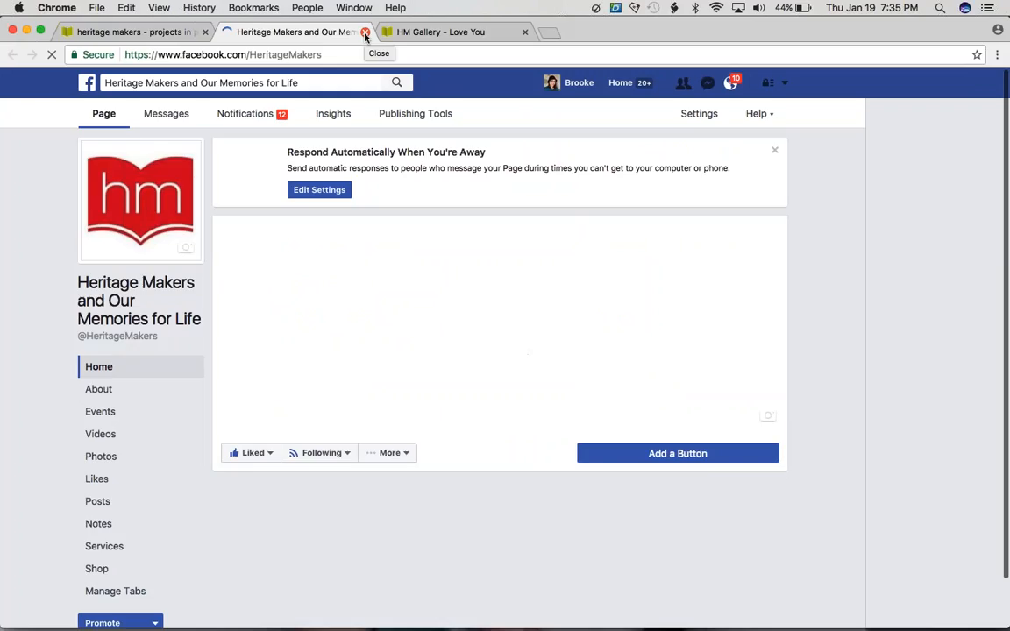
left_click(366, 34)
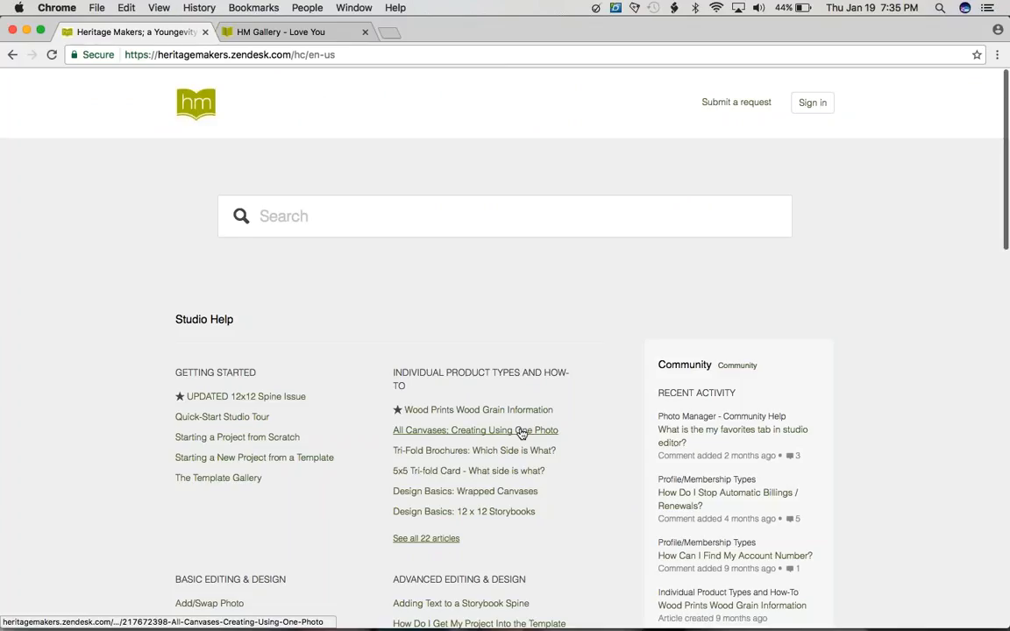
Step: Search the help center for "crop area" and examine the Design Guide post on the safe area, crop marks and bleed area
scroll(99, 253, "down", 5)
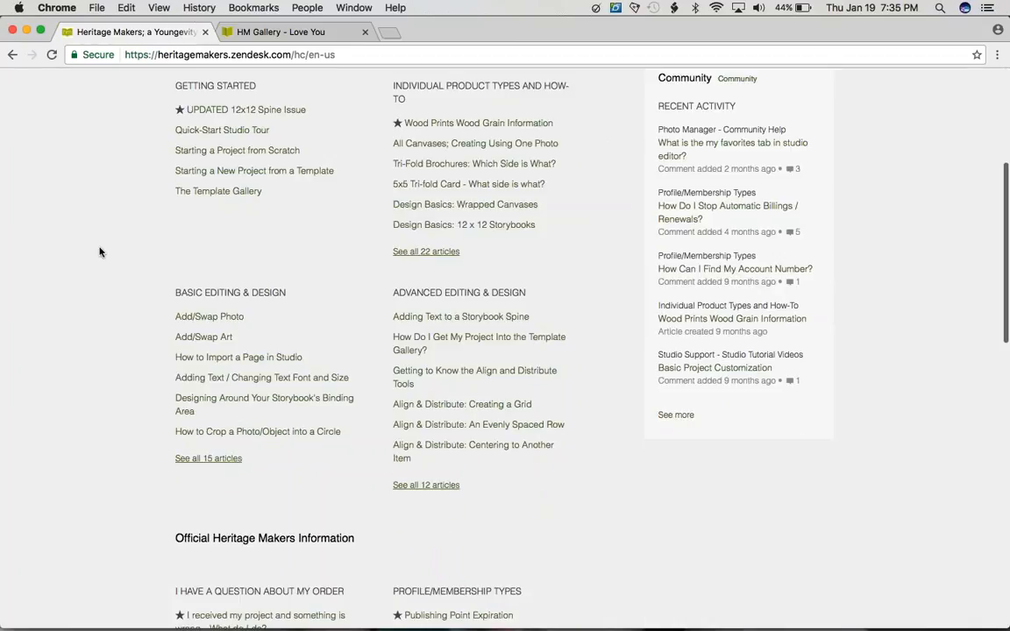
scroll(361, 220, "up", 5)
type("crop area")
key("Return")
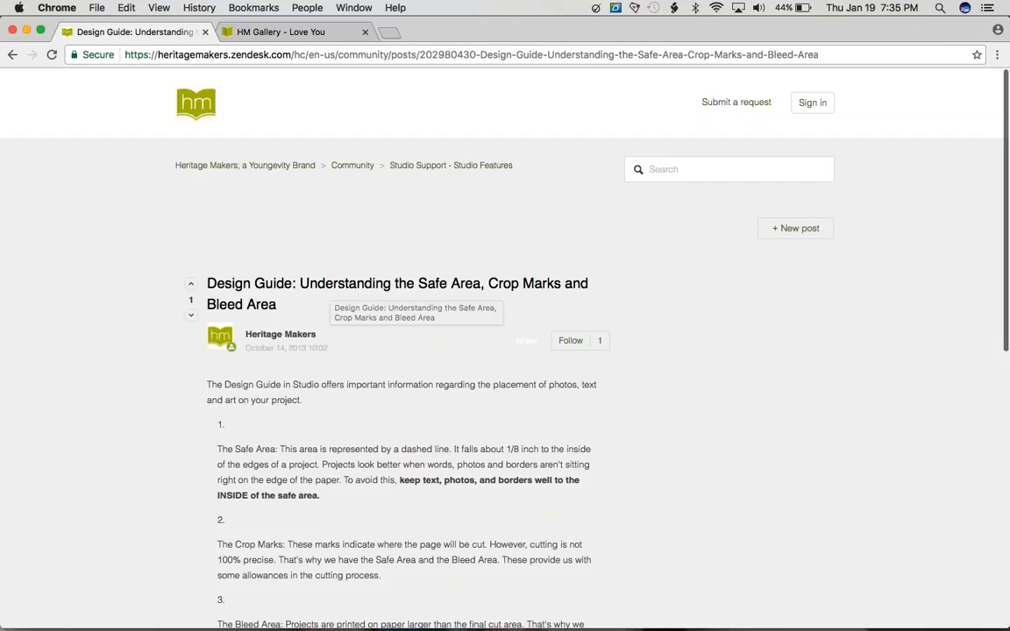
scroll(266, 390, "down", 4)
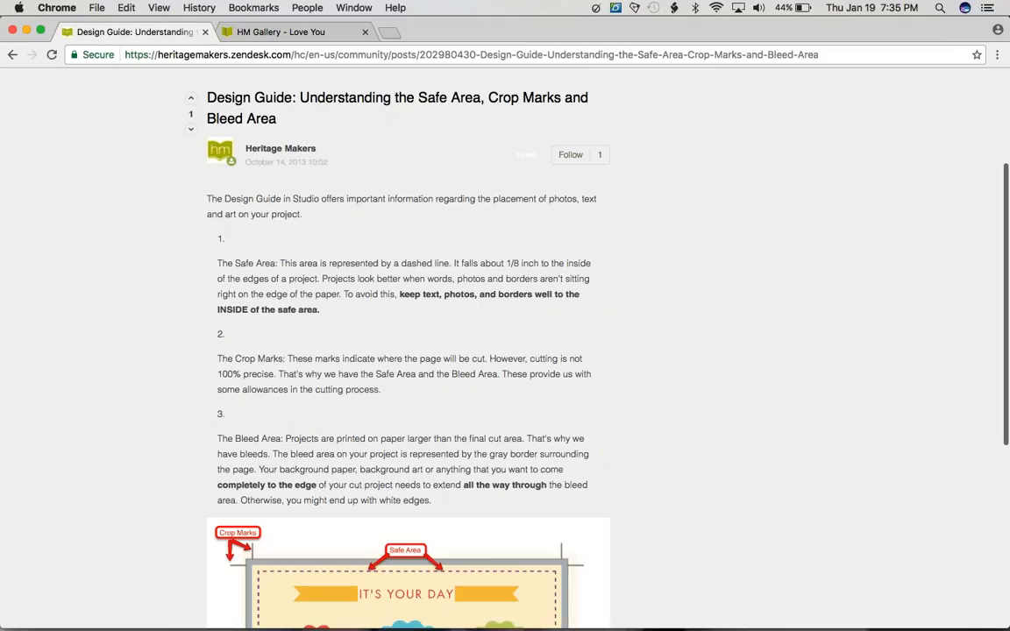
scroll(565, 433, "down", 8)
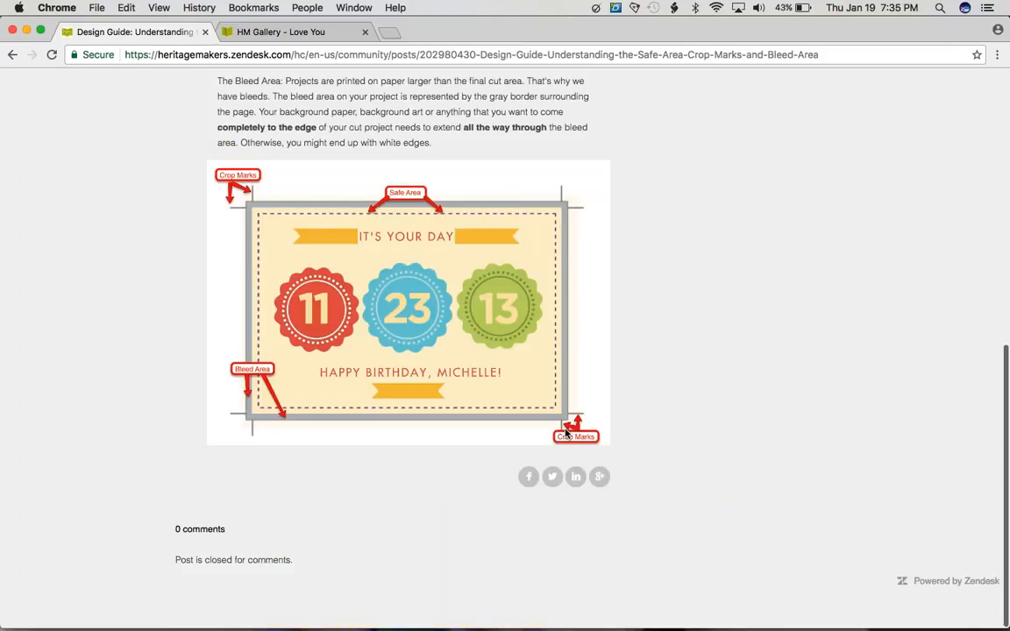
scroll(565, 433, "up", 7)
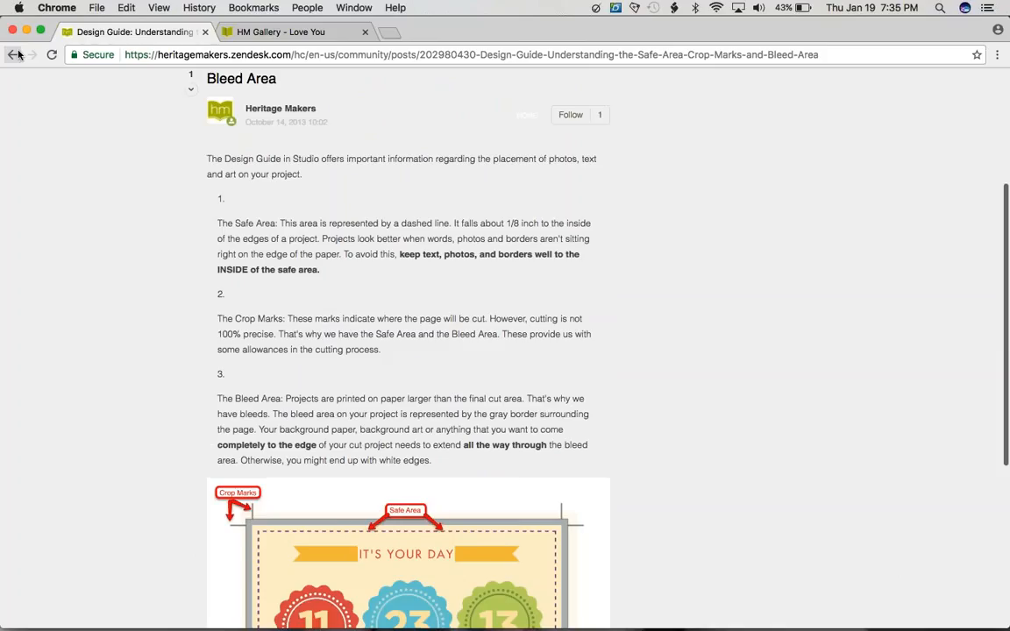
left_click(17, 55)
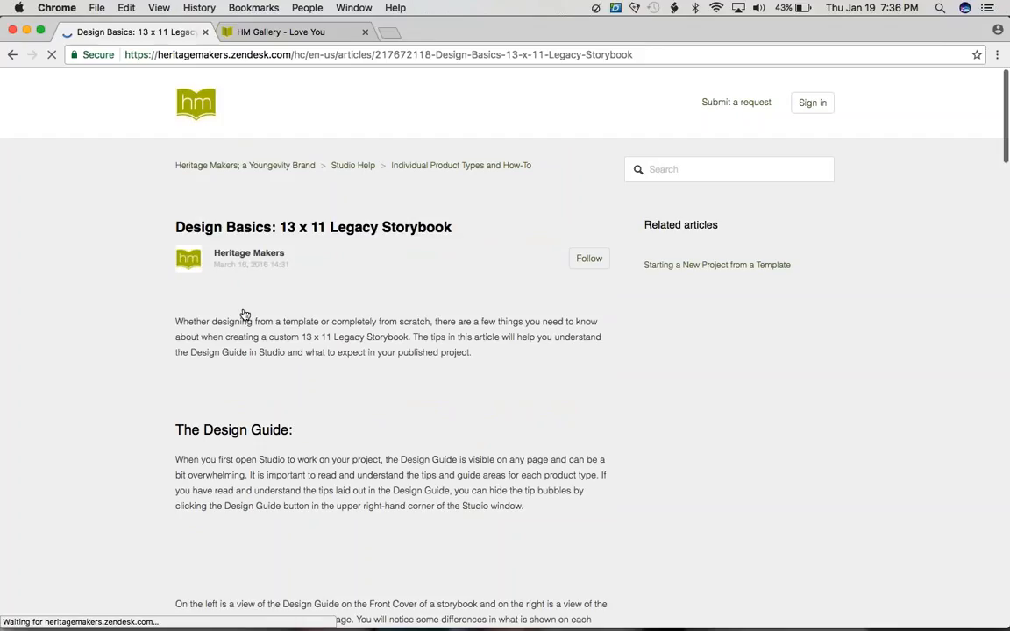
Step: Examine the design guide, bleed area, copyright area and dust jacket sections of the "Design Basics: 13 x 11 Legacy Storybook" article, and leave the help center
scroll(246, 315, "down", 1)
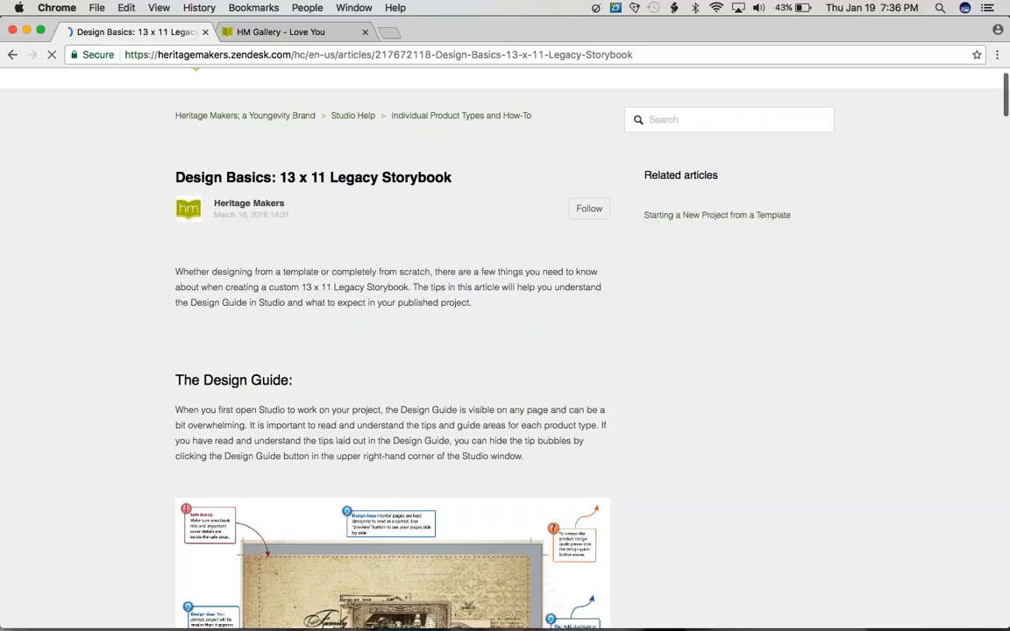
scroll(392, 350, "down", 5)
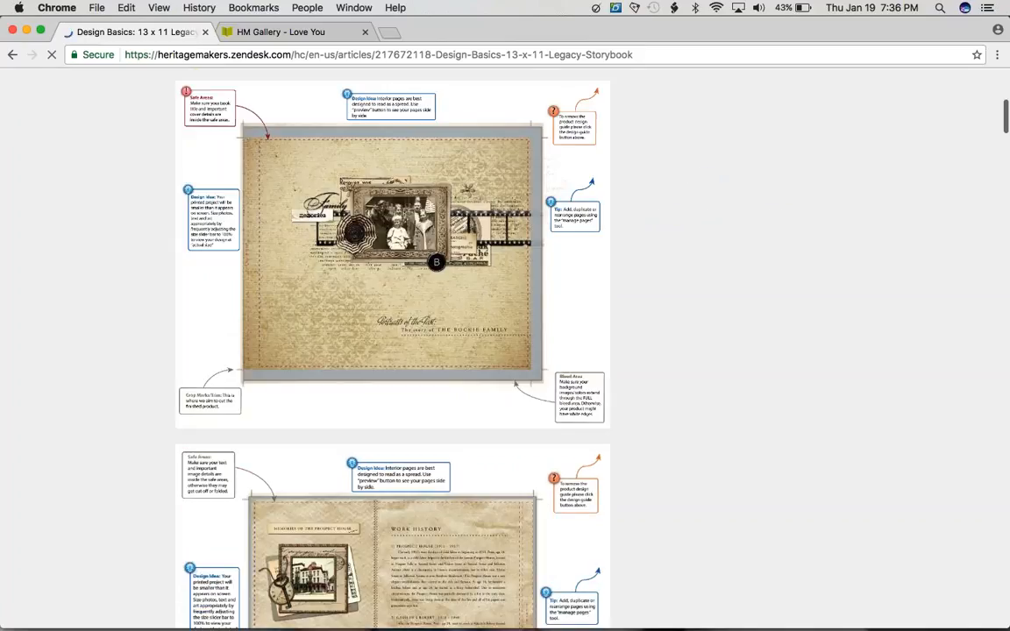
scroll(318, 343, "down", 10)
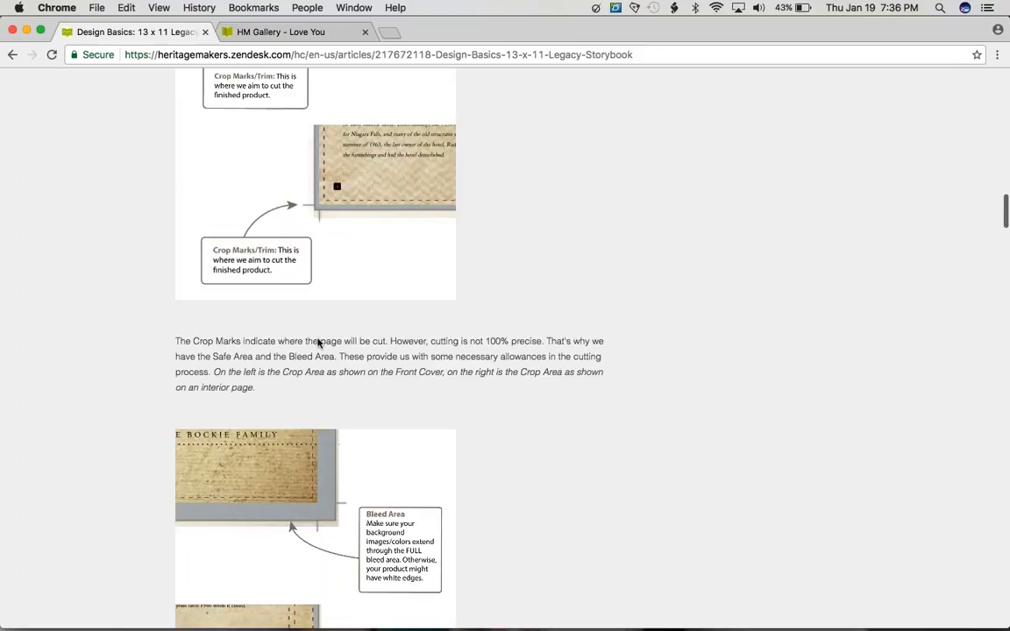
scroll(318, 343, "down", 5)
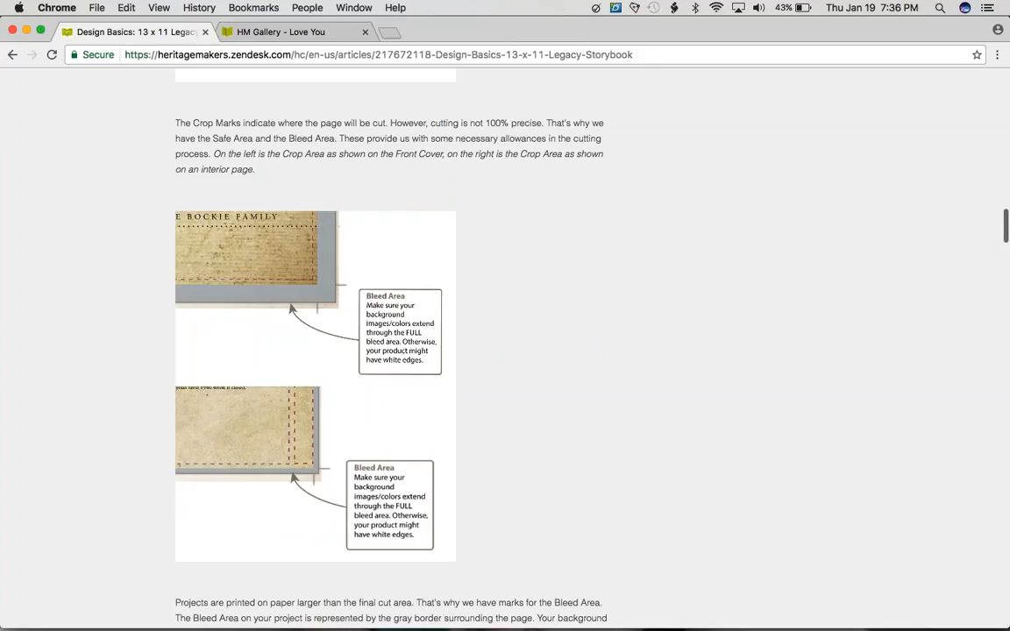
scroll(392, 331, "down", 8)
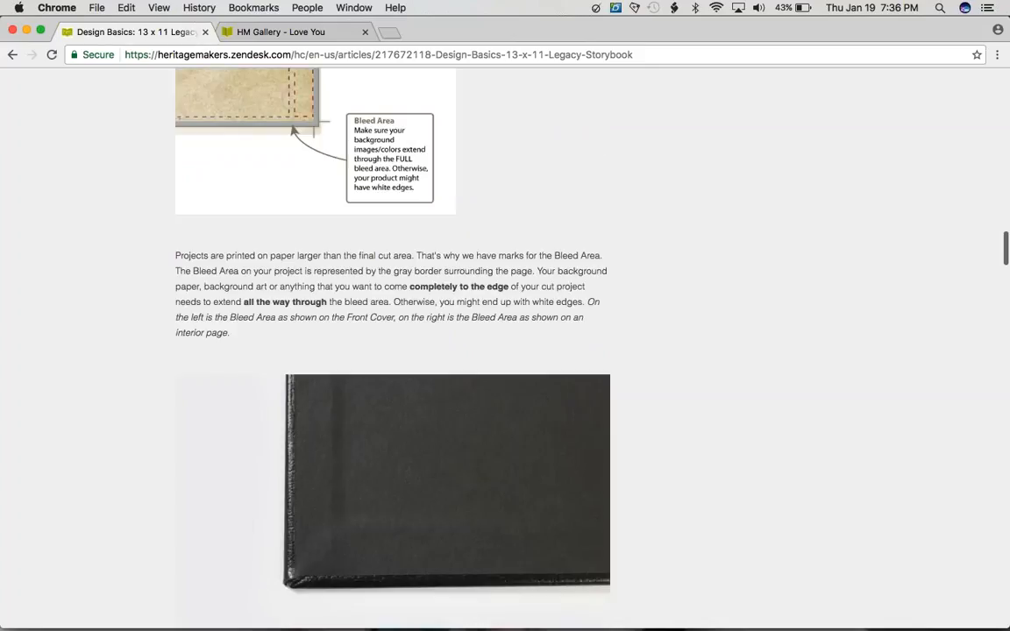
scroll(219, 354, "down", 9)
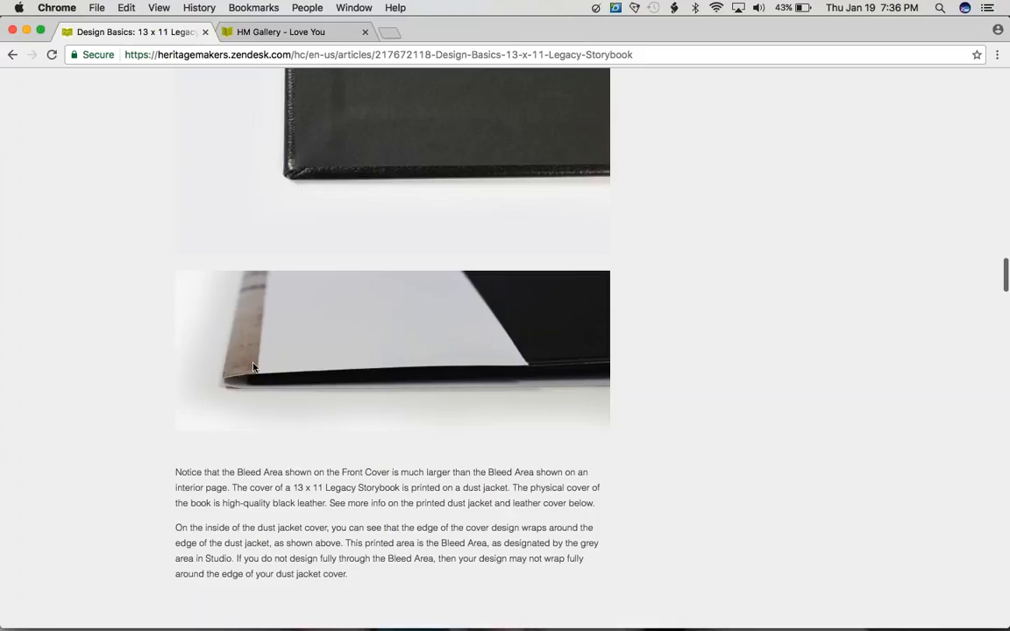
scroll(203, 370, "down", 1)
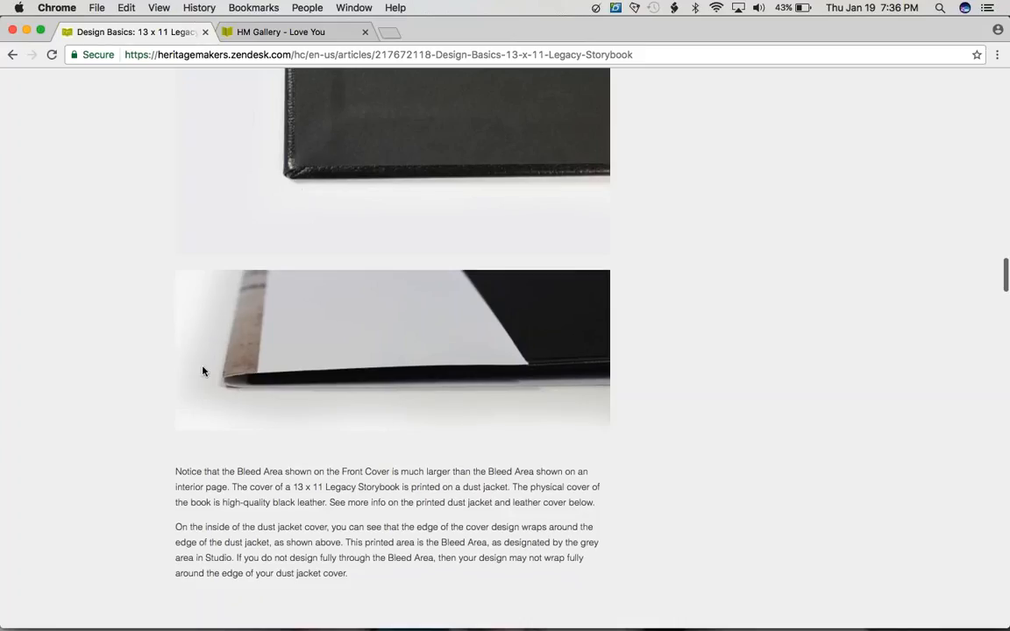
scroll(203, 370, "down", 5)
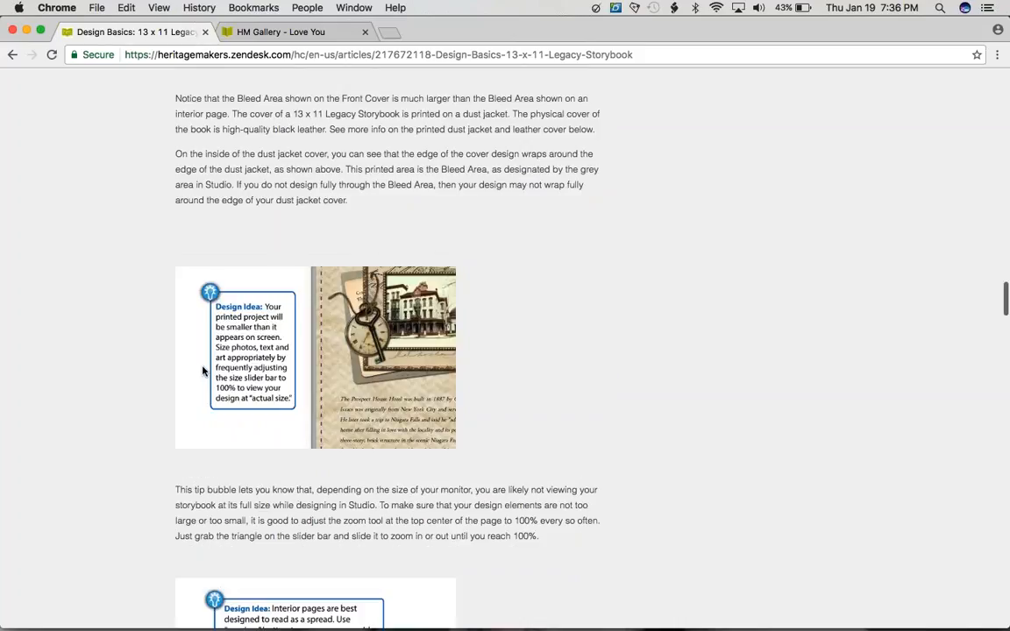
scroll(203, 371, "down", 10)
scroll(203, 370, "down", 10)
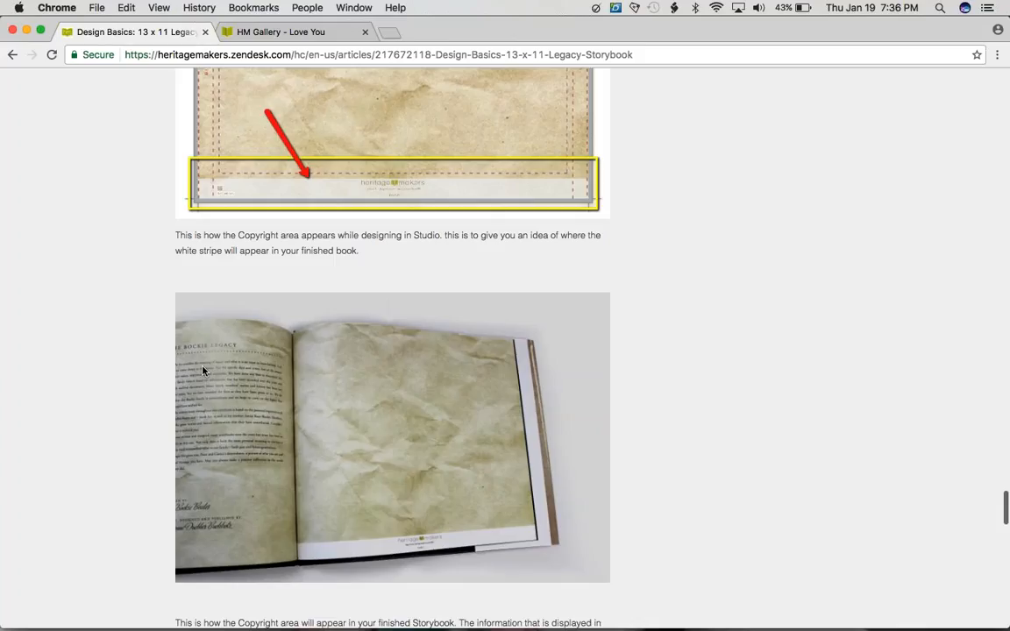
scroll(202, 371, "down", 8)
scroll(203, 370, "down", 1)
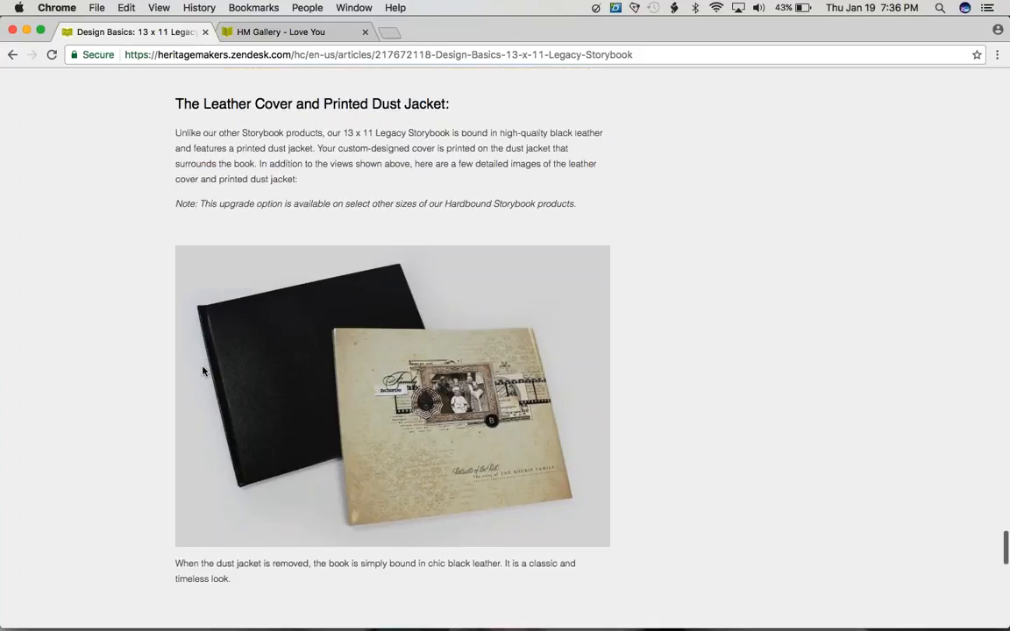
scroll(202, 371, "down", 3)
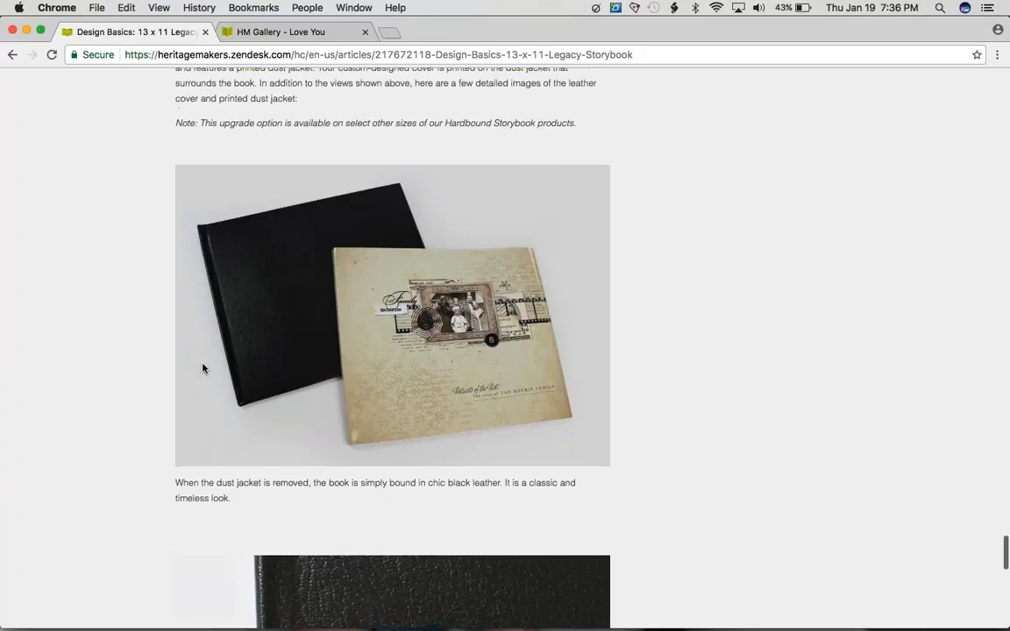
left_click(11, 56)
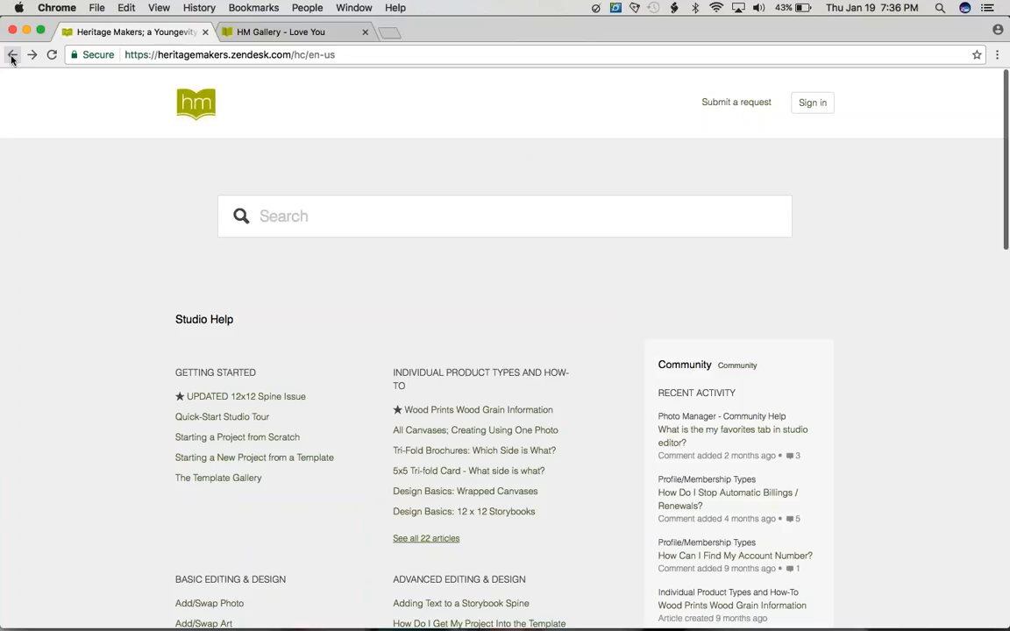
left_click(12, 57)
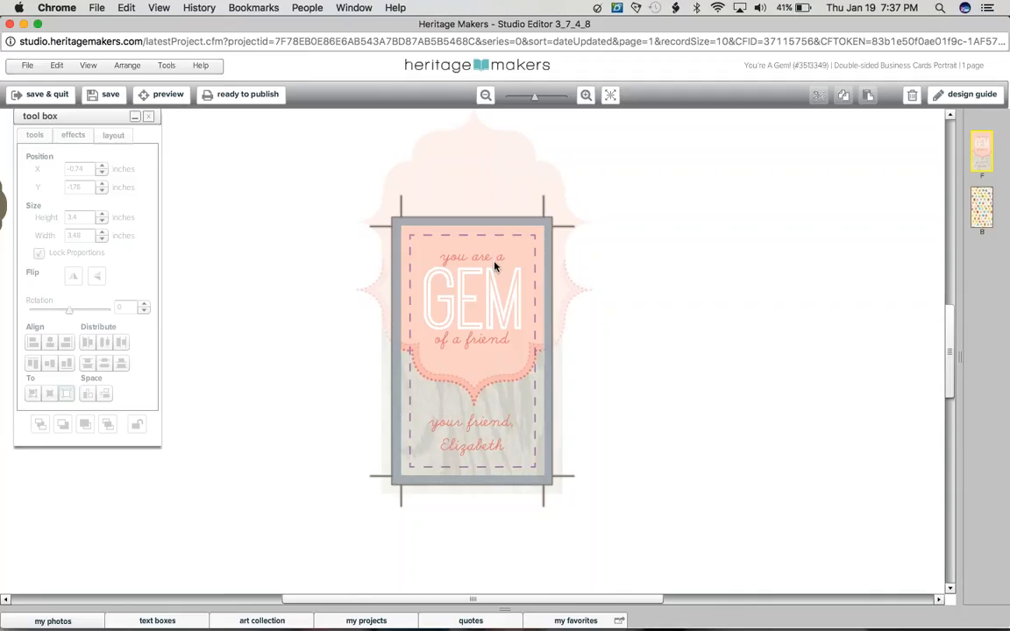
Step: Replace the signature name below "your friend," on the gem card's front with the child's first name, and save the project
left_click(477, 440)
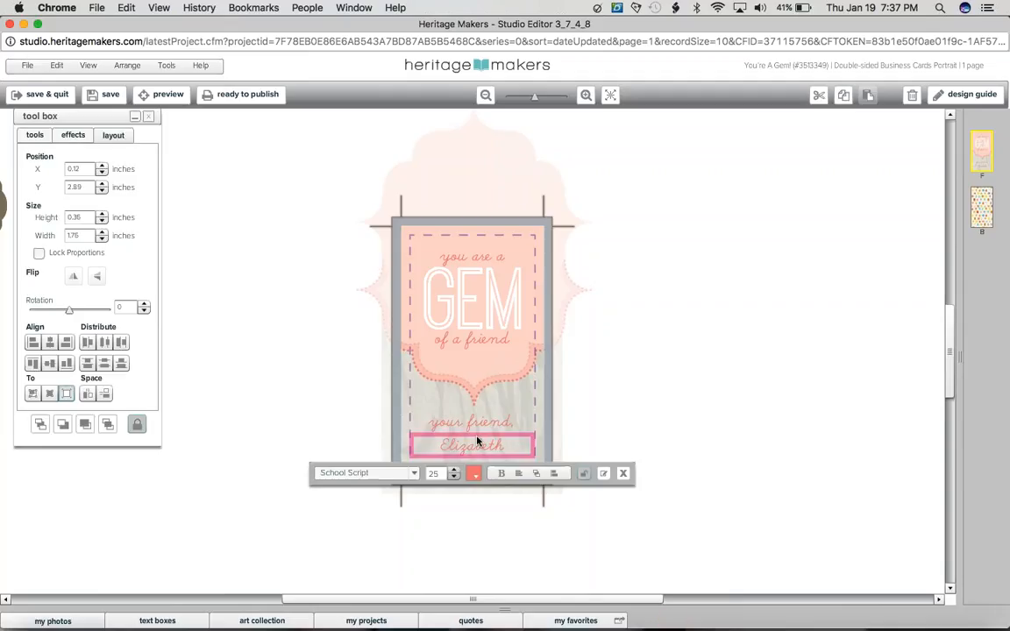
double_click(478, 441)
type("Zoe")
left_click(462, 401)
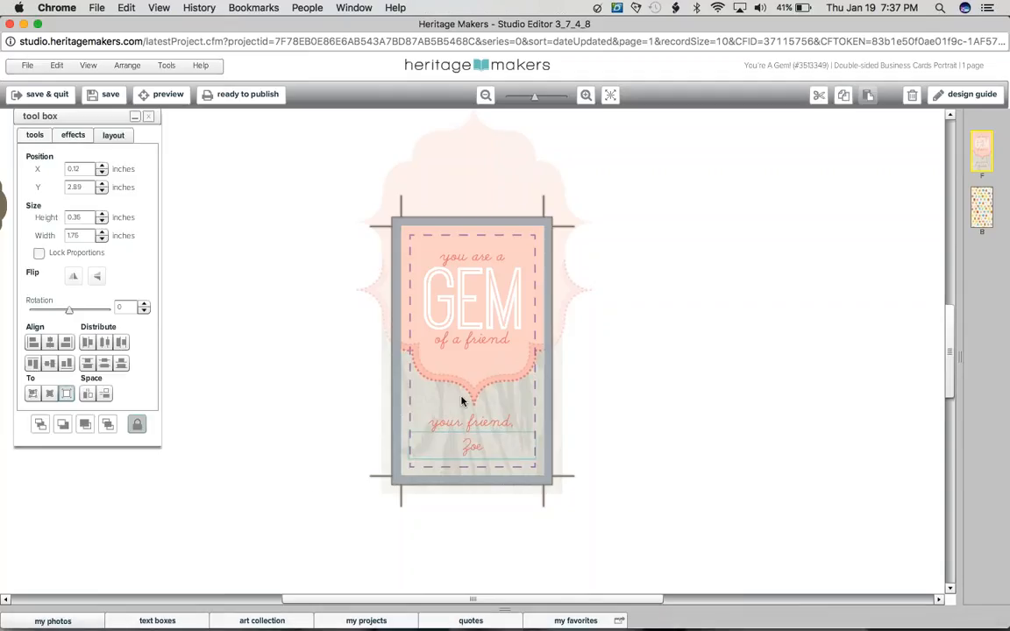
left_click(122, 95)
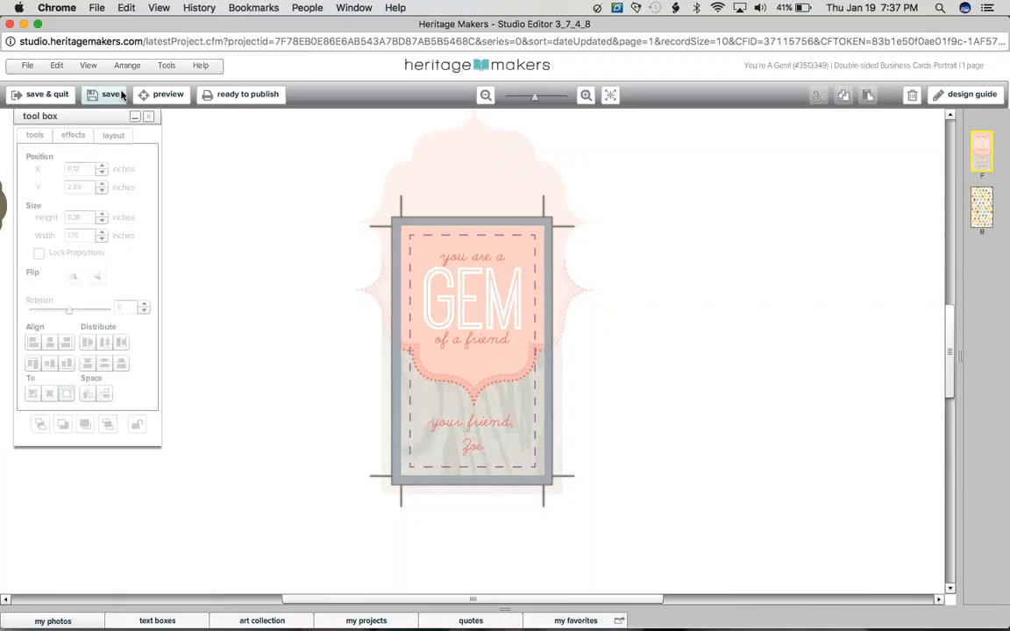
left_click(447, 423)
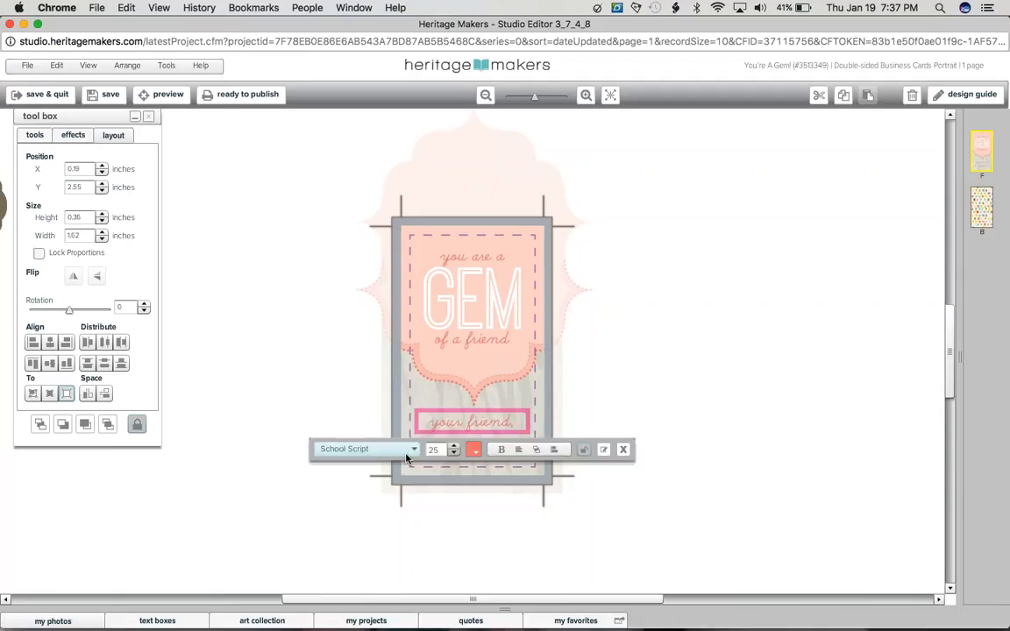
left_click(859, 226)
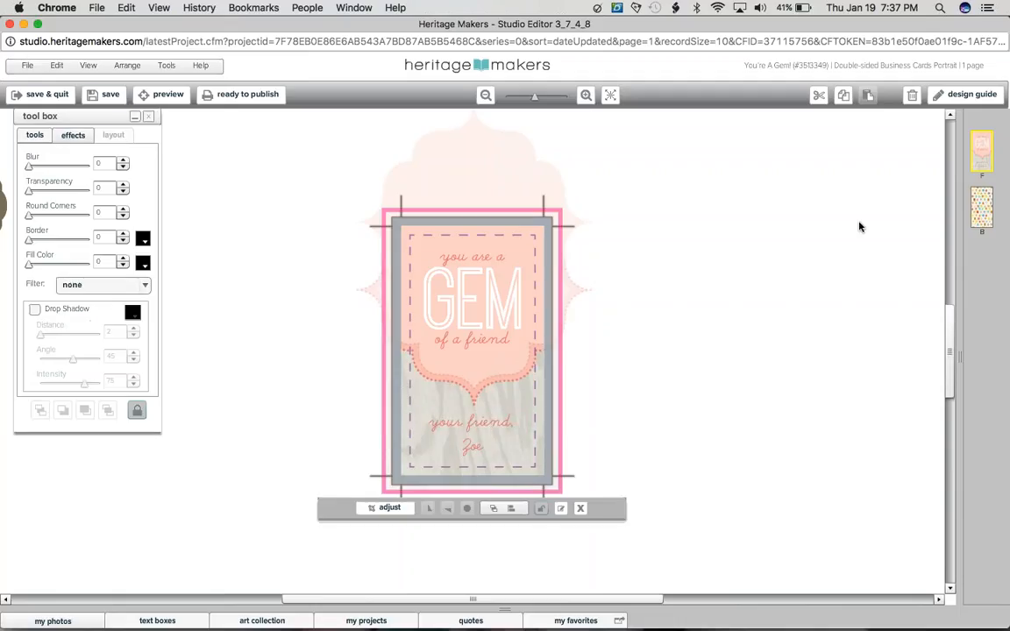
Step: Replace the gem-pattern background on the card's back with photo "IMG_3092 - Version 2.jpg" from the Tutorial Photos album
left_click(985, 212)
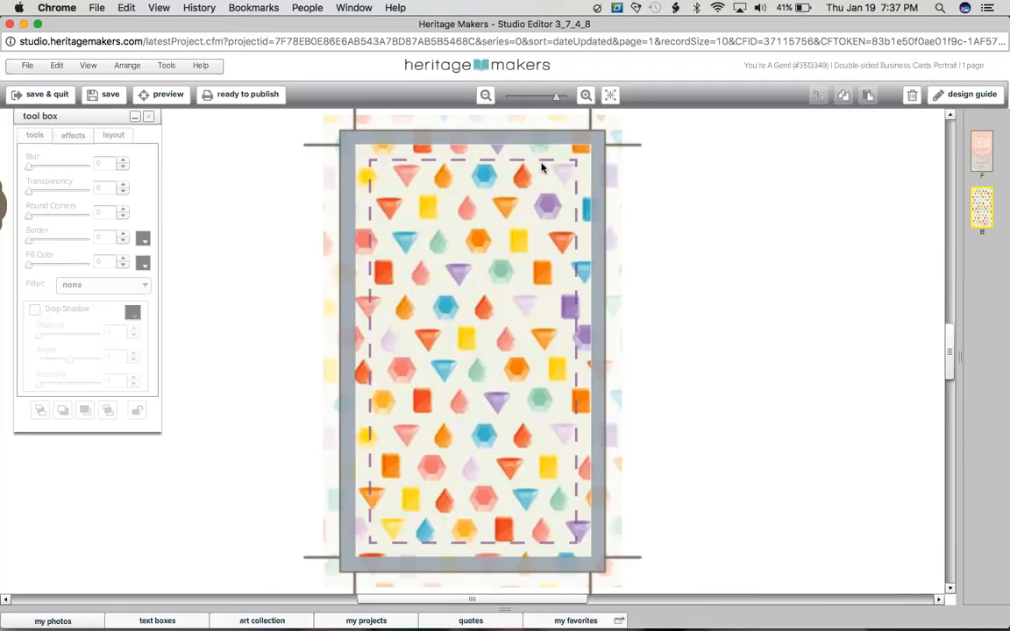
left_click(451, 434)
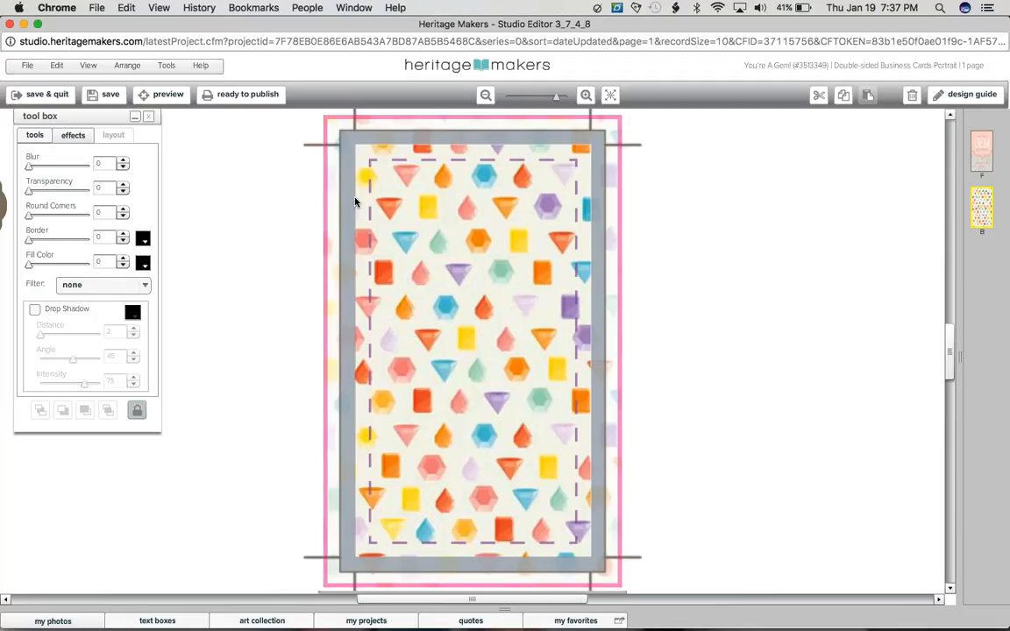
left_click(80, 623)
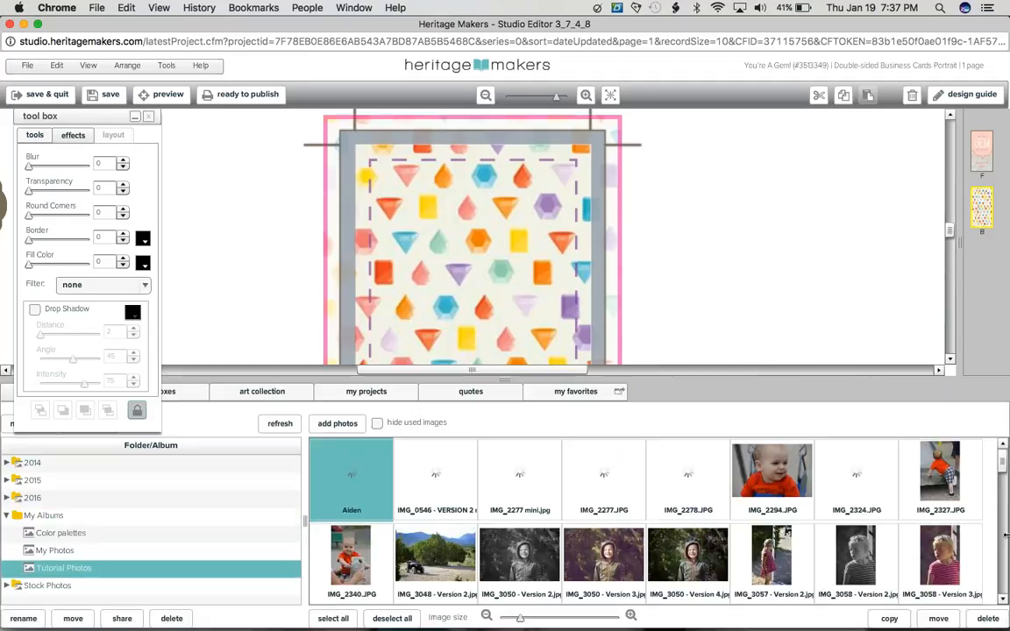
left_click_drag(1001, 463, 1001, 581)
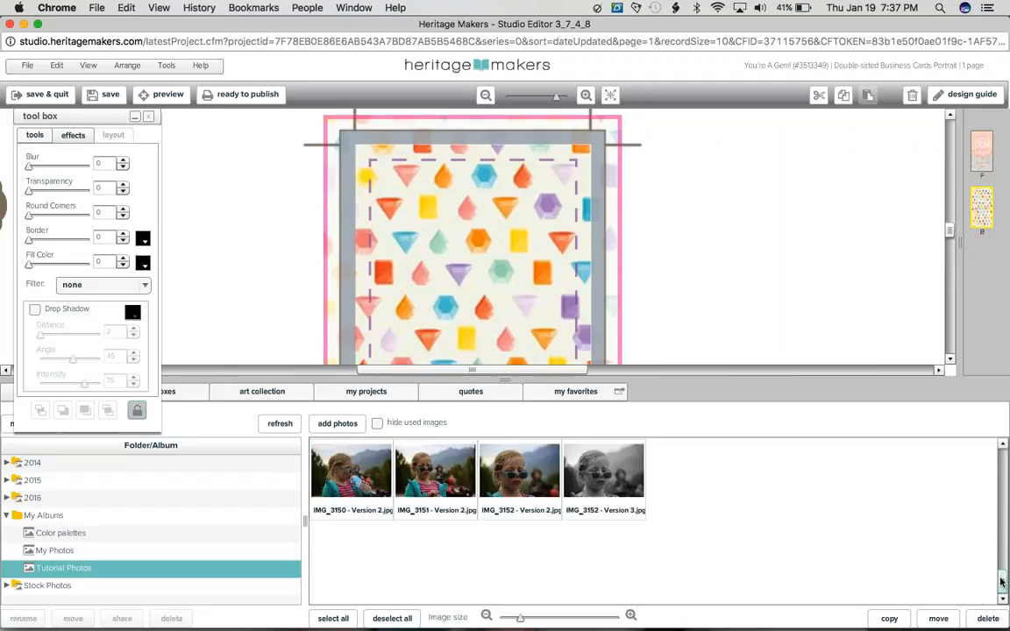
scroll(1002, 582, "up", 2)
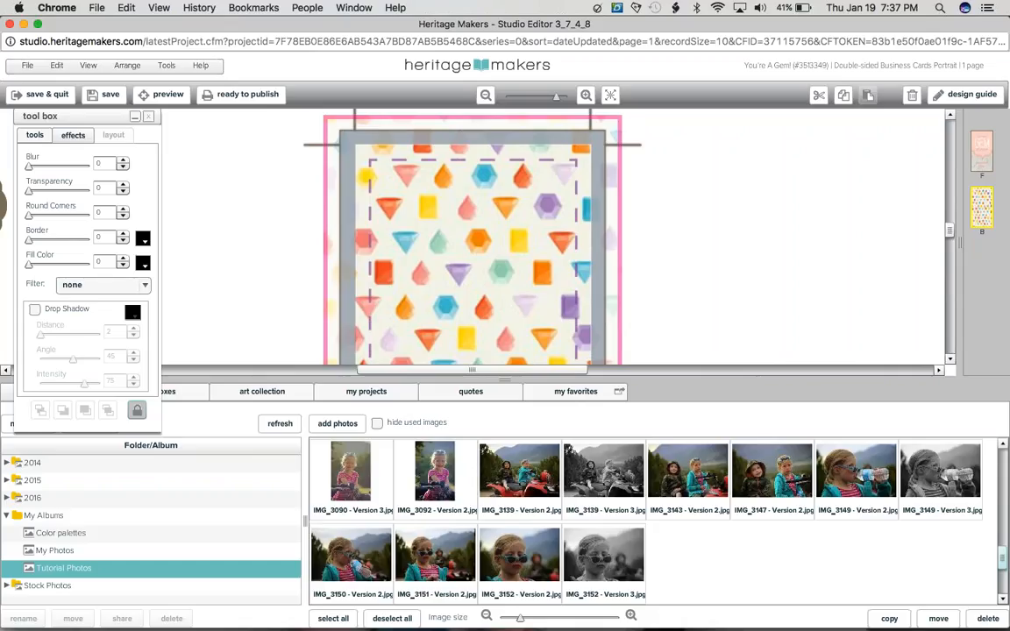
scroll(435, 560, "up", 1)
left_click_drag(435, 560, 488, 340)
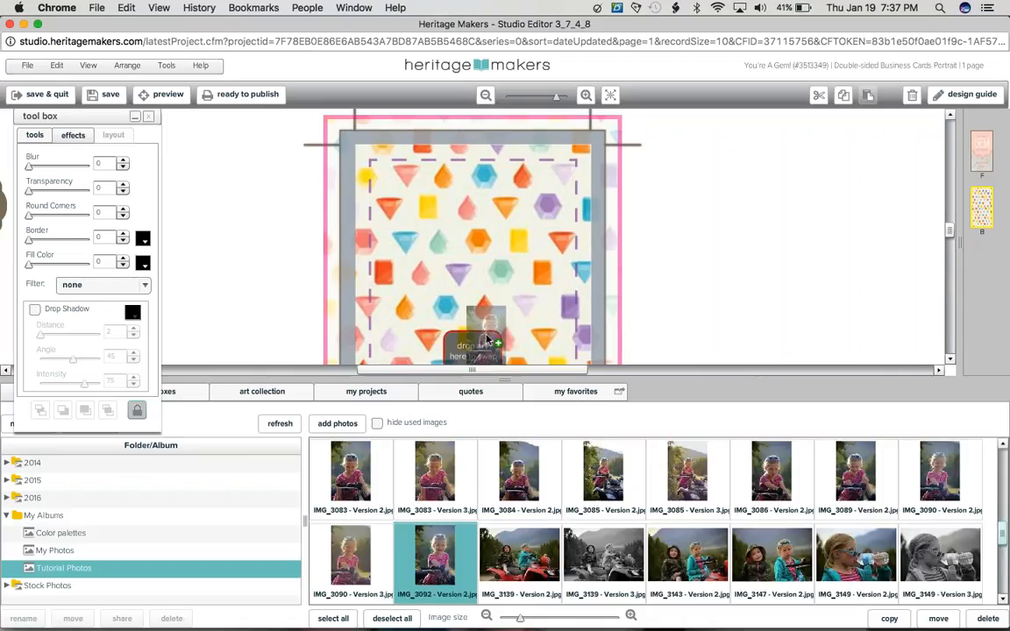
left_click_drag(487, 340, 488, 341)
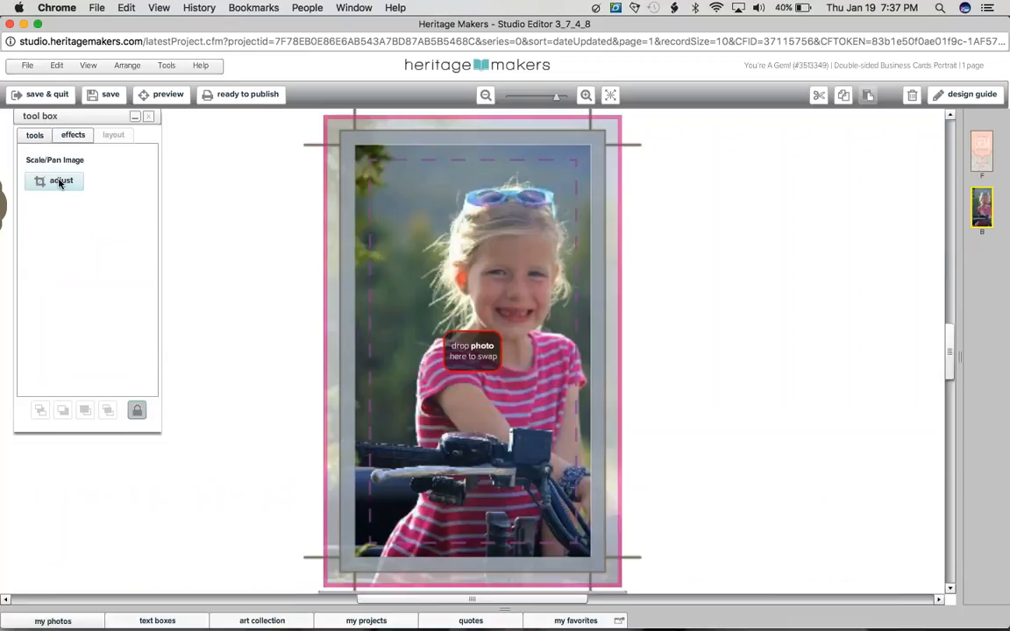
Step: Pan the photo on the gem card's back sideways so that the girl sits centered within the safe area
left_click(60, 182)
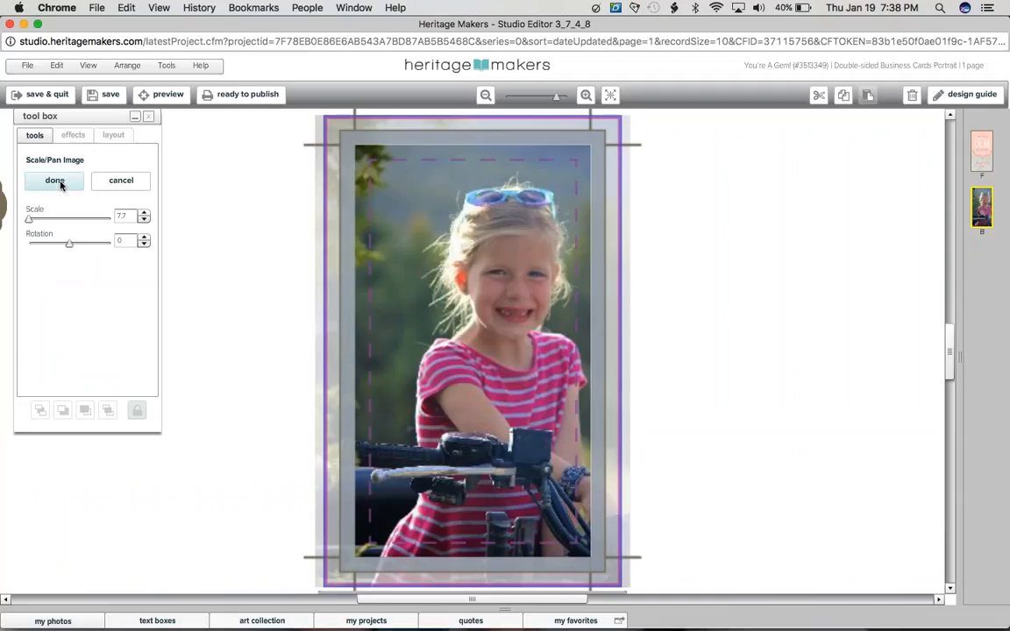
left_click_drag(483, 311, 465, 311)
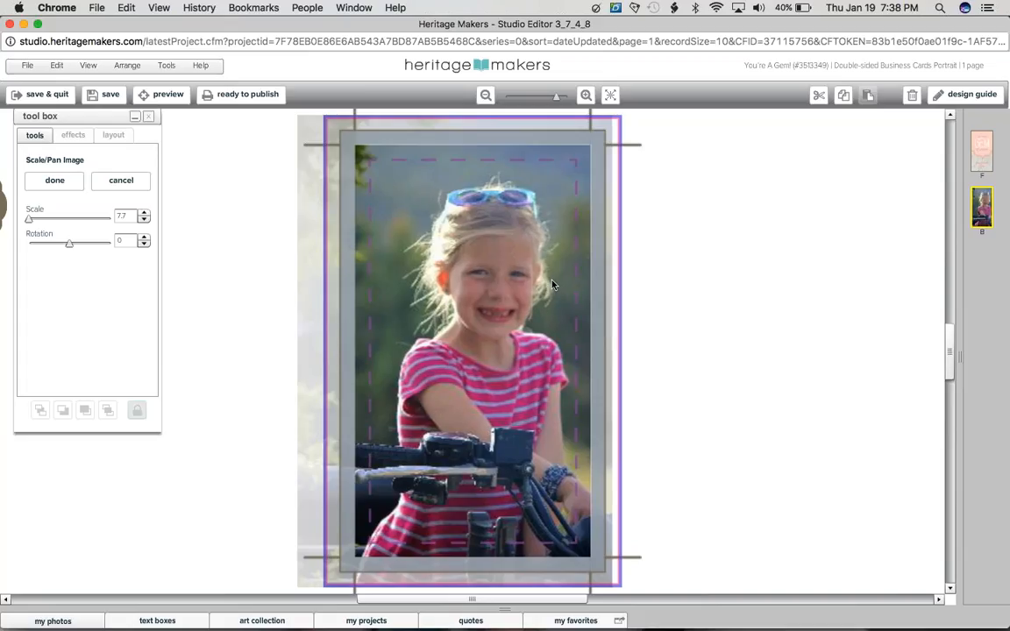
left_click_drag(552, 283, 549, 284)
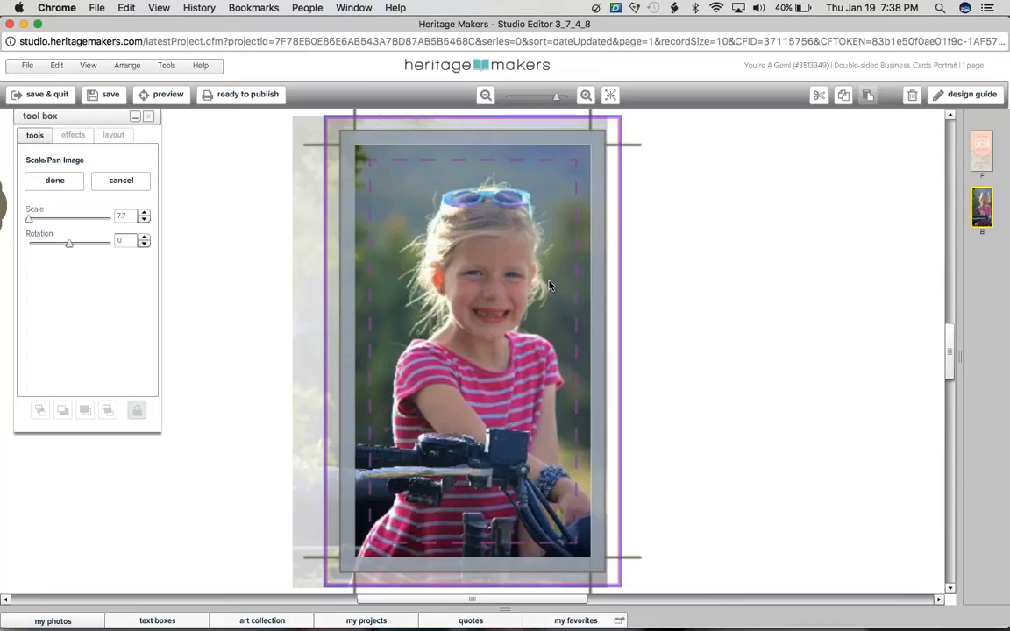
left_click_drag(548, 284, 556, 284)
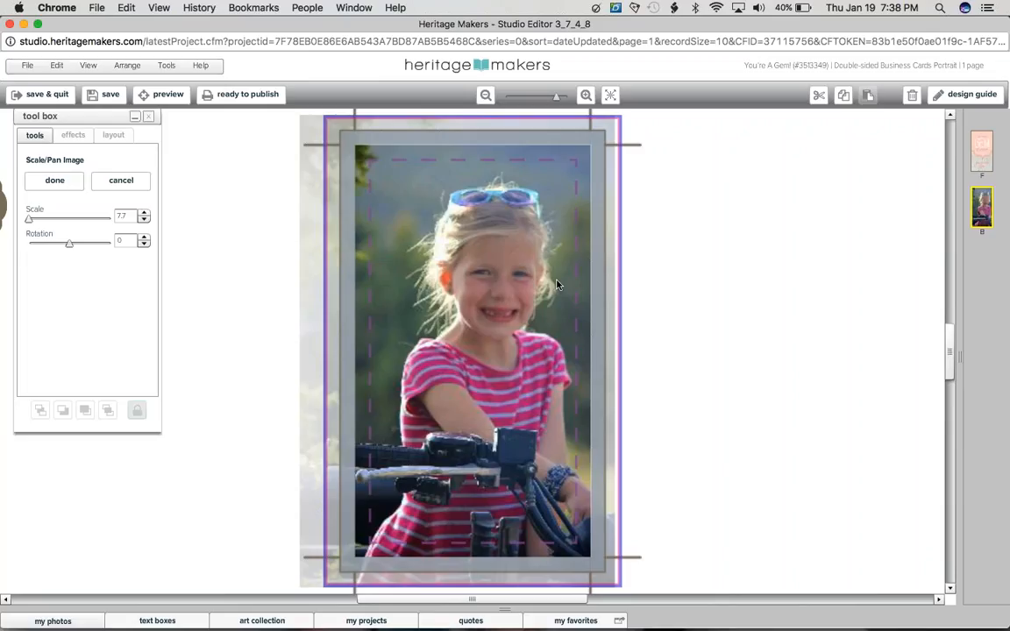
left_click(698, 282)
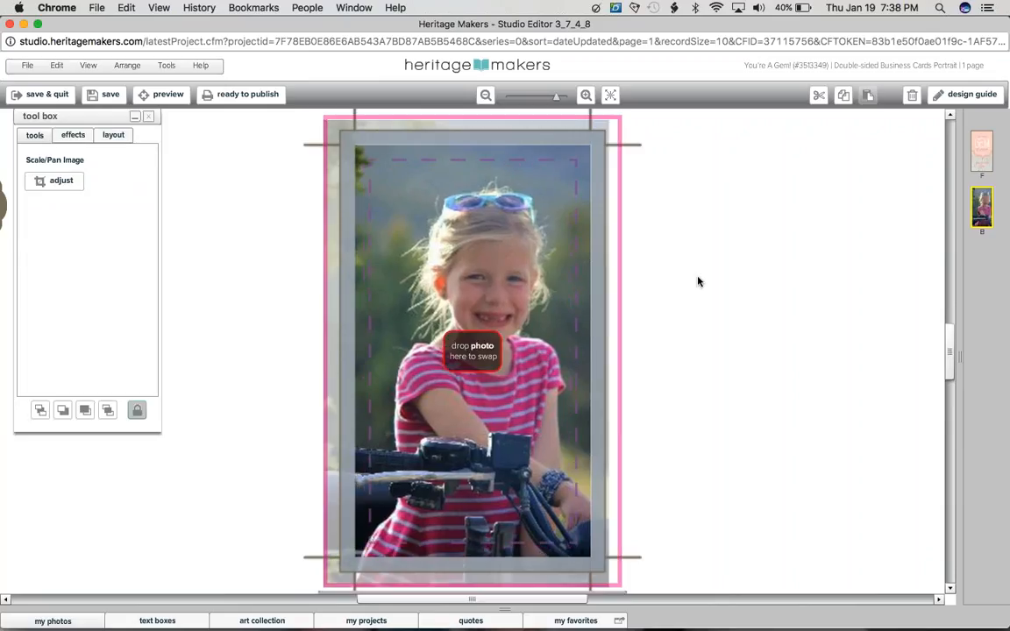
Step: Return to the gem card's front, save the project and close its editor window
left_click(983, 161)
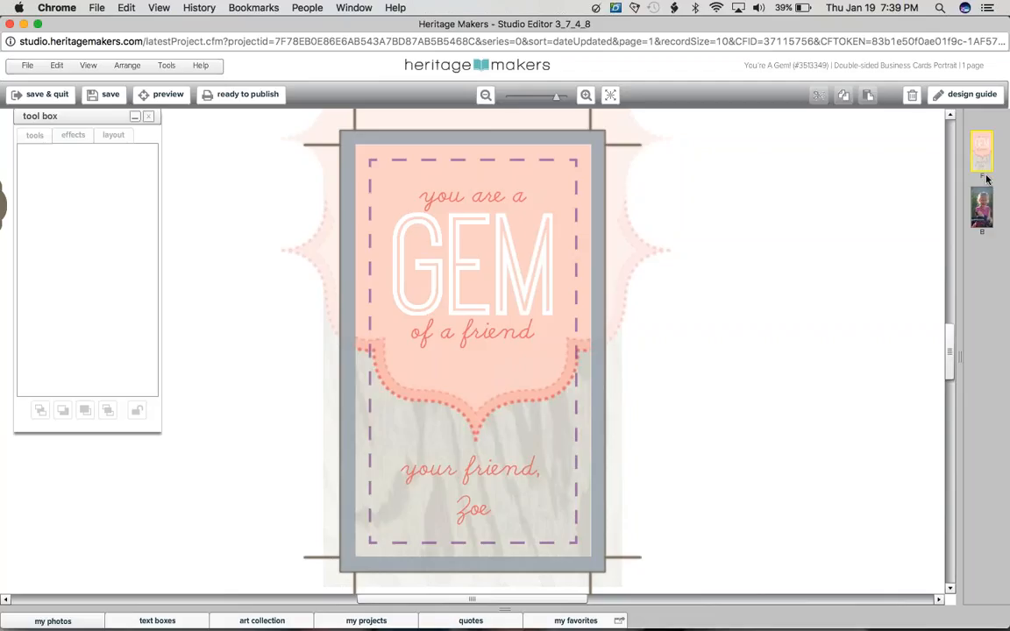
left_click(117, 97)
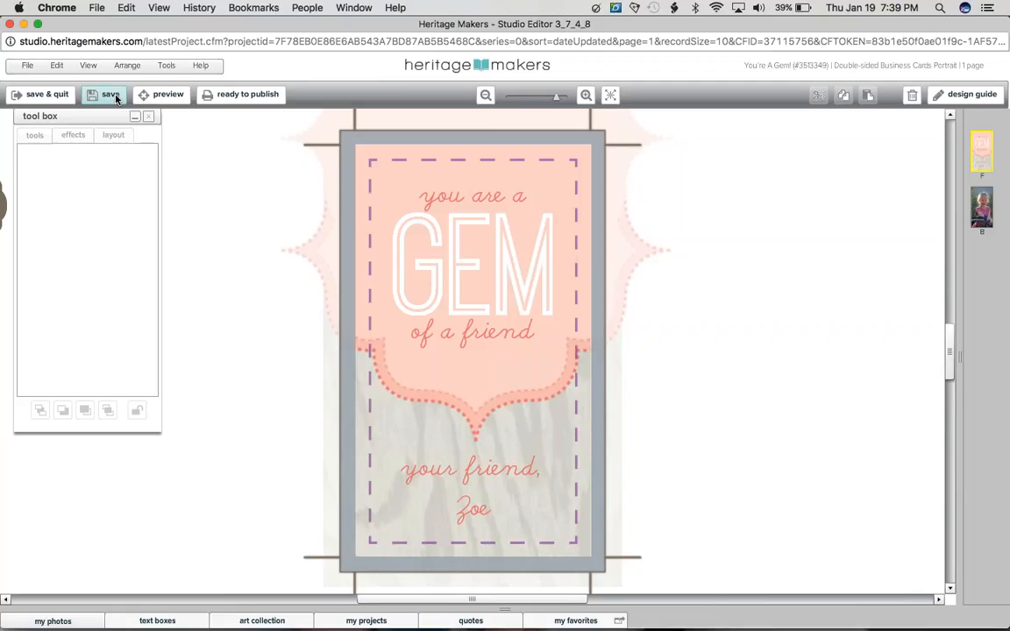
left_click(11, 24)
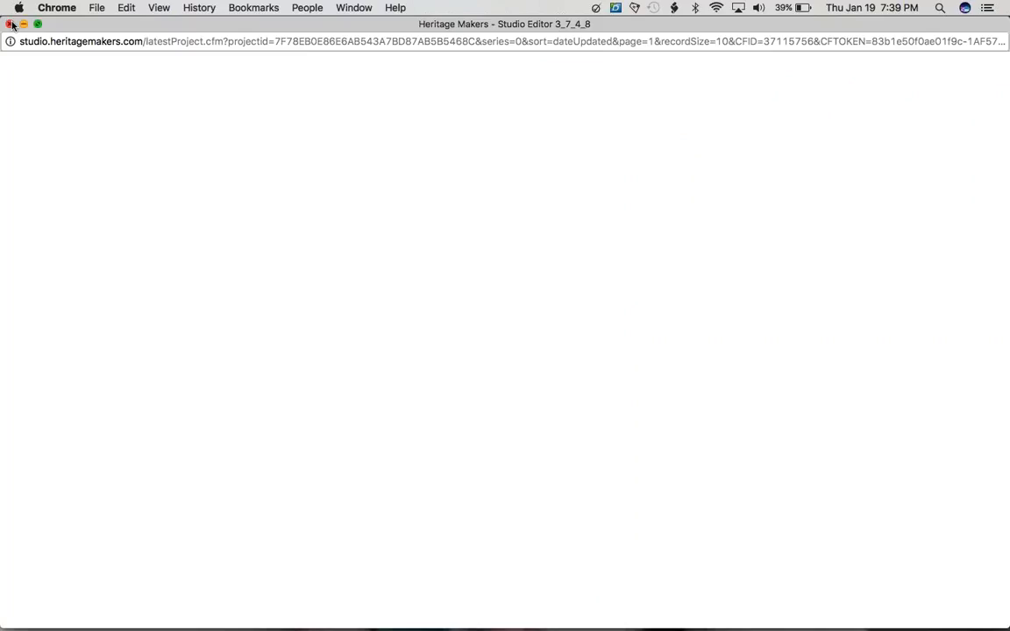
left_click(12, 25)
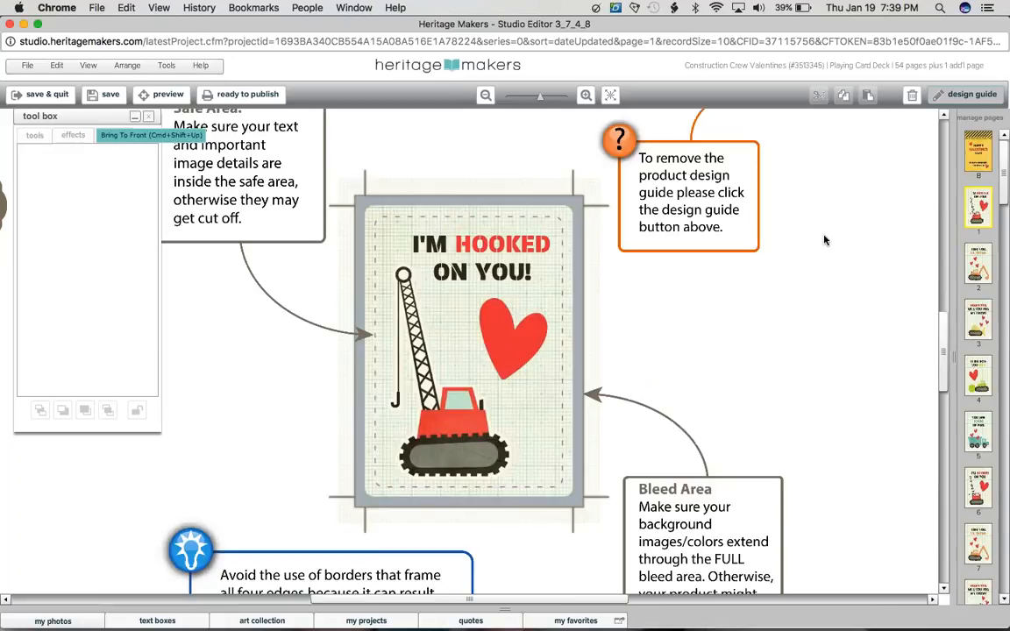
Step: Show the back of the Construction Crew Valentines card deck, hide the design guide and fit the card to the workspace
left_click(983, 153)
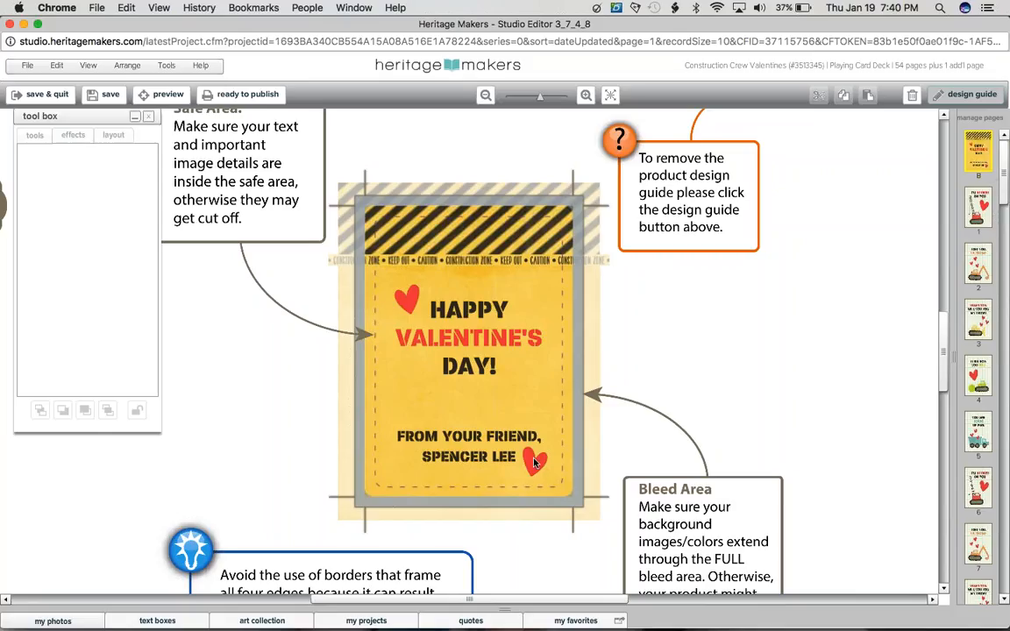
left_click(987, 219)
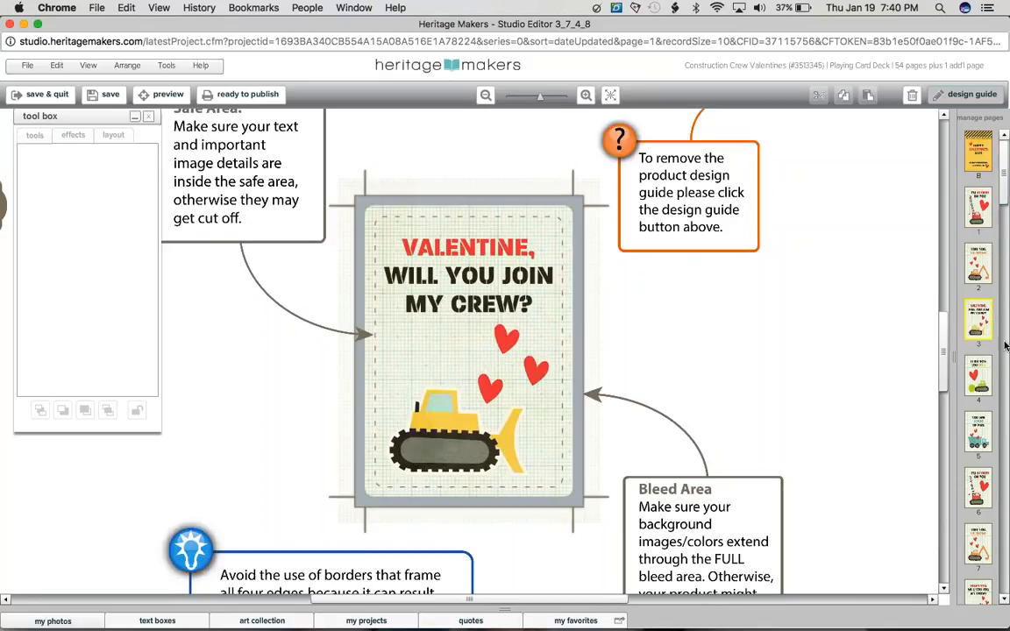
left_click(985, 152)
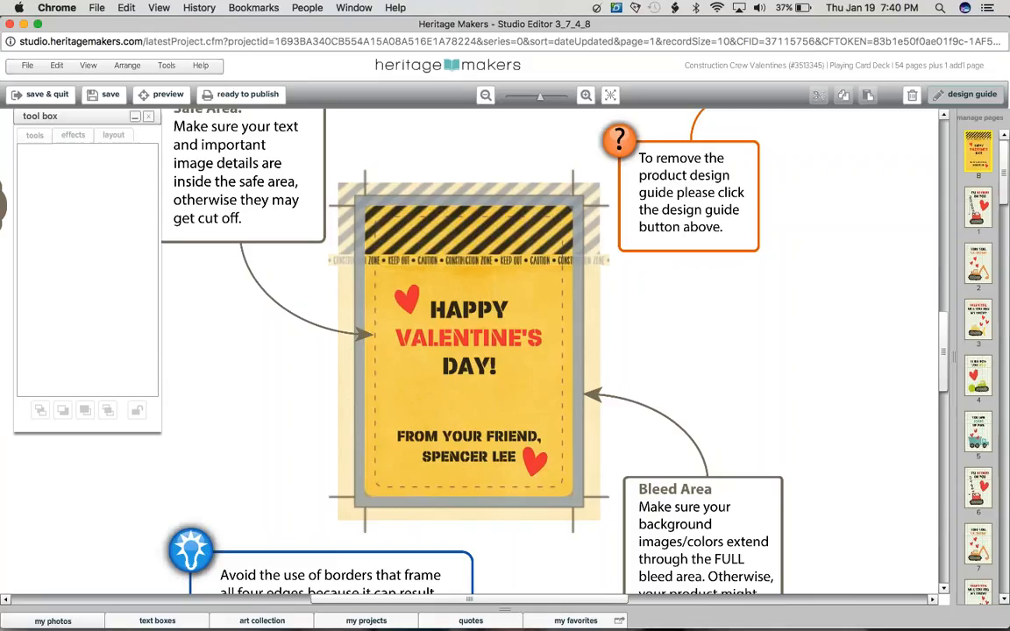
left_click(988, 8)
left_click(955, 96)
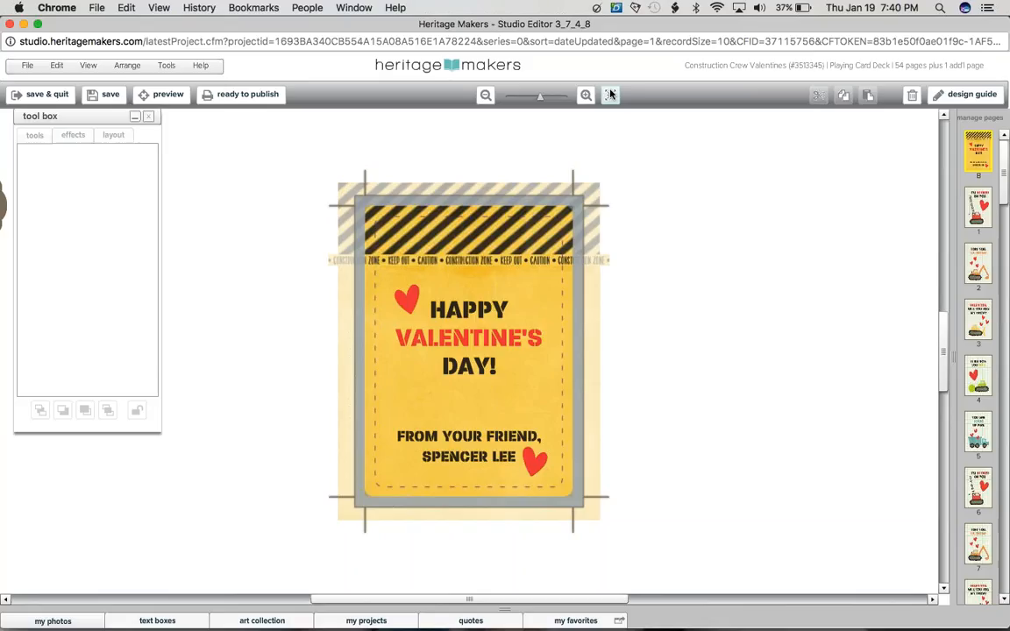
left_click(611, 94)
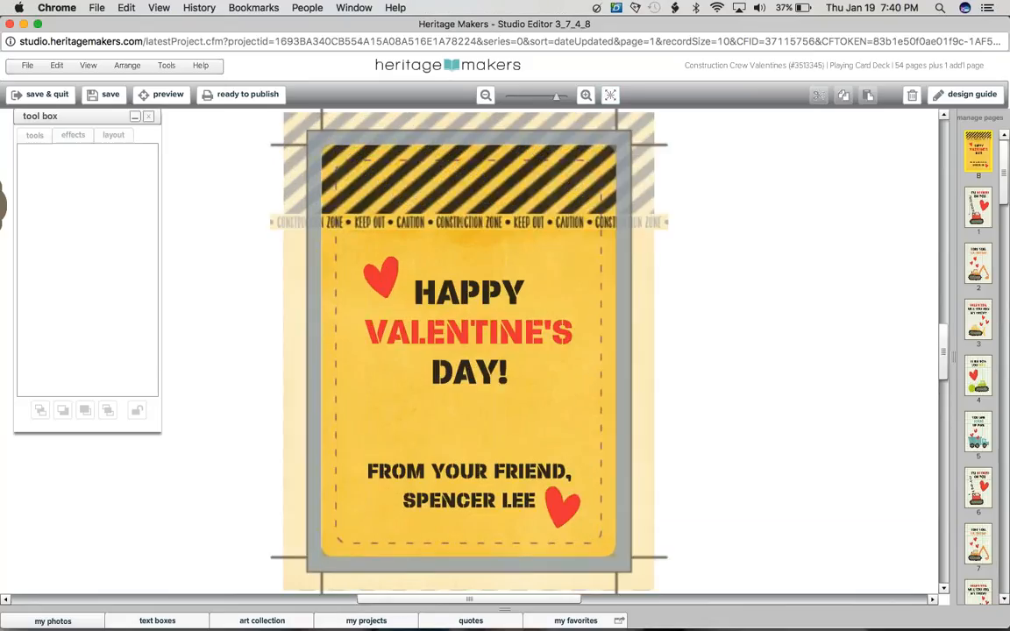
Step: Examine the Valentine designs on pages 1 to 5 and the shared back of the card deck, and close the project
left_click(986, 211)
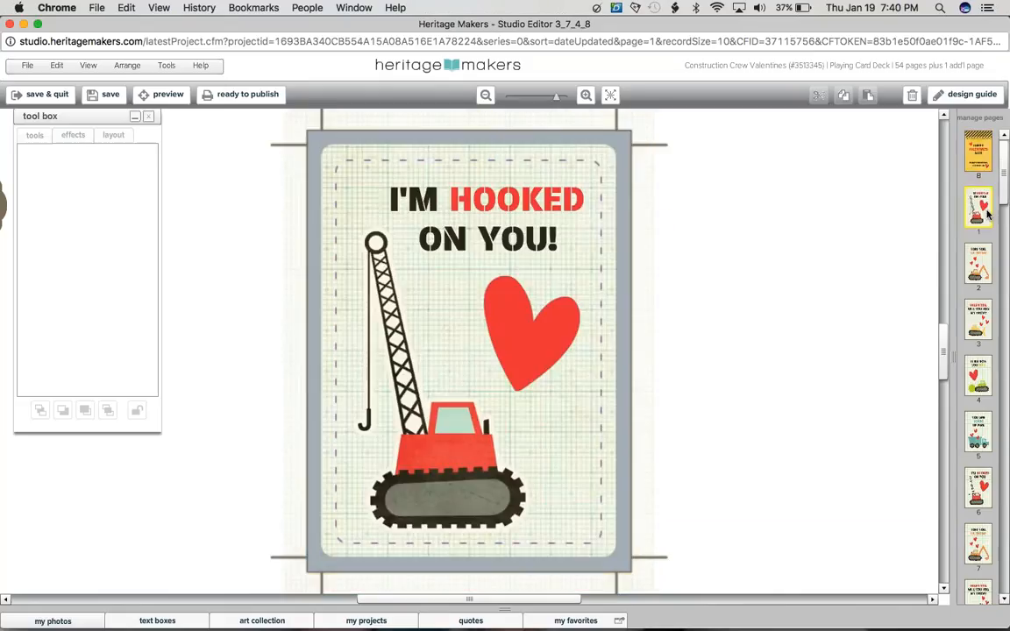
left_click(983, 265)
left_click(979, 321)
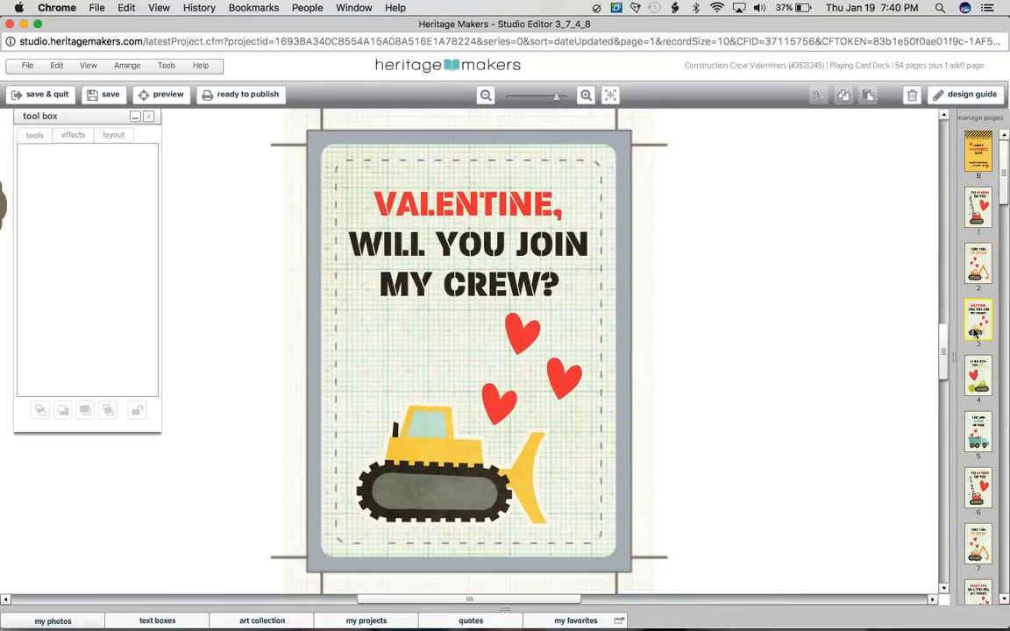
left_click(980, 391)
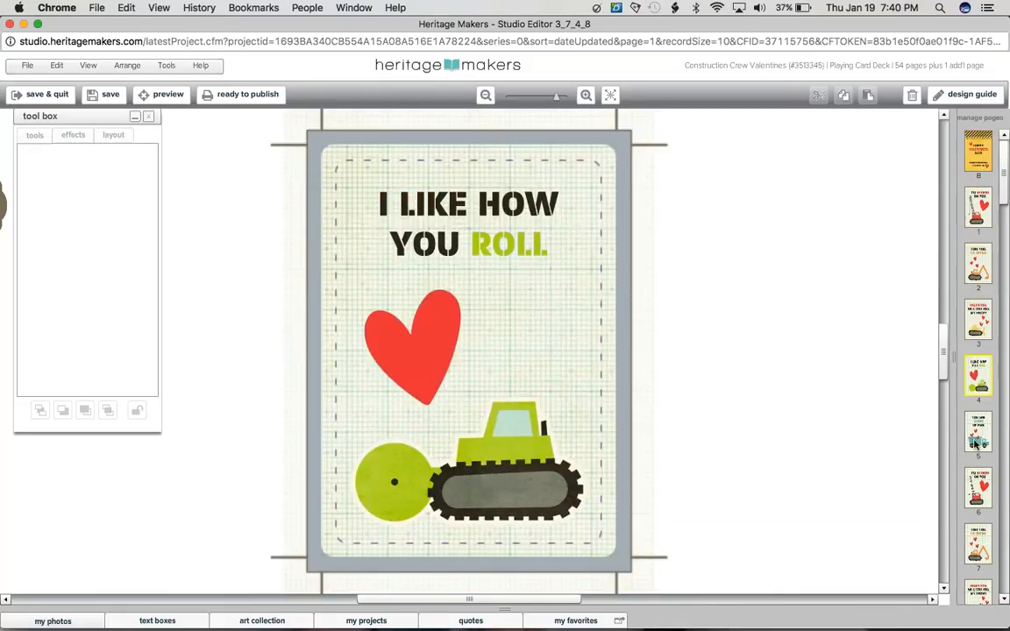
left_click(979, 431)
mouse_move(1004, 193)
left_mouse_down()
mouse_move(1004, 254)
mouse_move(1003, 180)
left_mouse_up()
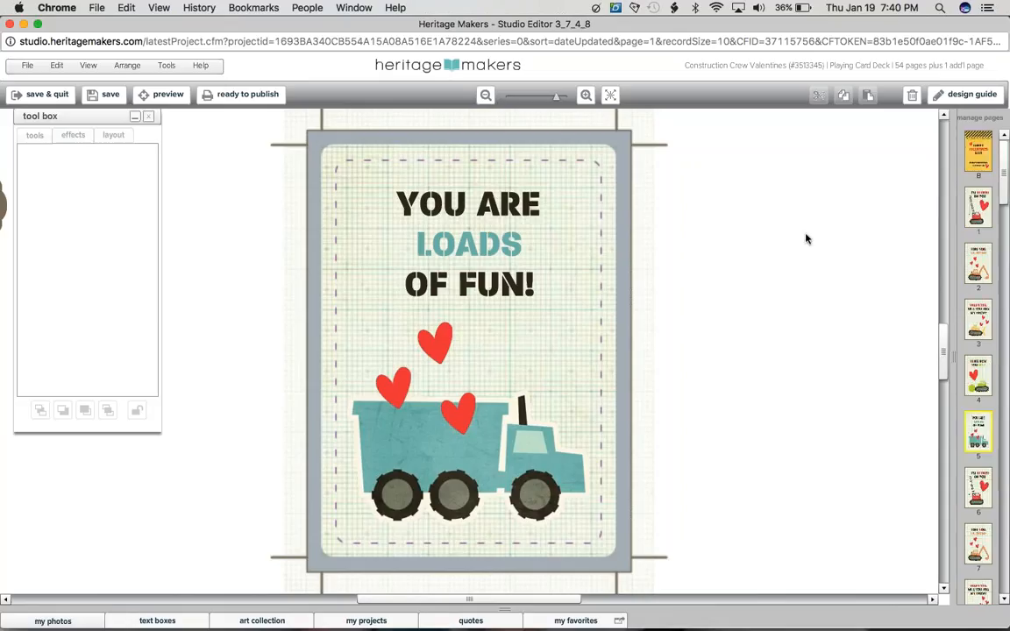
left_click(984, 166)
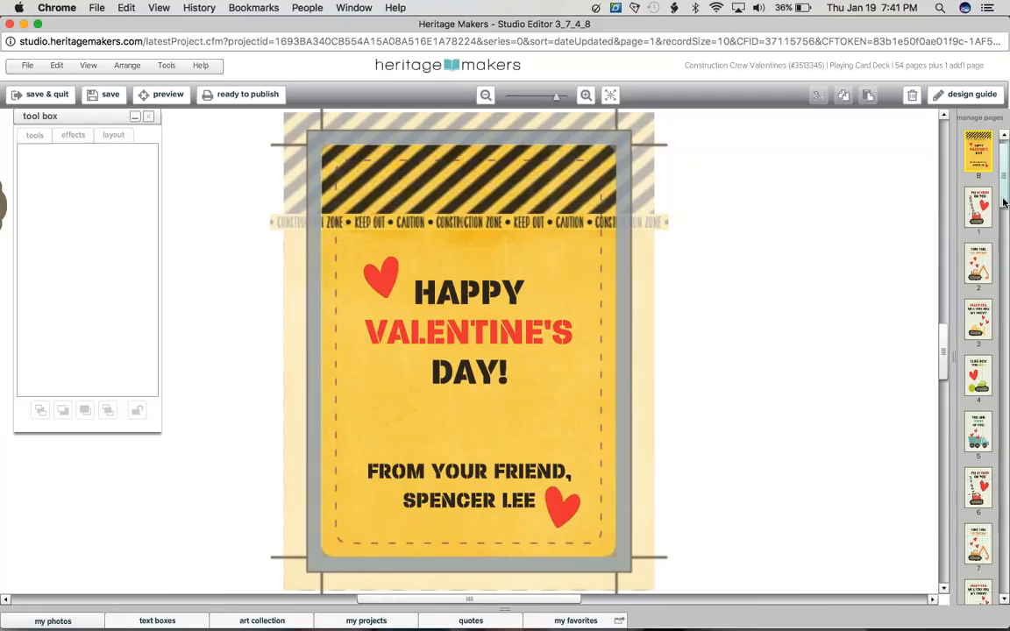
mouse_move(1005, 202)
left_mouse_down()
mouse_move(1005, 220)
mouse_move(1006, 191)
left_mouse_up()
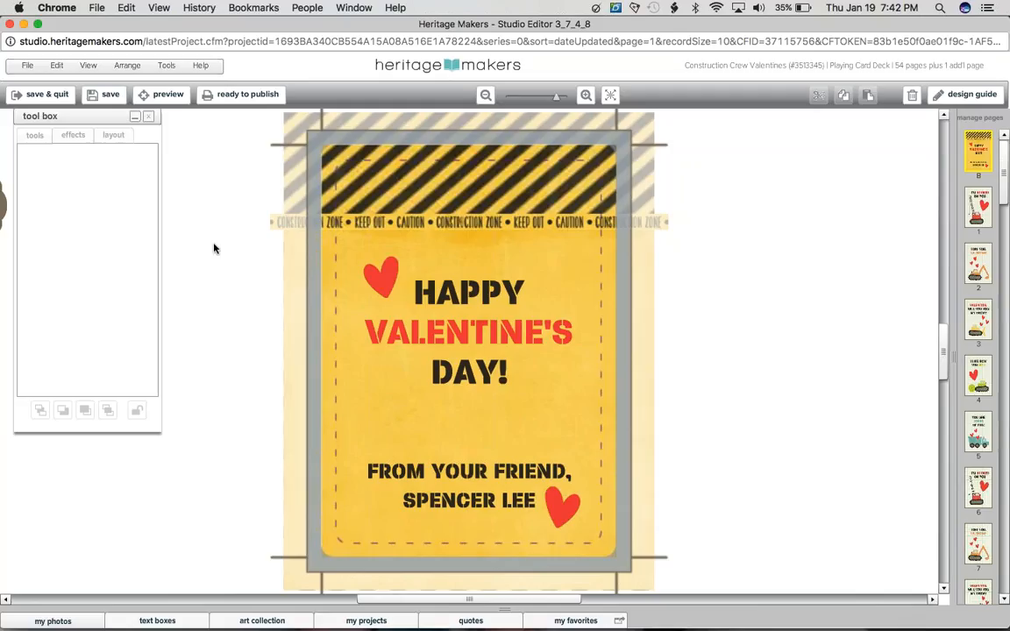
left_click(8, 27)
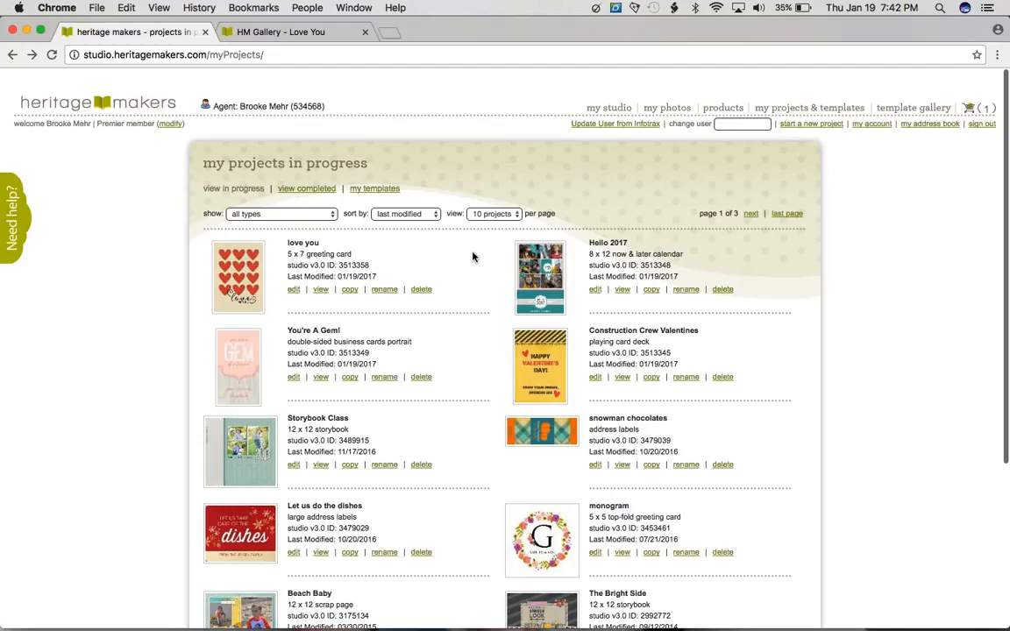
Step: Open the "Hello 2017" calendar project, hide its design guide and look through its page thumbnails
left_click(566, 294)
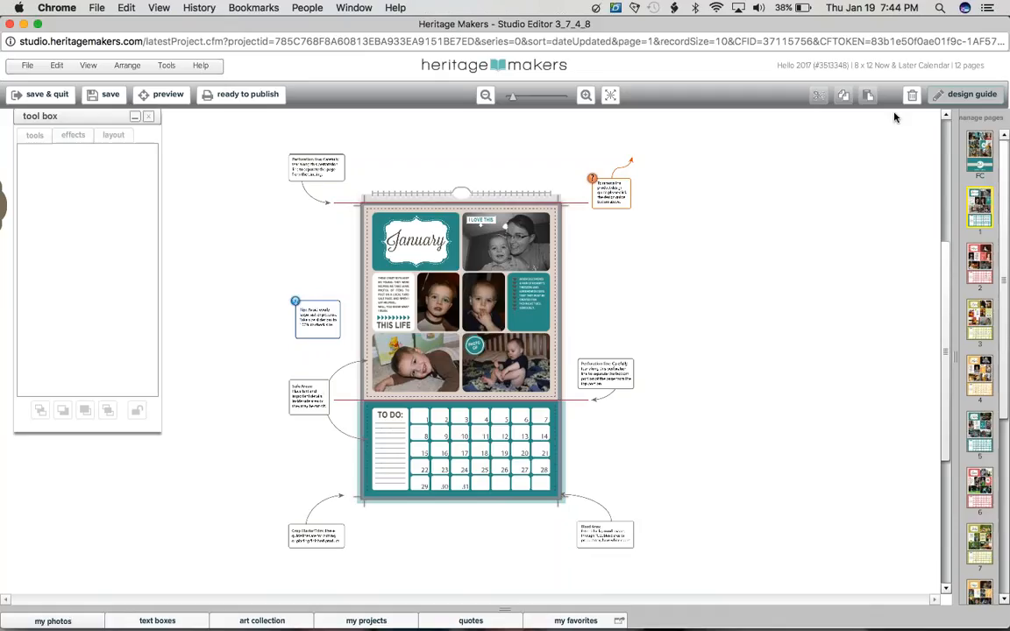
left_click(959, 98)
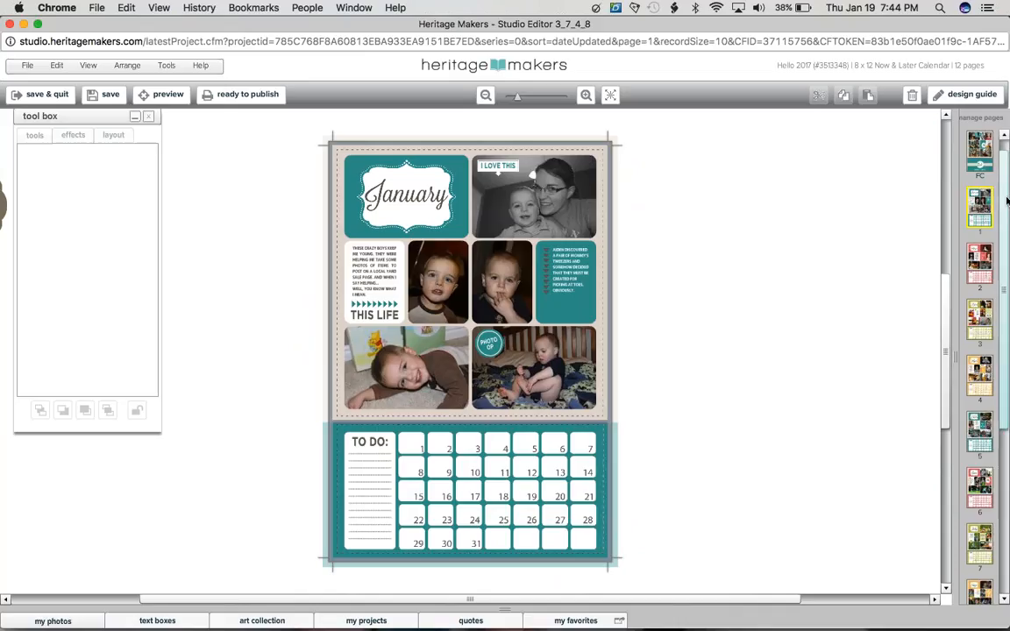
left_click_drag(1006, 200, 1002, 165)
Step: Move the calendar's January page from page 1 to the end as page 12, and apply the new page order
left_click(976, 118)
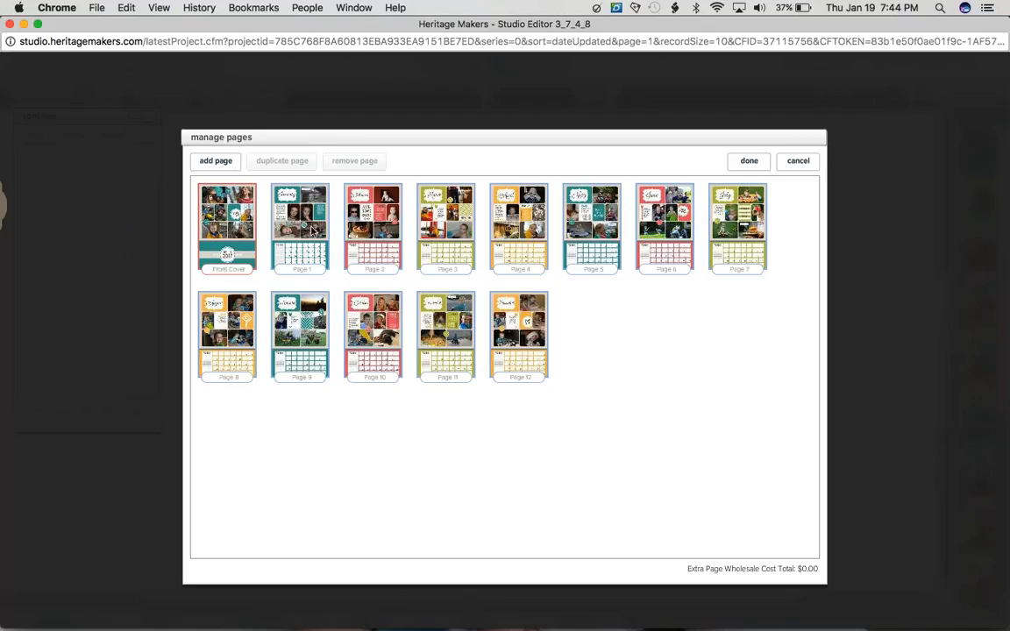
left_click(303, 223)
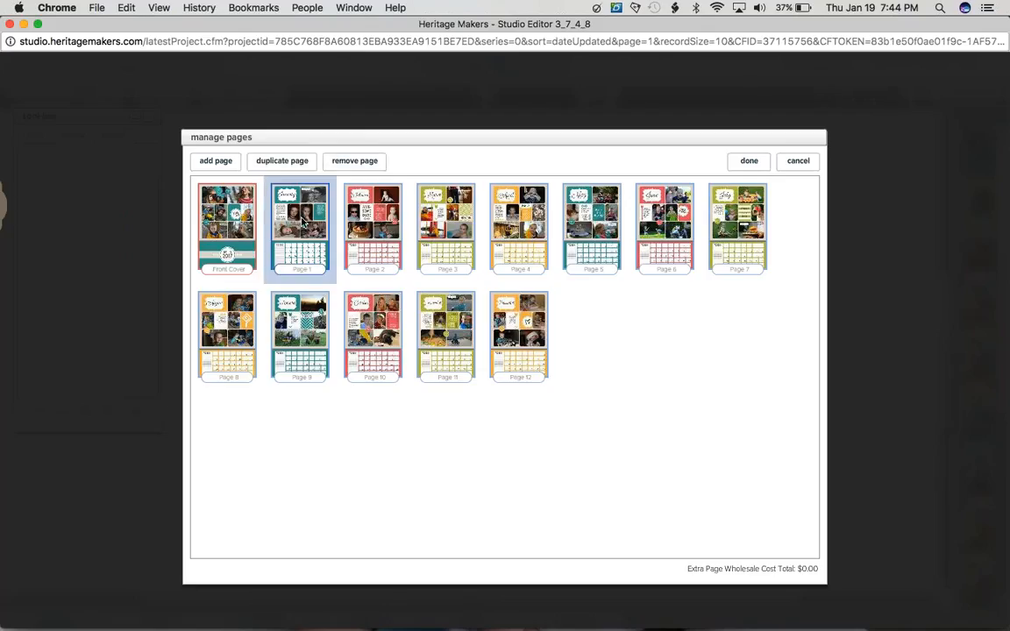
left_click_drag(303, 223, 293, 217)
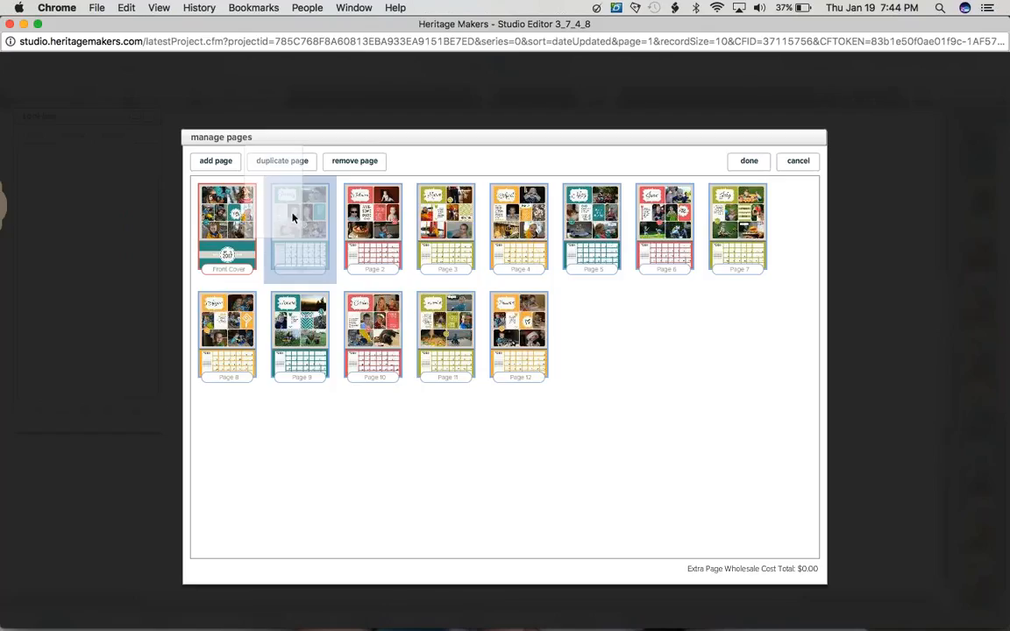
left_click_drag(293, 218, 526, 341)
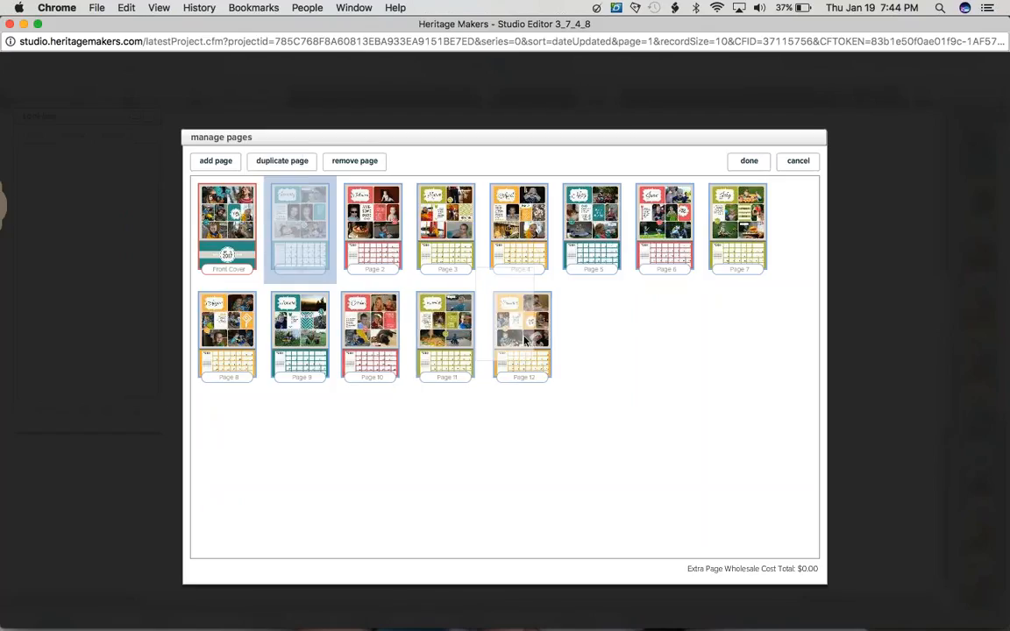
left_click_drag(524, 340, 515, 368)
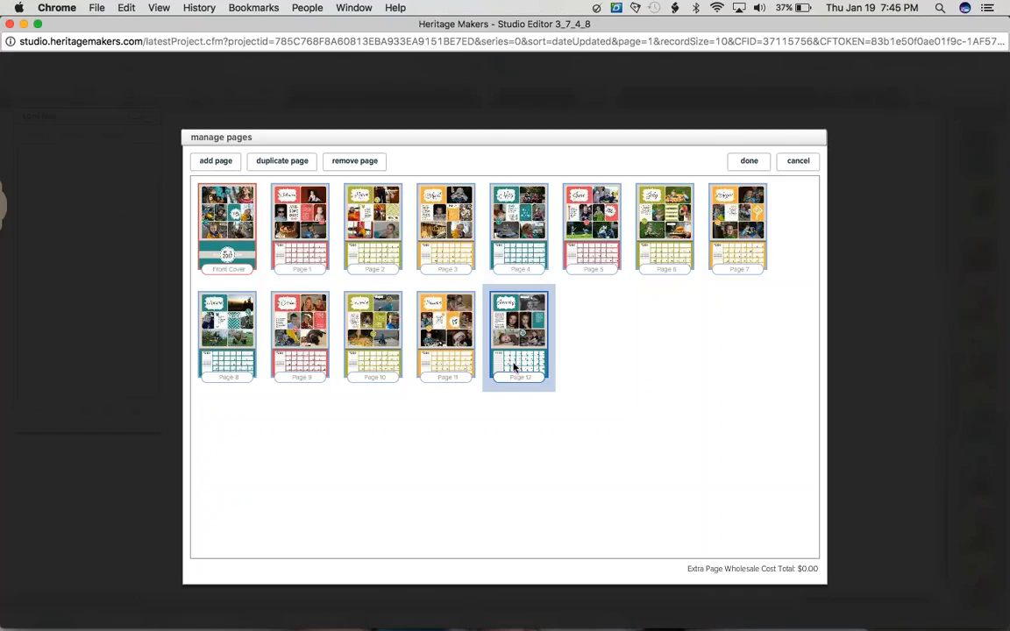
left_click(744, 166)
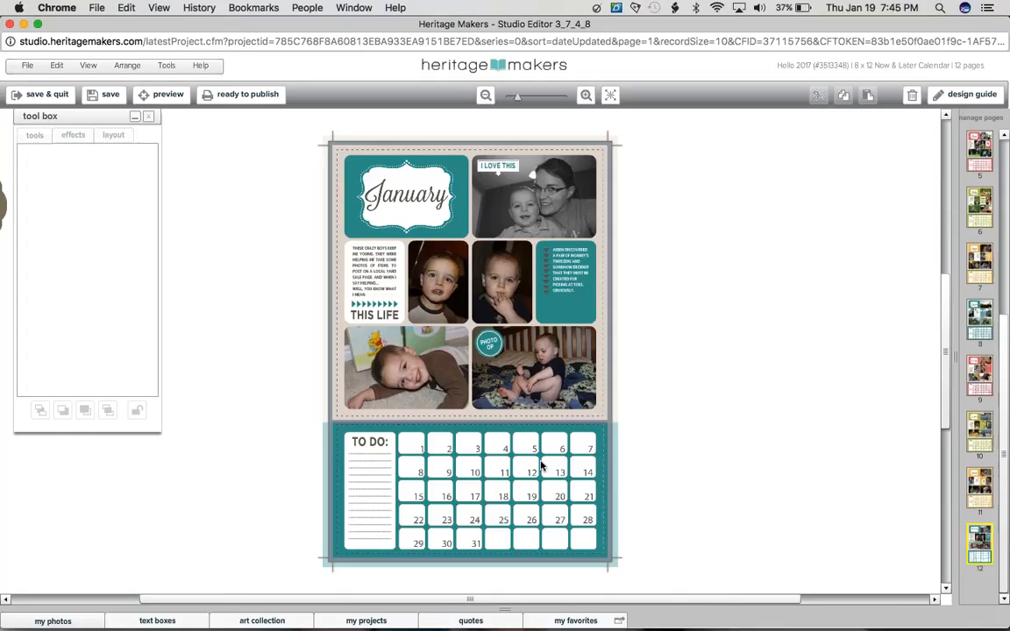
Step: Search the art collection for "2017", preview the 2017 USA Calendar Grids Standard Size collection and browse the other calendar collections
left_click(262, 621)
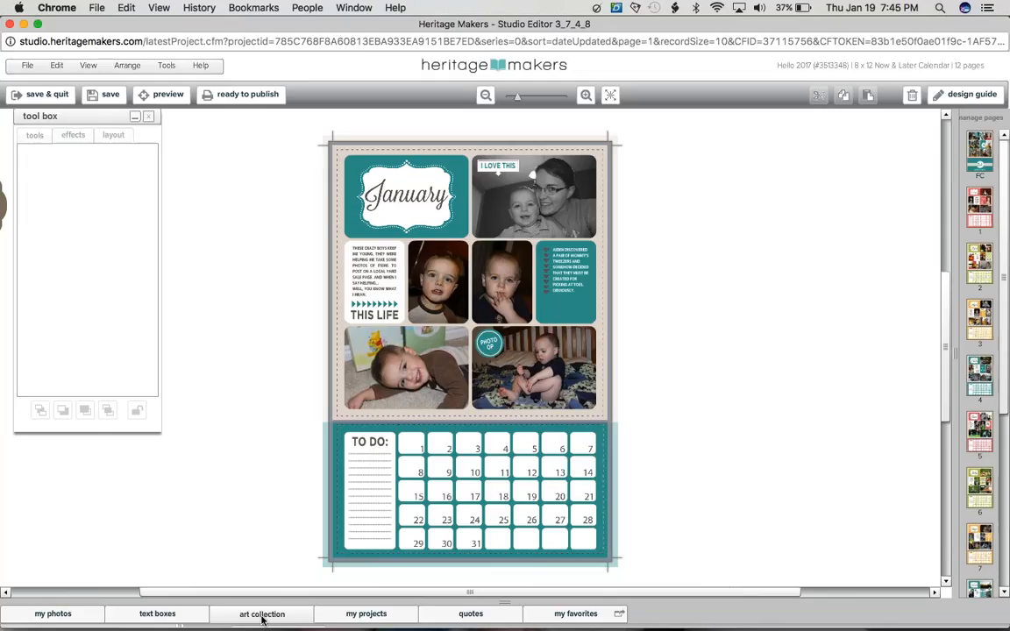
left_click(262, 614)
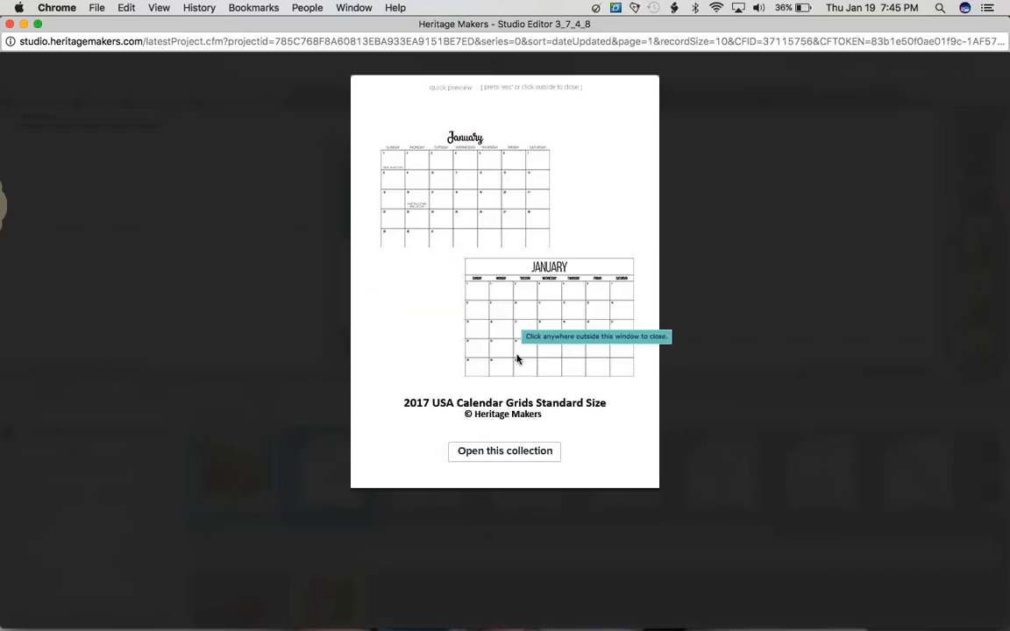
left_click(293, 360)
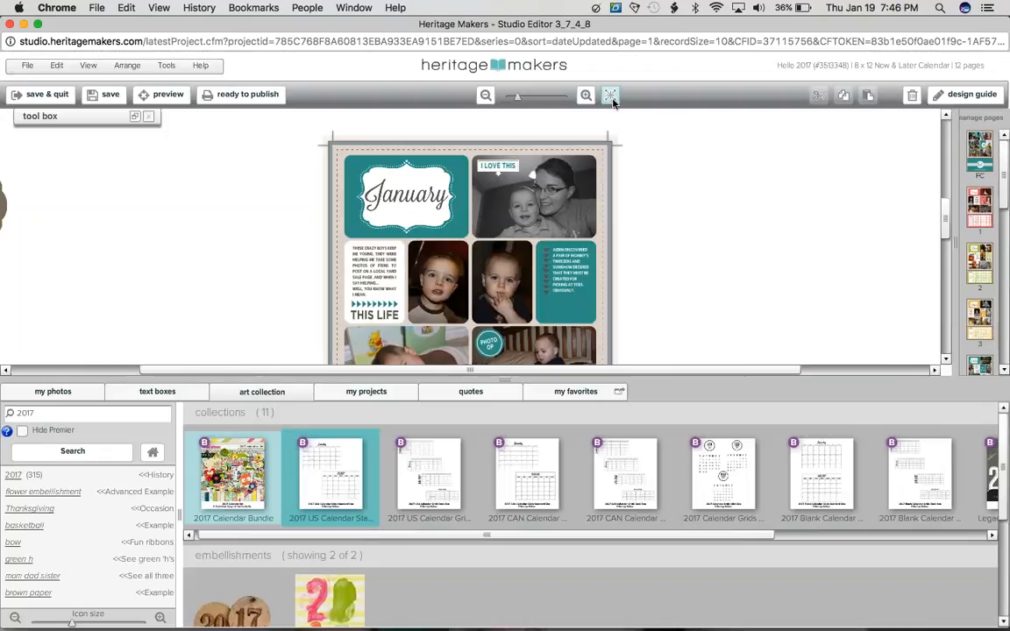
left_click(611, 96)
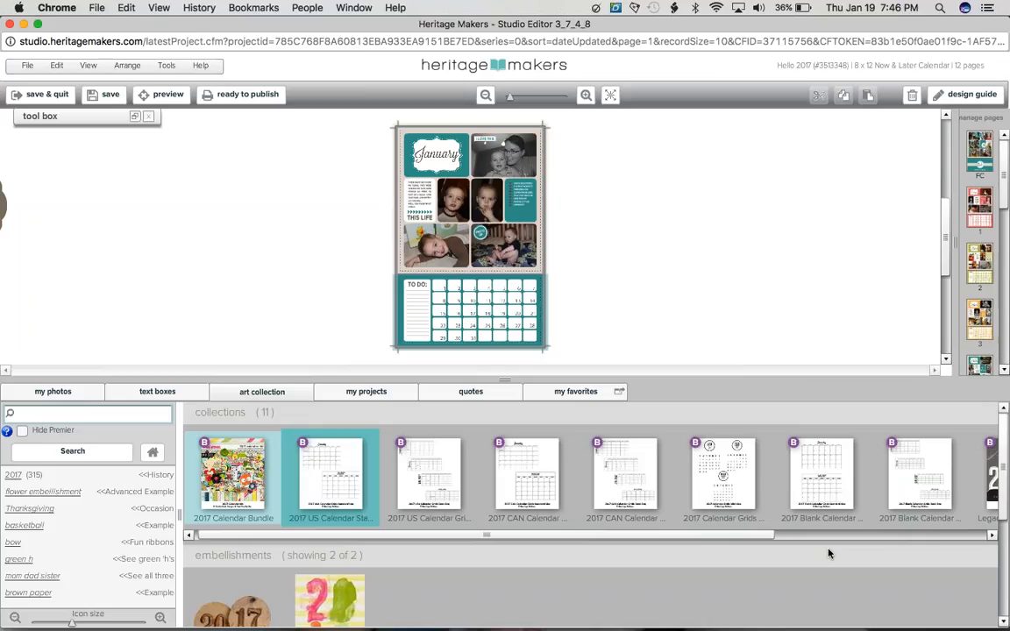
scroll(916, 471, "right", 5)
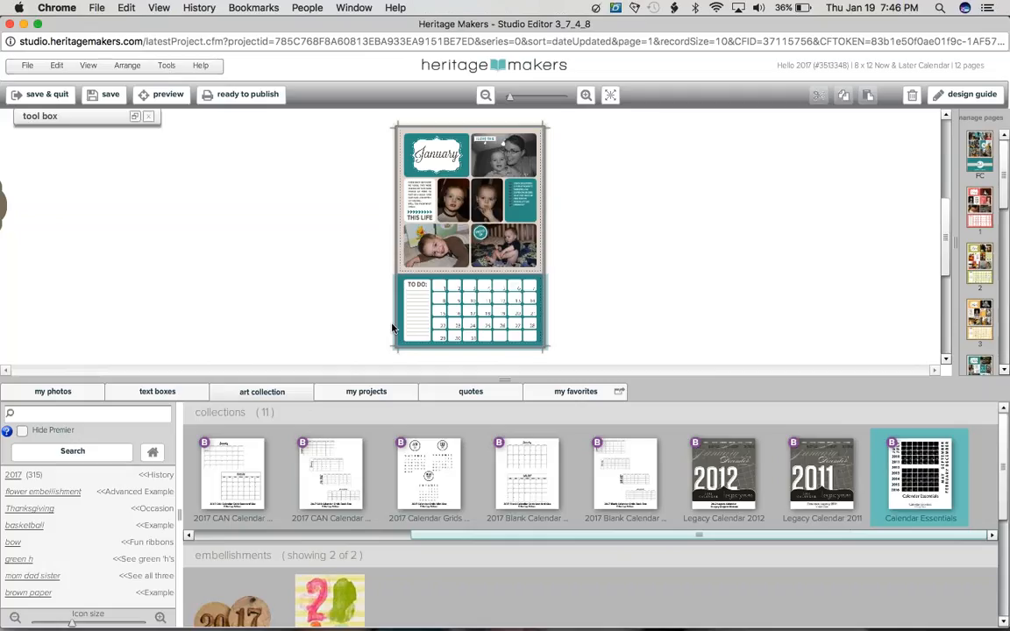
left_click(505, 380)
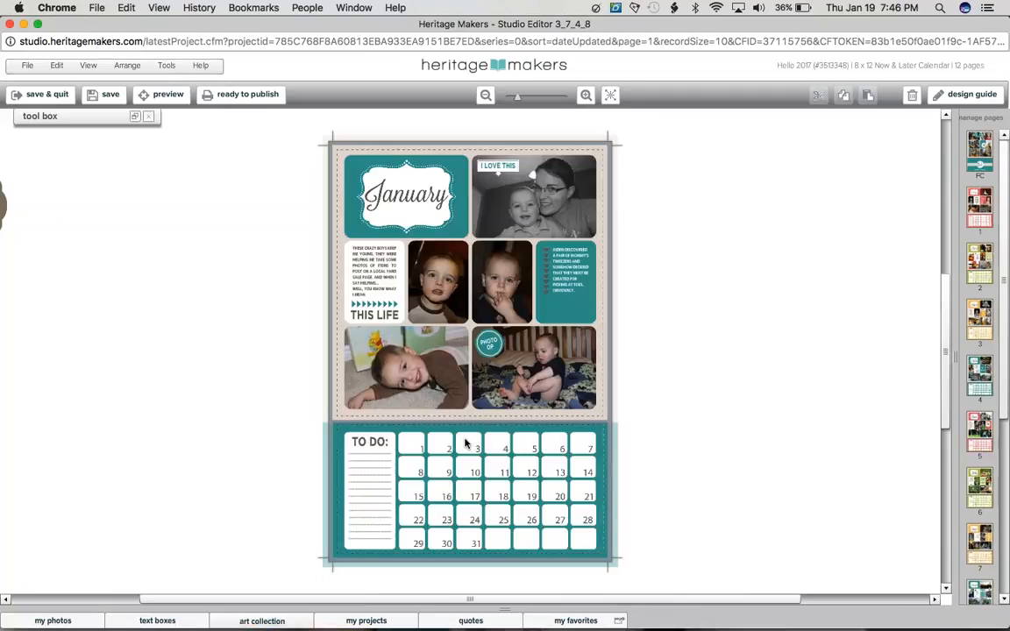
Step: Select the date numbers in the January page's calendar grid and open the art collection they come from
left_click(451, 452)
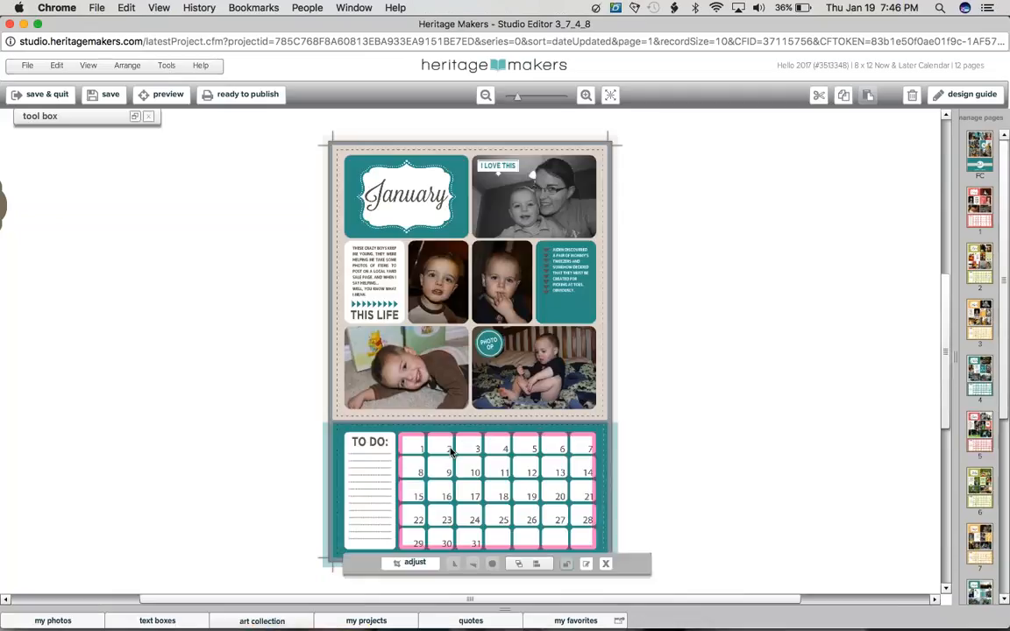
left_click_drag(422, 451, 437, 462)
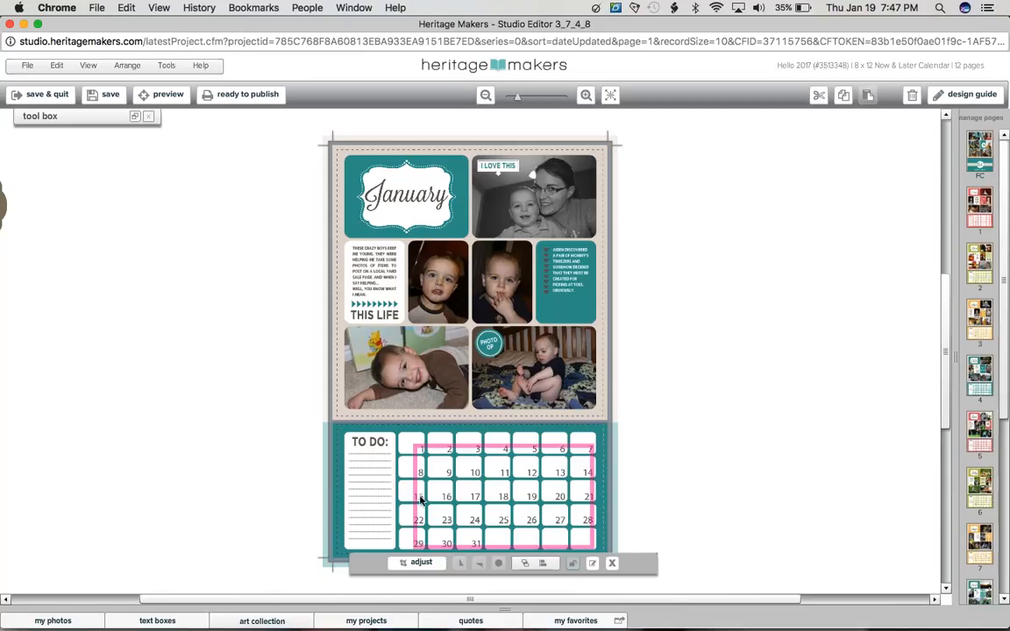
right_click(422, 452)
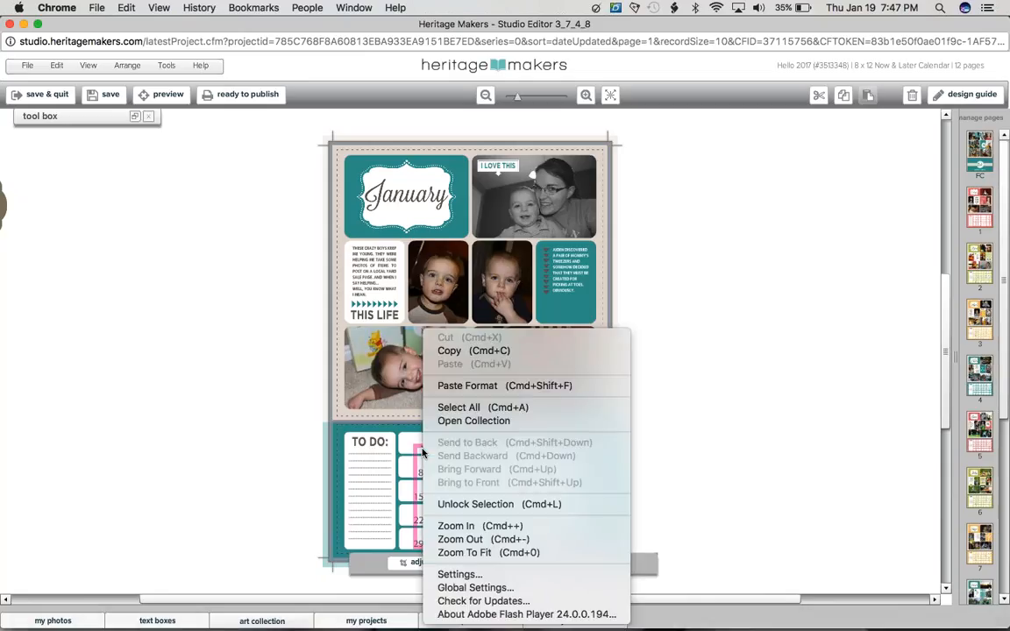
left_click(464, 421)
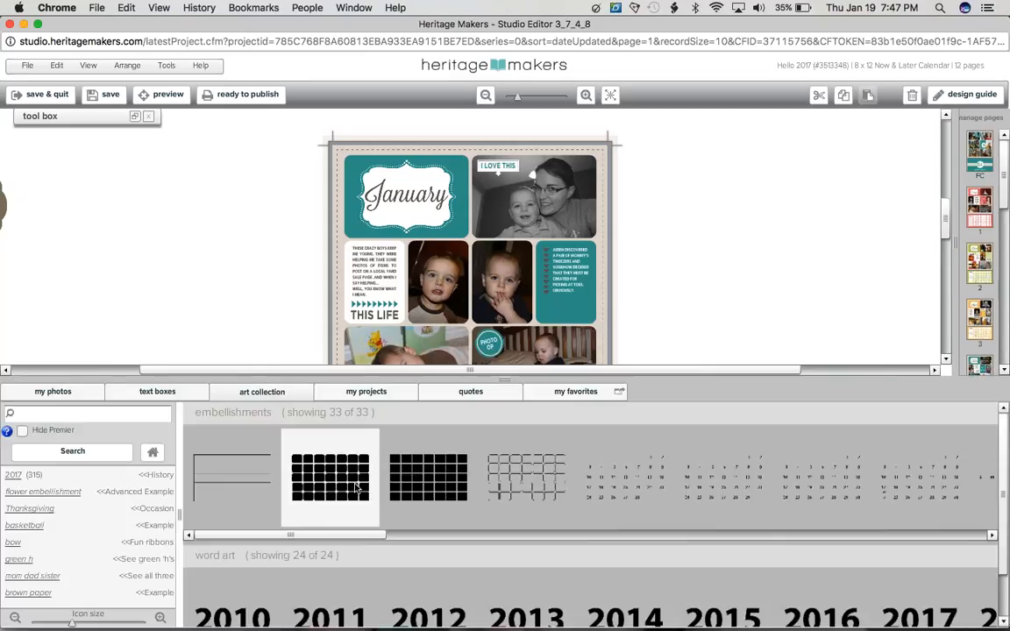
Step: Look through the Calendar Essentials embellishments and preview the date-number layouts
left_click(355, 488)
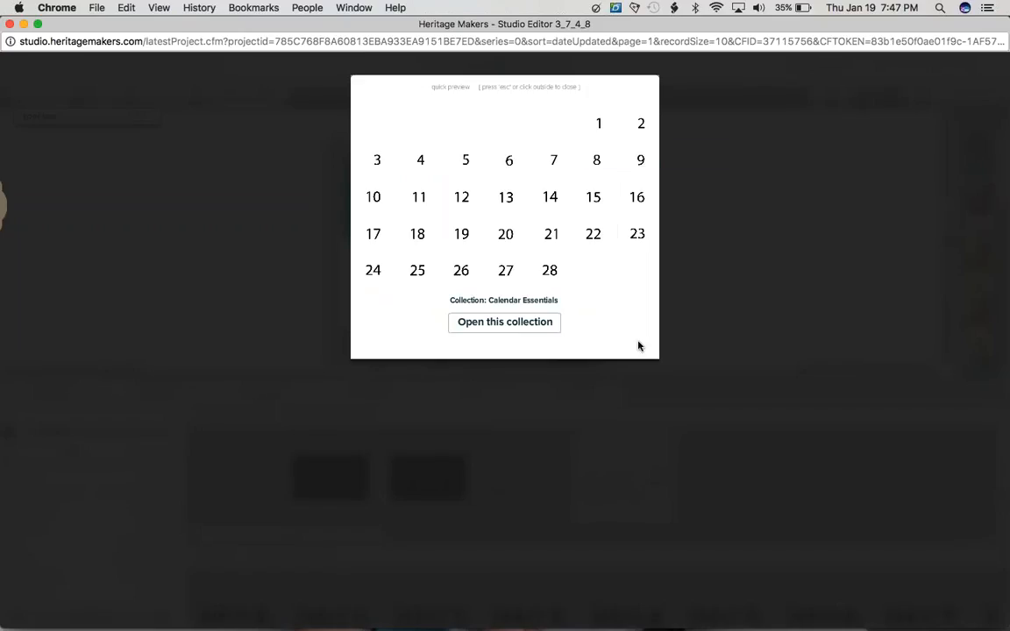
left_click(651, 461)
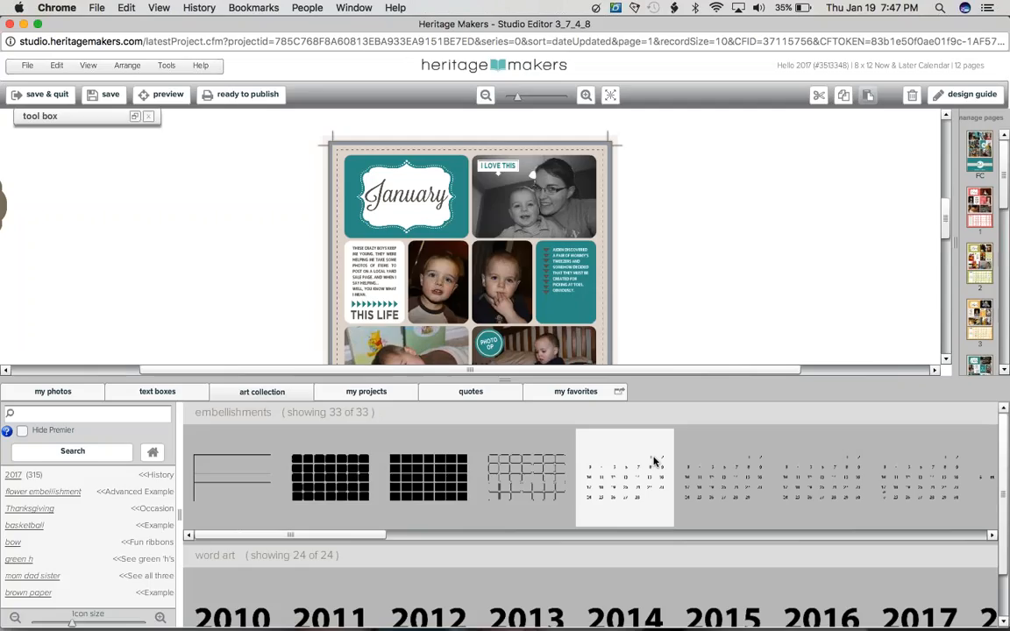
left_click(815, 541)
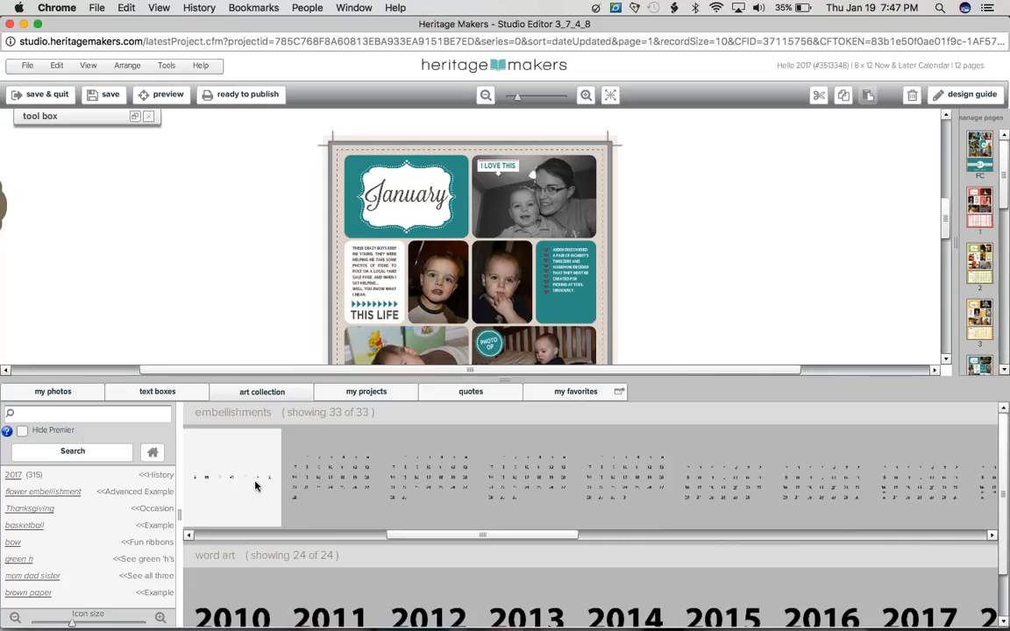
double_click(255, 485)
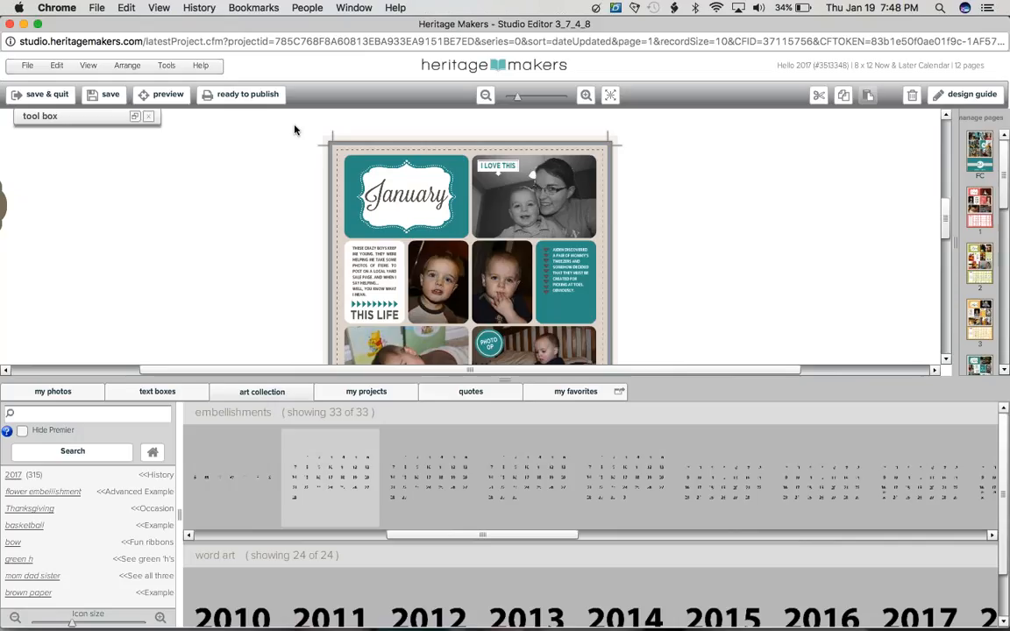
Step: Search Google for "january 2018" in the browser and examine the month's weekday layout on the Timeanddate.com calendar
mouse_move(3, 4)
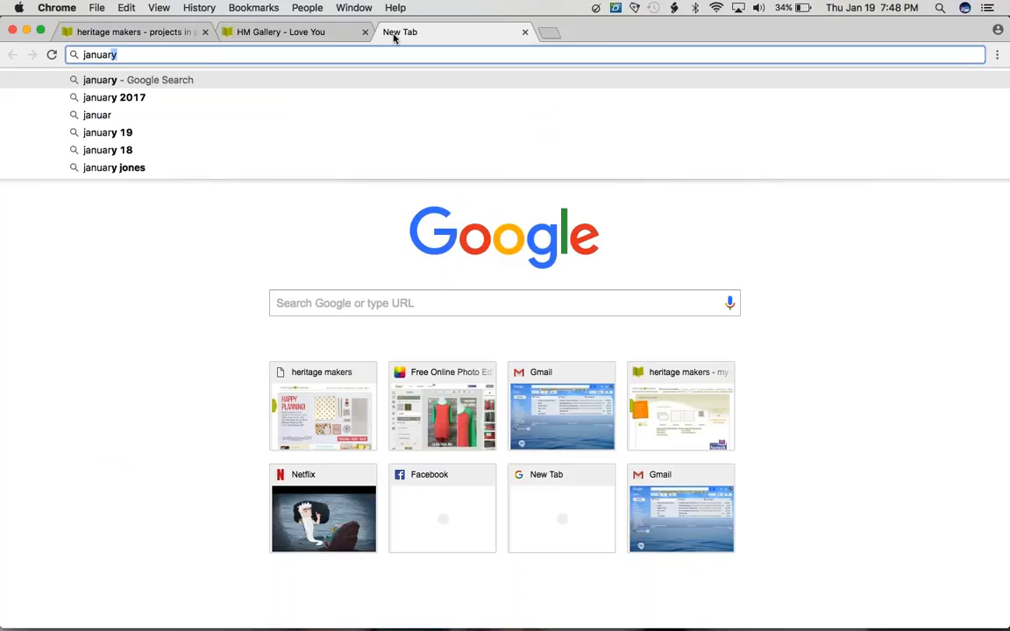
type("y 2018")
key("Return")
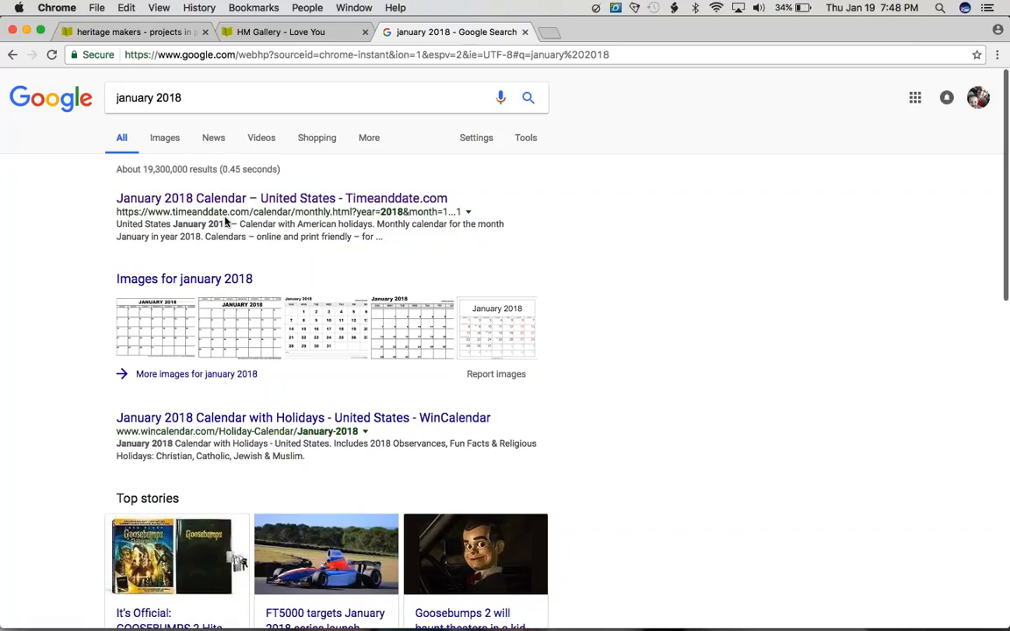
left_click(226, 199)
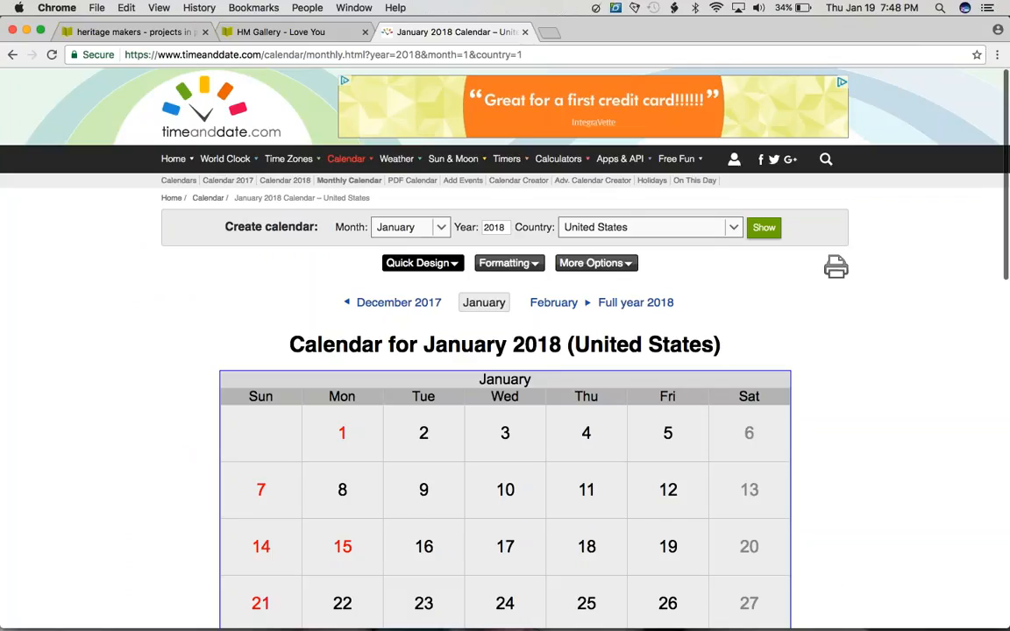
scroll(347, 280, "down", 3)
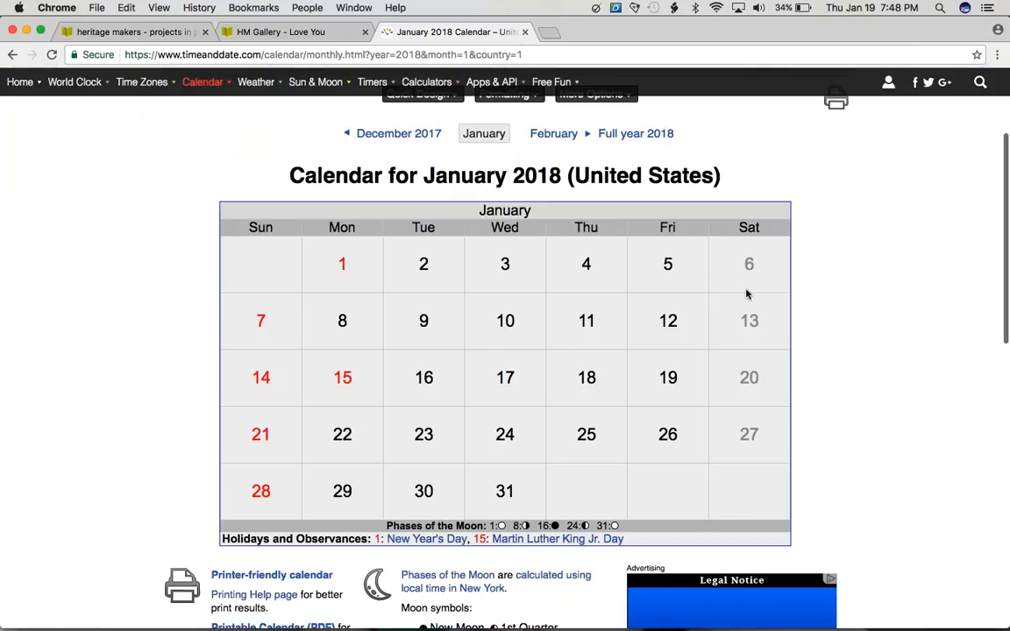
mouse_move(256, 81)
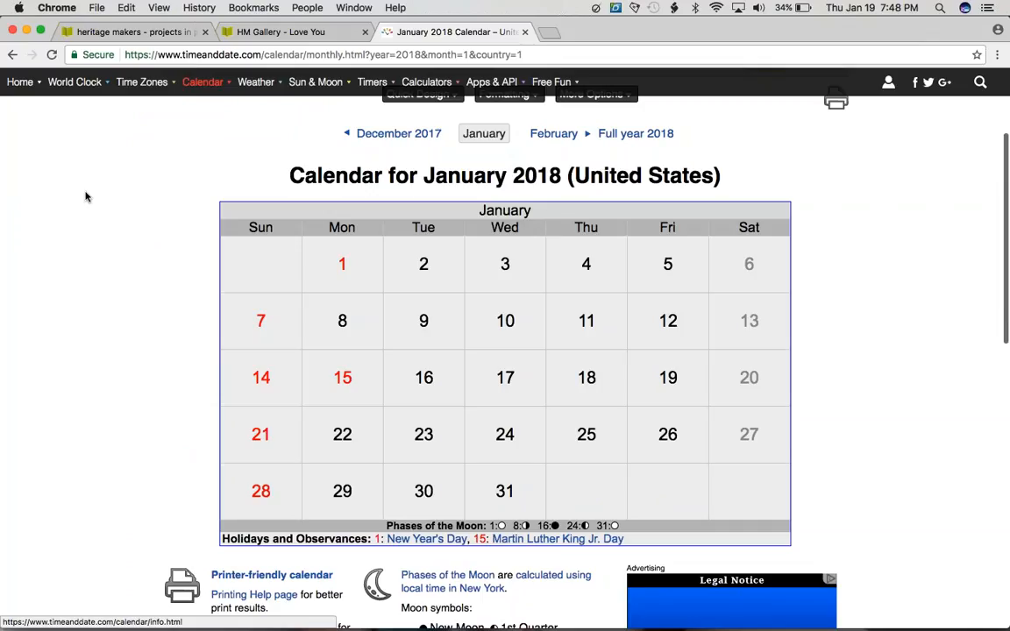
mouse_move(4, 5)
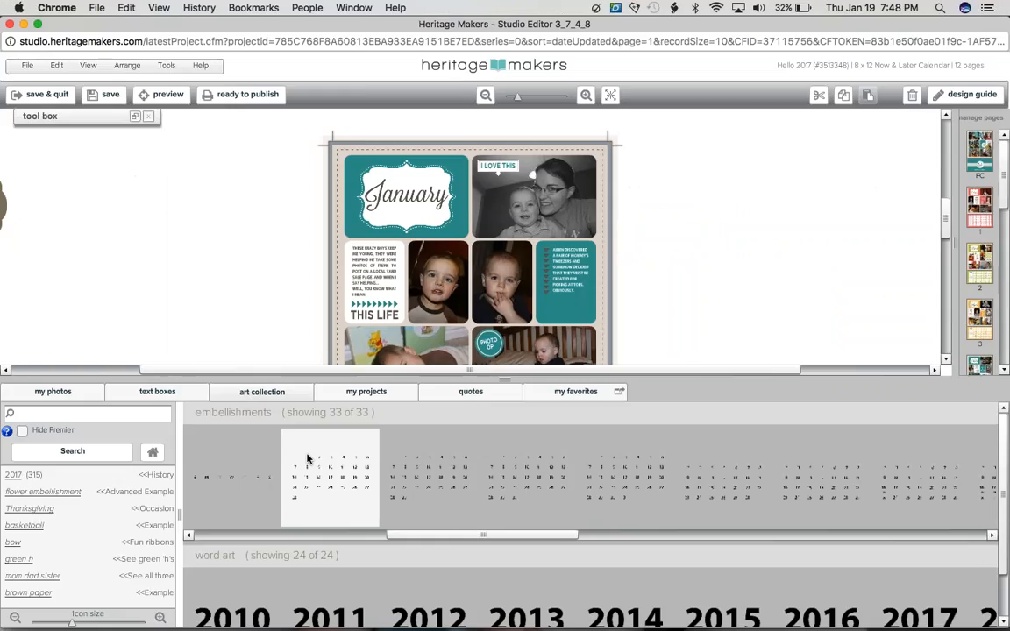
Step: Preview the 31-day number layout starting on Monday and replace the January page's dates with it
double_click(619, 504)
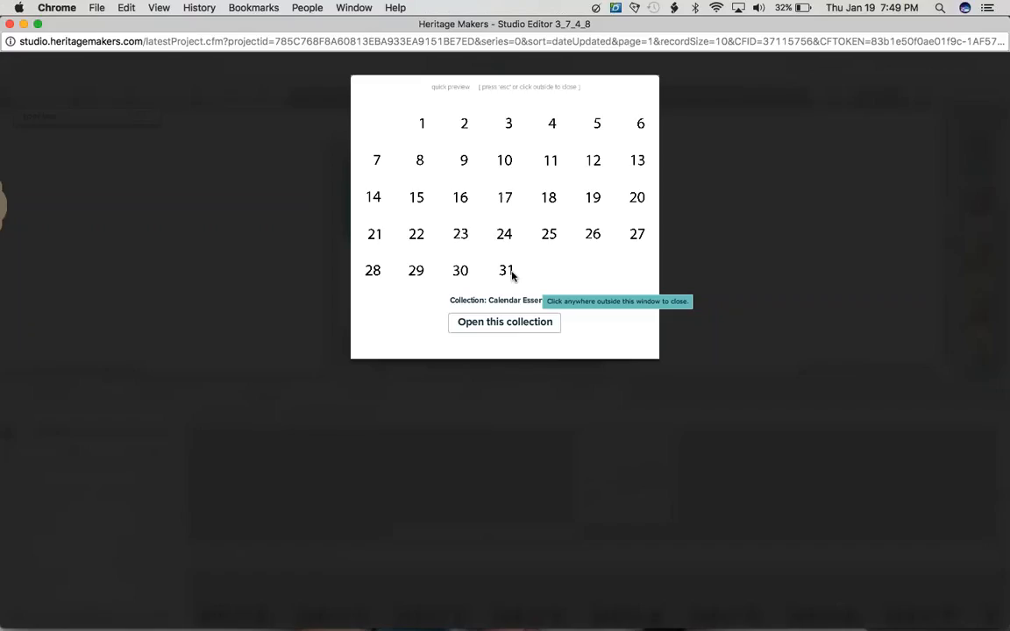
left_click(946, 230)
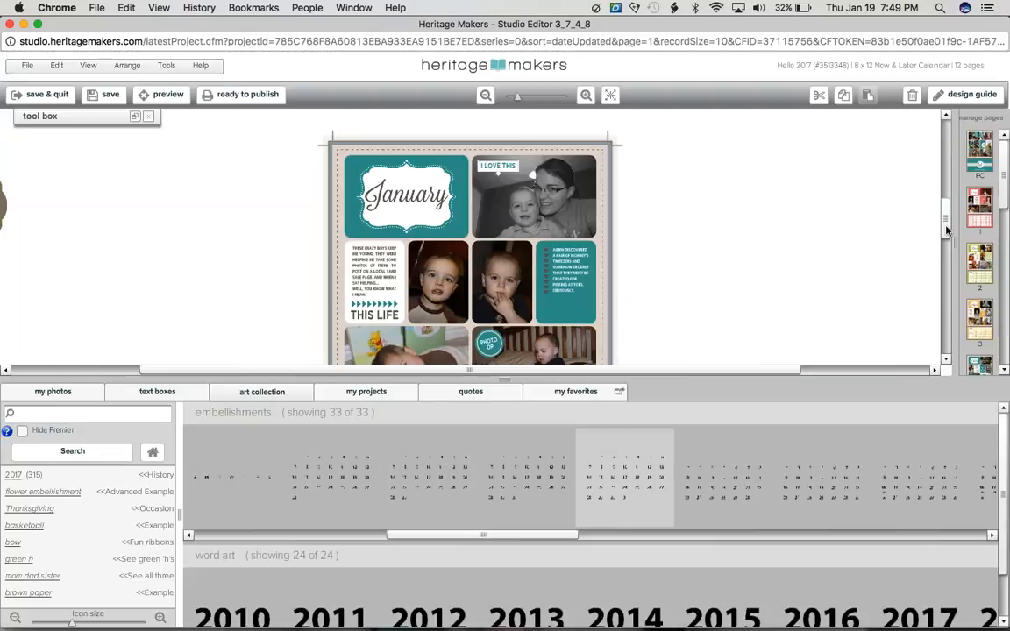
left_click_drag(946, 229, 946, 243)
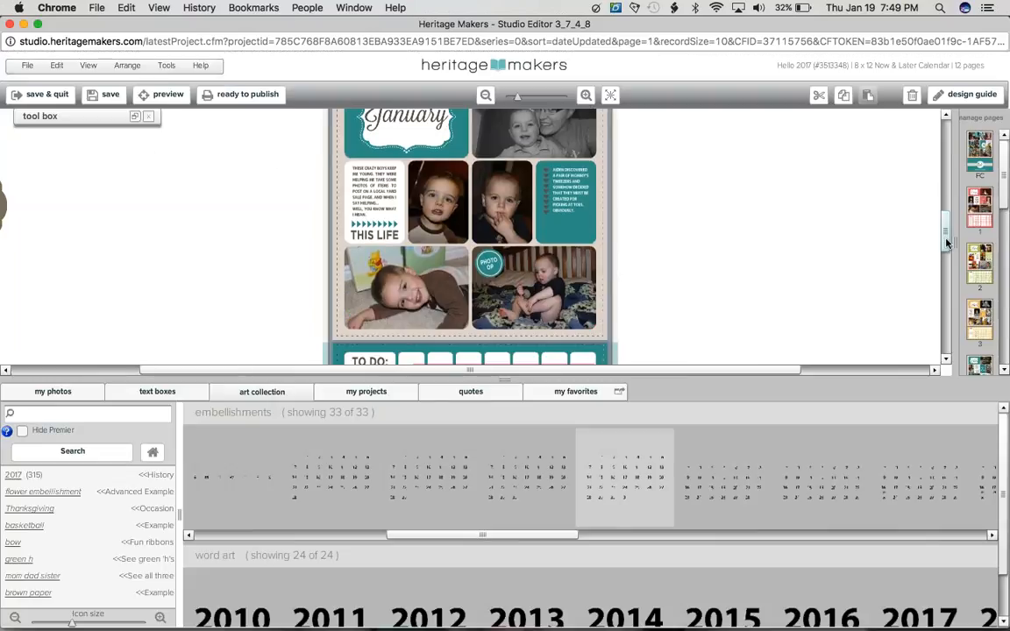
scroll(409, 237, "down", 3)
left_click(409, 237)
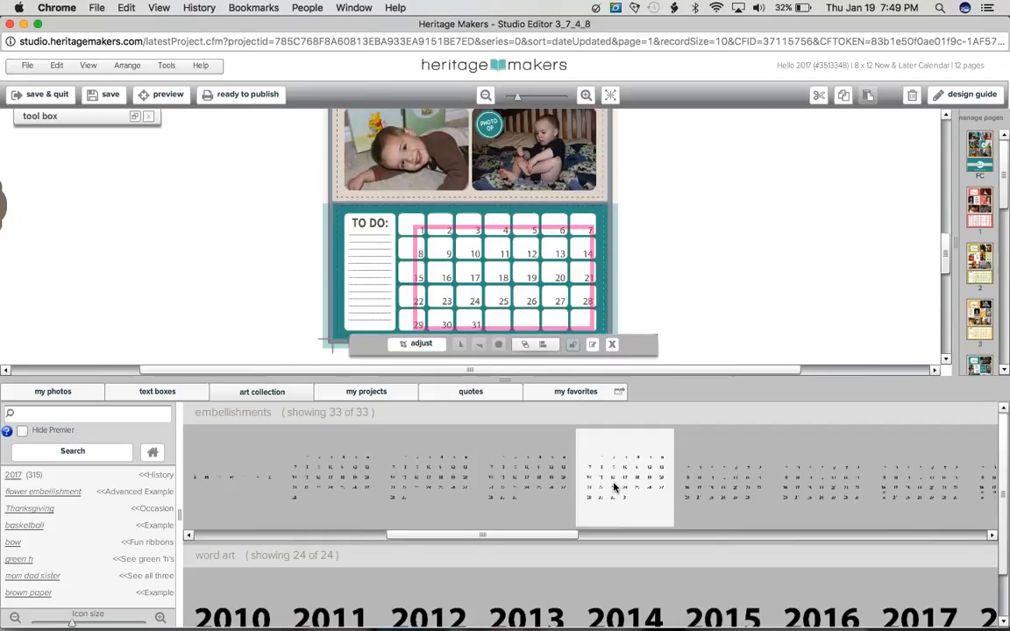
left_click_drag(604, 480, 502, 281)
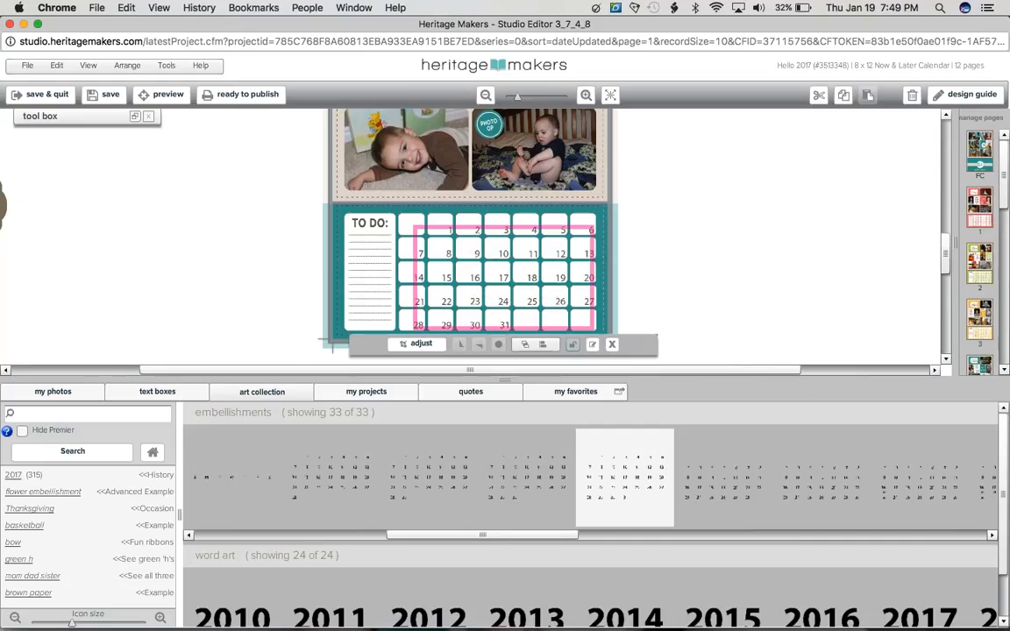
left_click(641, 269)
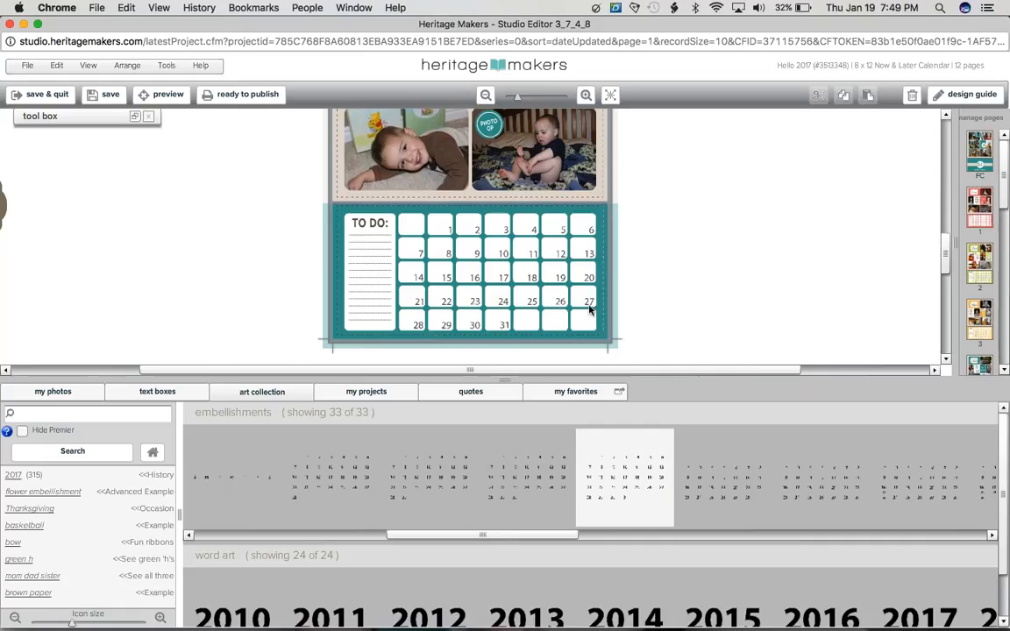
Step: Return to the full art collection list and browse it for the 2017 calendar grid collections
left_click(610, 94)
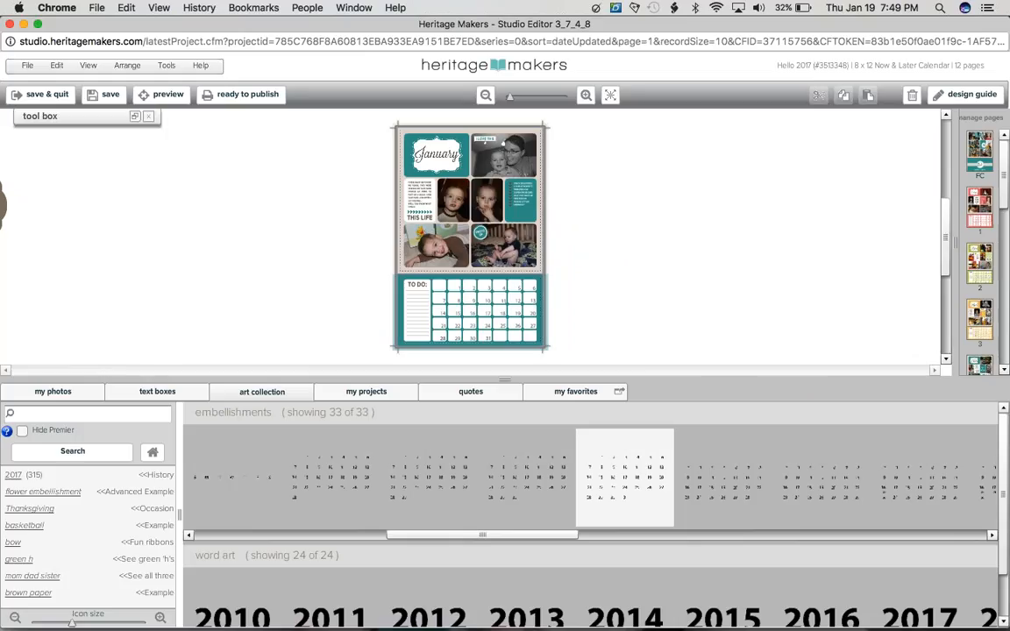
left_click(153, 453)
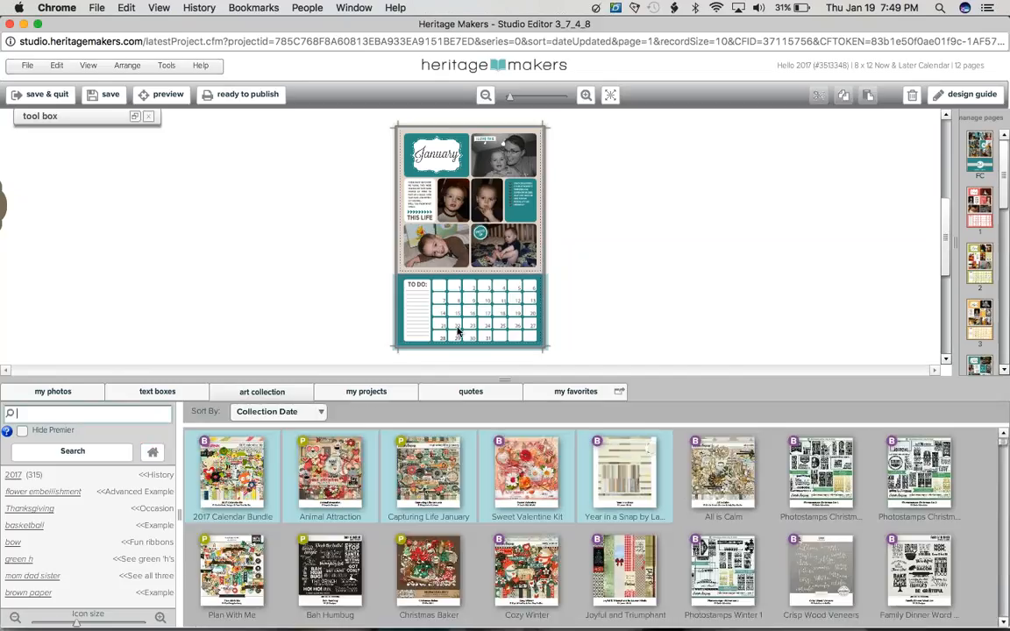
left_click(457, 331)
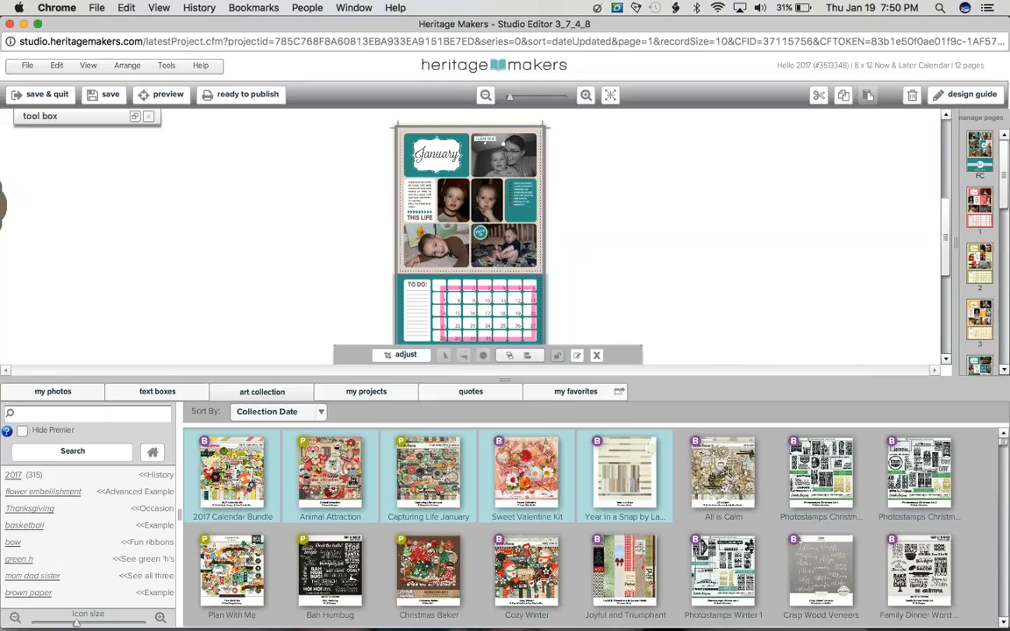
scroll(592, 526, "down", 5)
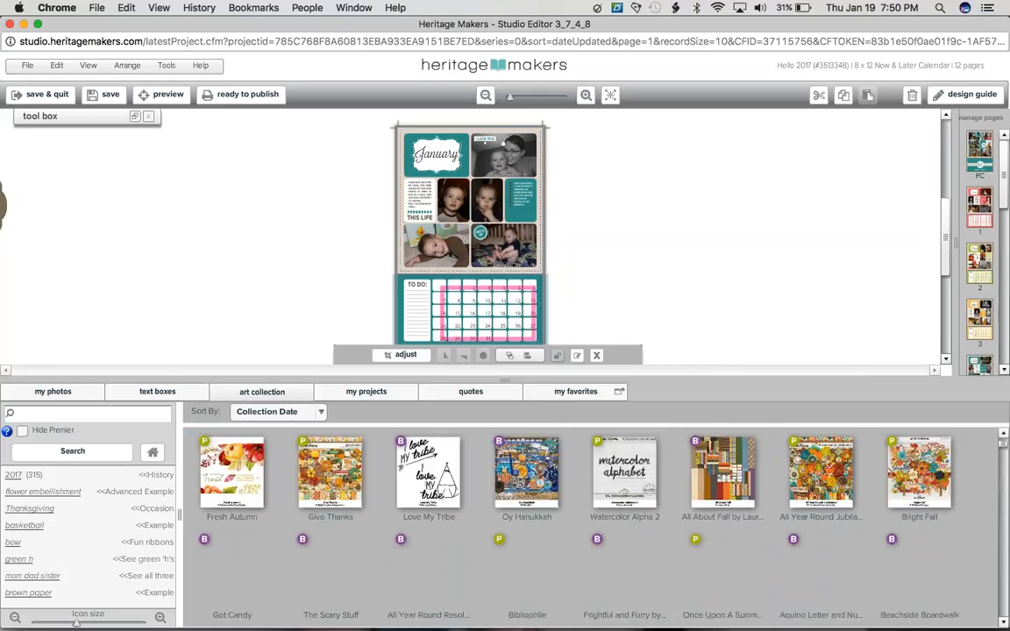
scroll(738, 501, "down", 5)
mouse_move(738, 500)
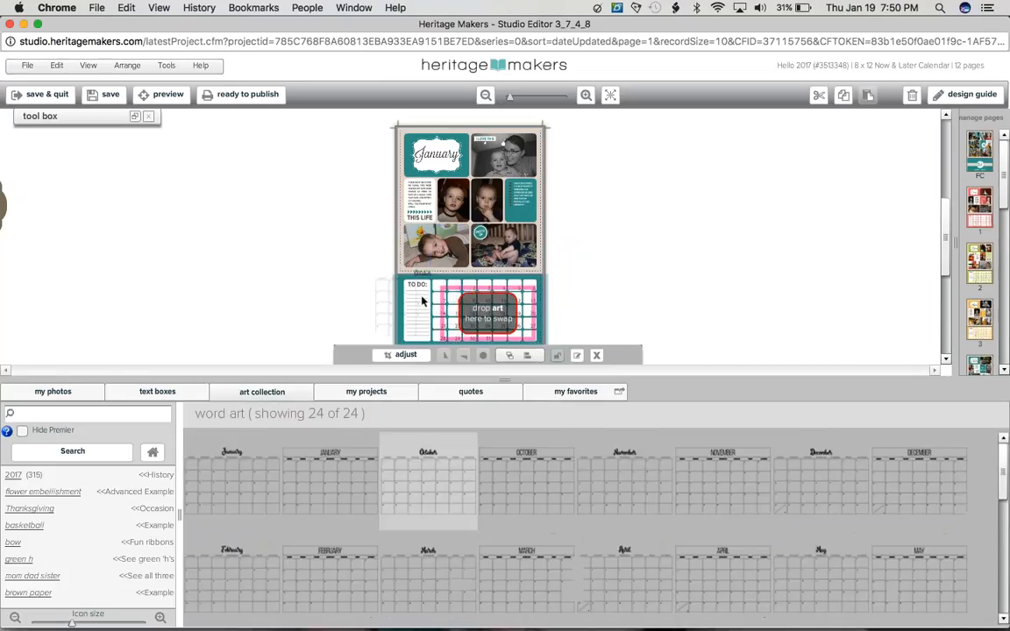
Step: Try out the October grid word art on the January page, delete it, and unlock and clear all the page's elements
left_click_drag(422, 300, 430, 300)
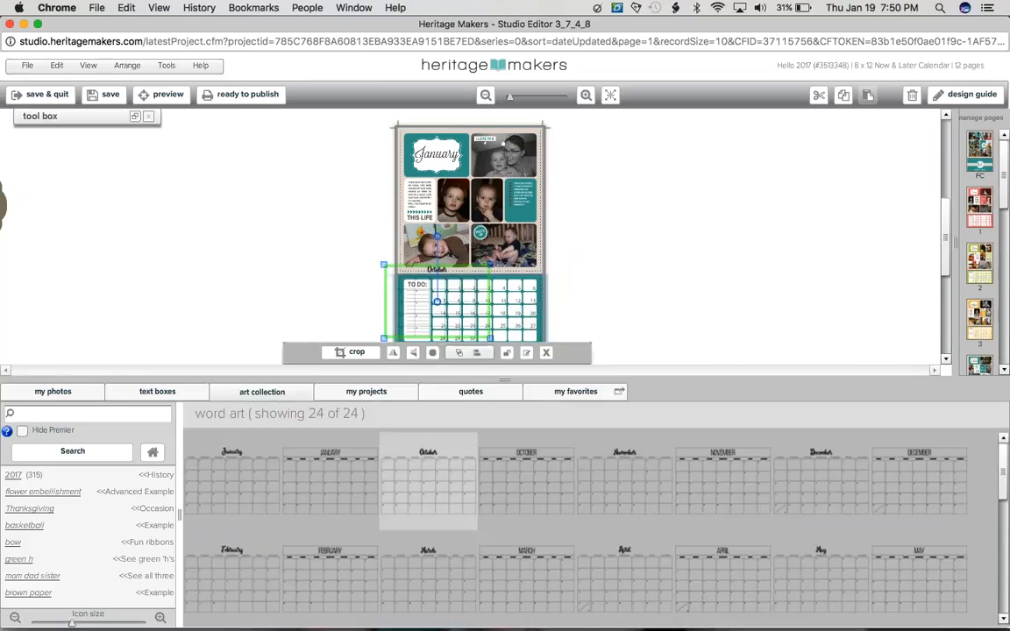
left_click(911, 94)
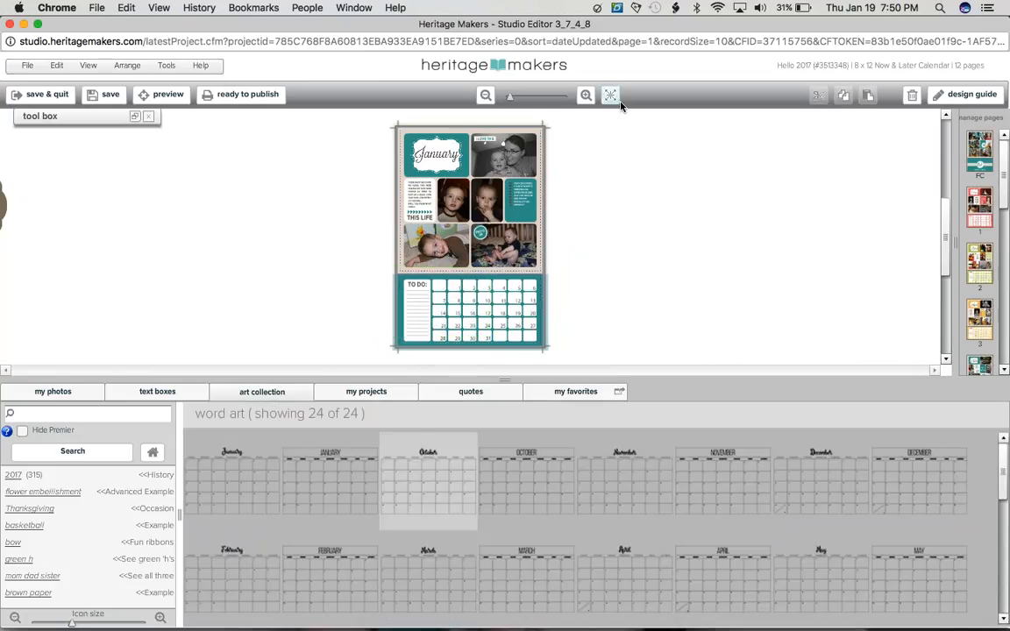
left_click_drag(576, 336, 351, 182)
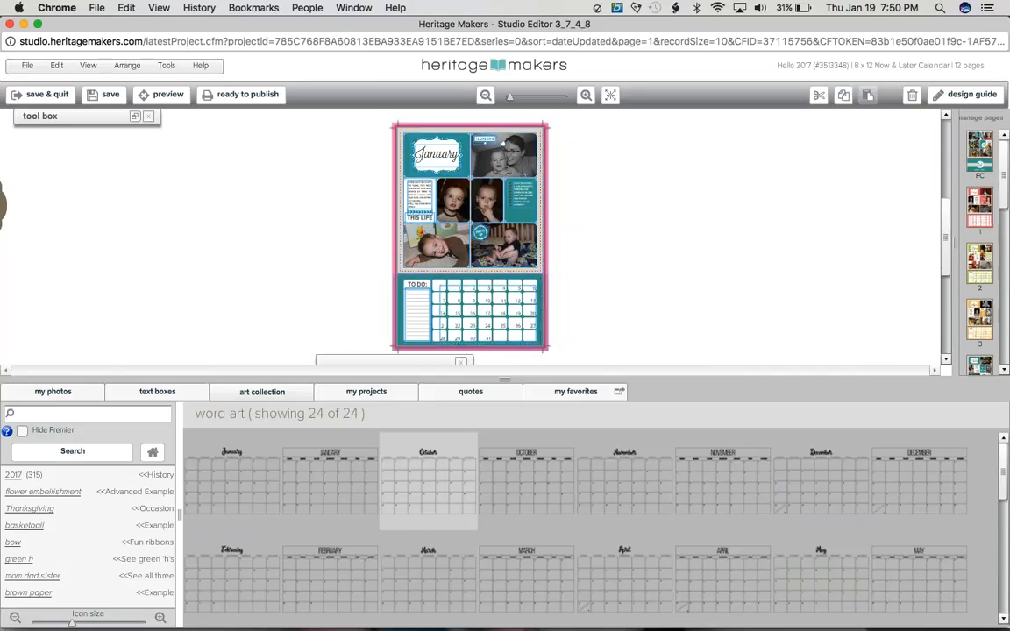
left_click(135, 116)
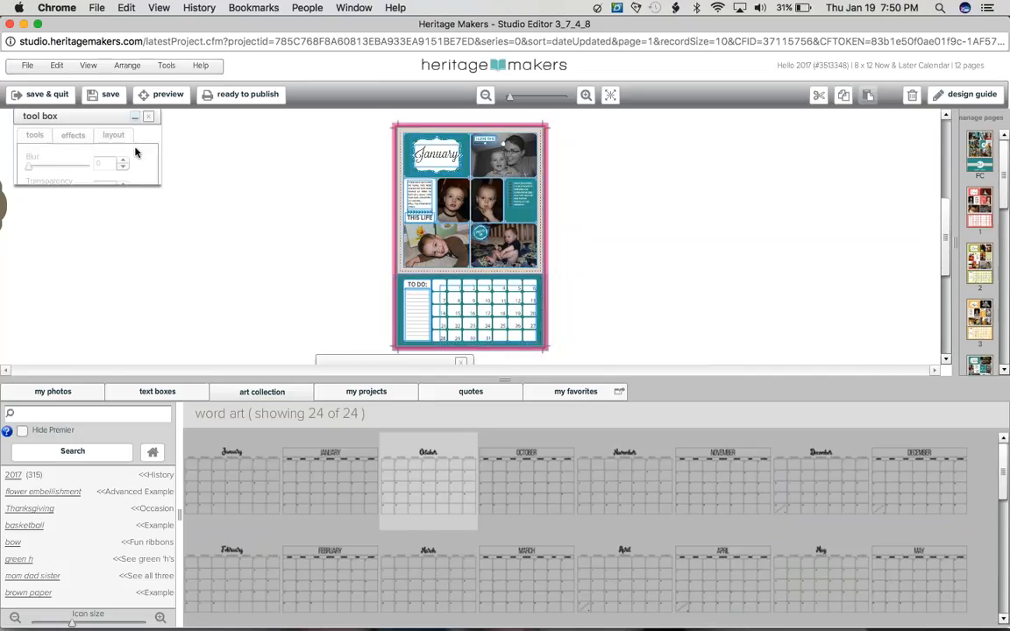
left_click(137, 412)
Step: Place the October calendar grid on the lower part of the cleared page and enlarge it to about 5.89 by 4.12 inches
left_click_drag(427, 464, 453, 346)
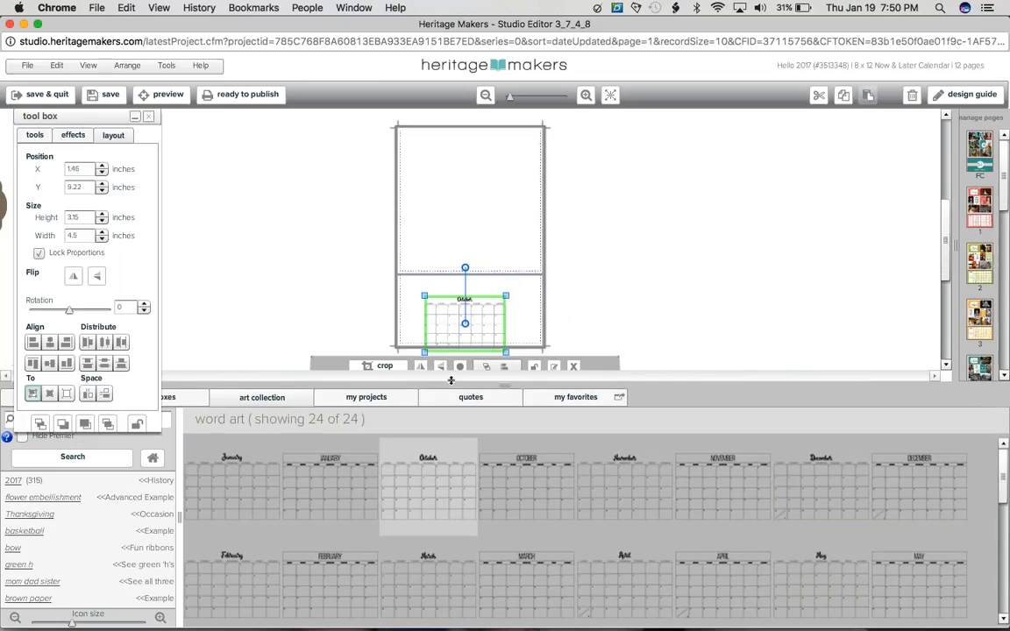
left_click_drag(451, 380, 450, 606)
left_click(613, 95)
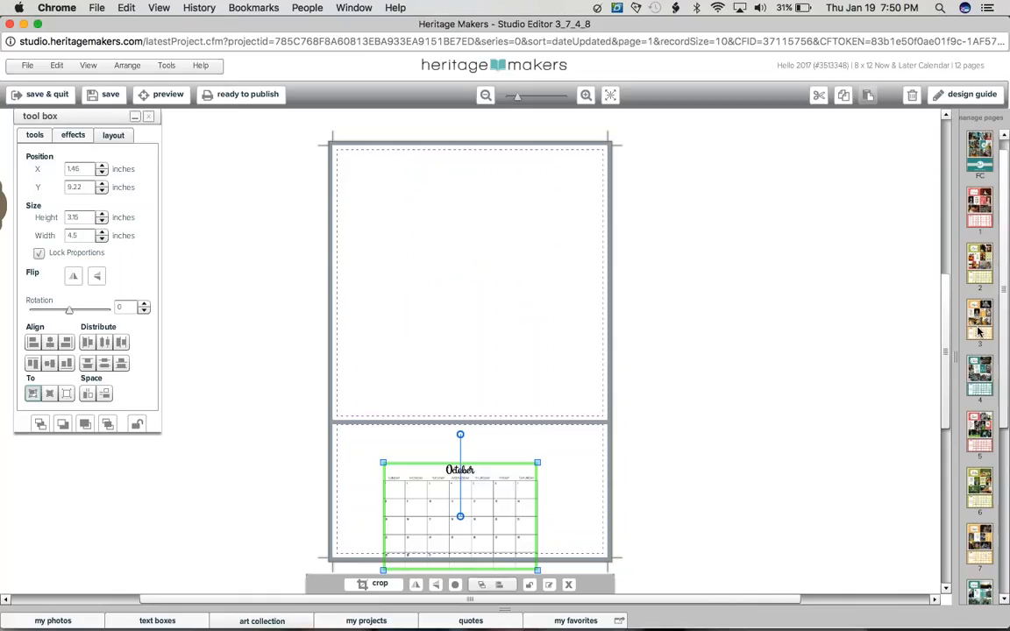
scroll(944, 362, "down", 2)
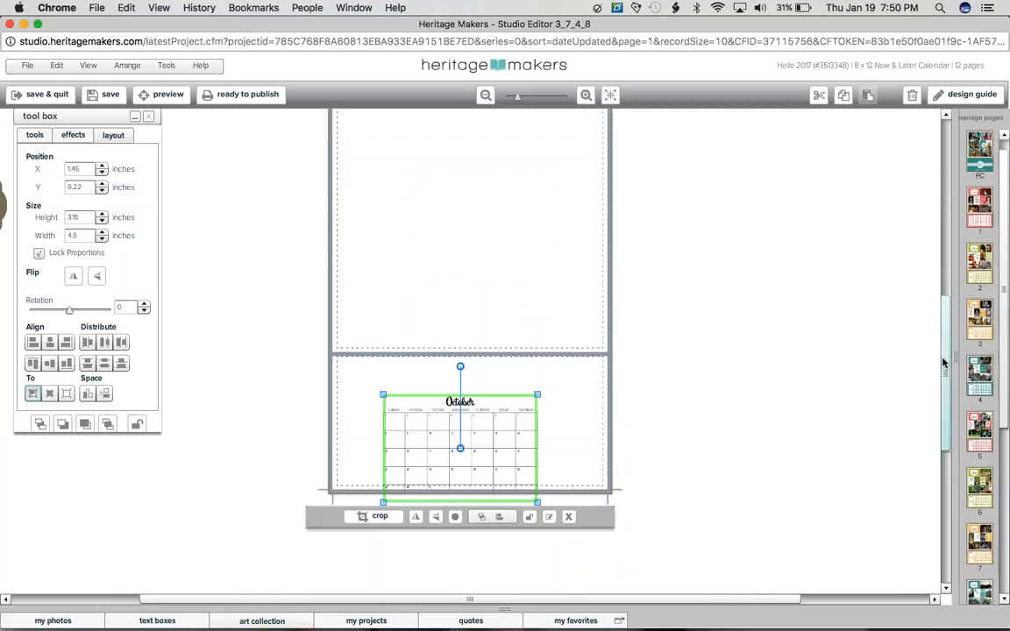
left_click(586, 95)
left_click_drag(943, 356, 948, 431)
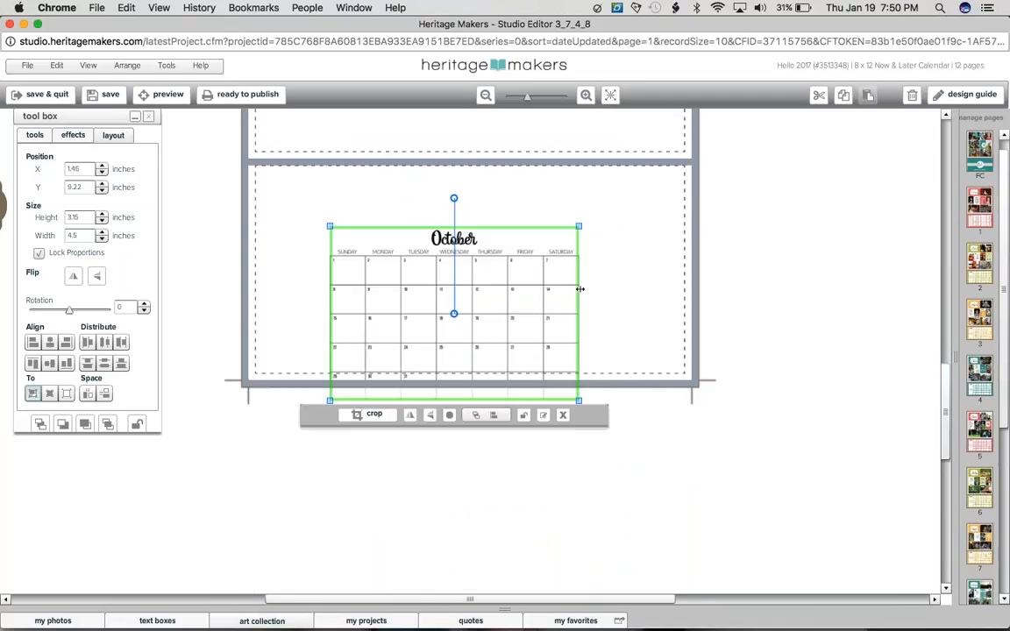
left_click_drag(579, 288, 656, 298)
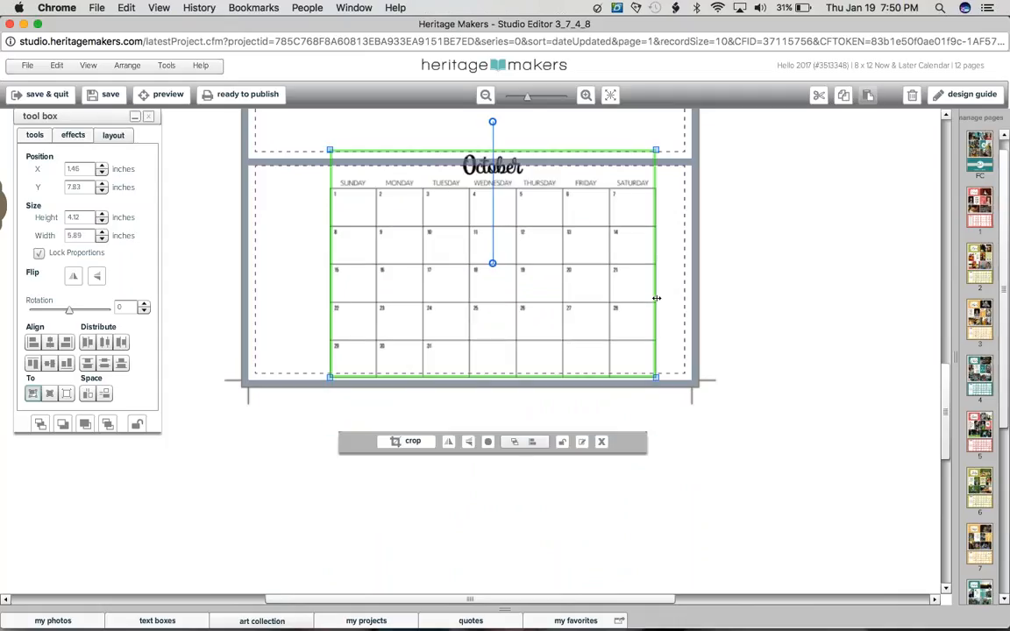
left_click(452, 410)
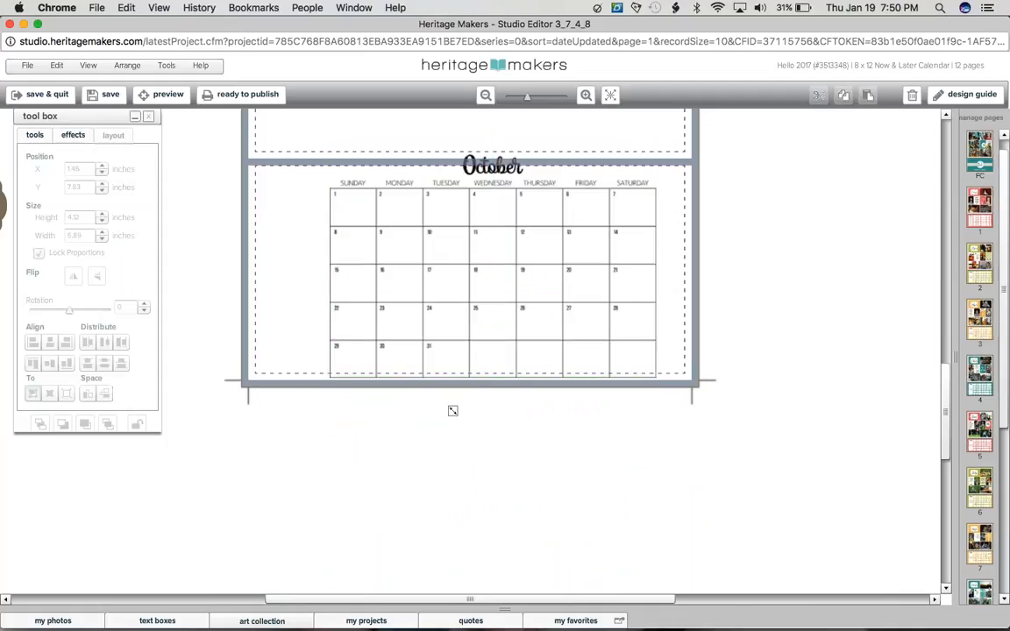
Step: Crop the October calendar grid so the month title is cut off, keeping the weekday headings and all dates
left_click(504, 176)
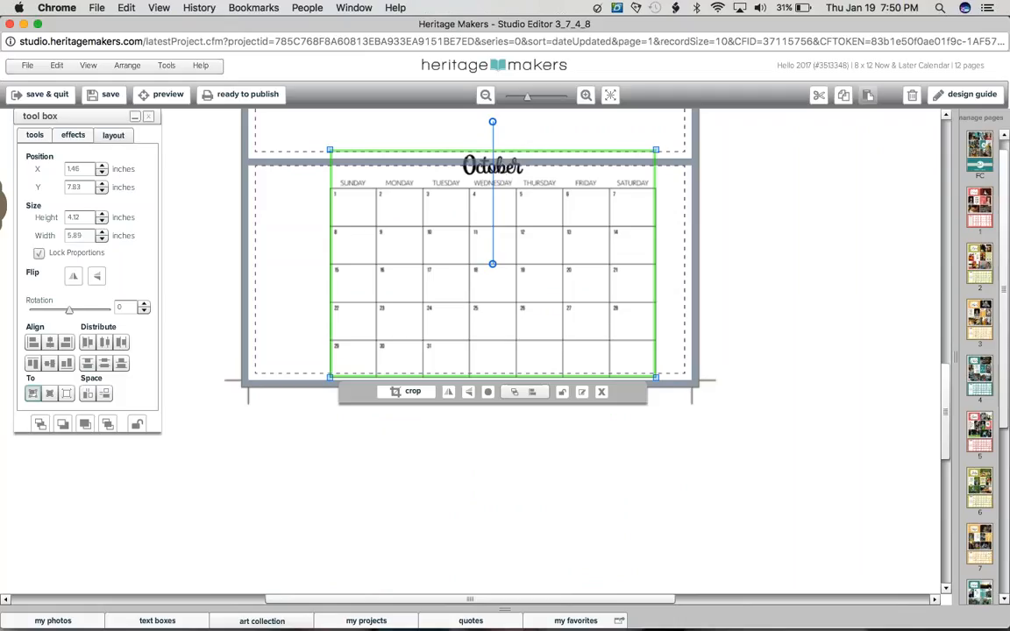
left_click(35, 135)
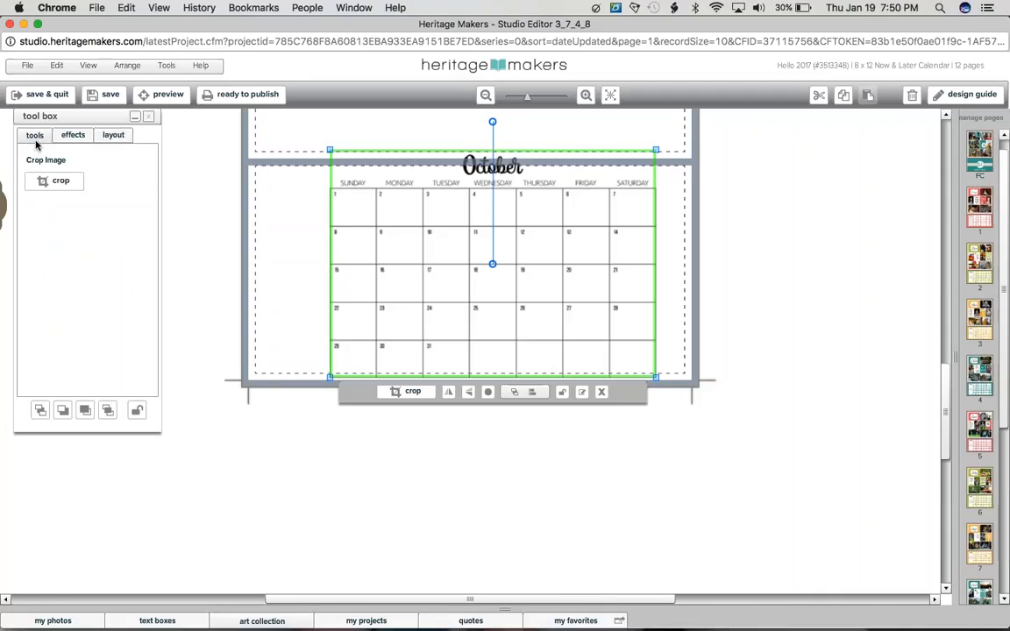
left_click(55, 181)
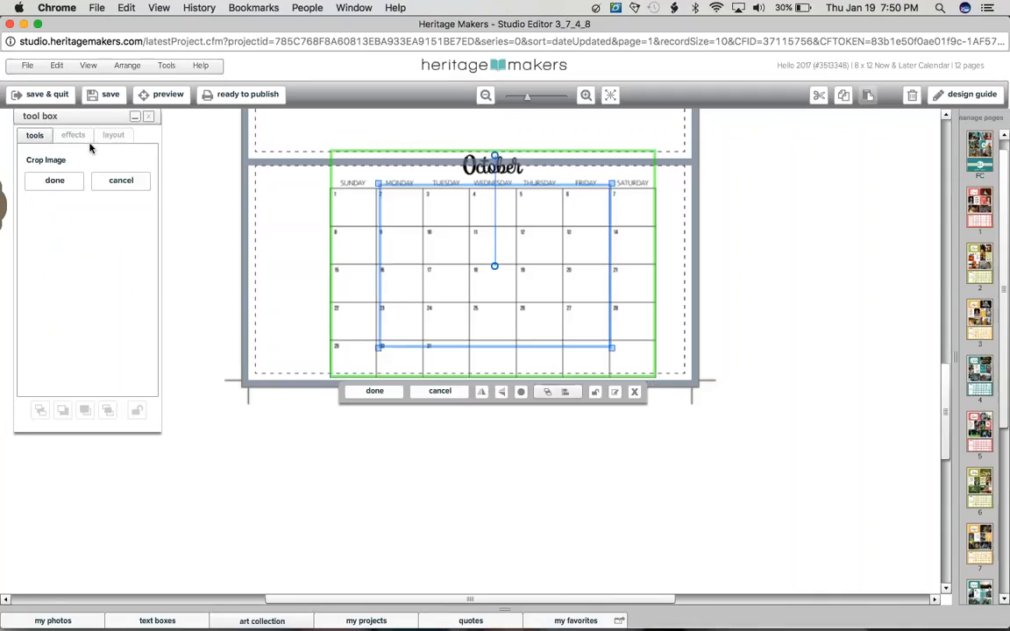
left_click_drag(378, 183, 332, 178)
left_click_drag(610, 347, 657, 378)
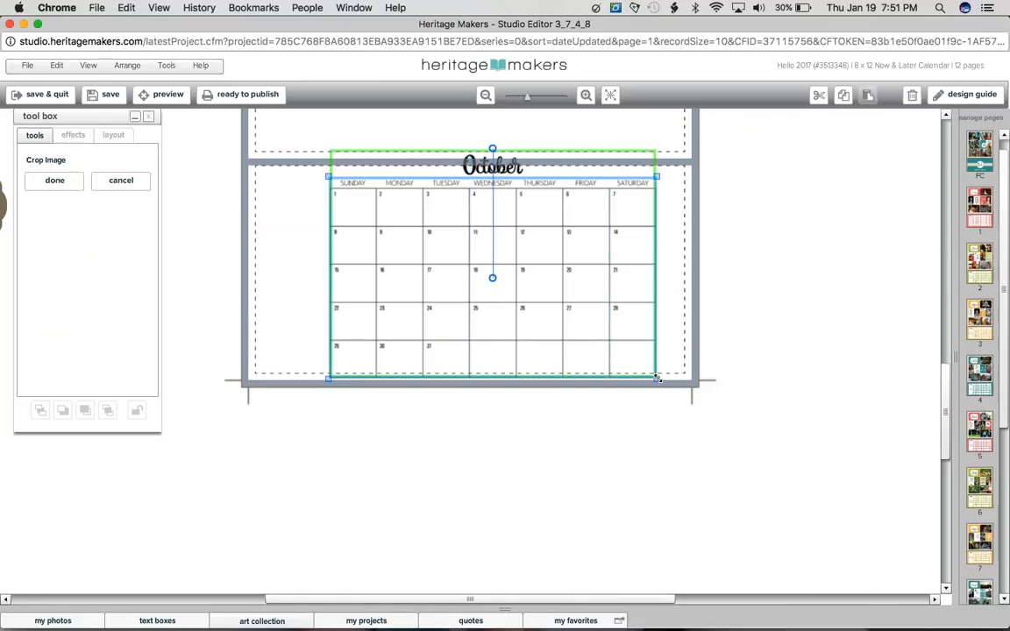
left_click(822, 354)
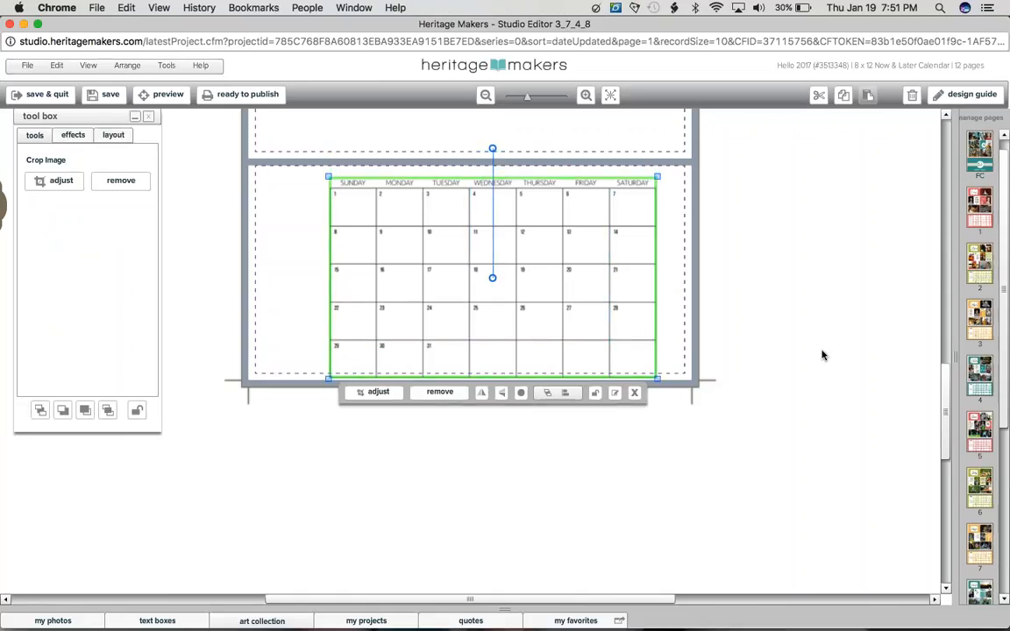
left_click(822, 354)
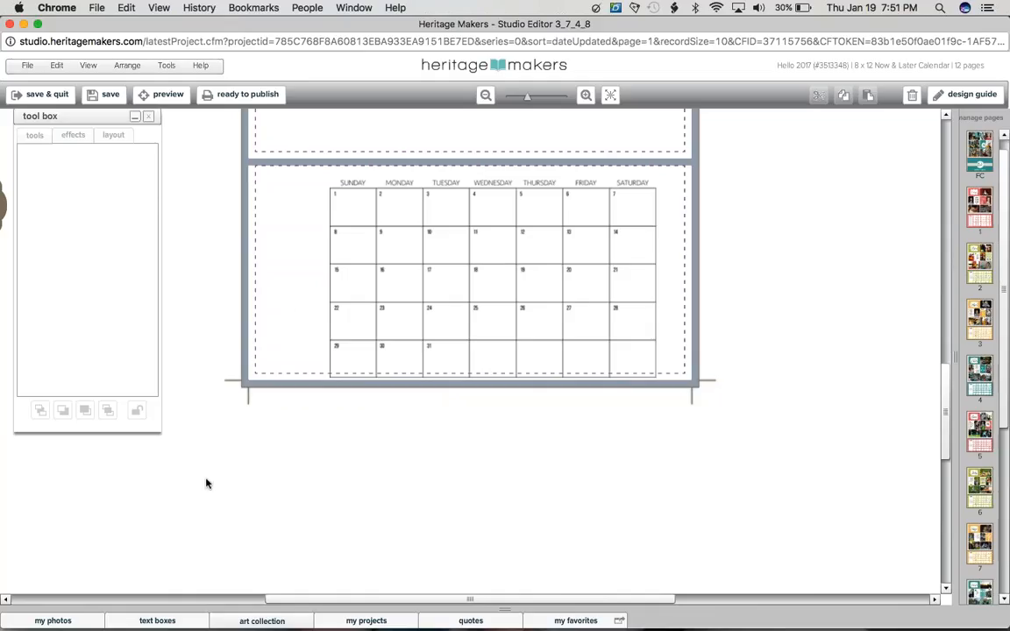
Step: View the August calendar page for comparison and return to page 12 with the calendar grid
left_click(979, 544)
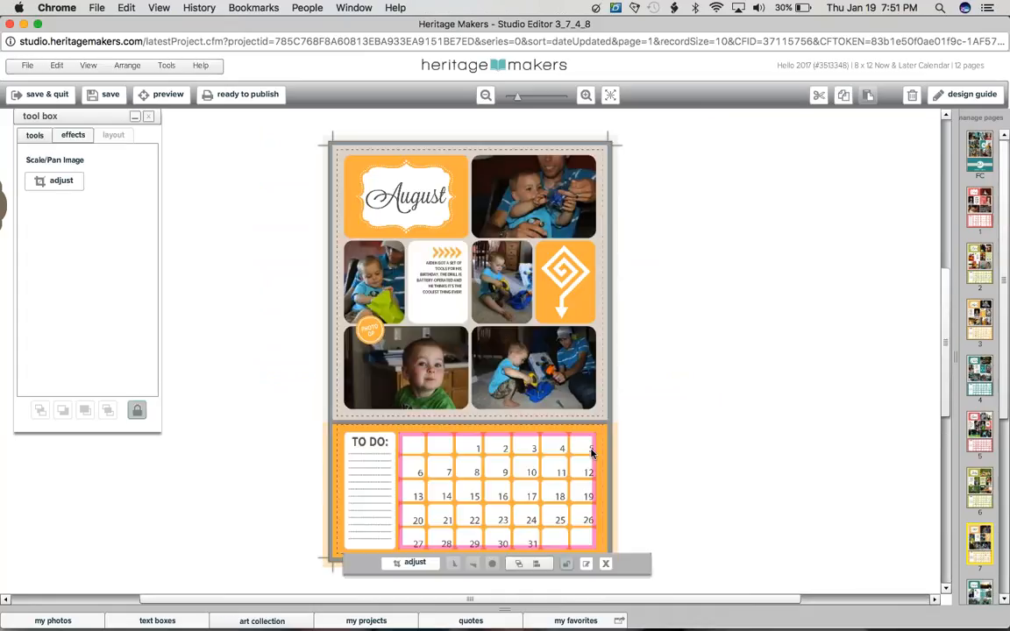
left_click_drag(1004, 338, 1003, 513)
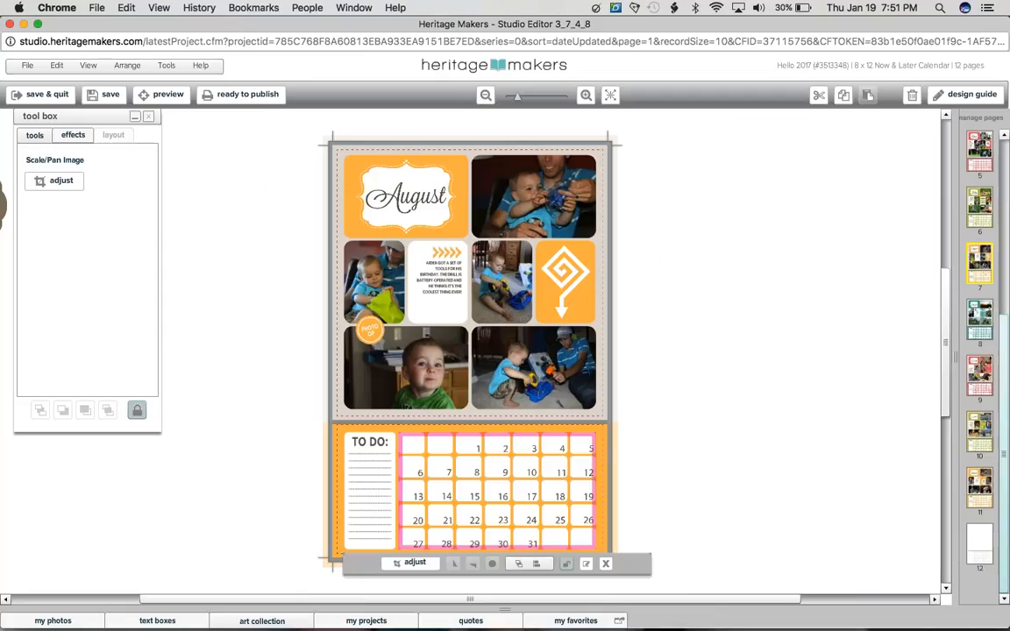
left_click(978, 544)
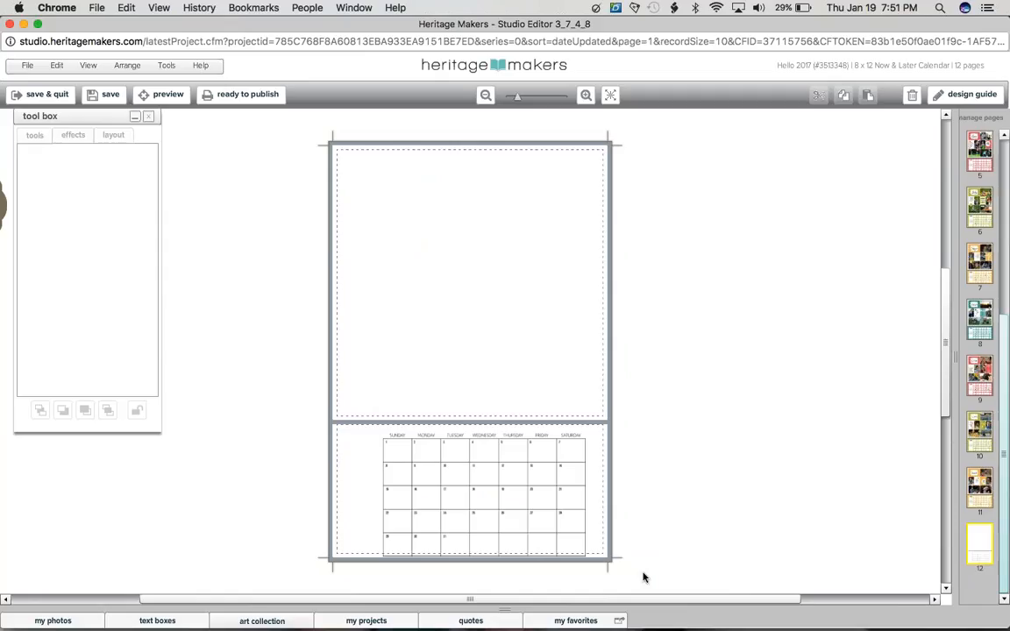
Step: Delete the cropped calendar grid from page 12
left_click_drag(620, 500, 554, 488)
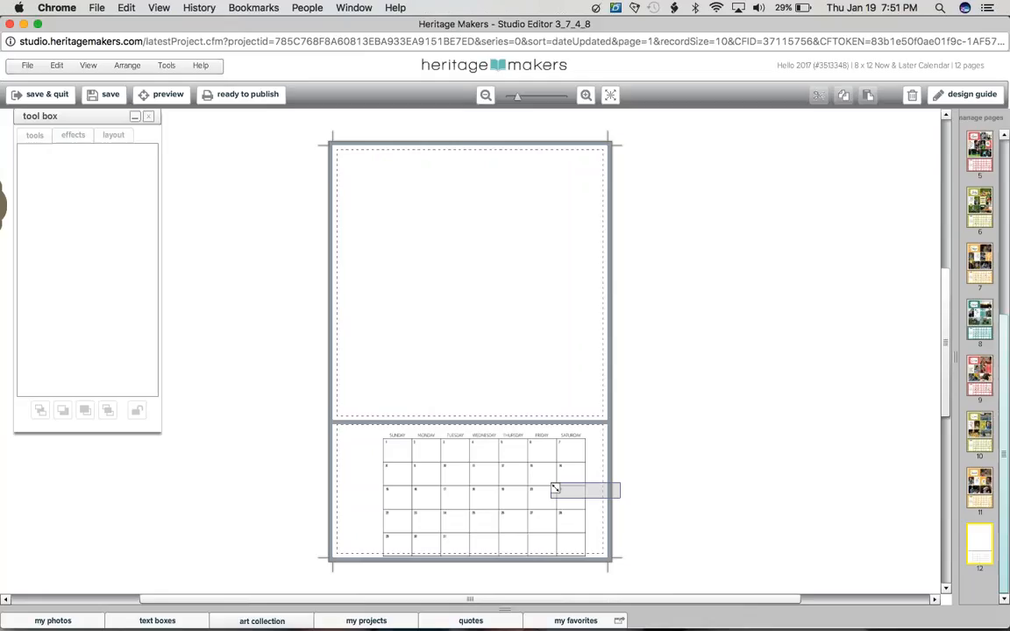
left_click_drag(554, 488, 554, 488)
key("Delete")
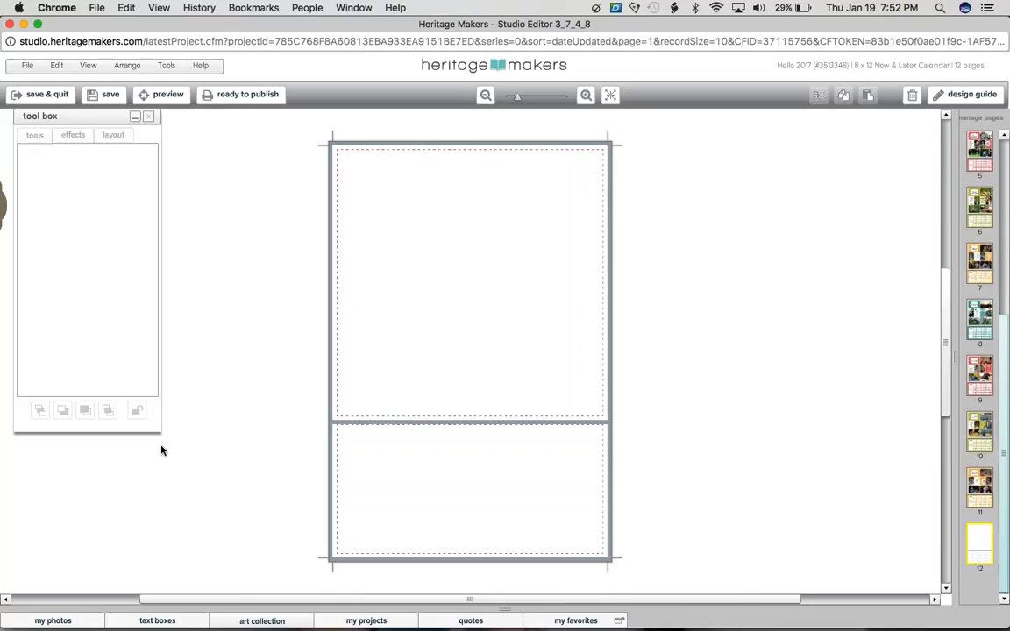
Step: Close the calendar project without saving its changes and go through the projects in progress to the Love You gallery page
left_click(10, 25)
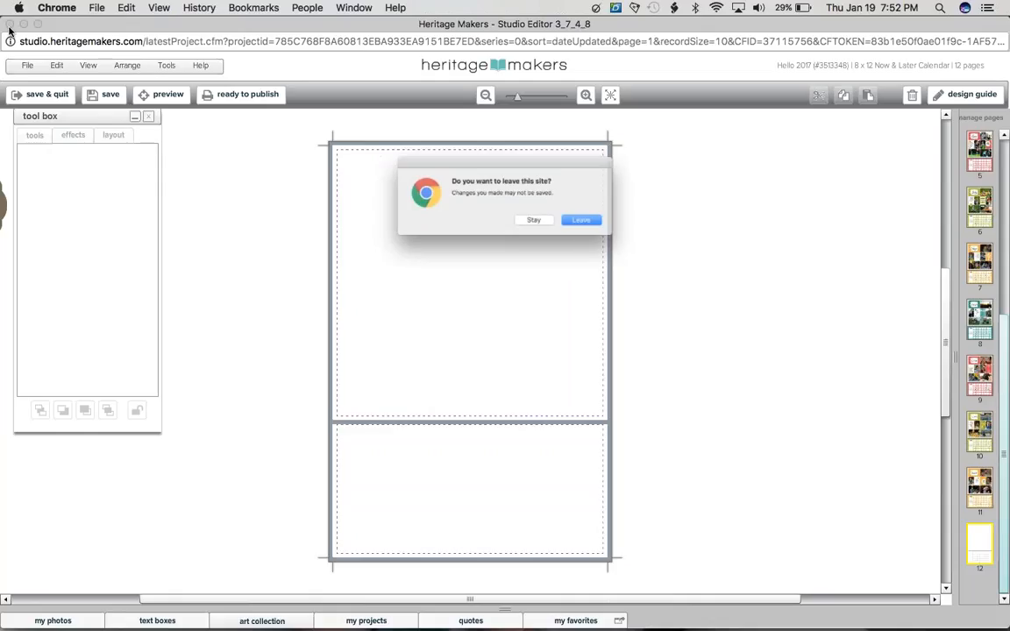
key("Return")
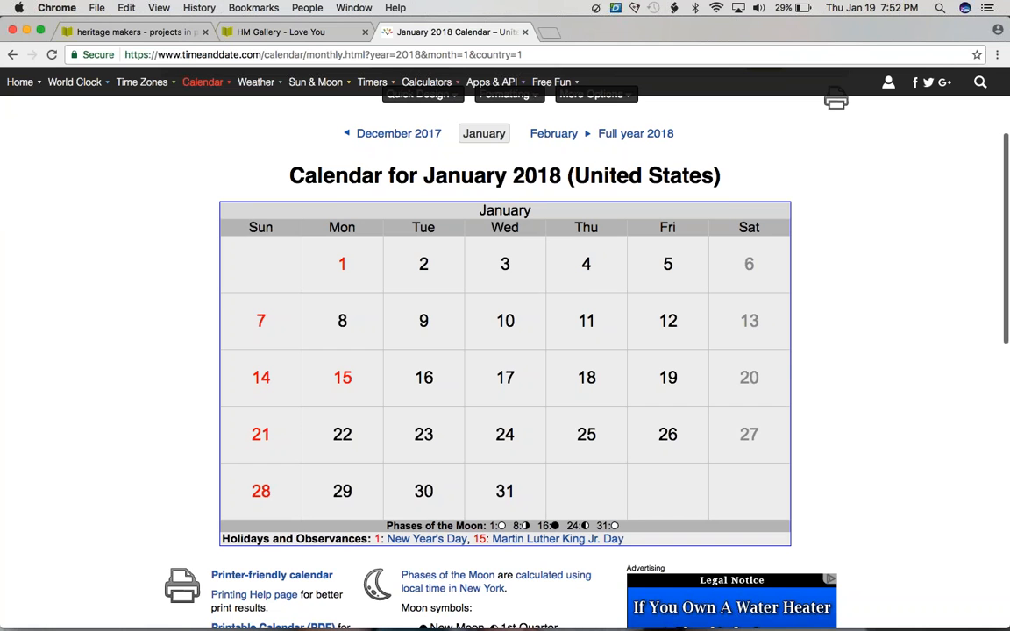
left_click(140, 33)
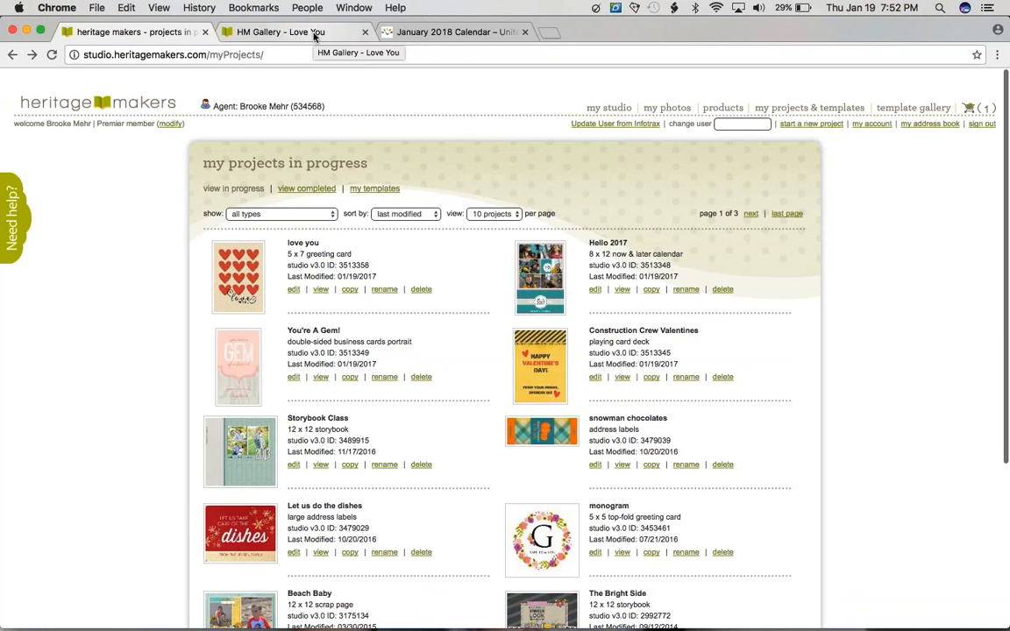
left_click(314, 34)
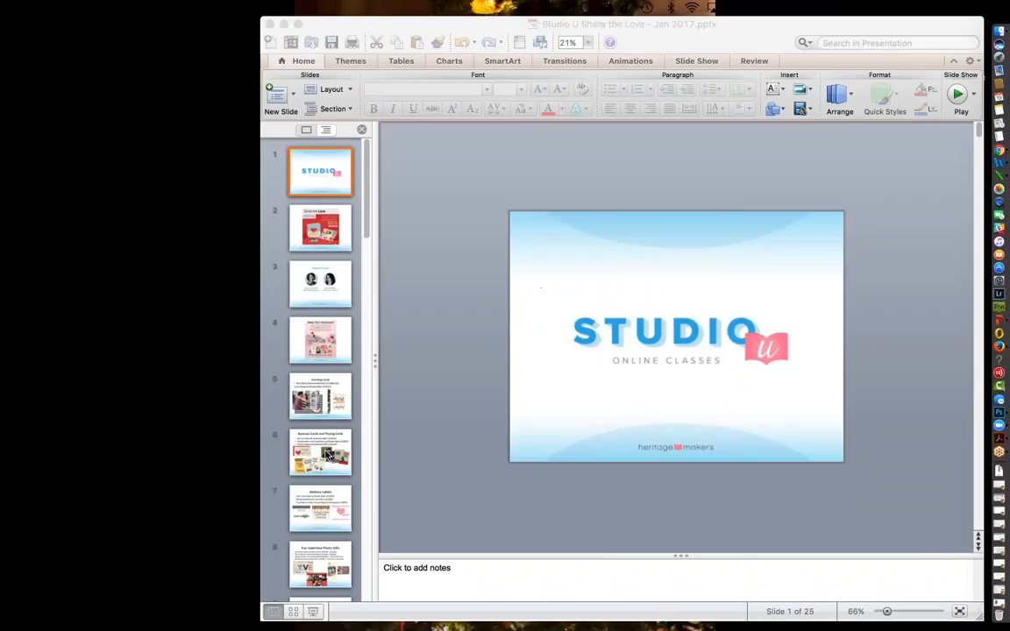
Step: In the PowerPoint presentation "Studio U Share the Love", find the "Try it in Studio!" slide and present it full screen
scroll(322, 450, "down", 10)
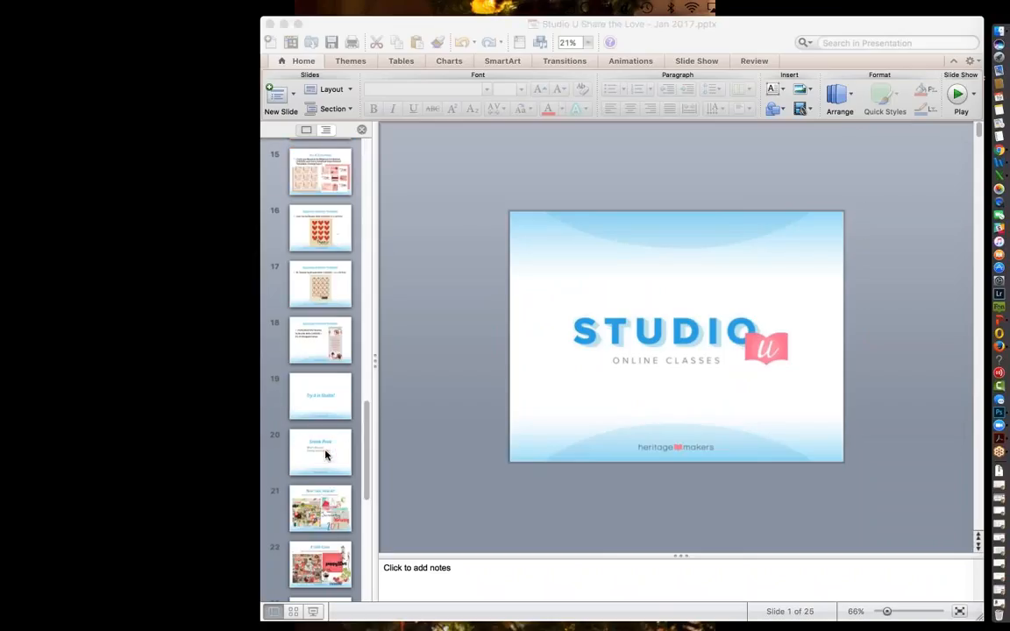
scroll(325, 454, "up", 5)
scroll(325, 454, "down", 4)
left_click(325, 455)
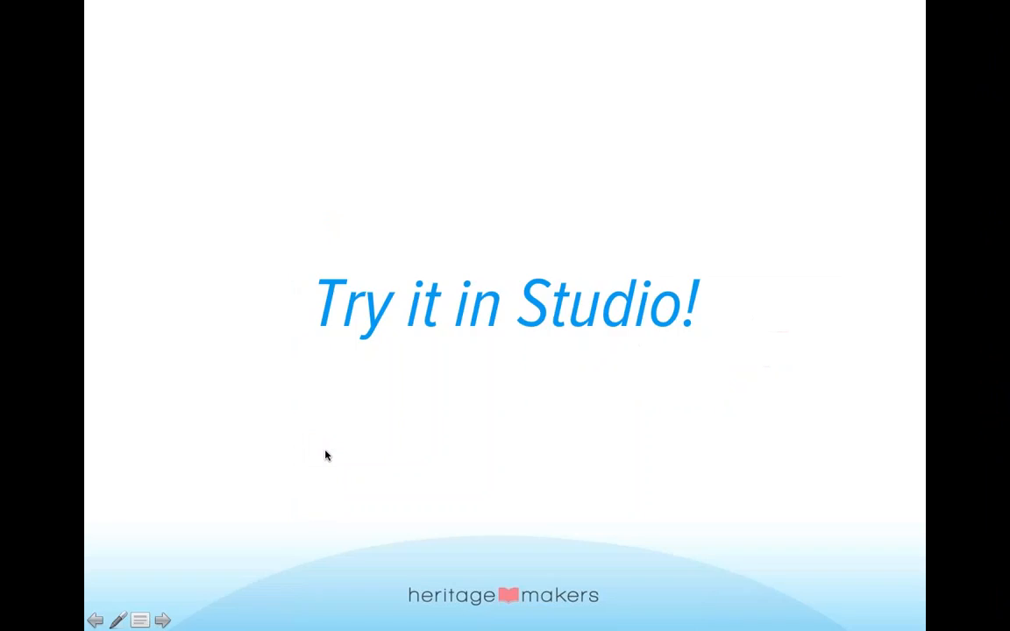